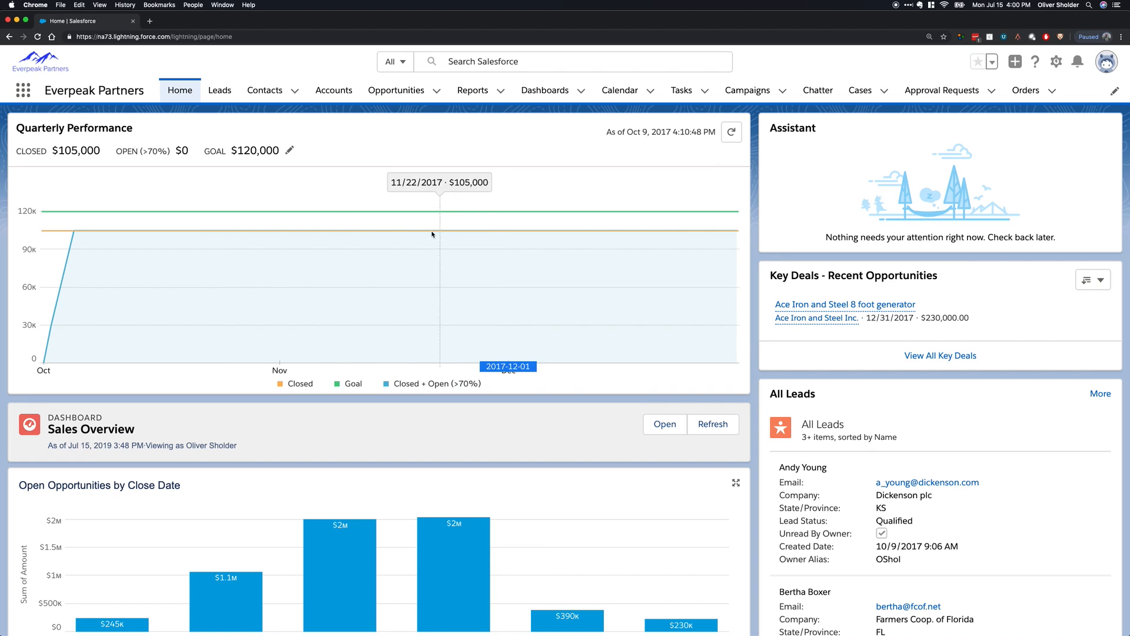
Review the home page's performance chart, Sales Overview dashboard charts, lead list, and today's events and tasks.
scroll(350, 236, down, 3)
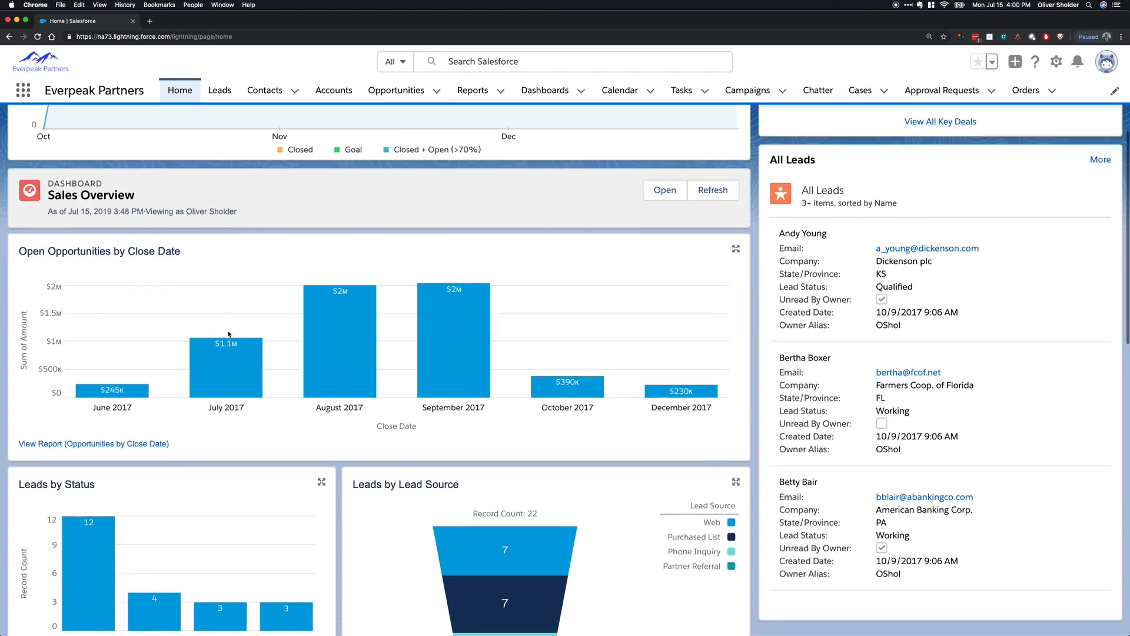
scroll(158, 294, down, 2)
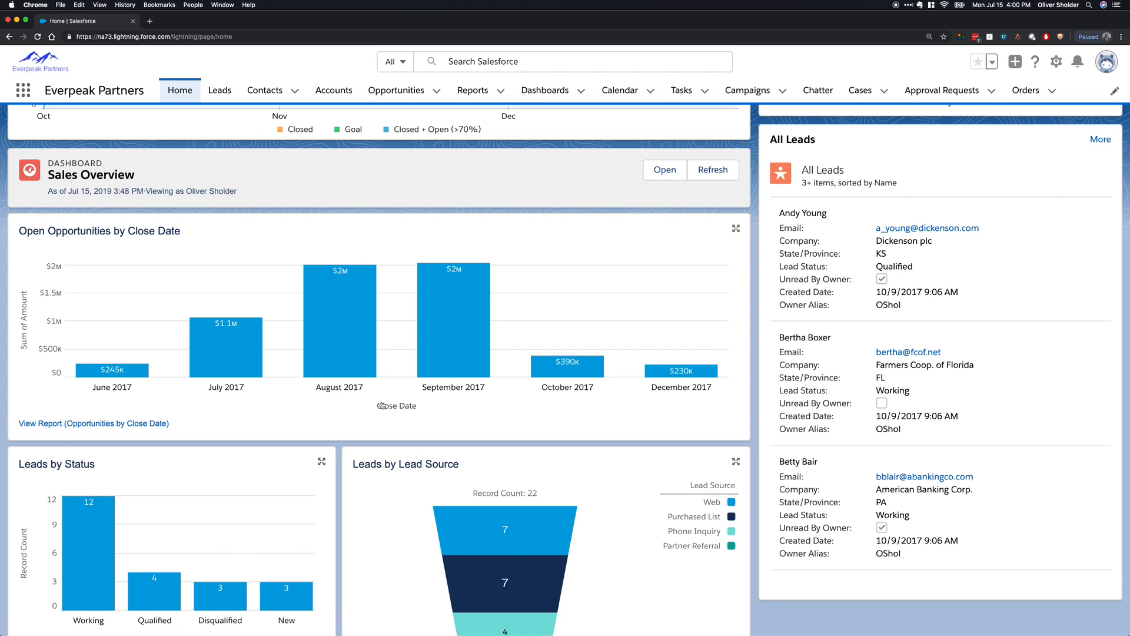
scroll(164, 262, down, 3)
scroll(163, 262, up, 3)
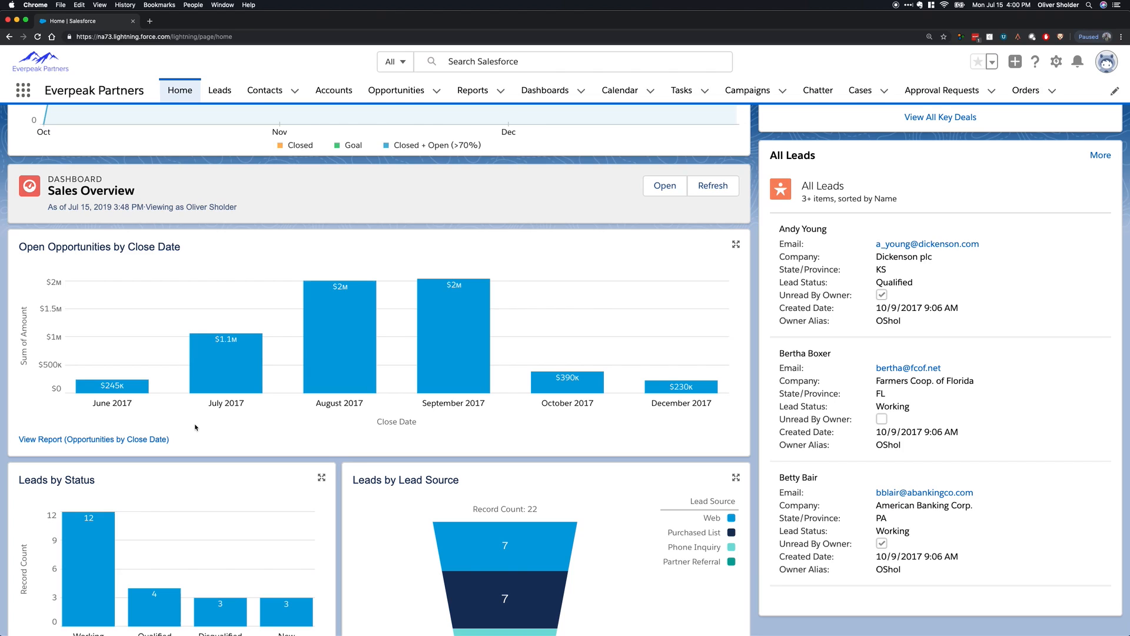
mouse_move(331, 356)
scroll(333, 436, down, 3)
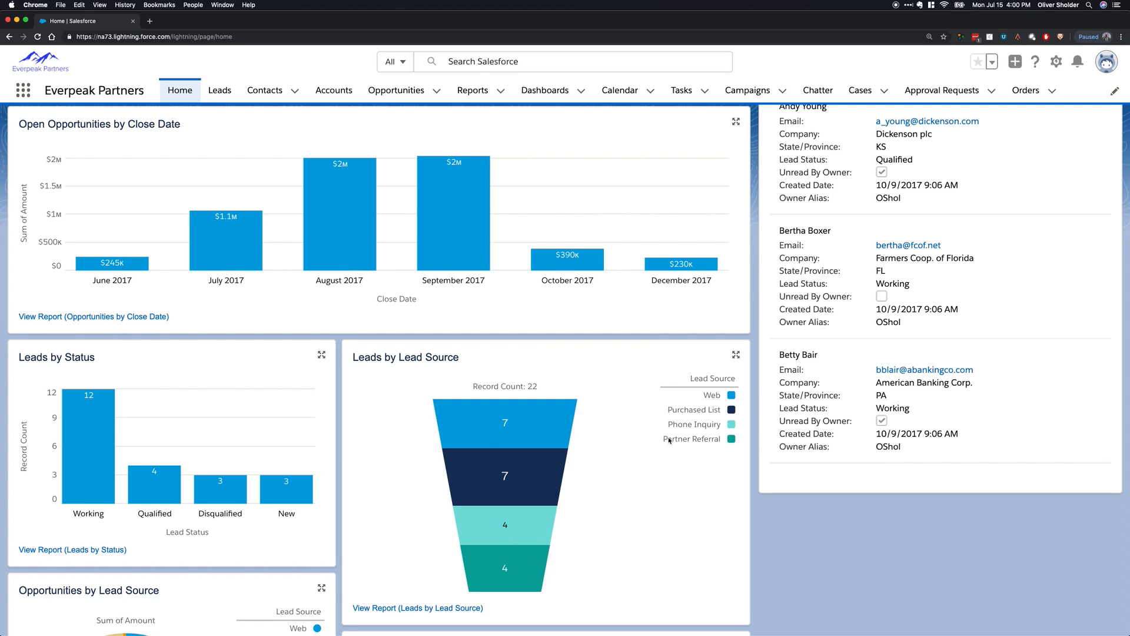
scroll(655, 445, down, 3)
scroll(638, 424, down, 4)
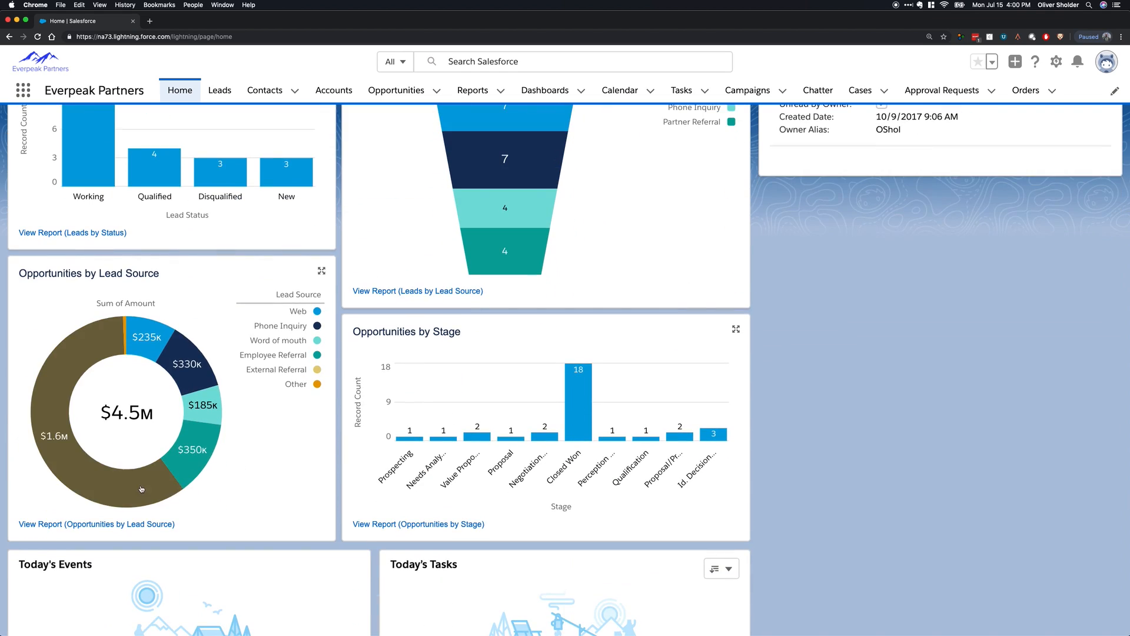
mouse_move(154, 486)
scroll(489, 389, down, 3)
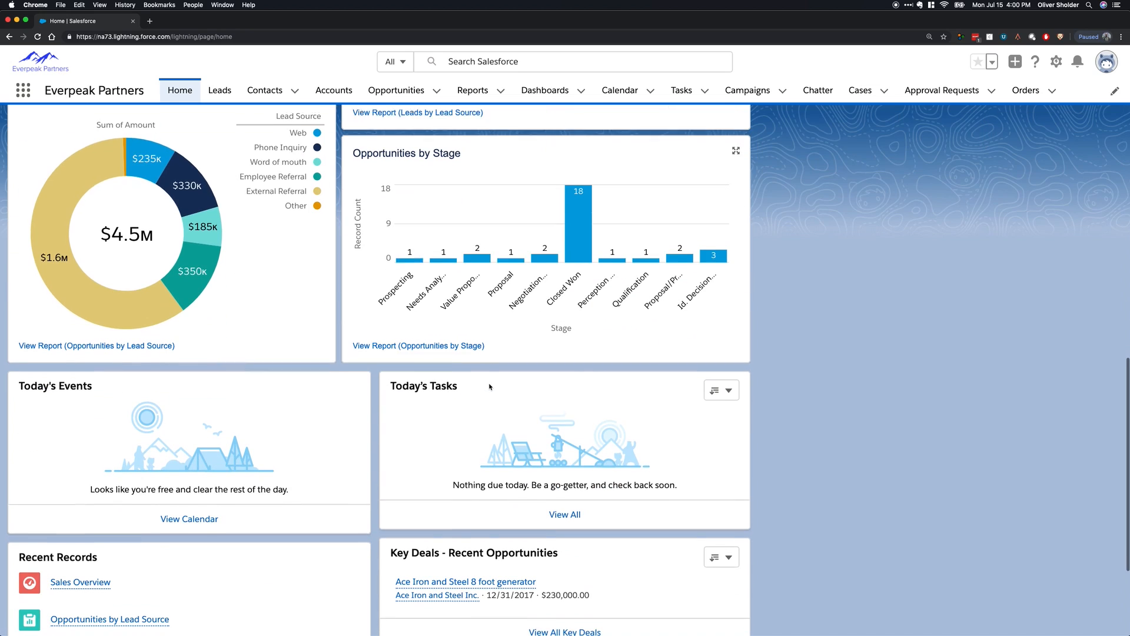
scroll(540, 314, up, 3)
scroll(229, 388, down, 5)
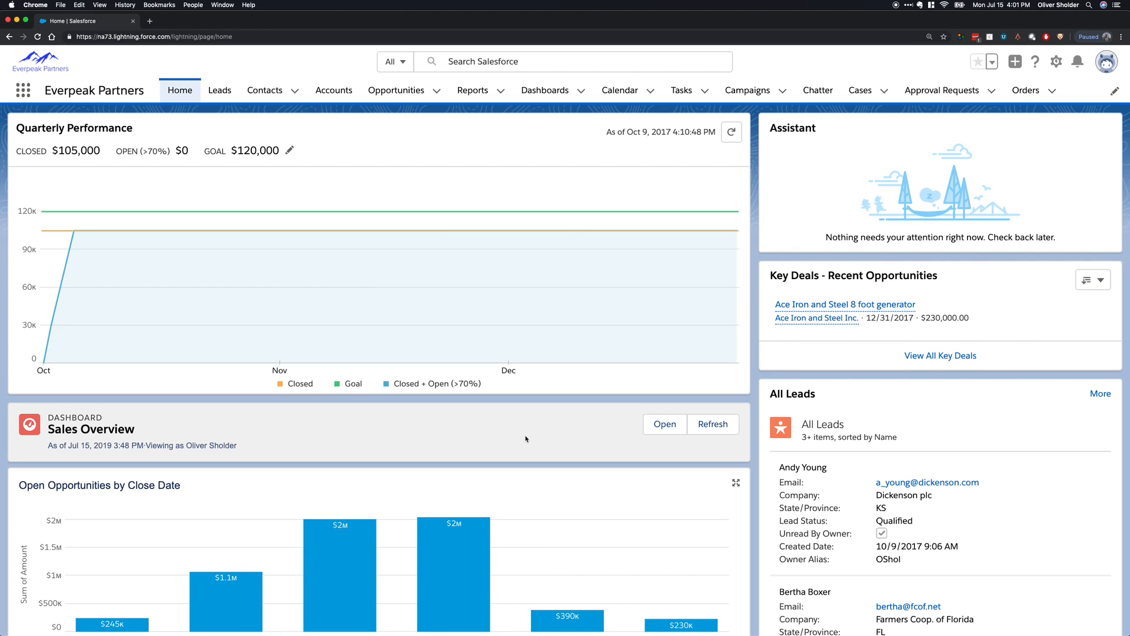
Open the Leads list and look over the fields of a blank new lead form without saving a record.
click(222, 94)
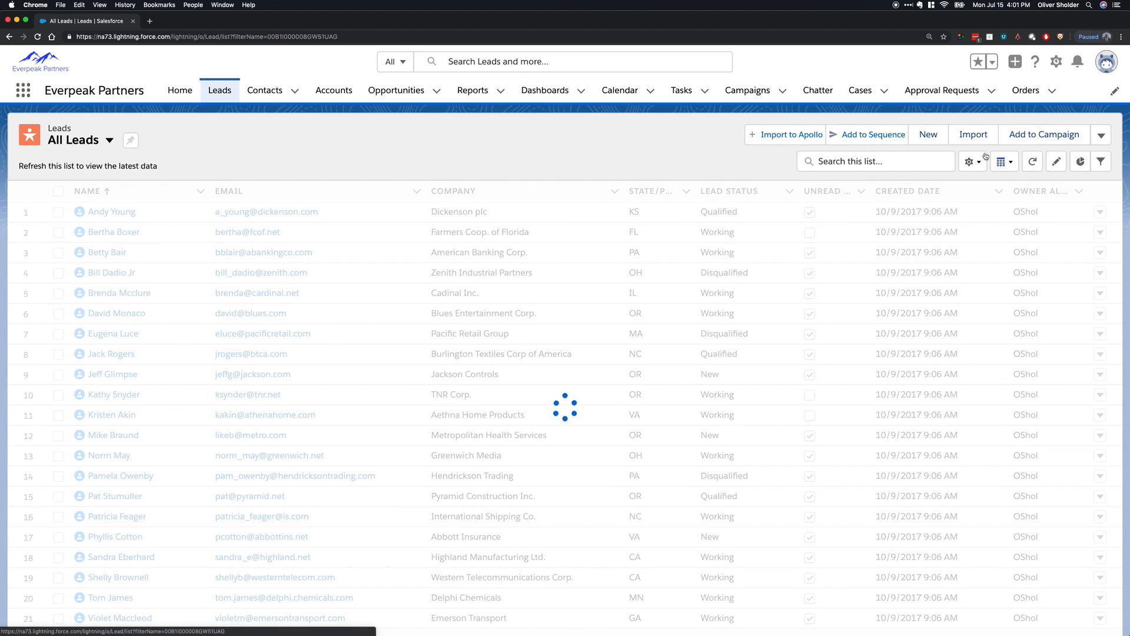
click(941, 141)
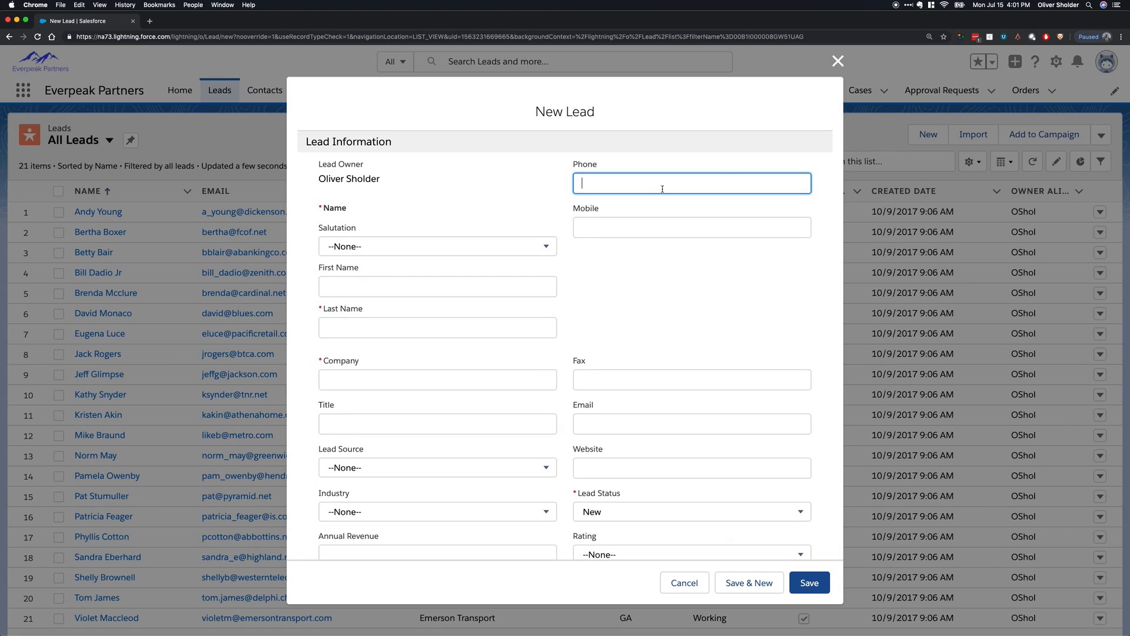
click(390, 283)
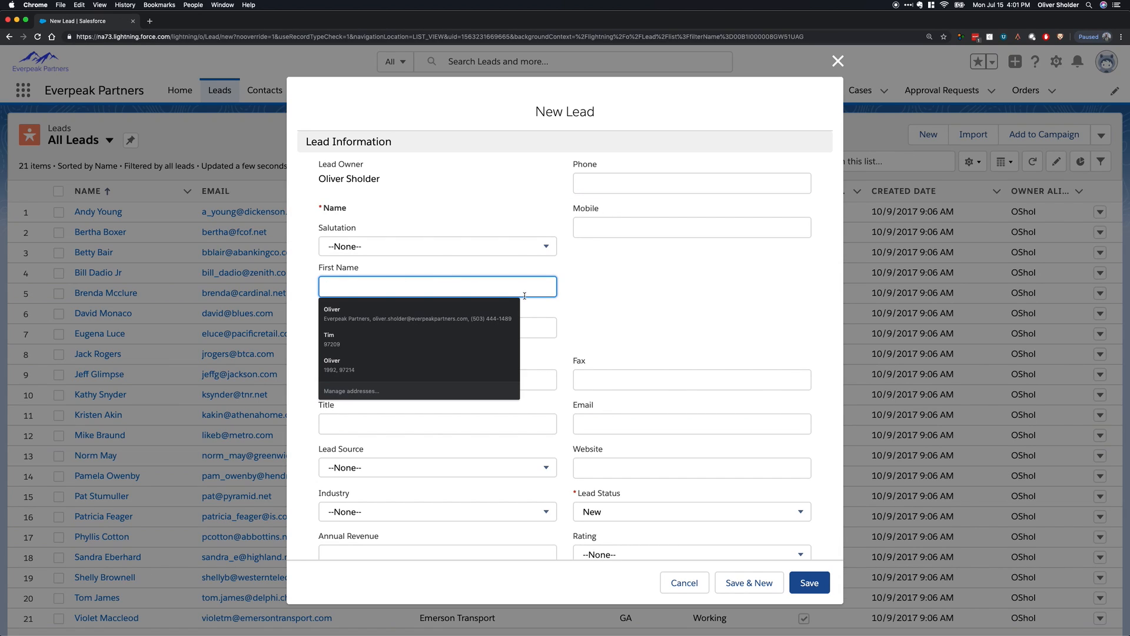
click(469, 377)
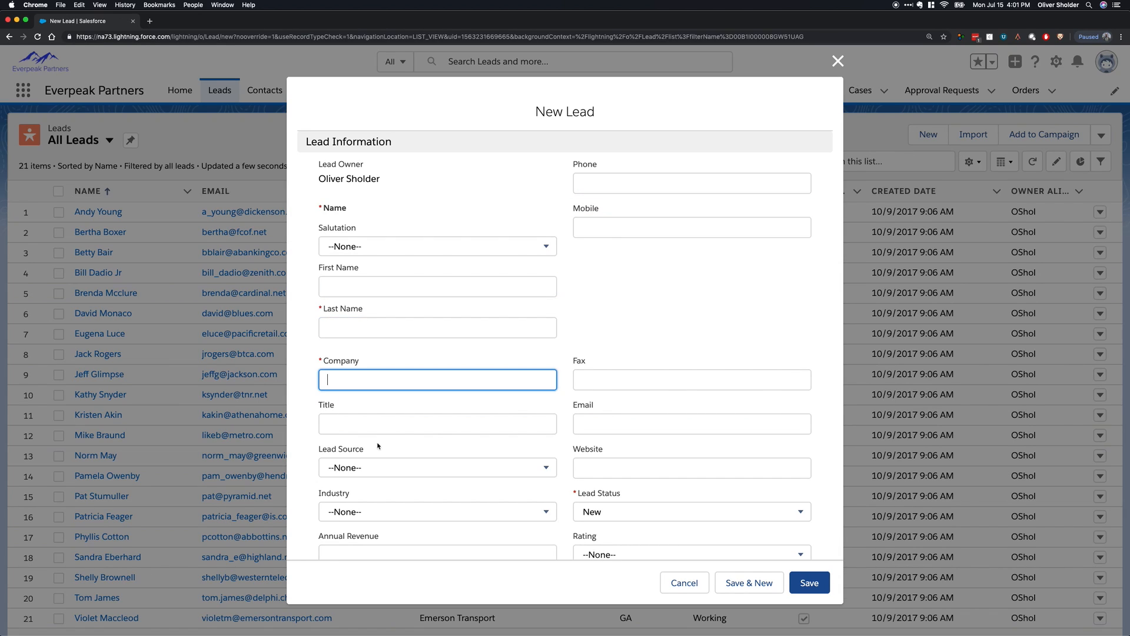
click(354, 465)
scroll(595, 459, down, 5)
click(634, 449)
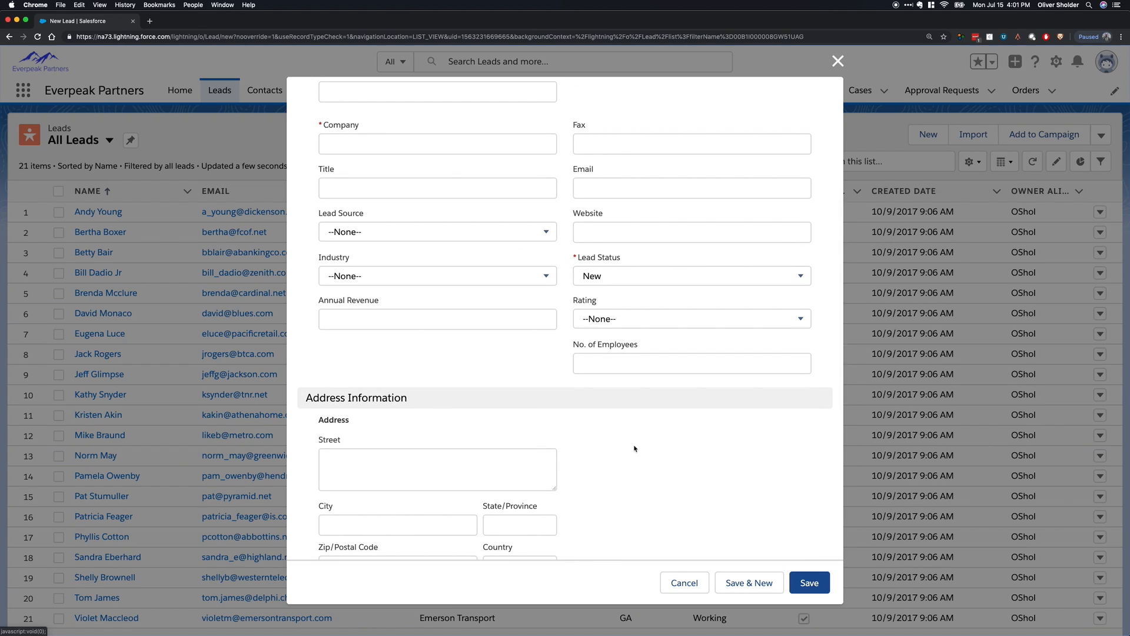
click(684, 583)
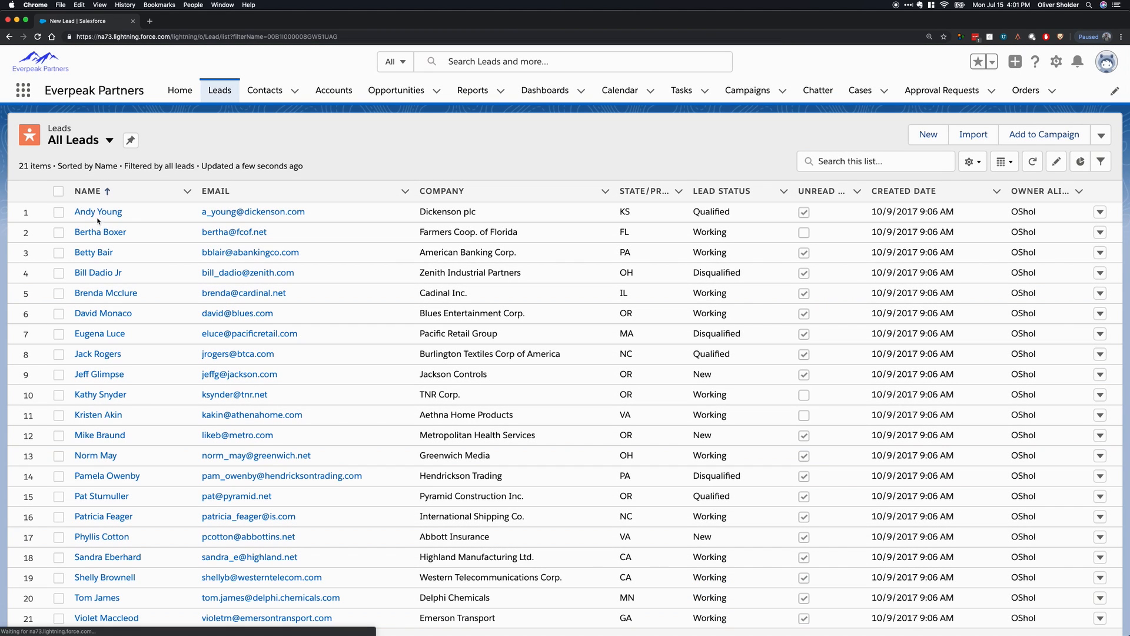
Open the Dickenson plc lead from the list and change its current status to New.
click(97, 212)
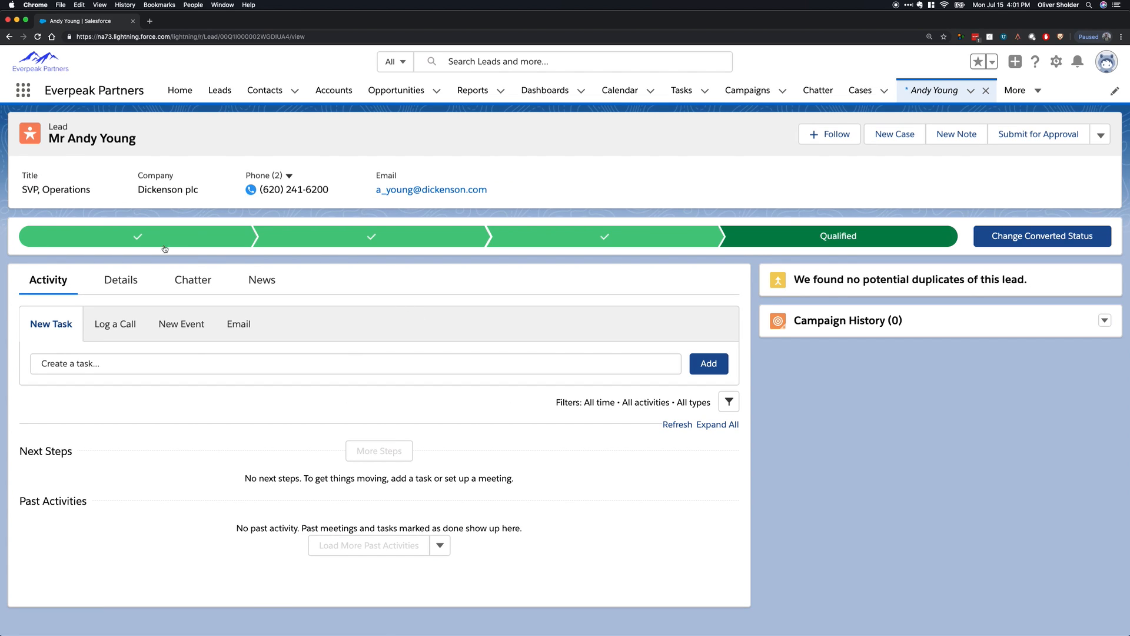
click(318, 241)
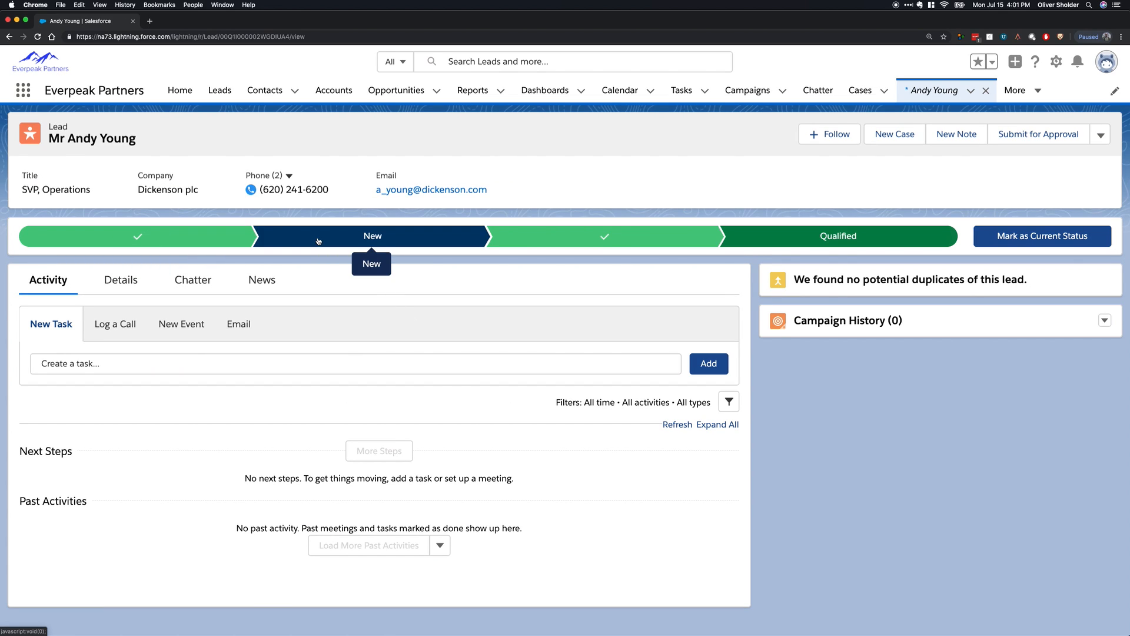
click(631, 241)
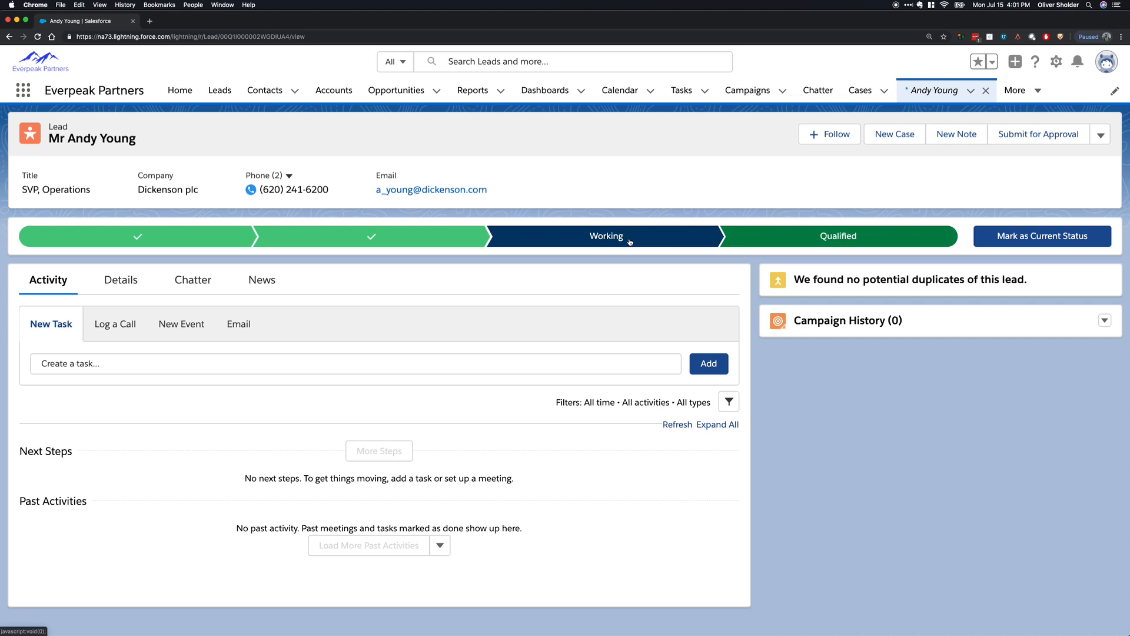
click(882, 235)
click(1075, 236)
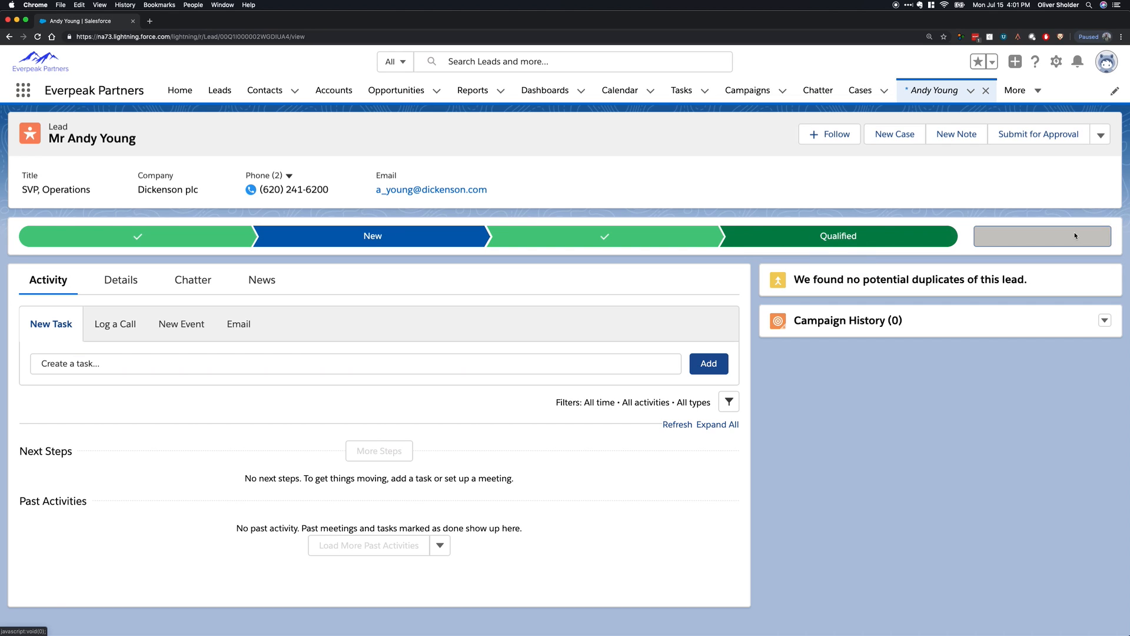
Open the Ace Iron and Steel 8 foot generator opportunity to view its stage path.
click(406, 91)
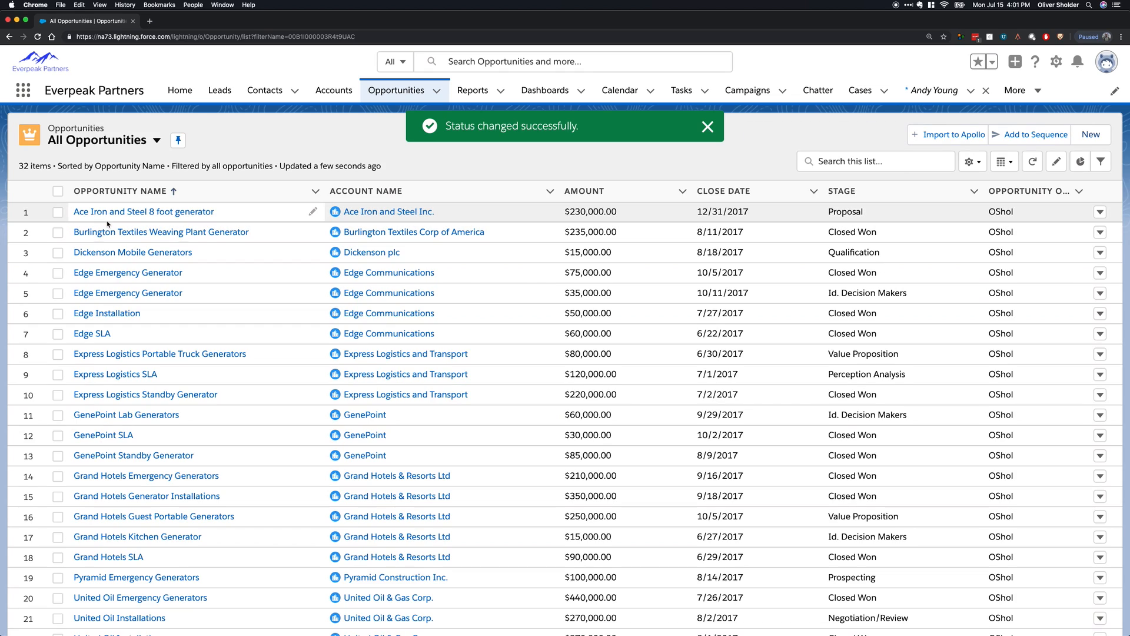
click(109, 213)
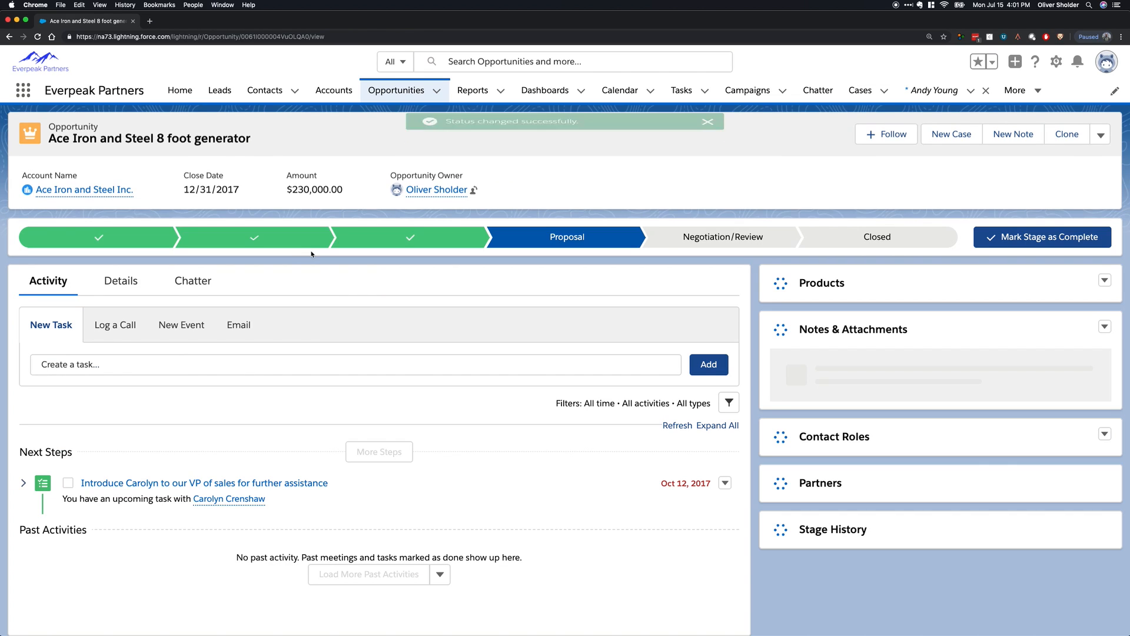
Open the Farmers Coop. of Florida lead from the Leads list and mark New as its current status.
click(219, 90)
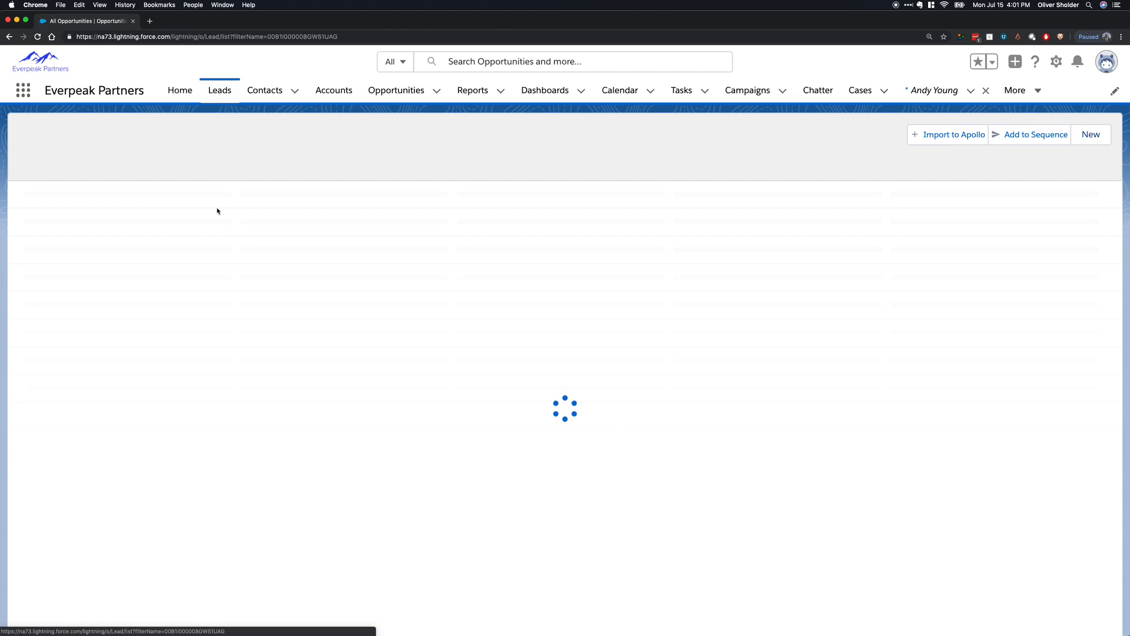
click(112, 231)
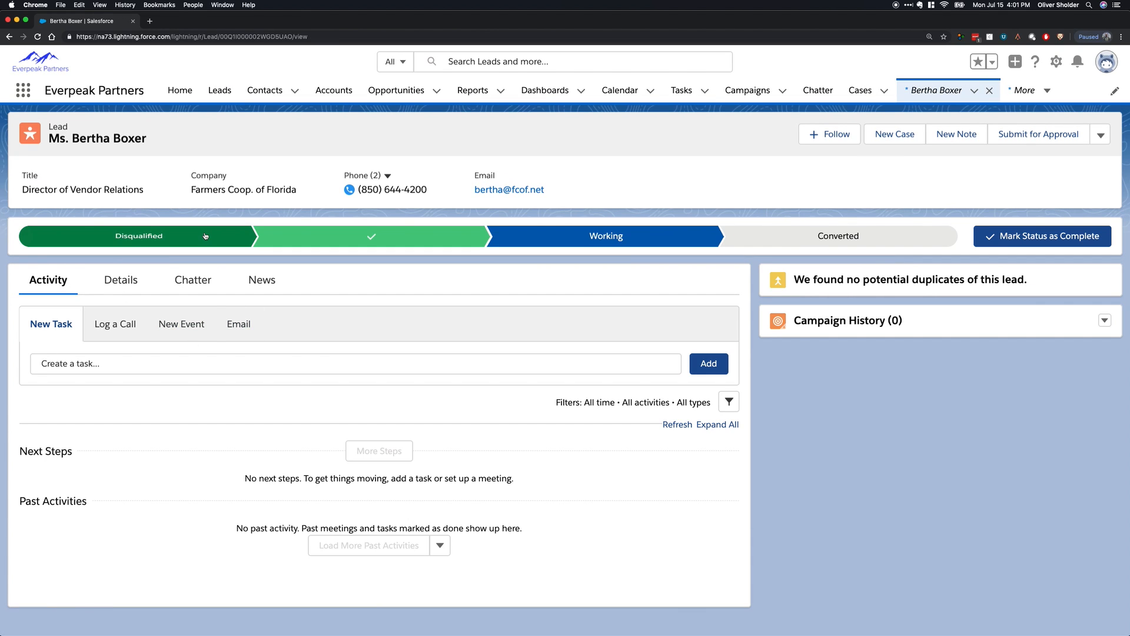
click(322, 235)
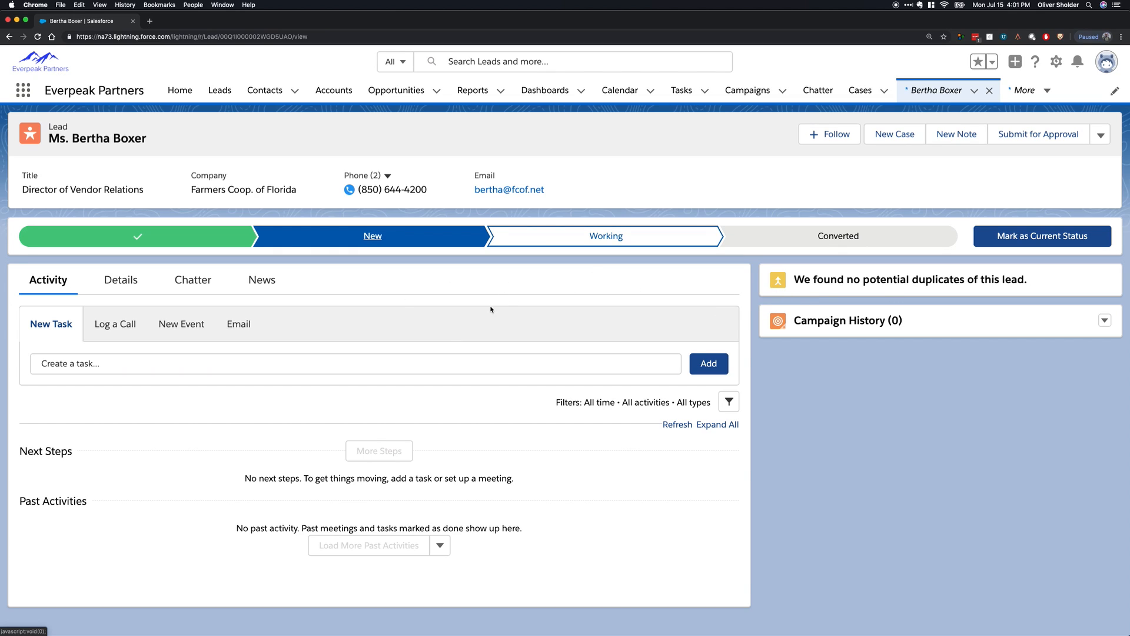
click(613, 236)
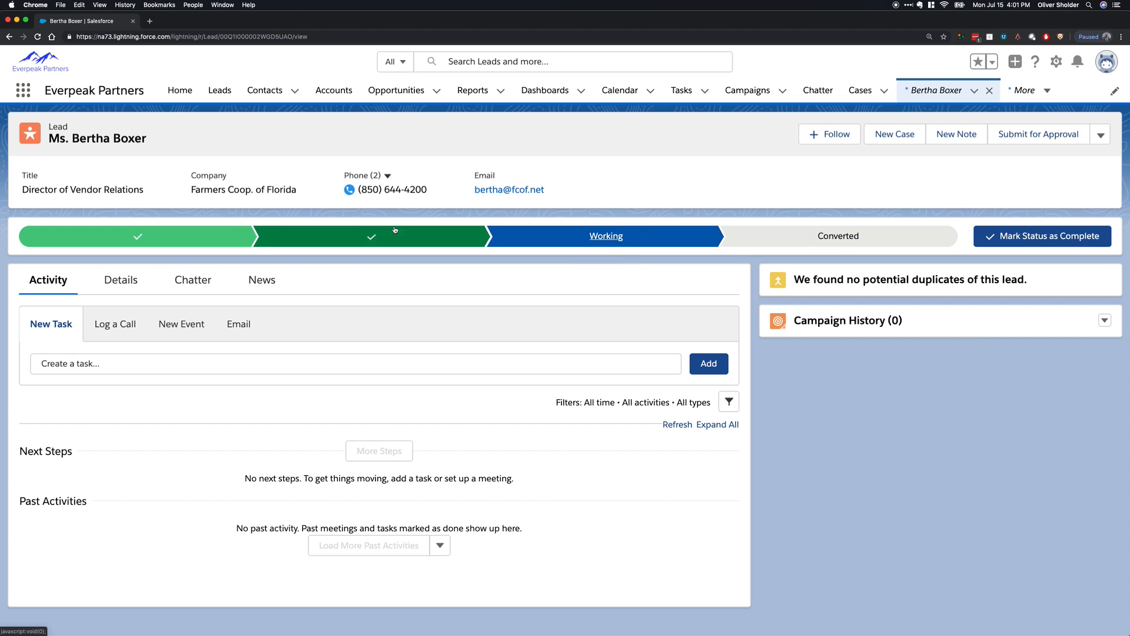
click(384, 231)
click(1092, 233)
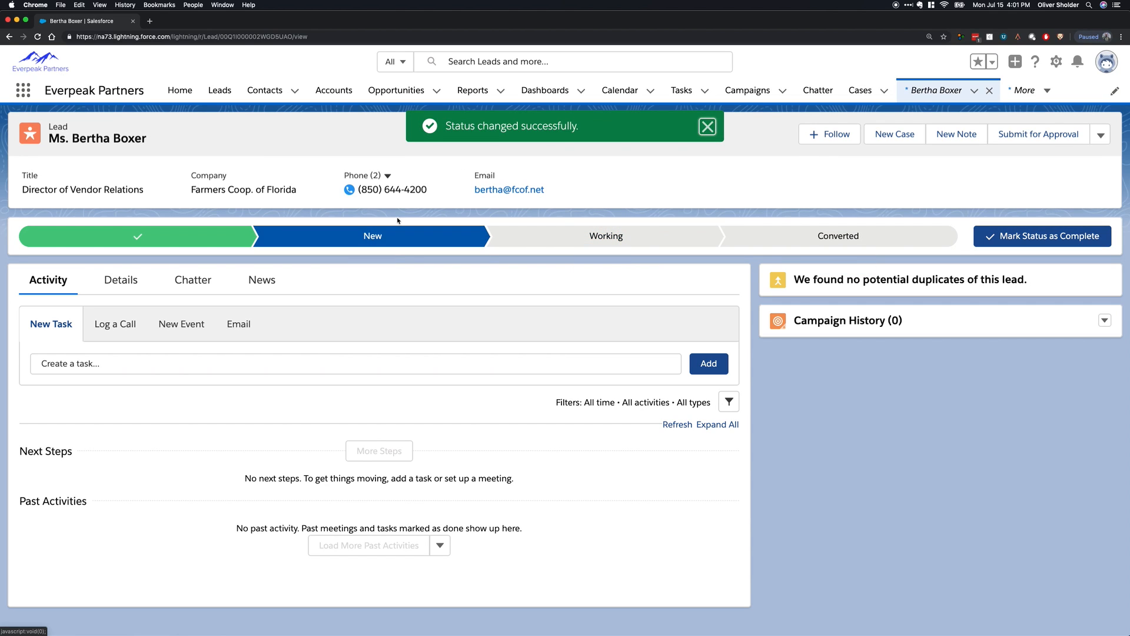
Mark the lead's status as Disqualified and set it back to New.
click(151, 238)
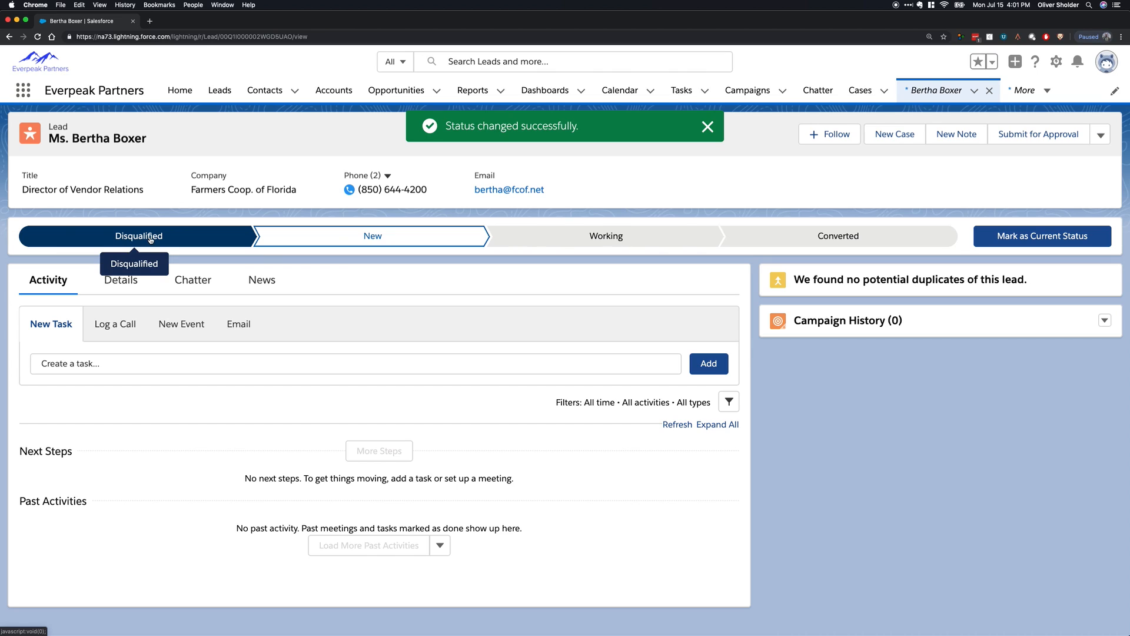
click(1051, 235)
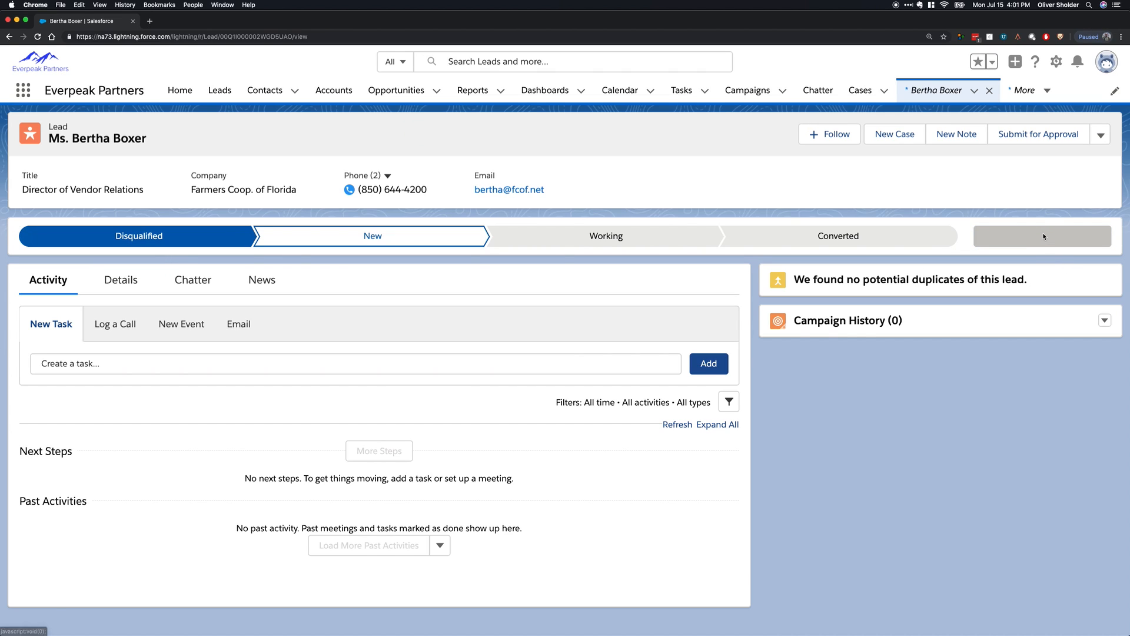
click(397, 236)
click(1042, 235)
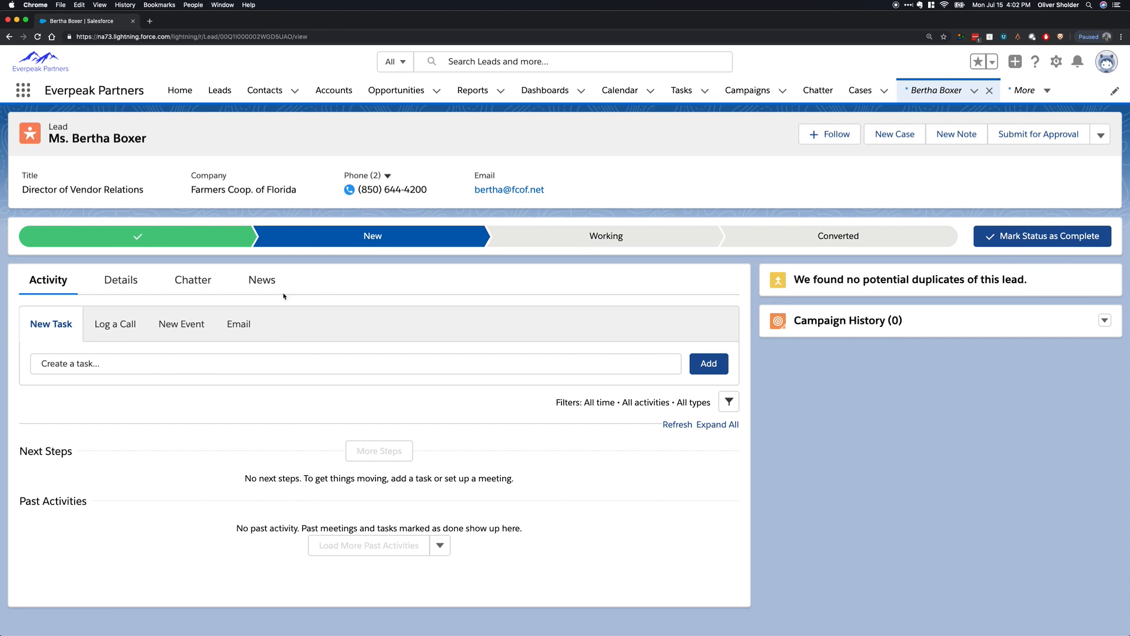
Log a call on the lead with the comment "dicusssed xyz regarding the sale of 20 generators" and save it.
click(118, 325)
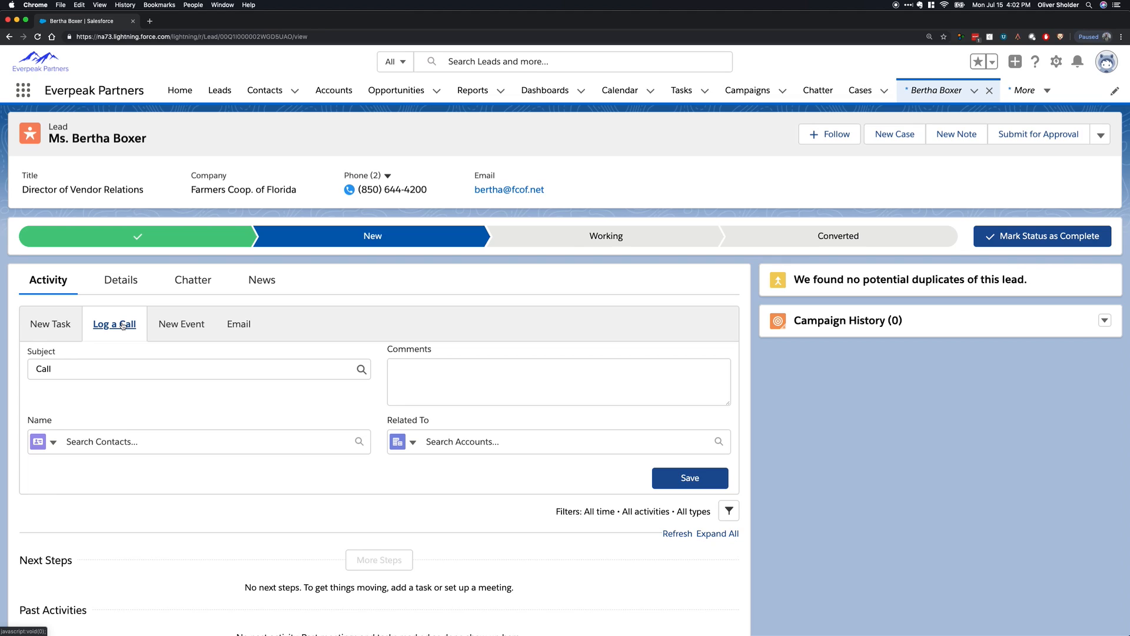
click(104, 369)
click(465, 374)
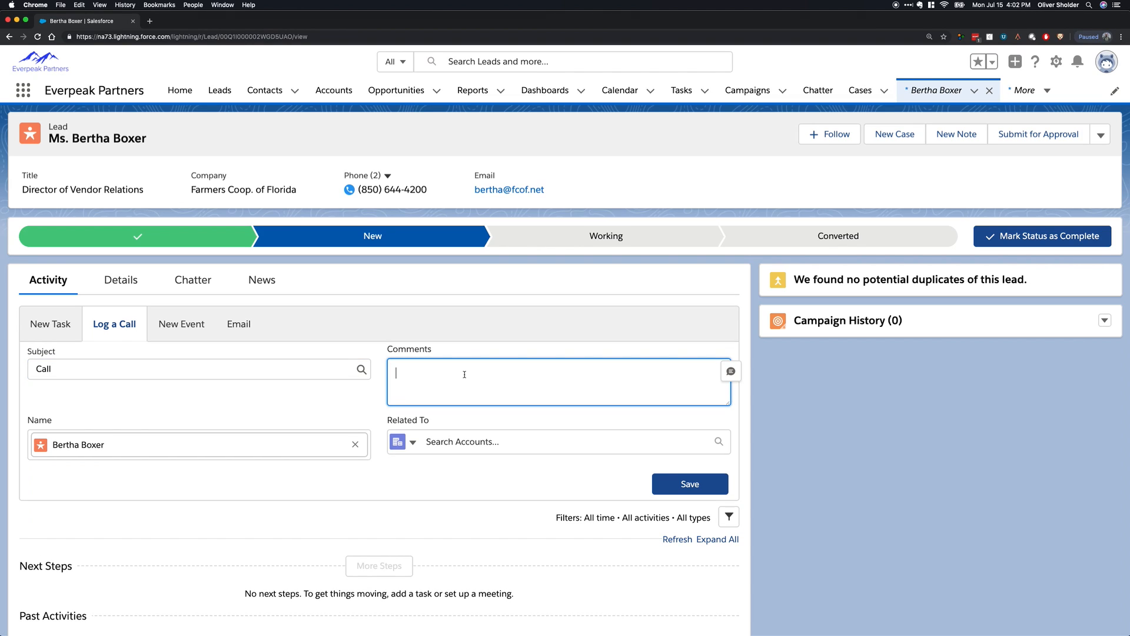
text(dicuss )
text(sed )
text(xyz regarding )
text(the sale of 20)
text( generators)
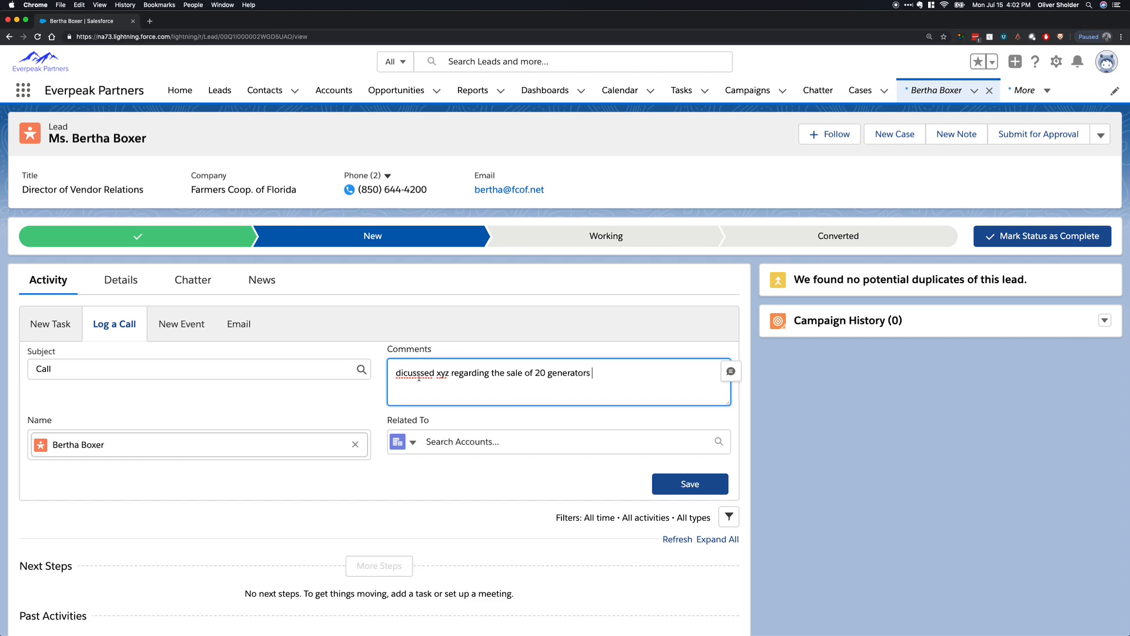
drag(418, 378, 396, 374)
click(617, 377)
click(687, 486)
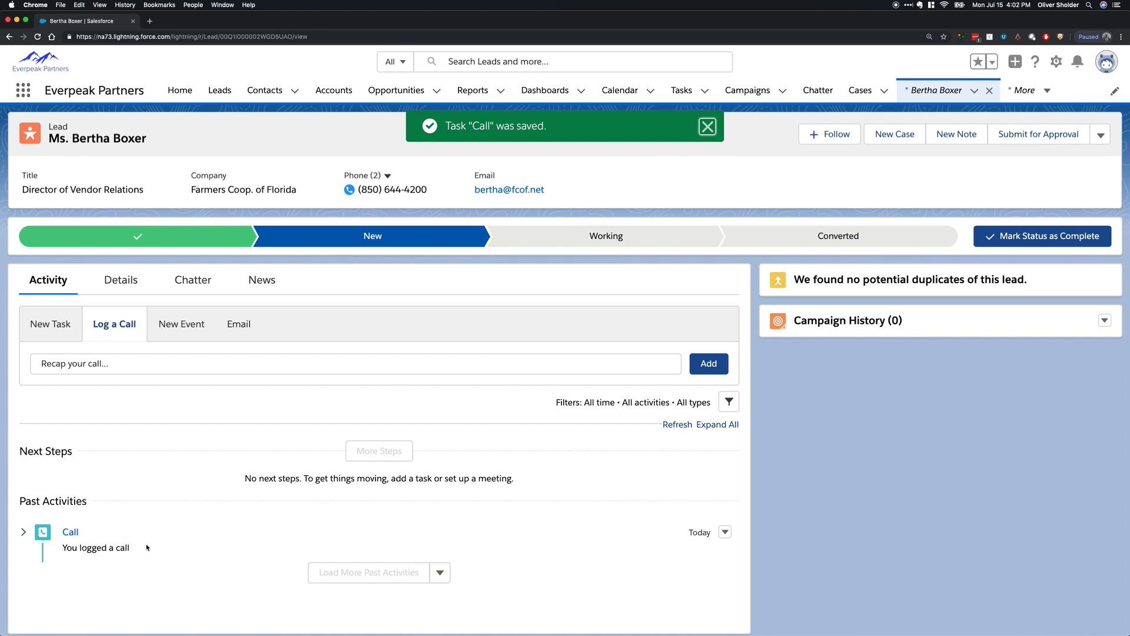
Create a follow-up task for the lead with subject Call and due date 7/17/2019, and save it.
click(58, 331)
click(146, 369)
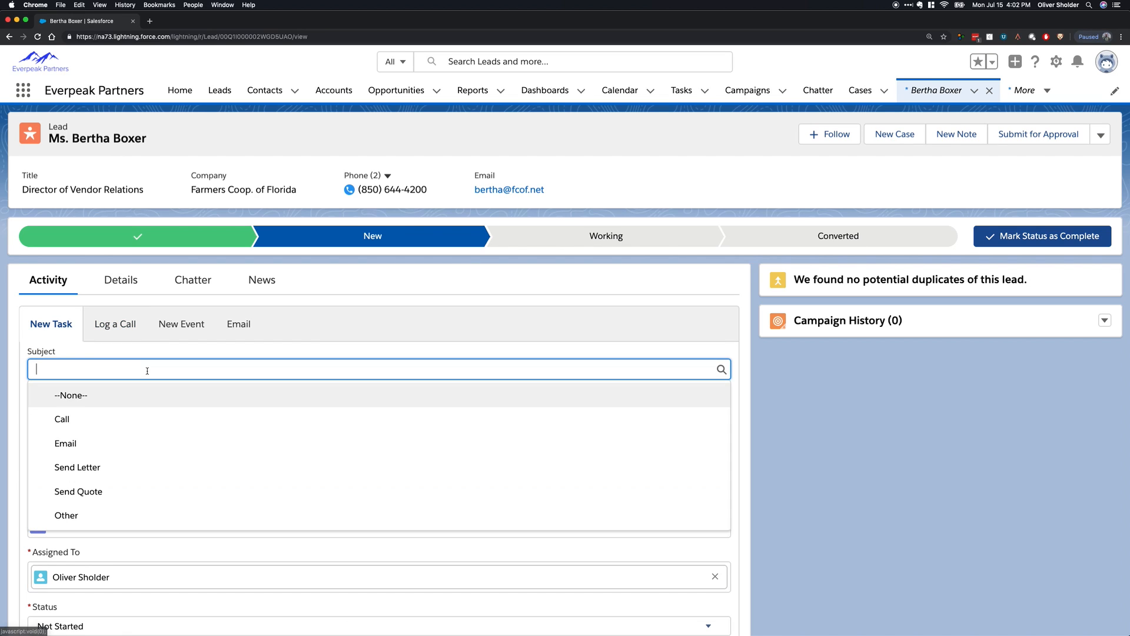
click(133, 414)
click(84, 426)
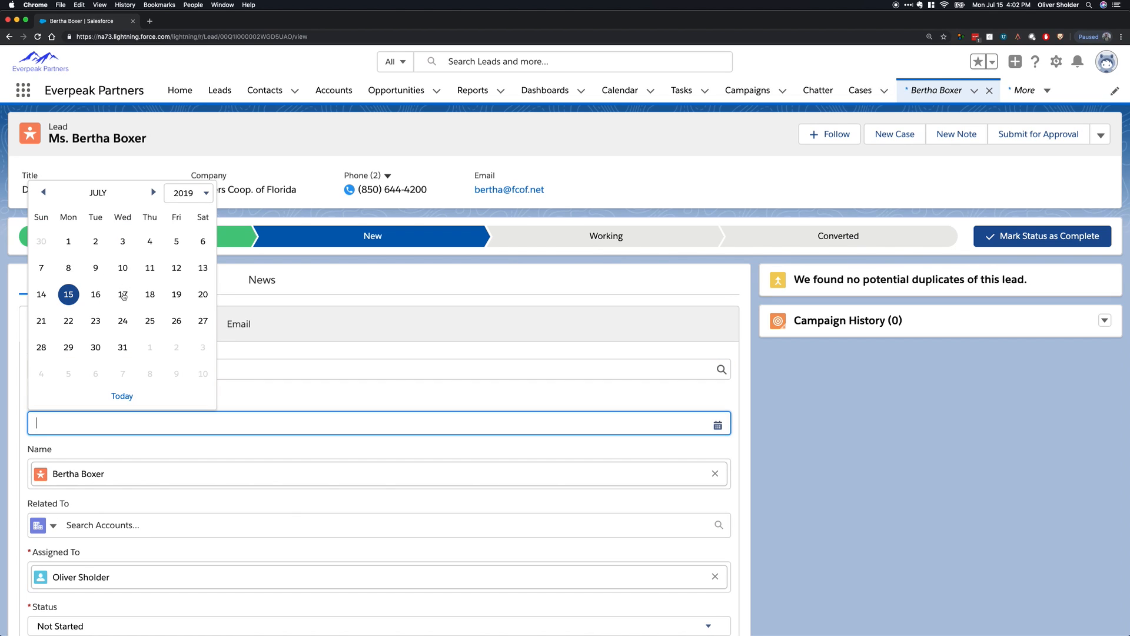
click(123, 295)
scroll(677, 460, down, 3)
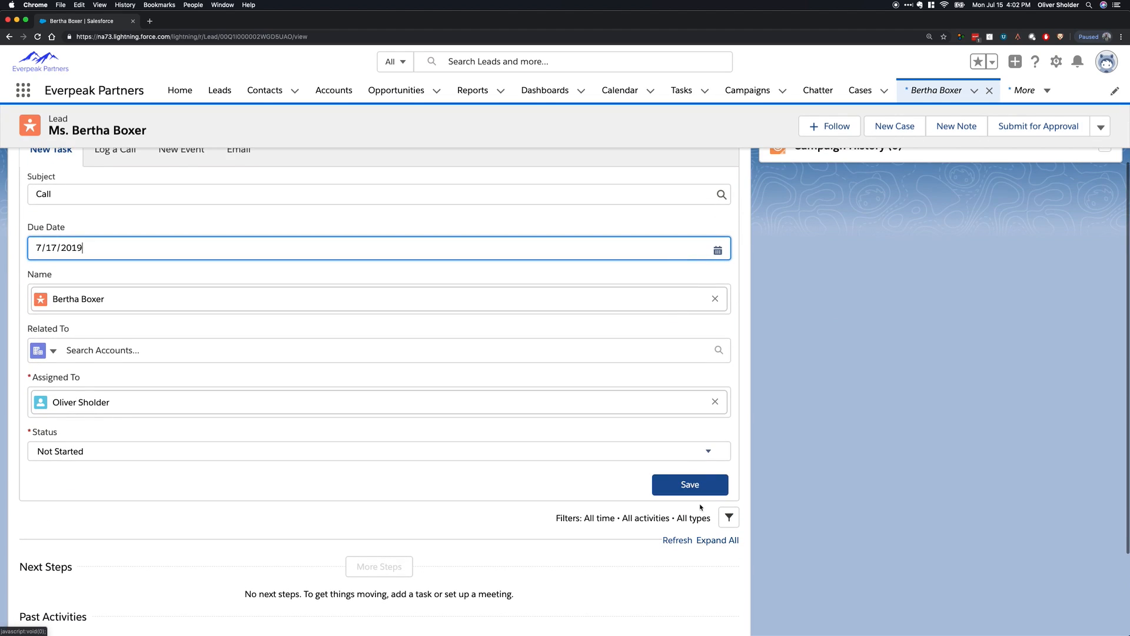
click(689, 483)
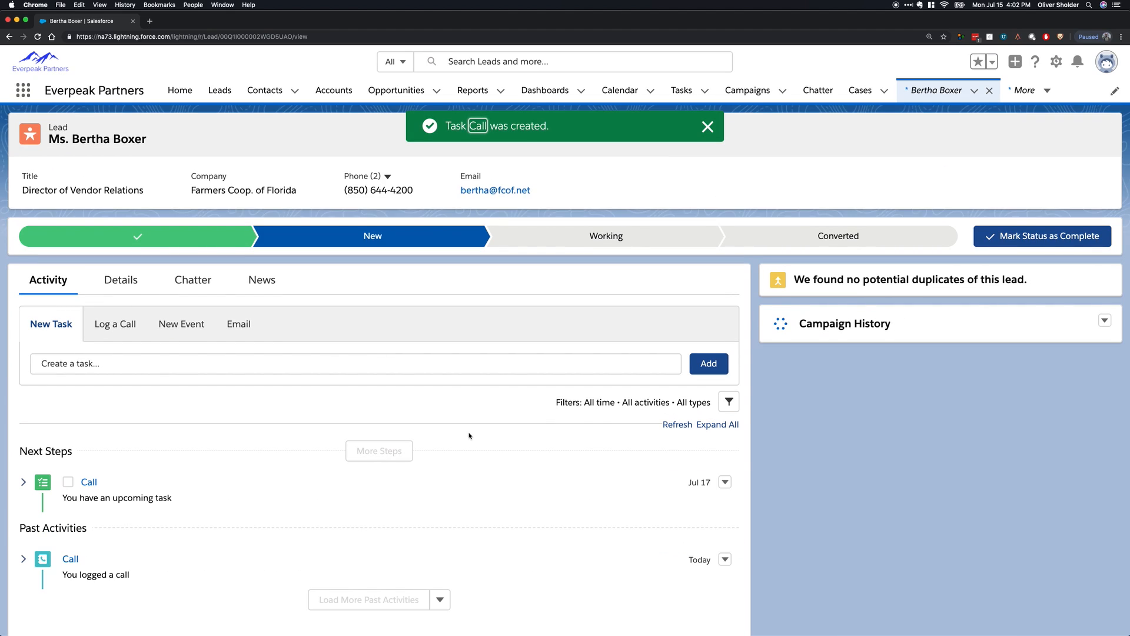
Create an event for the lead with subject Meeting and start date Jul 23, 2019, and save it.
click(177, 326)
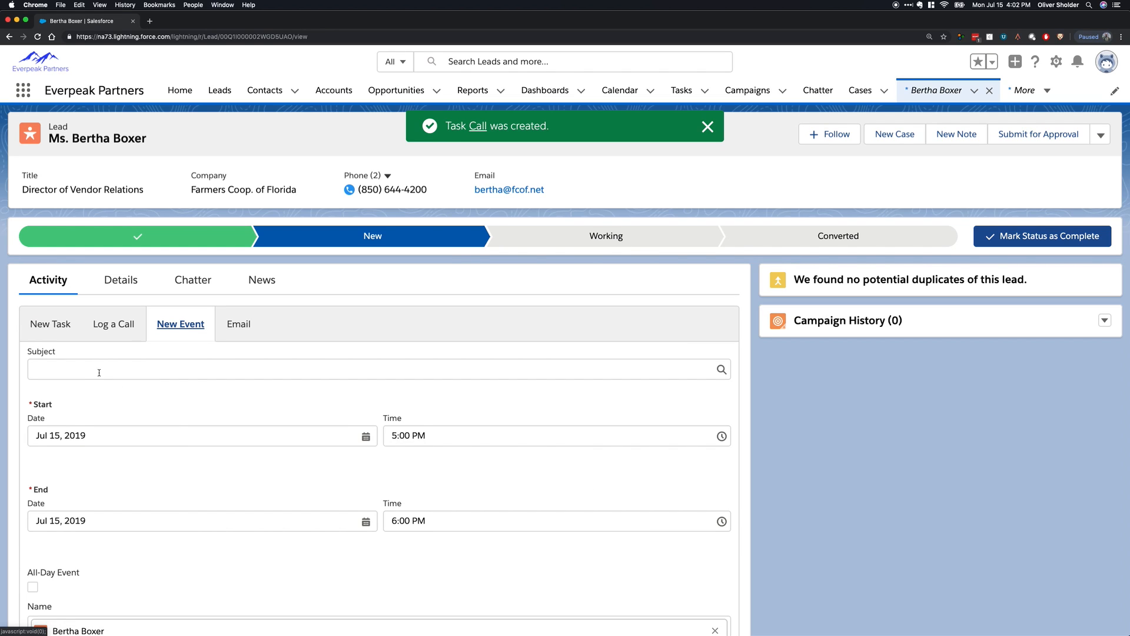
scroll(99, 372, down, 3)
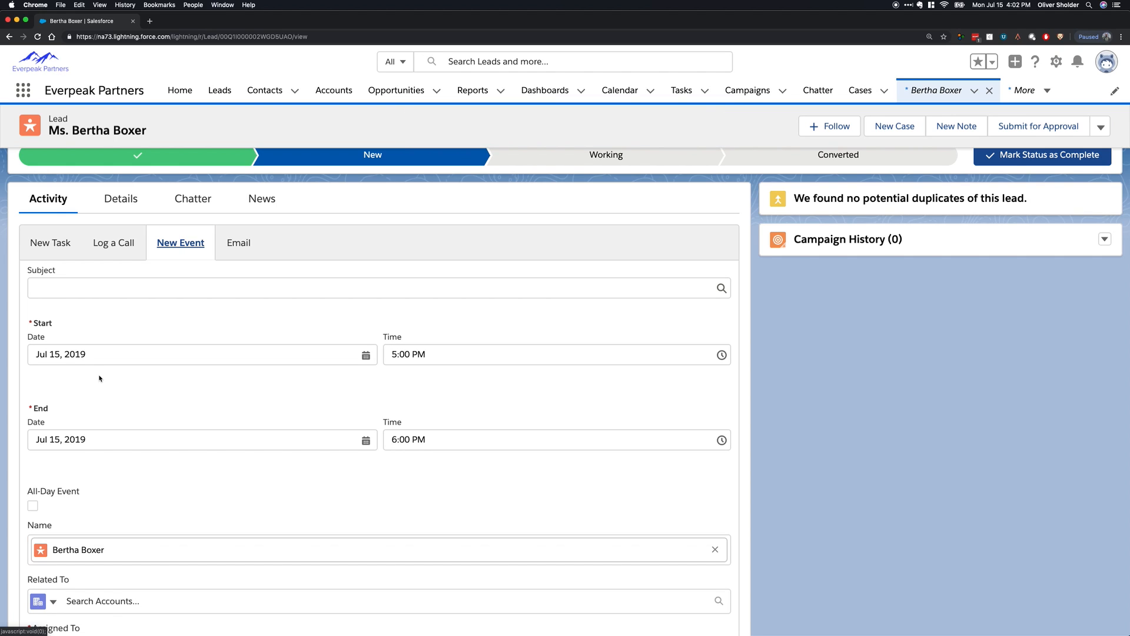
click(124, 284)
click(124, 381)
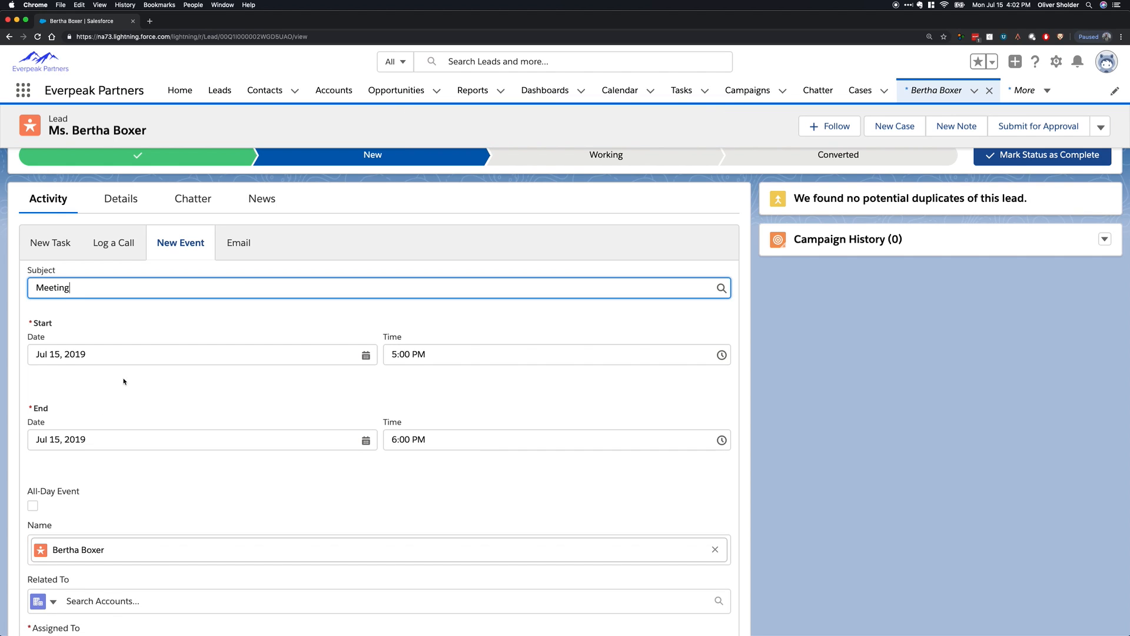
scroll(589, 375, down, 5)
scroll(577, 373, up, 3)
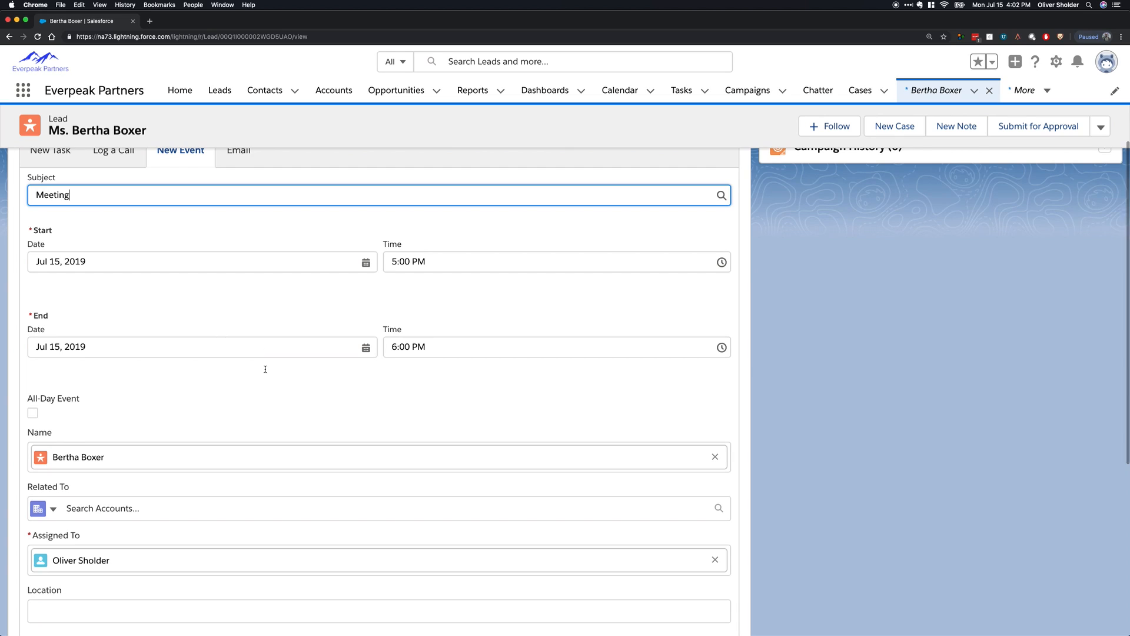
scroll(586, 405, down, 3)
click(129, 214)
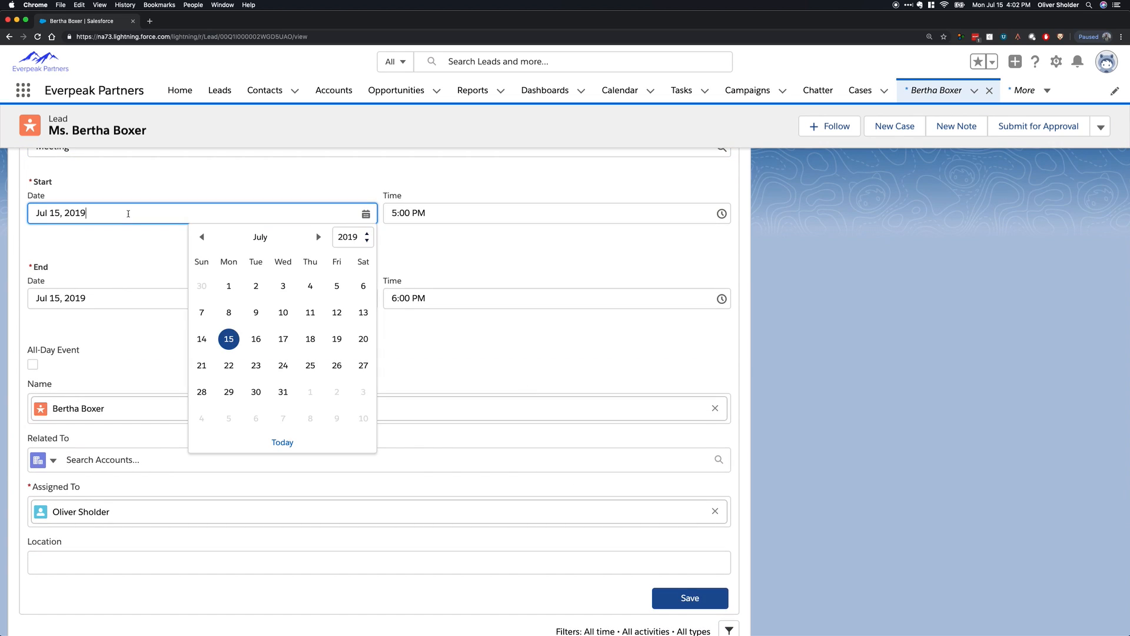
click(264, 363)
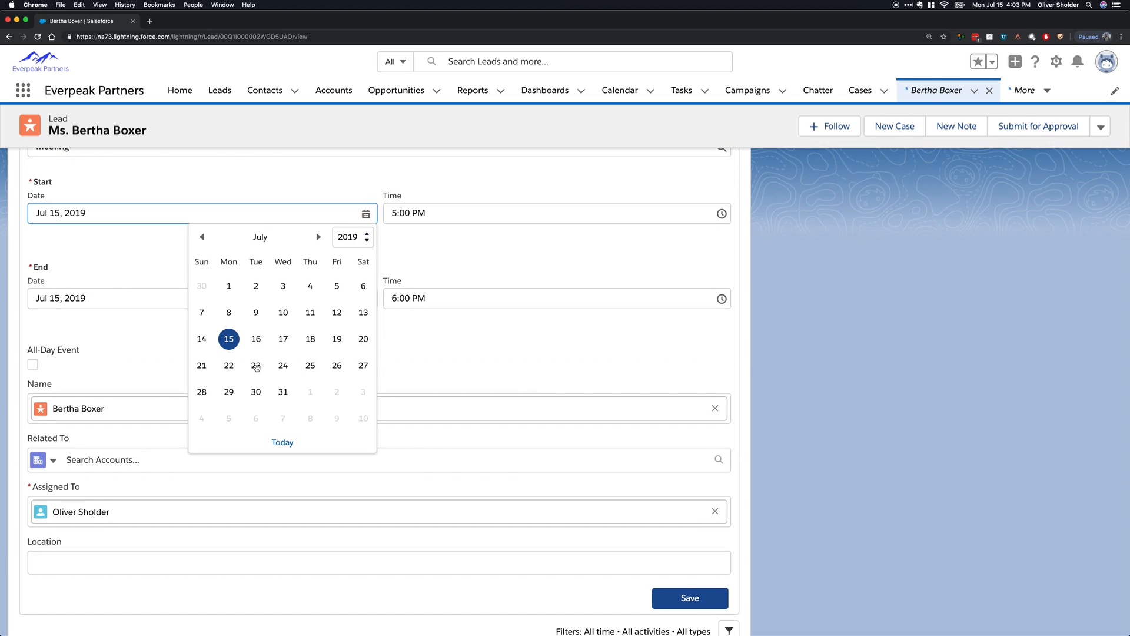
click(691, 598)
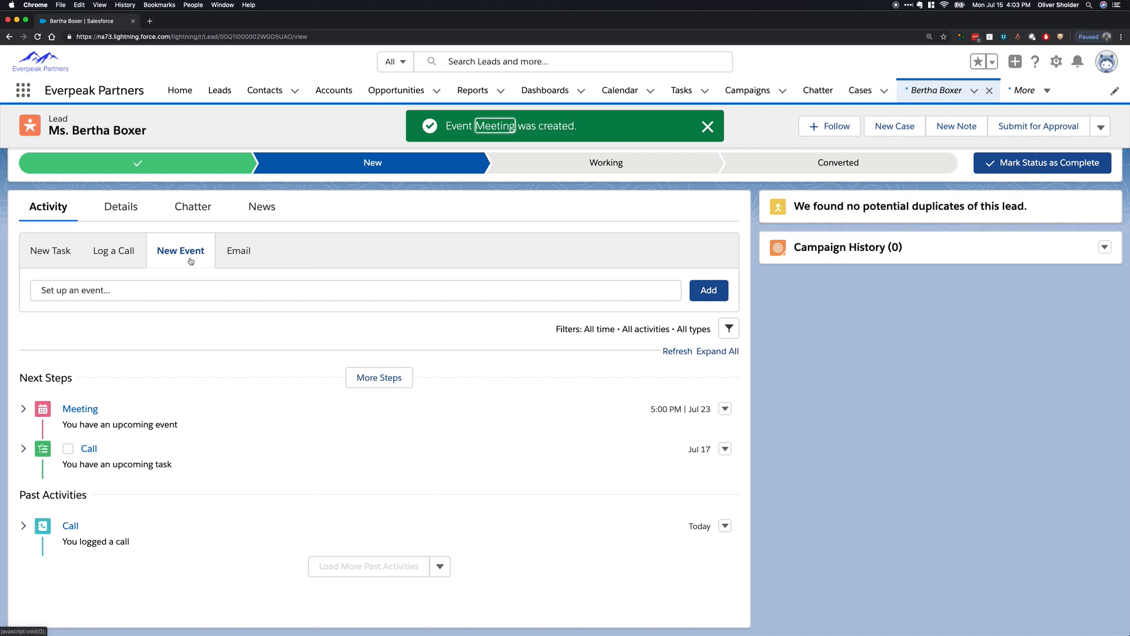
Start an email to the lead and insert the recipient's First Name merge field into the body.
click(234, 253)
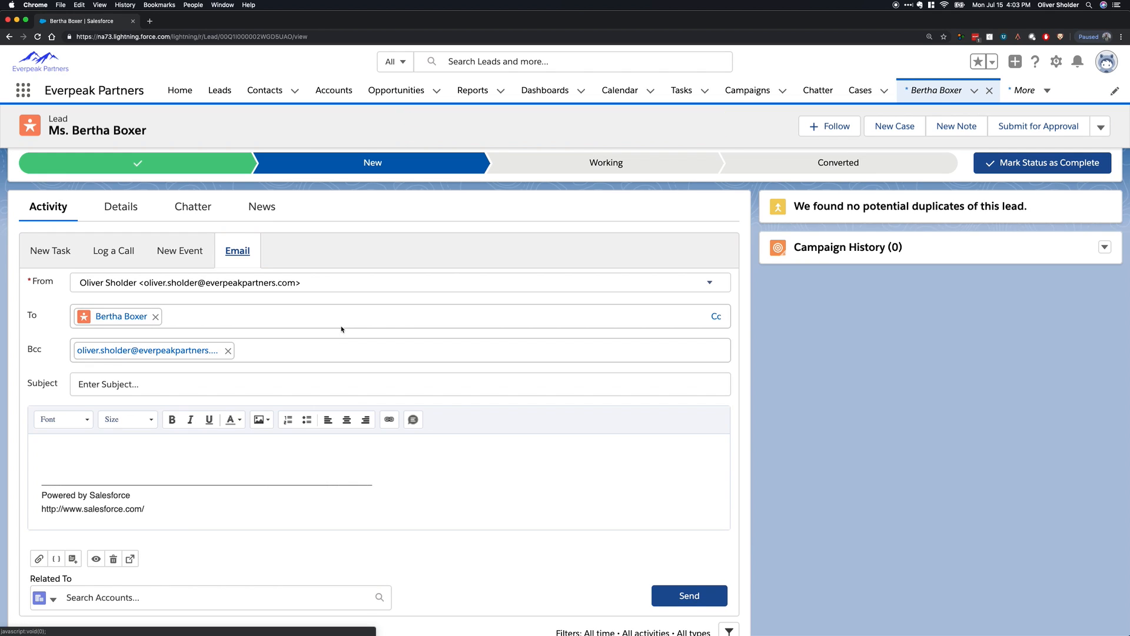
scroll(429, 358, down, 5)
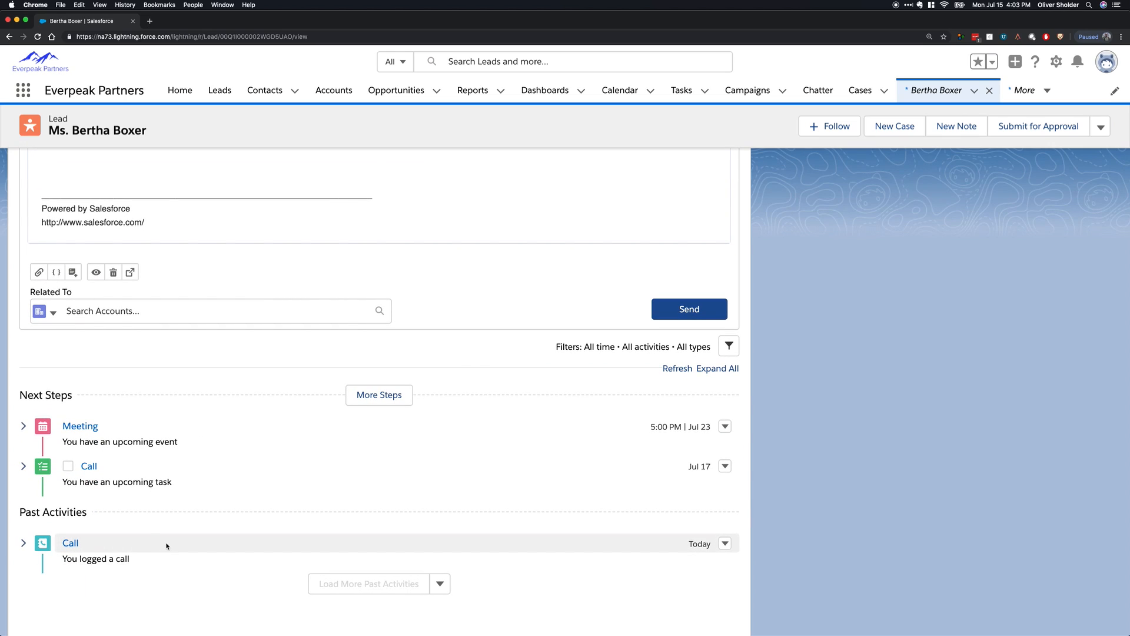
scroll(166, 546, up, 3)
click(73, 450)
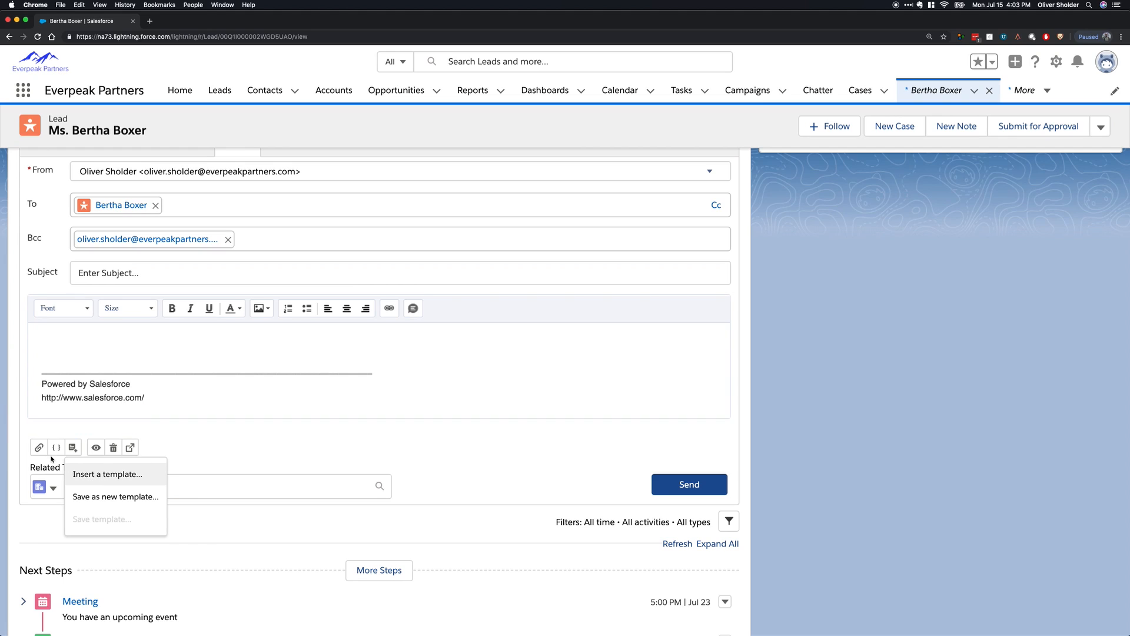
click(80, 331)
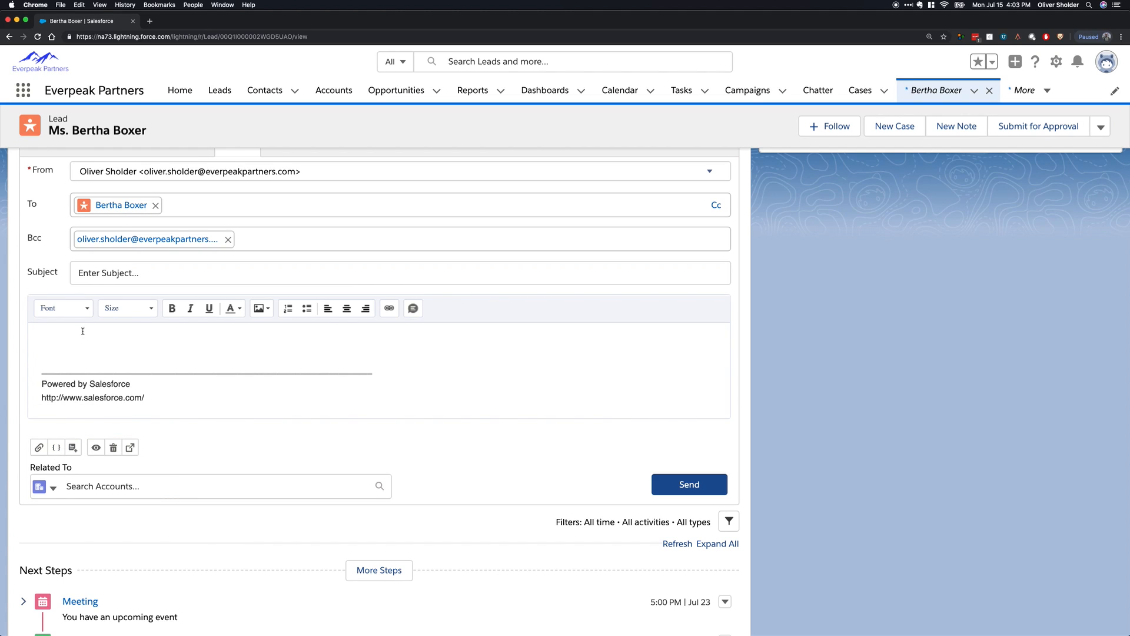
click(56, 447)
click(511, 185)
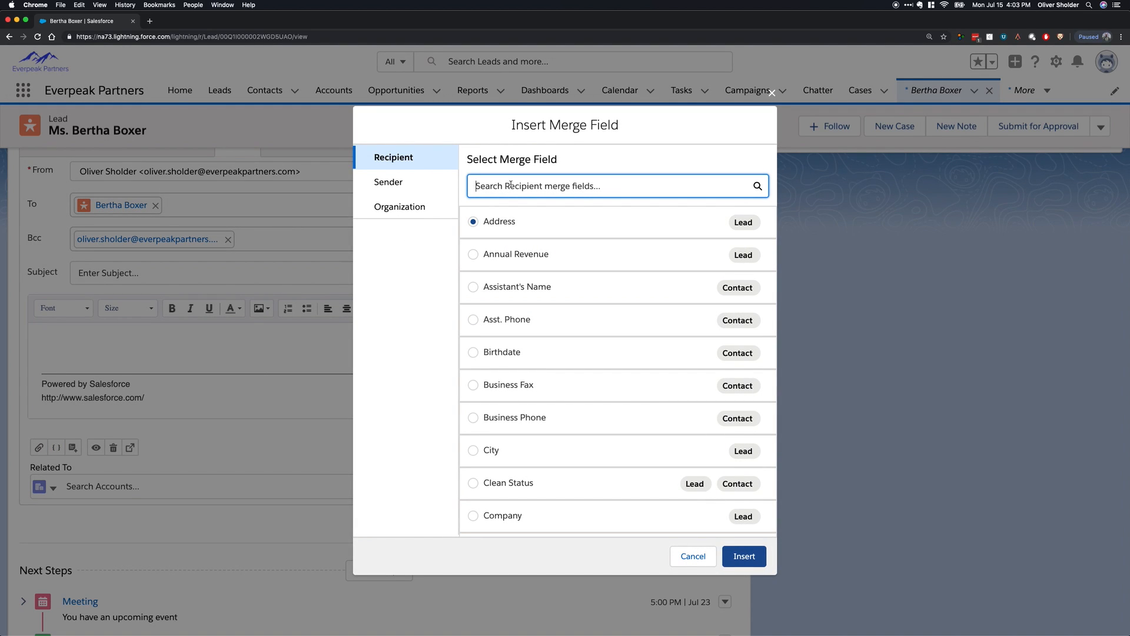
text(fir)
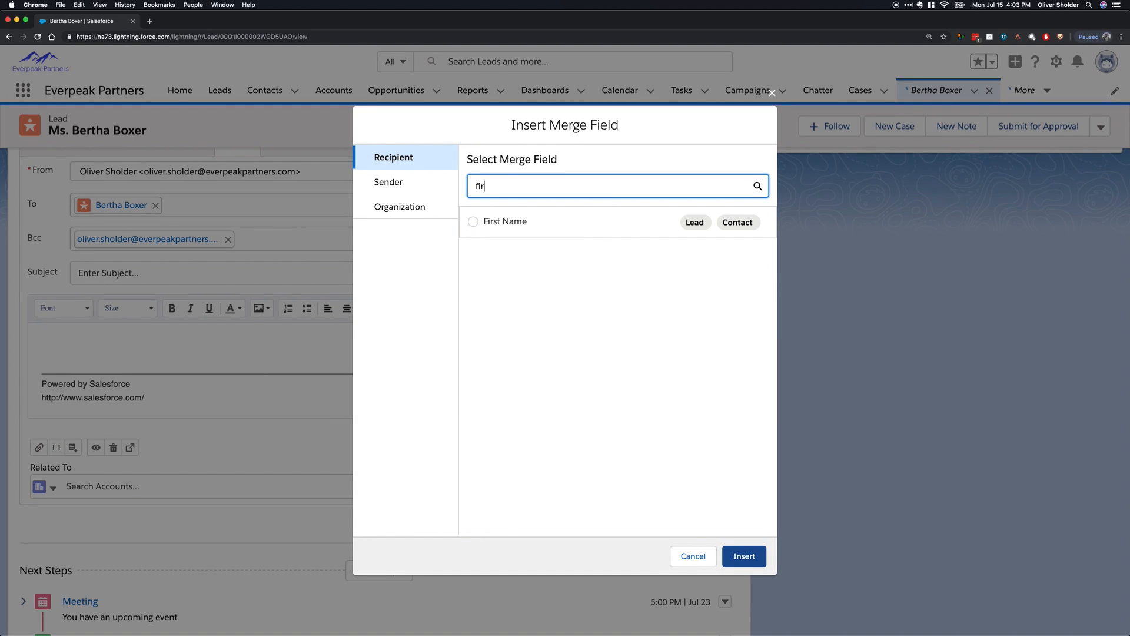
click(473, 222)
click(744, 556)
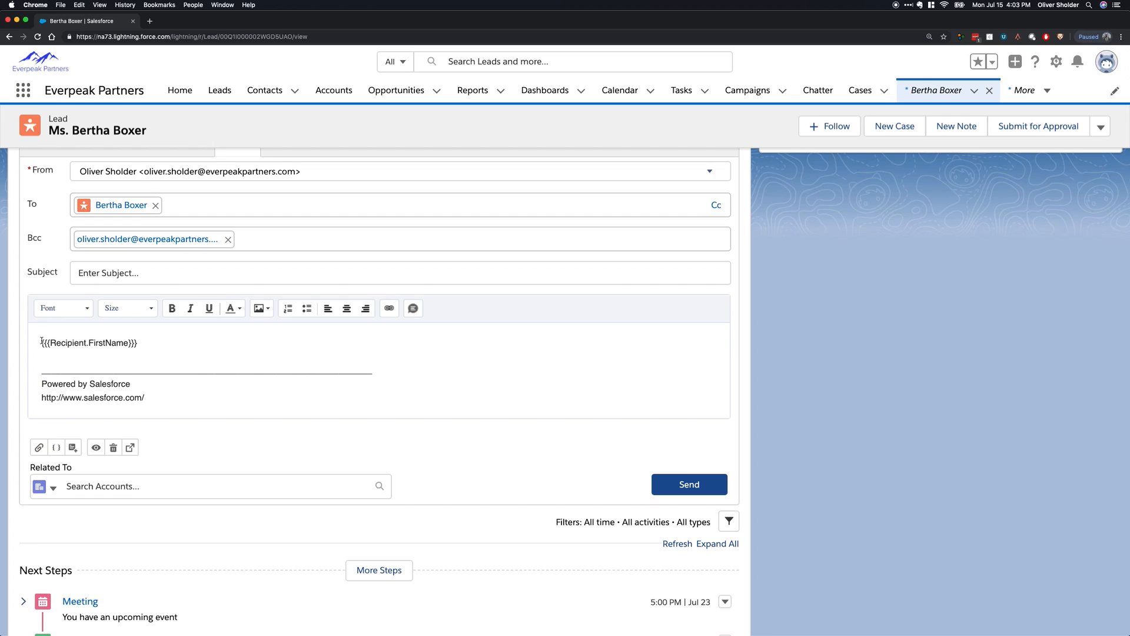
Complete the greeting with "Hi" before the merge field and a comma after it, followed by a blank line.
text(Hi )
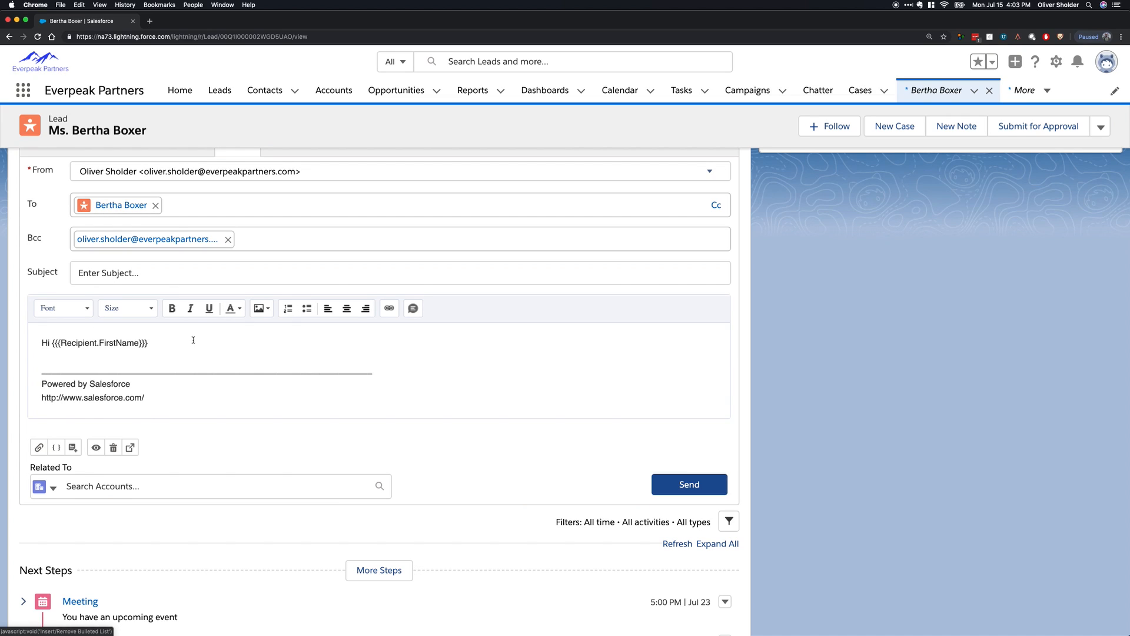
text(,)
key(Return)
key(Return)
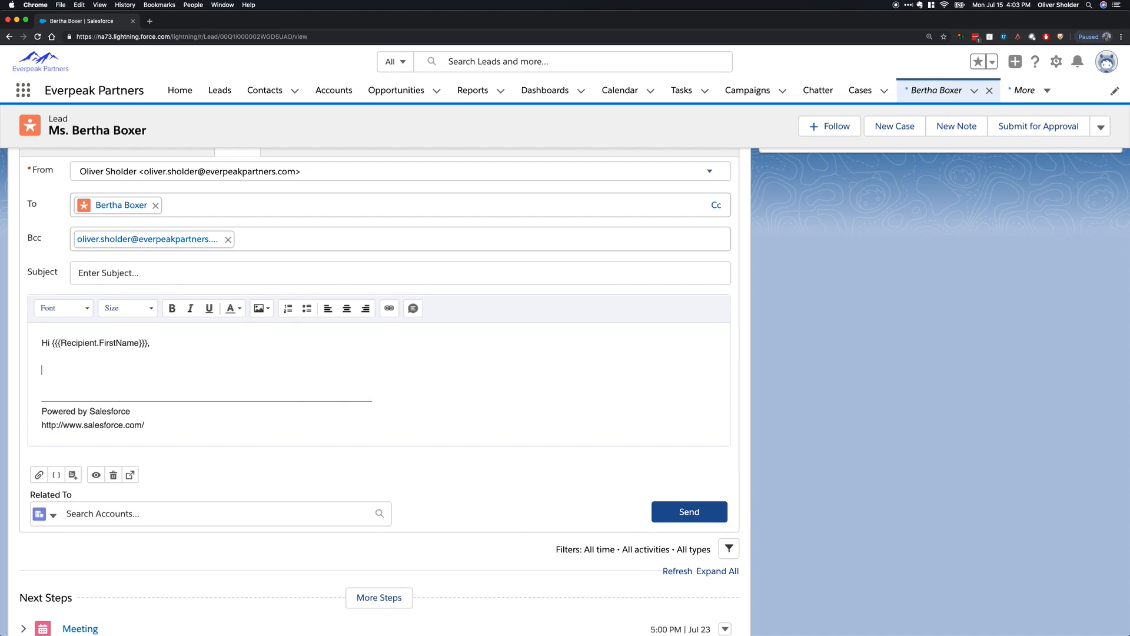
Write the email body "I'd like to thank you for taking the time to meet. Here is some additional information......".
text(I'd like to thank you for taking the time to m)
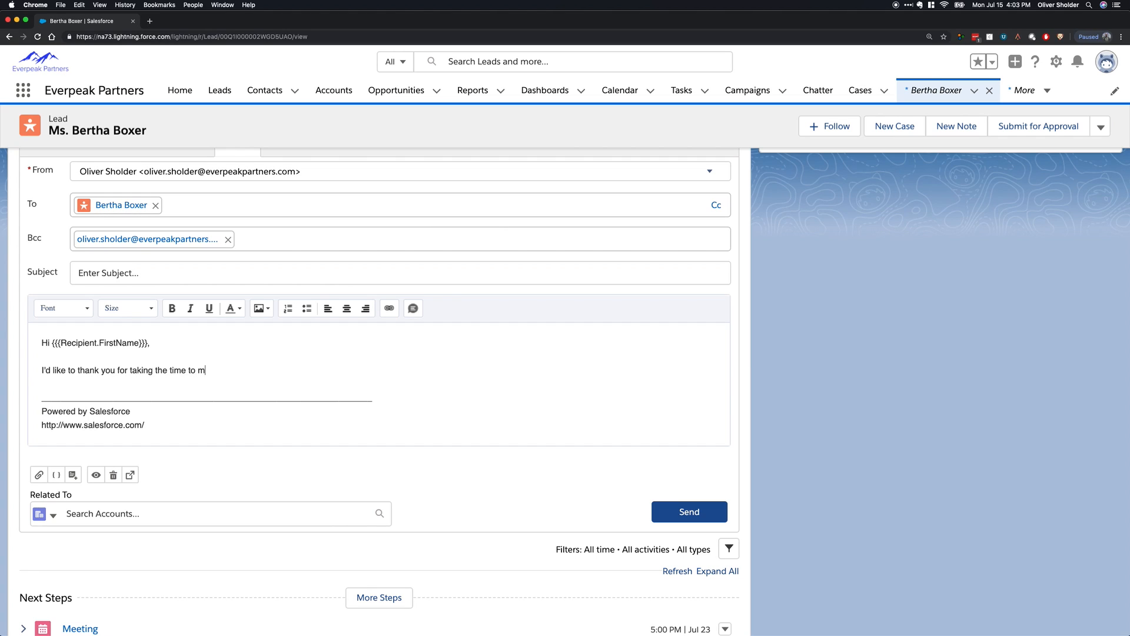
text(eet. Here is some additional info)
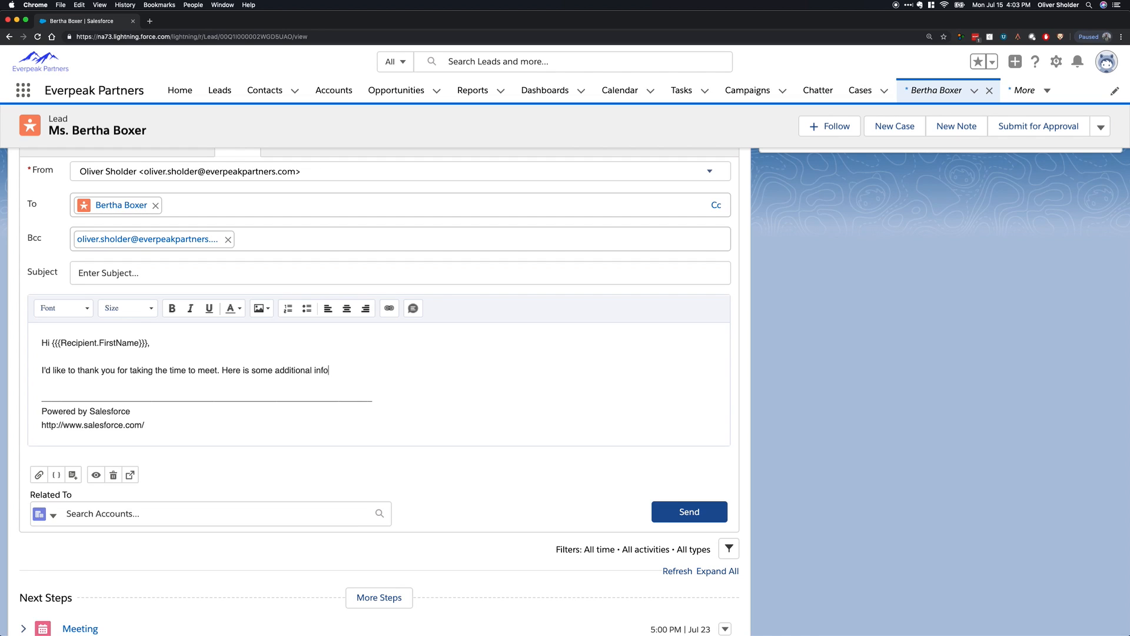
text(rmatio......)
right_click(333, 370)
click(353, 377)
Try to save the email as a new template without a subject.
click(73, 474)
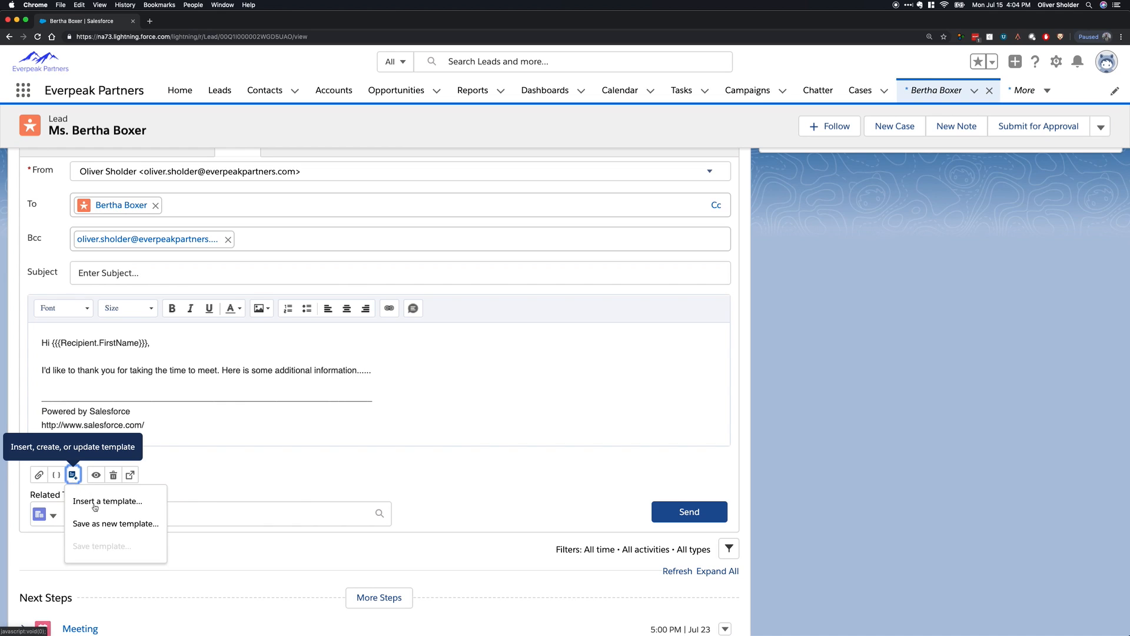
click(112, 524)
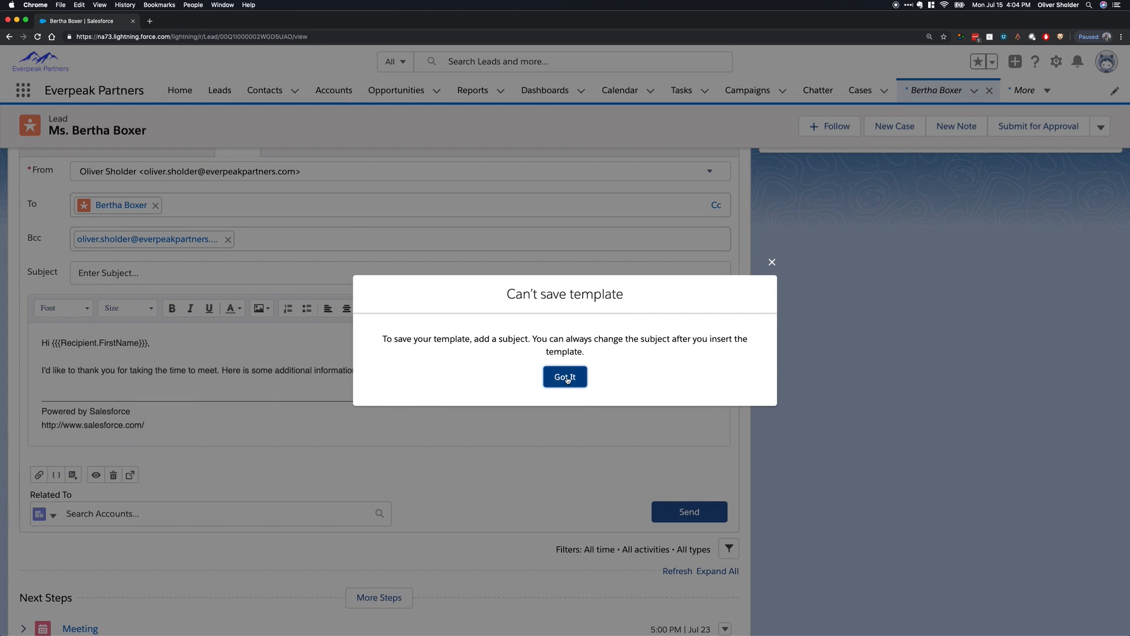
click(566, 378)
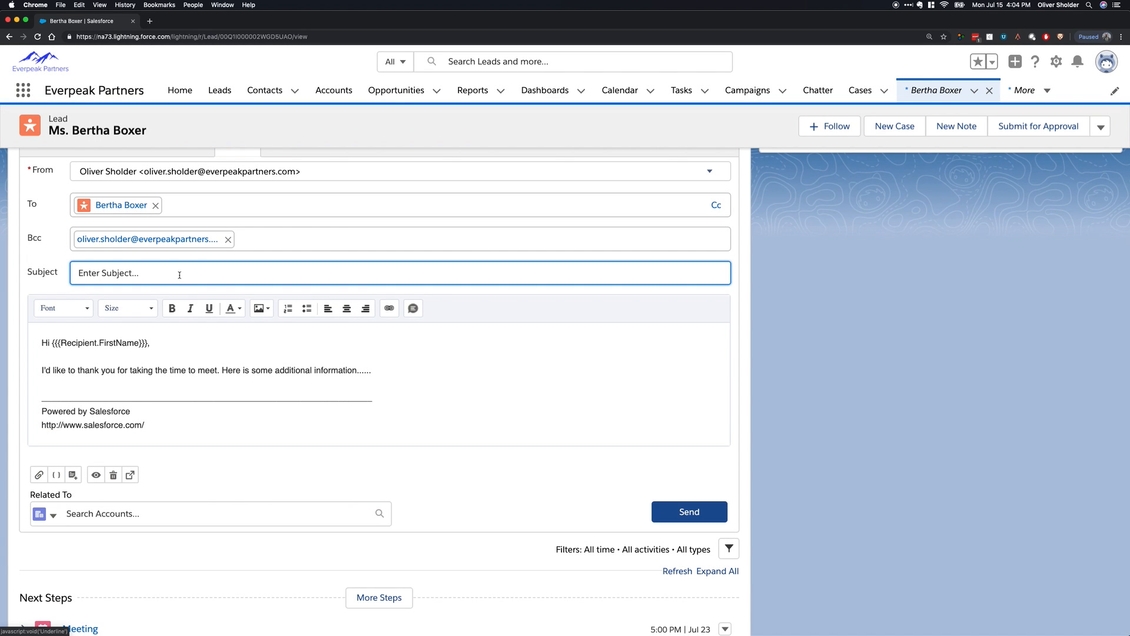
Enter "Thanks for meeting" as the email subject.
text(Thanks for meeting - fo)
key(BackSpace)
key(BackSpace)
Save the email as a new template named "Thanks for meeting" in Private Email Templates, and check the template options.
click(72, 475)
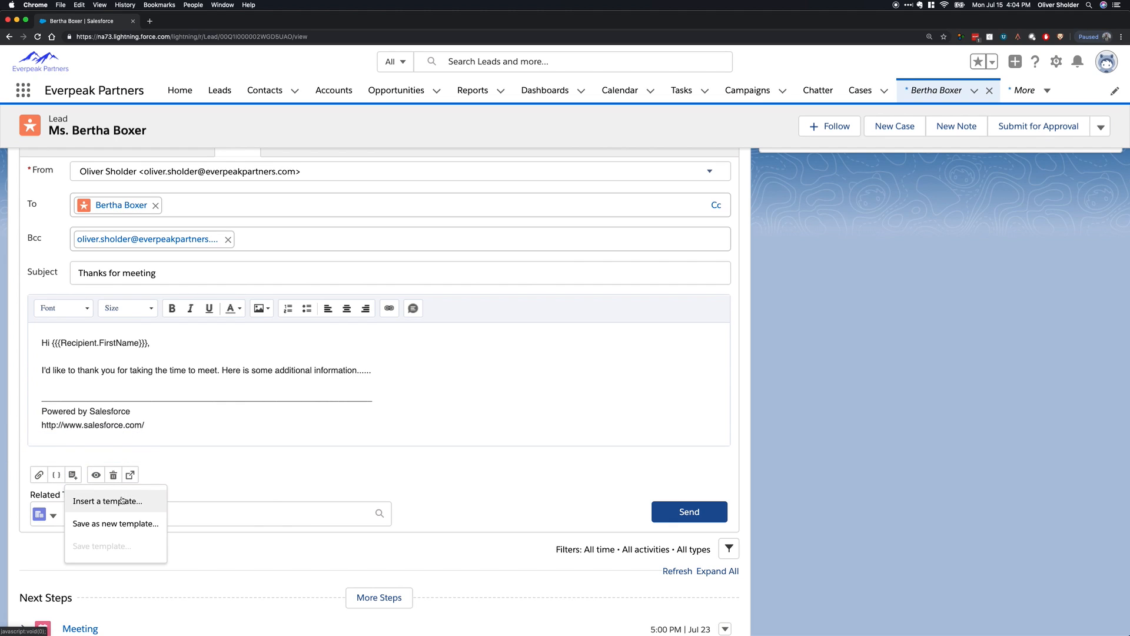
click(117, 529)
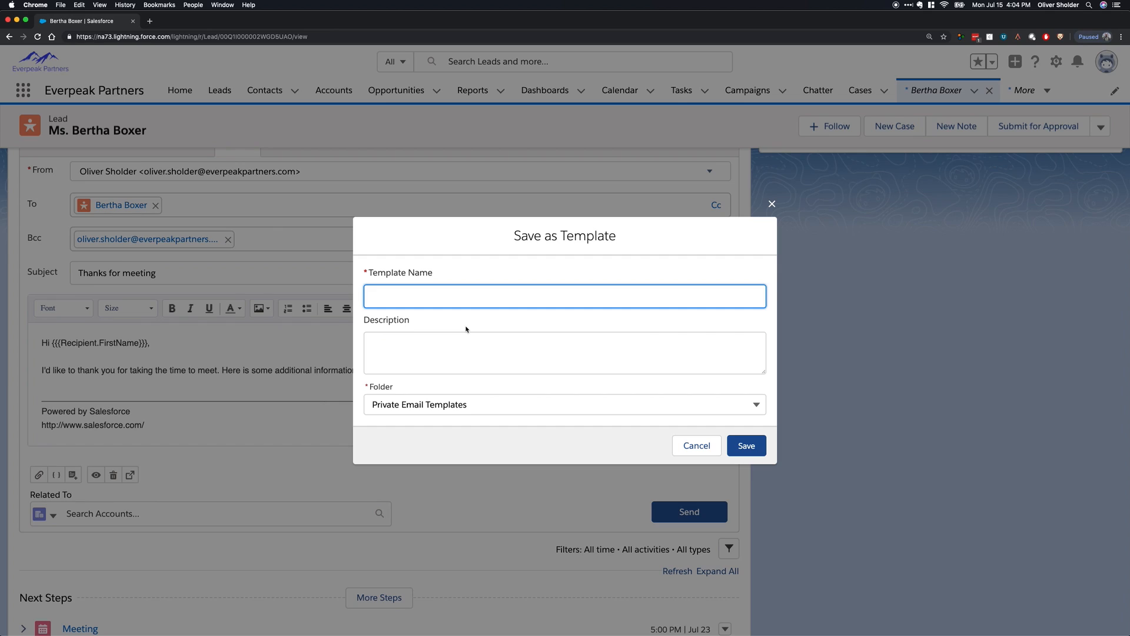
text(Thanks for meeting)
click(746, 445)
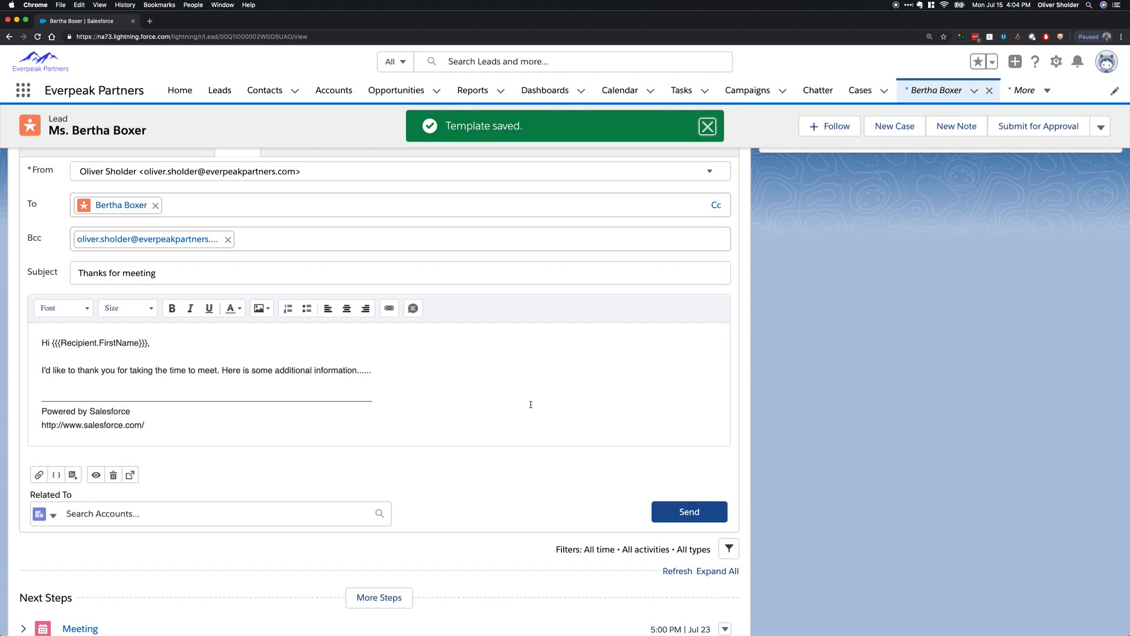
click(73, 475)
Open the Dickenson plc lead from the Leads list and apply the "Thanks for meeting" template to a new email.
click(220, 90)
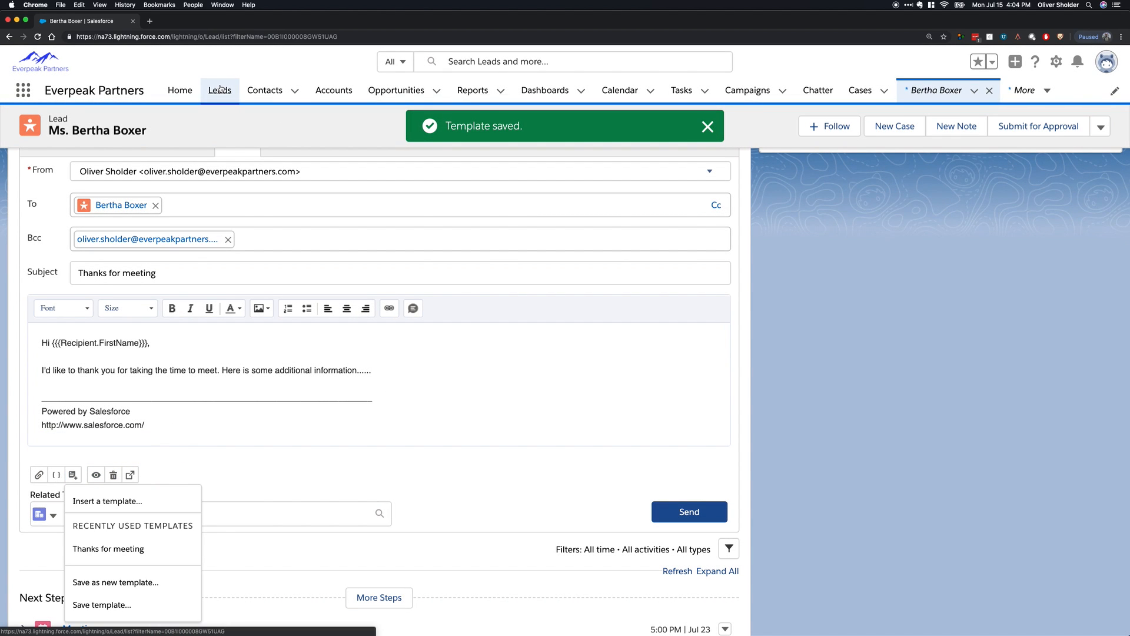
click(113, 212)
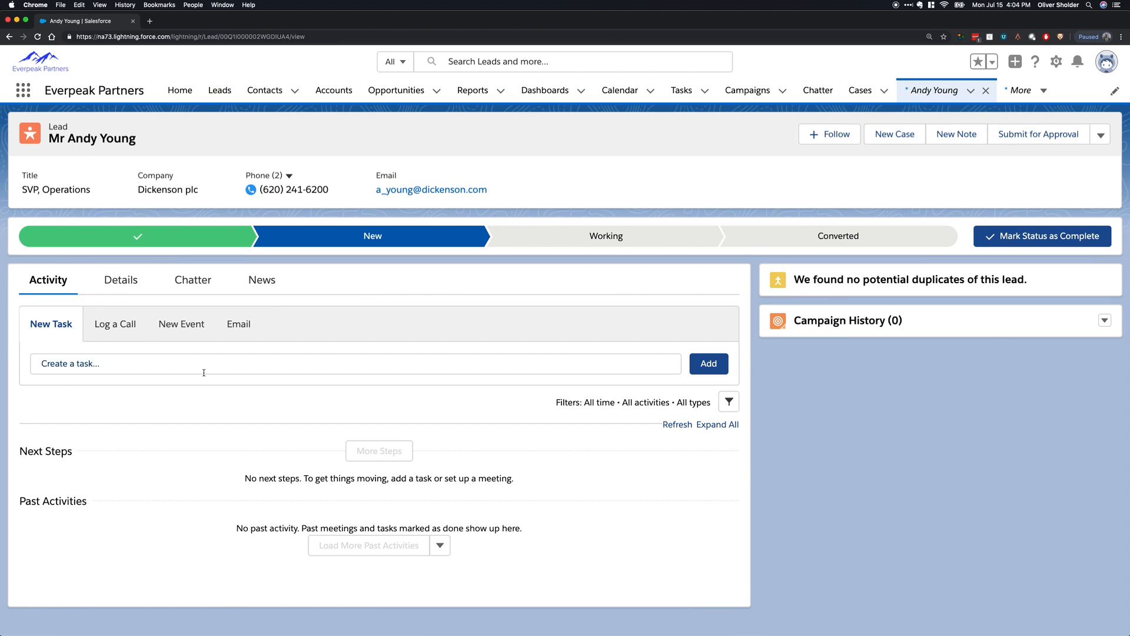
click(243, 337)
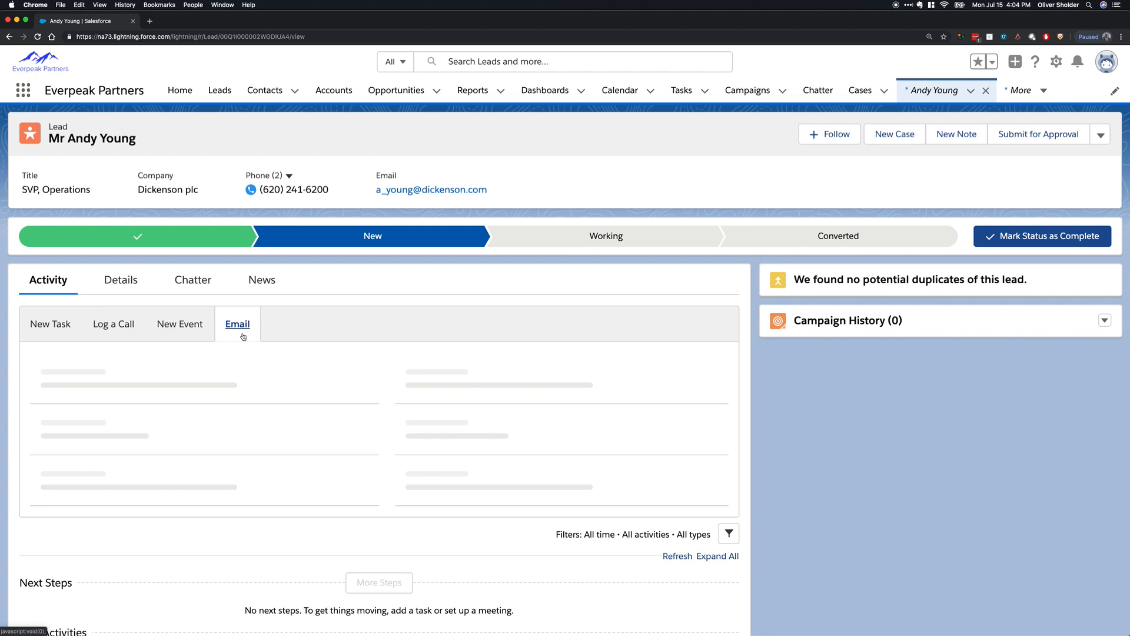
scroll(205, 403, down, 3)
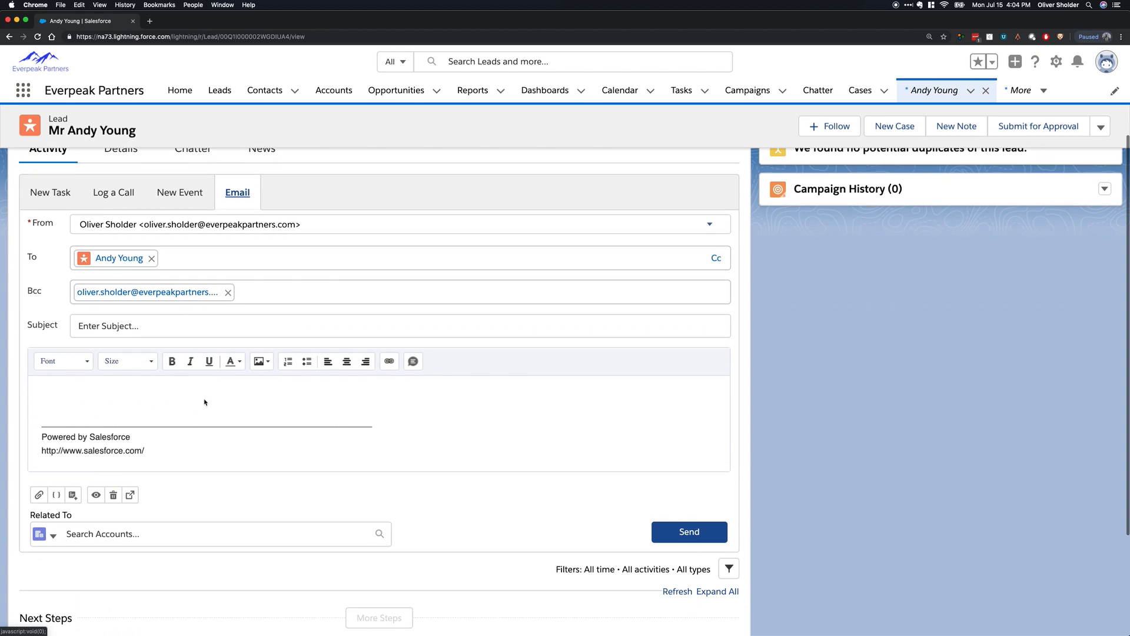
click(73, 500)
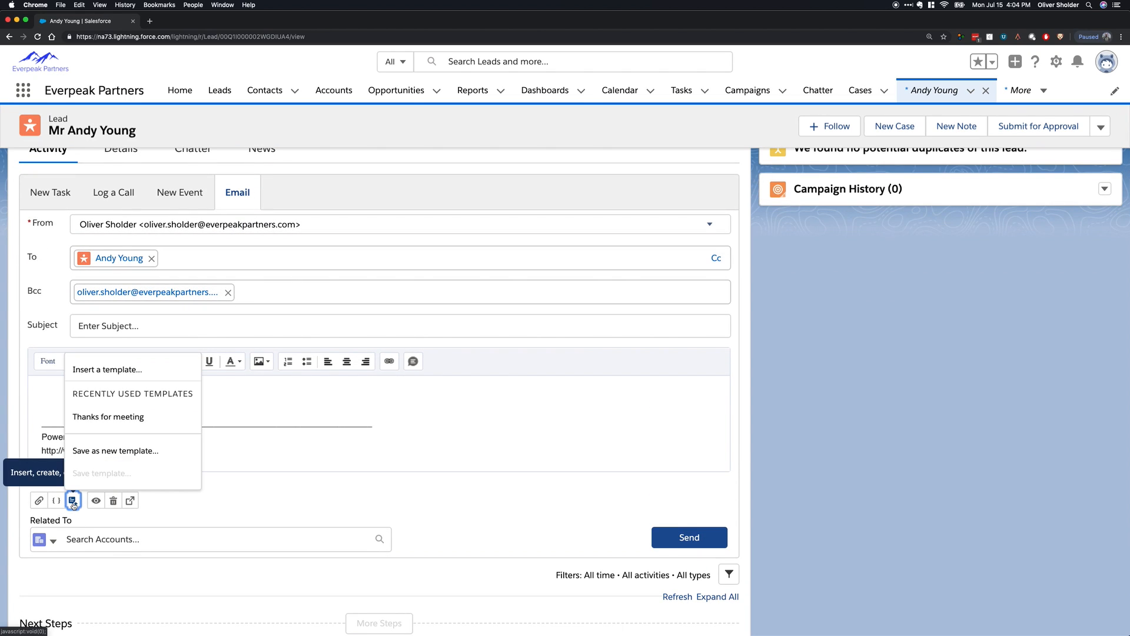
click(163, 417)
click(588, 371)
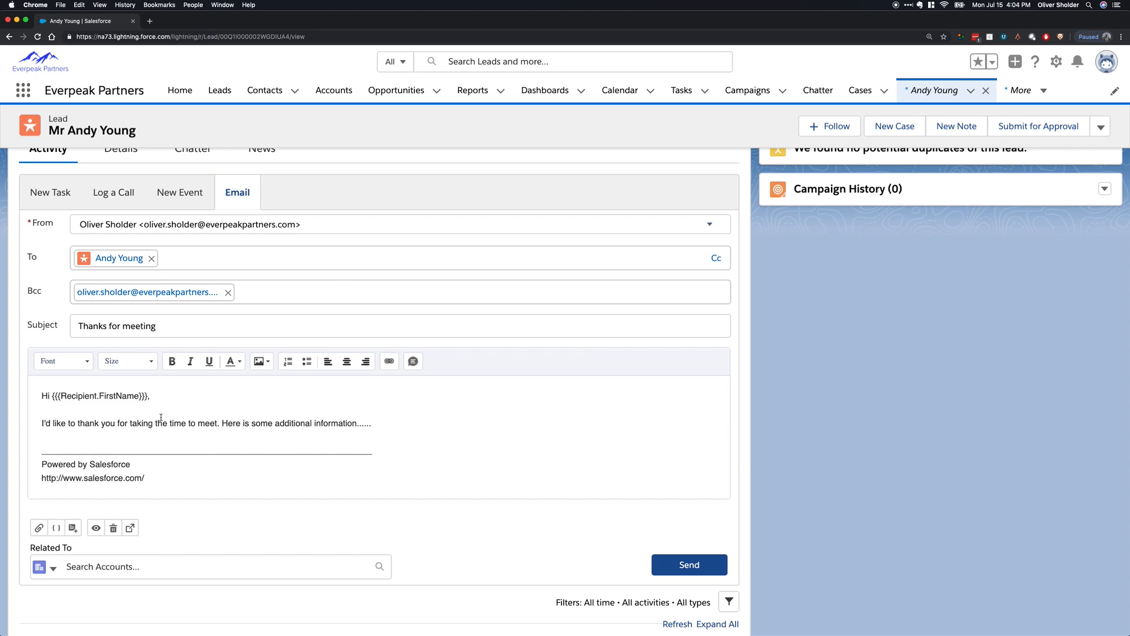
Preview the templated email, check the merged greeting and the footer lines, and close the preview.
click(96, 528)
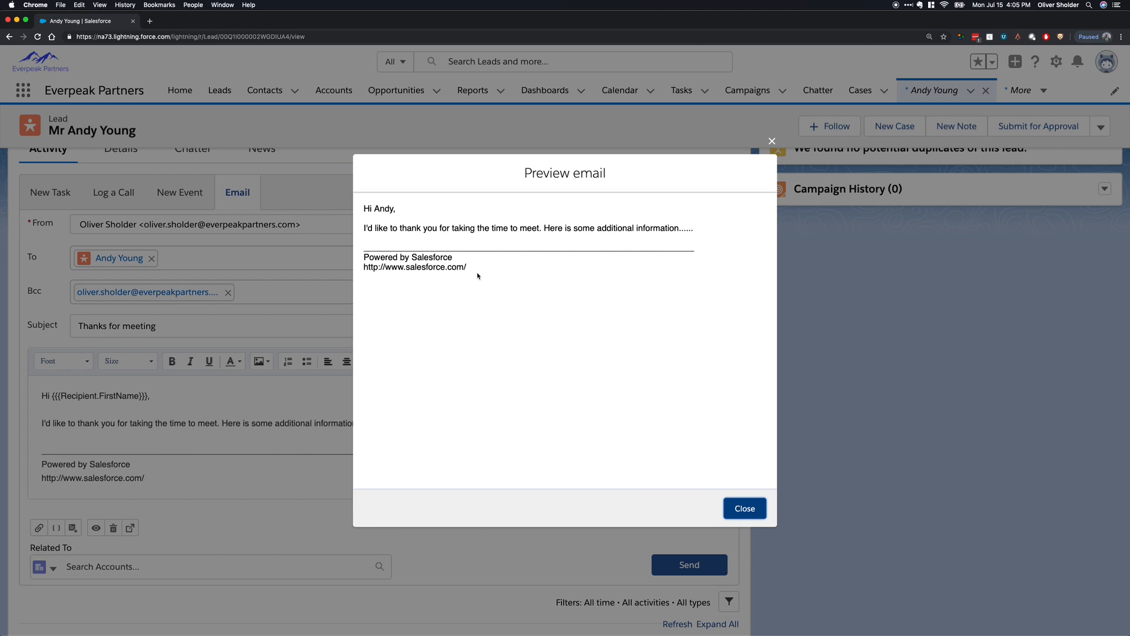
drag(477, 275, 361, 264)
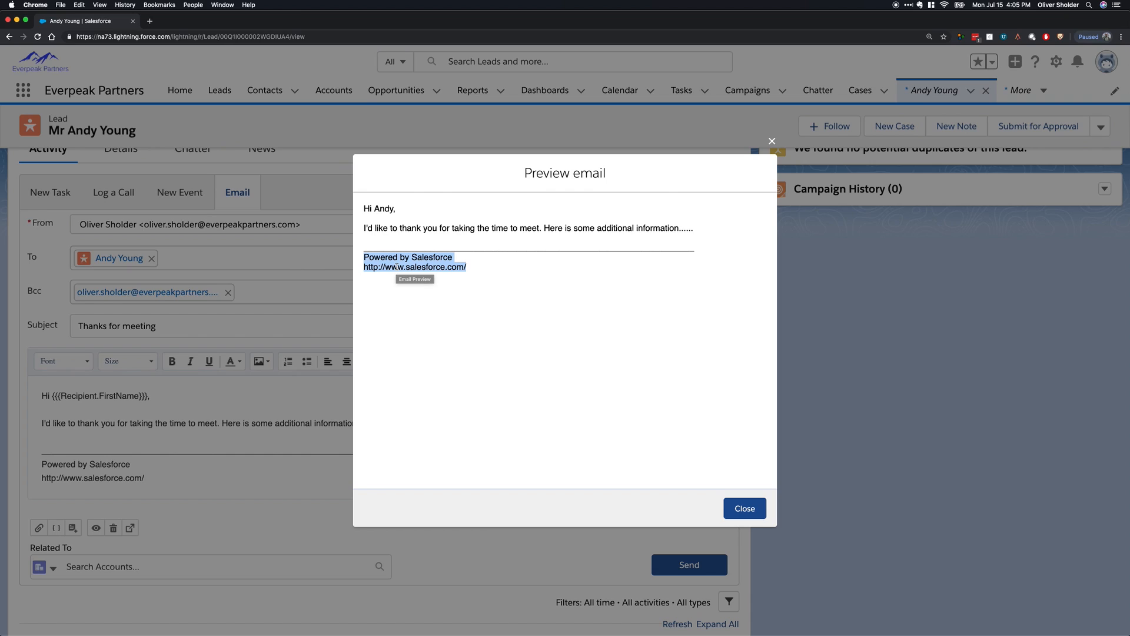
click(772, 140)
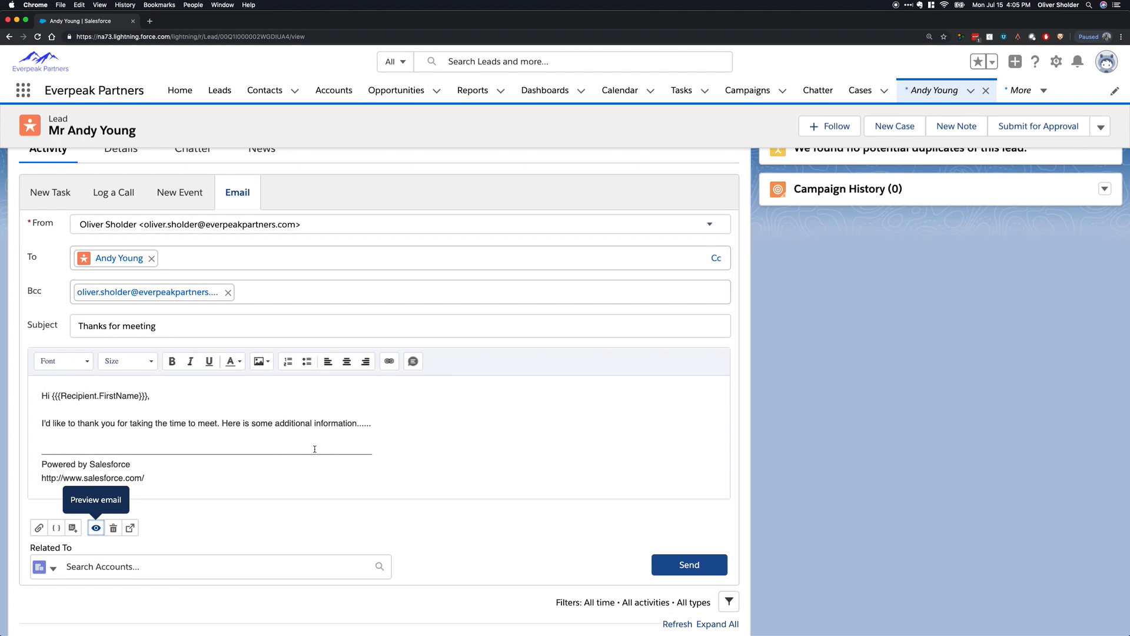
click(256, 413)
Switch the Leads list to Recently Viewed Leads and open the Farmers Coop. of Florida lead.
click(220, 90)
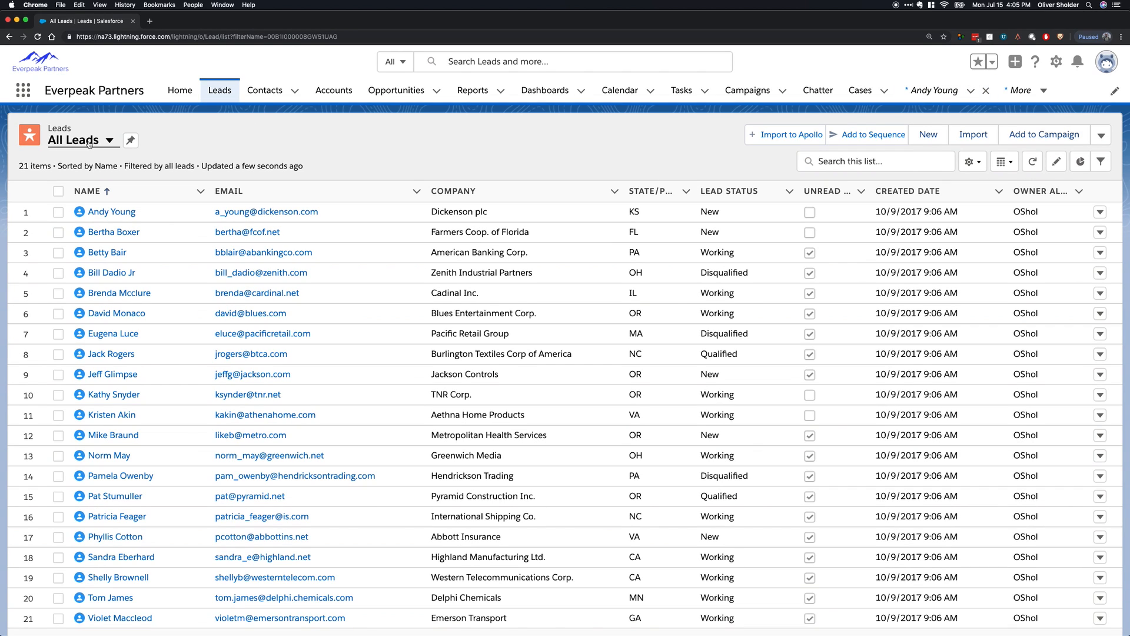
click(89, 144)
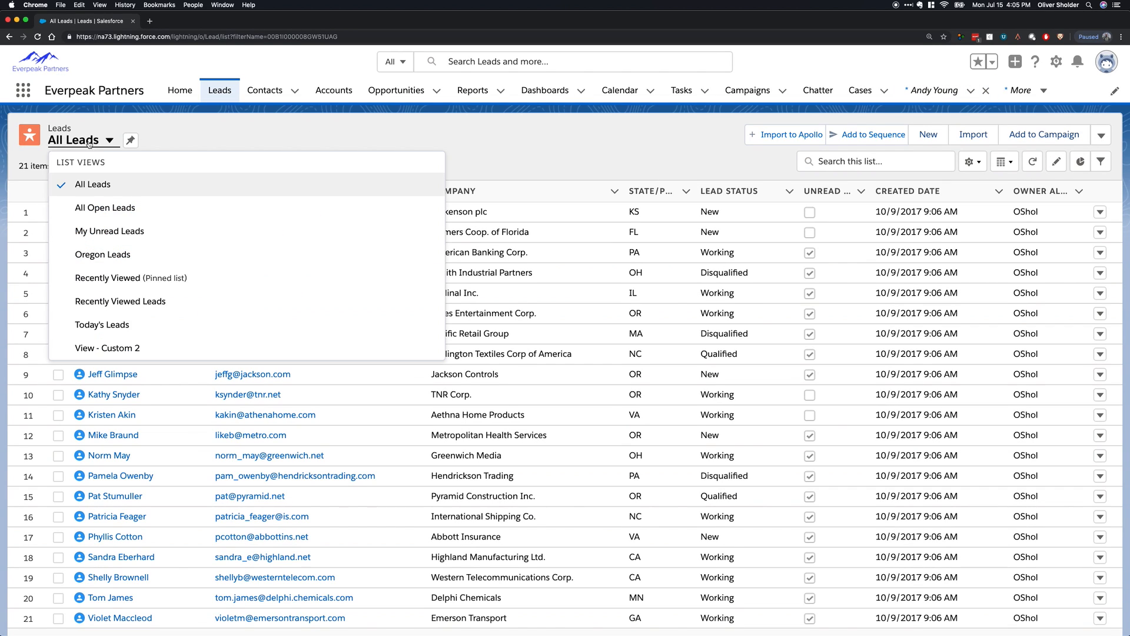
click(175, 307)
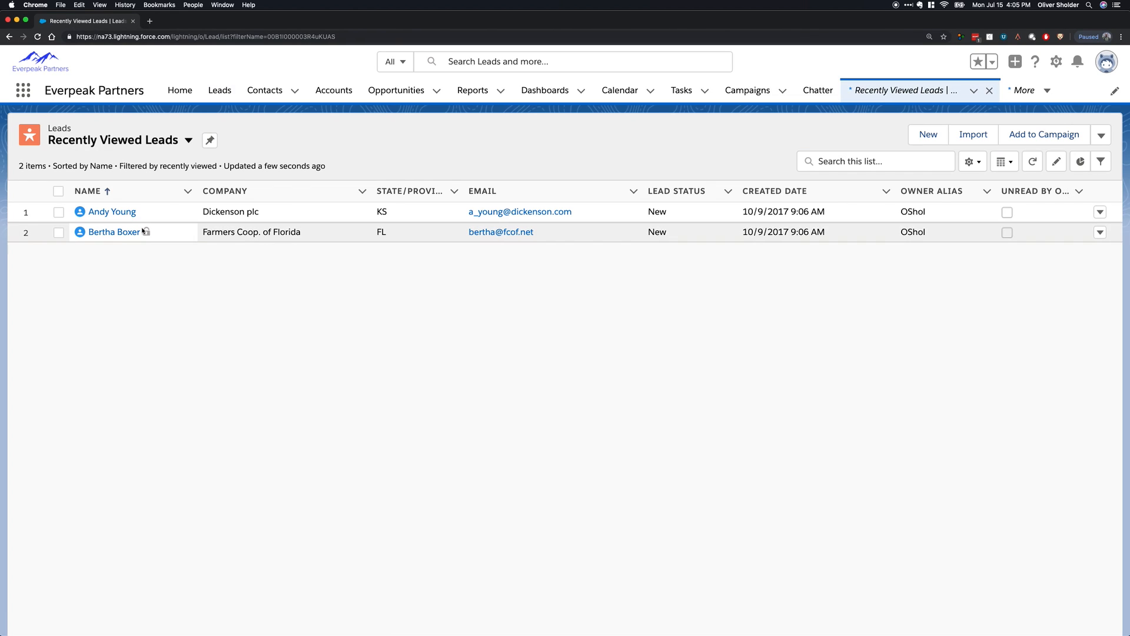
click(118, 235)
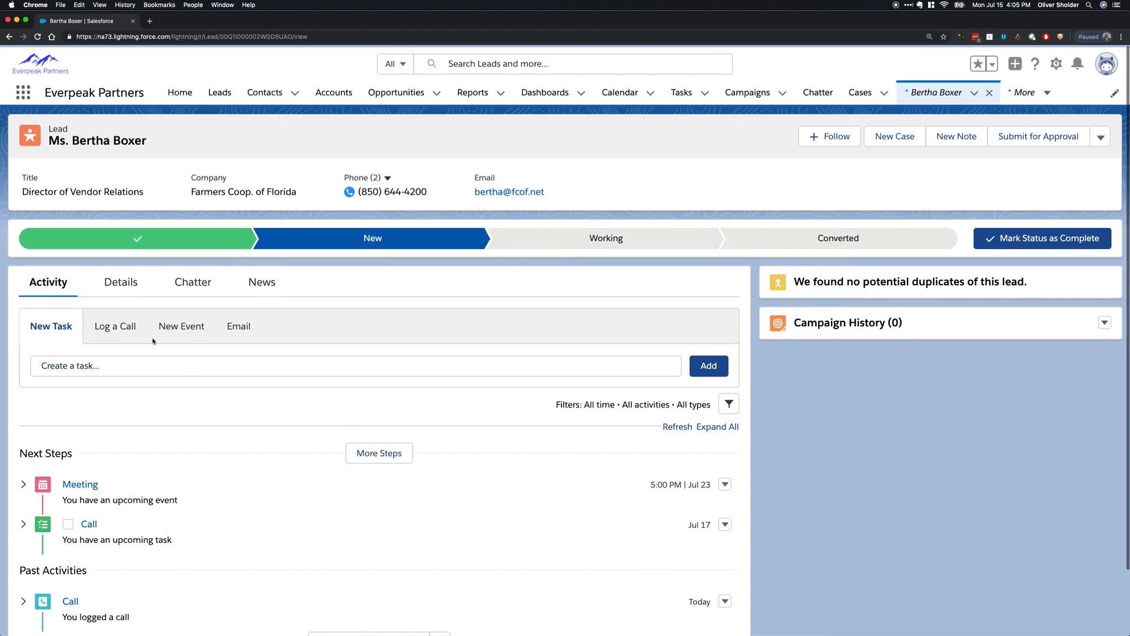
Open the lead's details for editing and examine the choices for Lead Source and Industry.
click(125, 288)
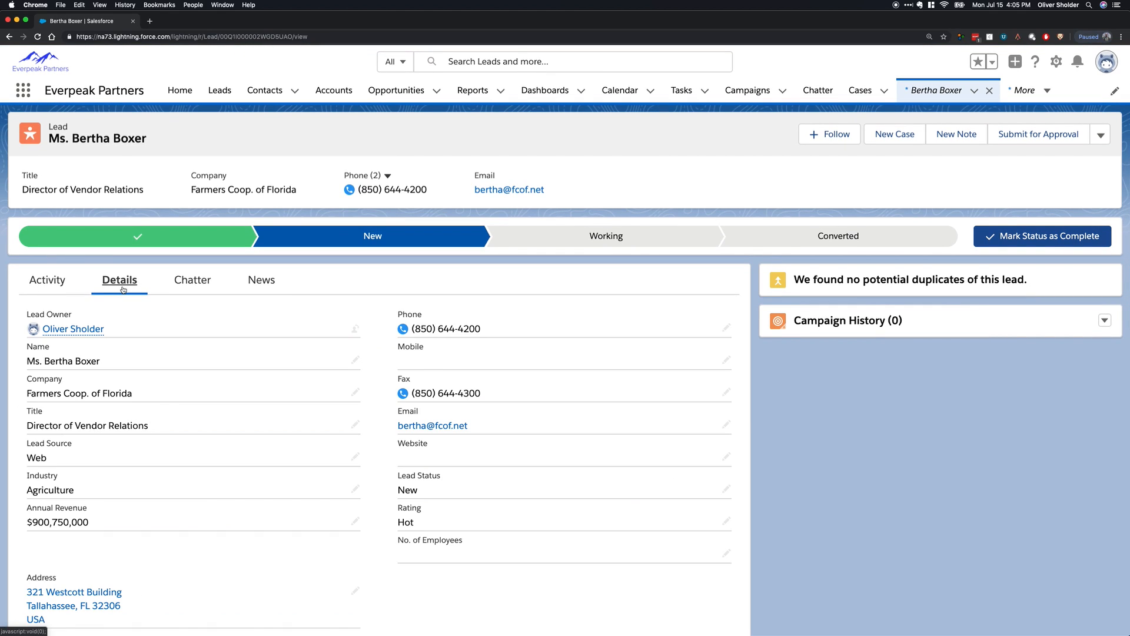
click(355, 360)
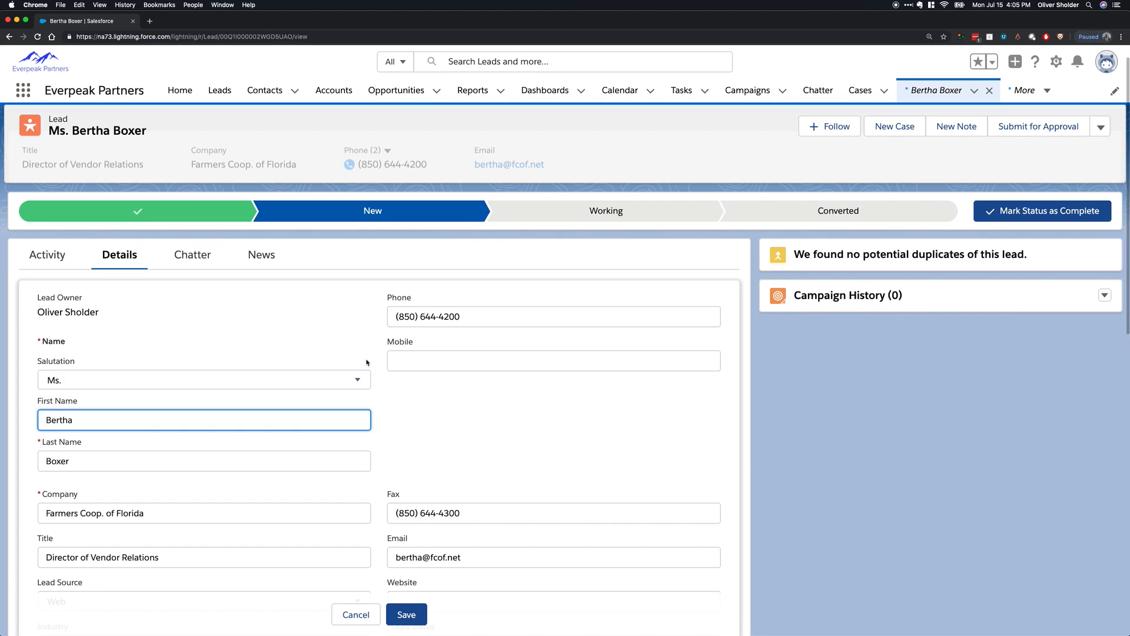
scroll(387, 358, down, 5)
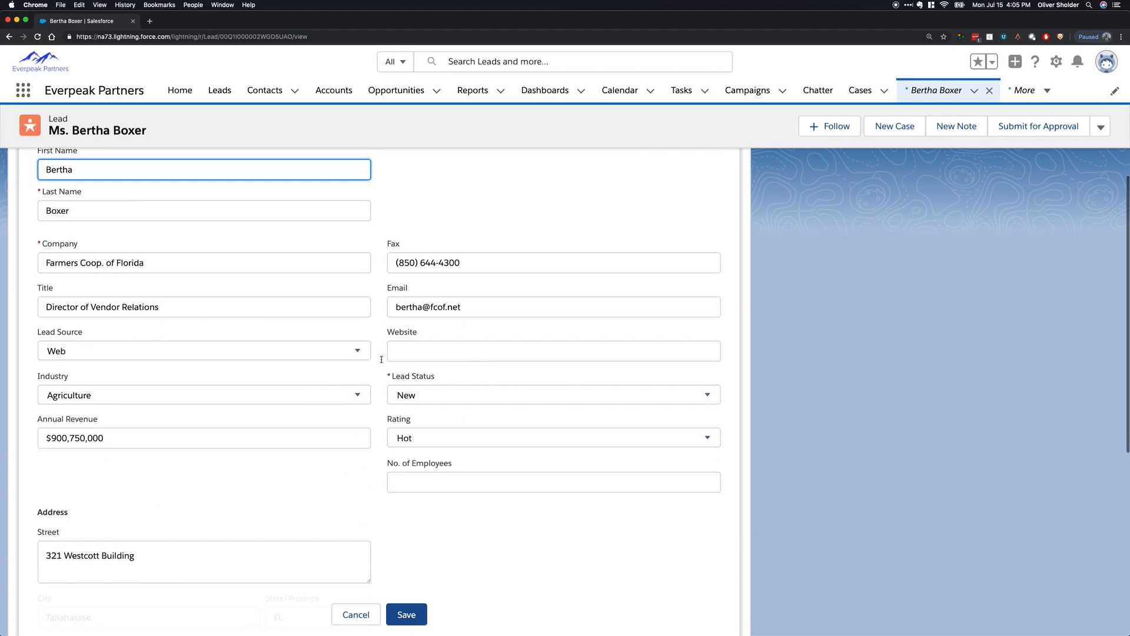
click(167, 357)
scroll(159, 424, down, 2)
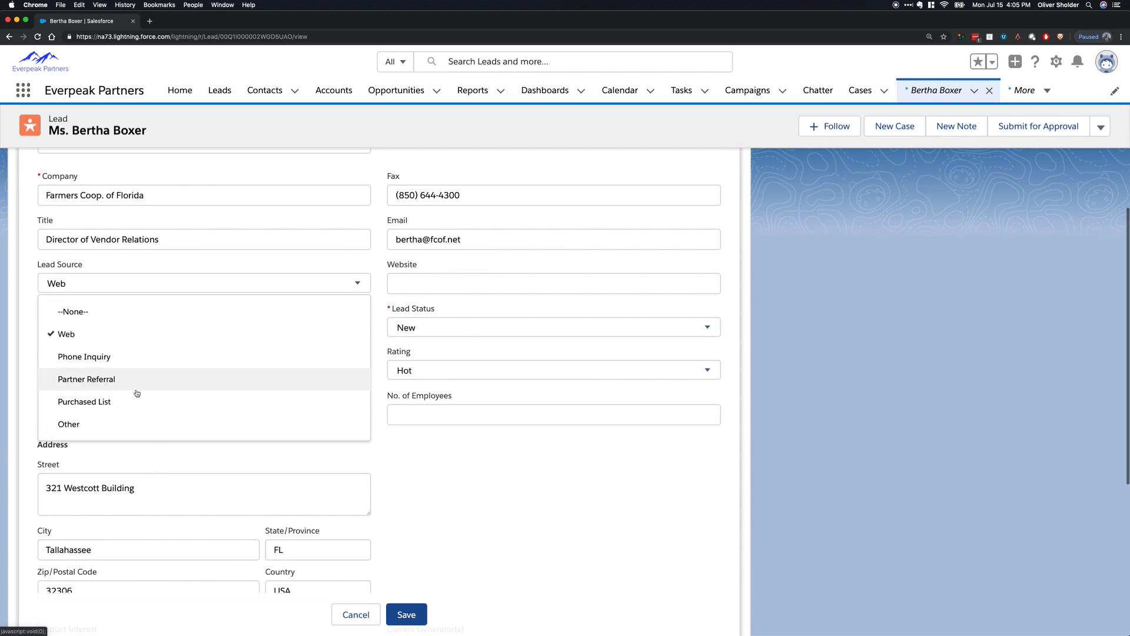
click(190, 332)
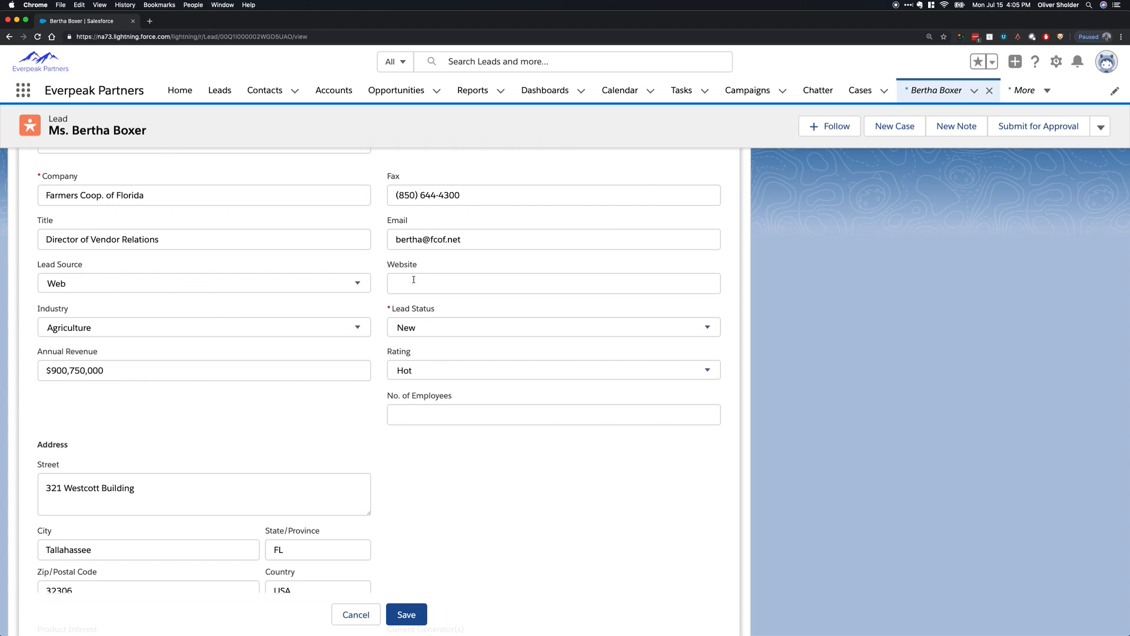
click(237, 333)
click(237, 333)
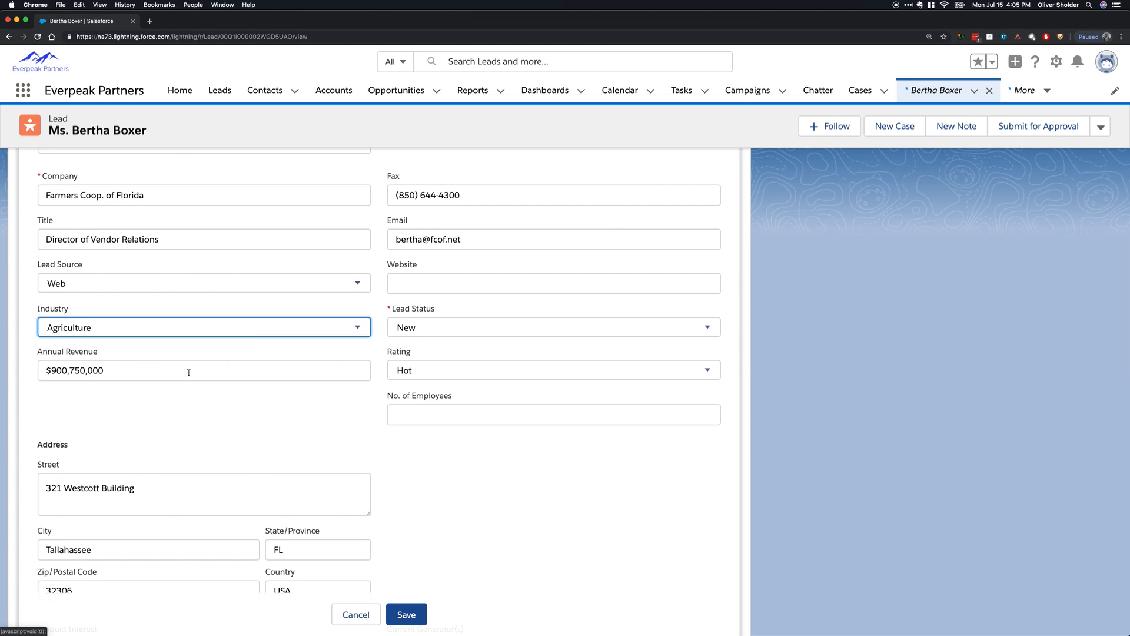
Examine the remaining editable lead fields, including Product Interest and Primary, and cancel the edit.
scroll(217, 494, up, 5)
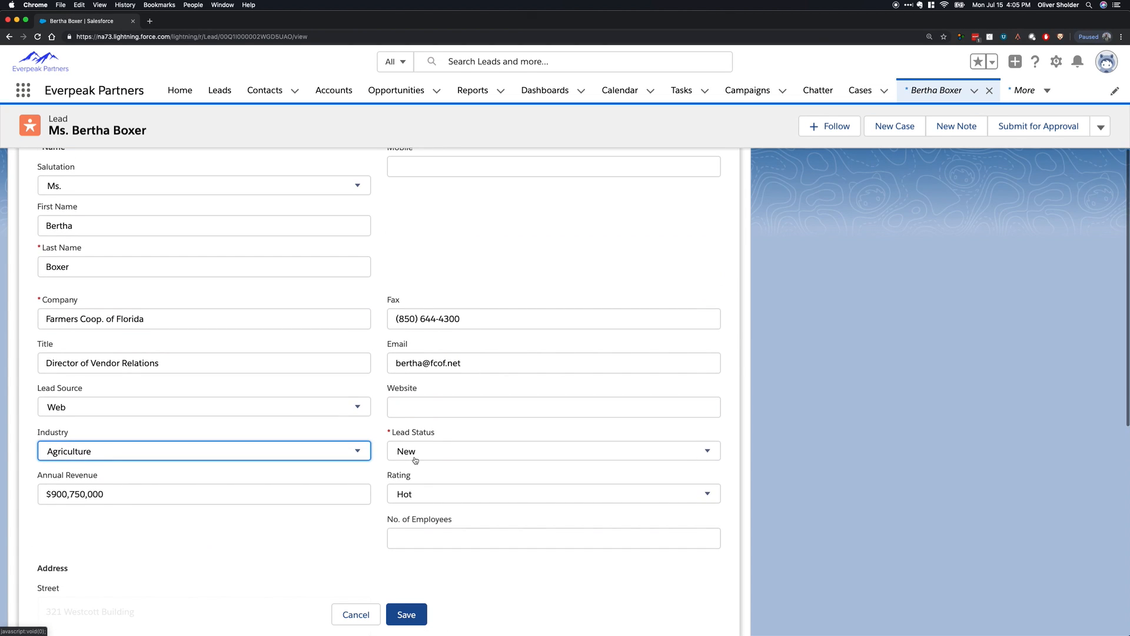
scroll(430, 447, down, 15)
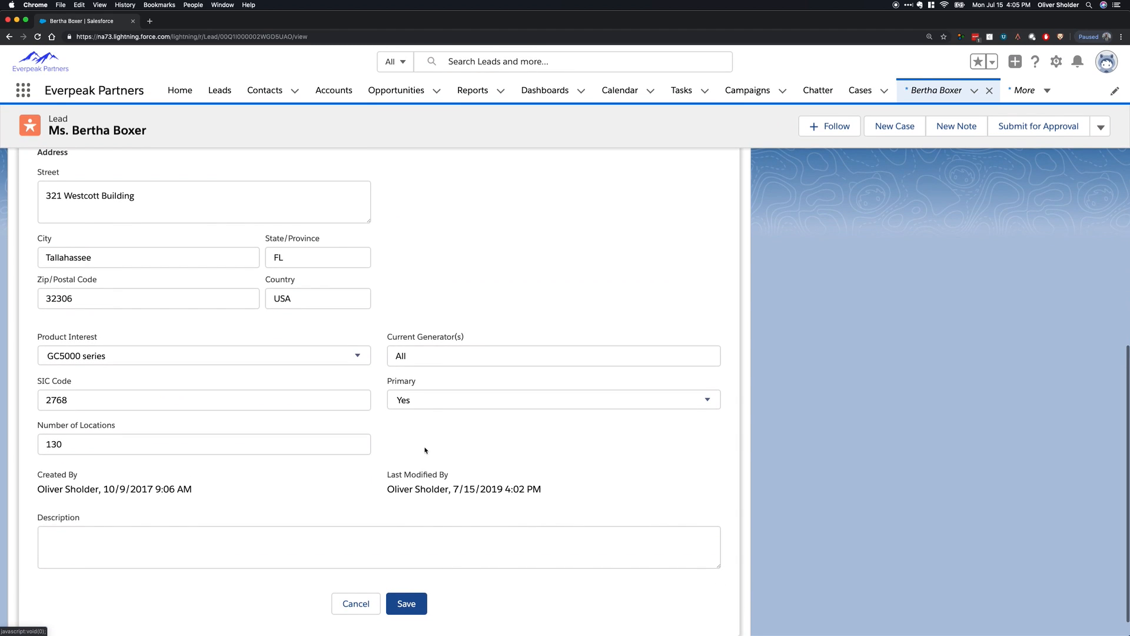
click(228, 359)
click(497, 431)
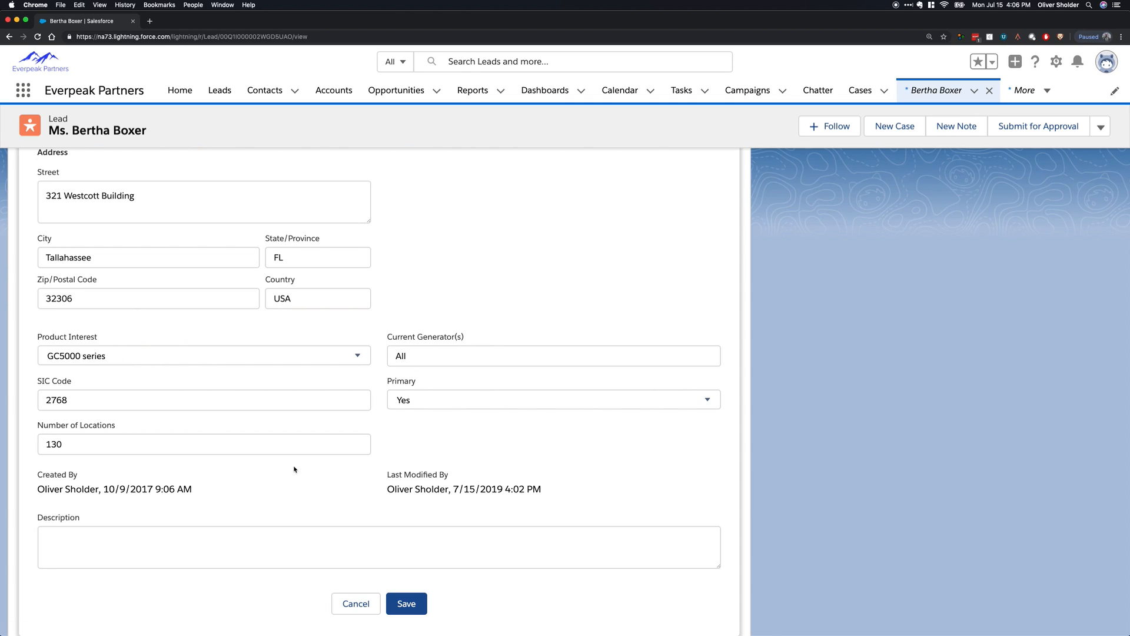
click(356, 604)
scroll(164, 329, up, 4)
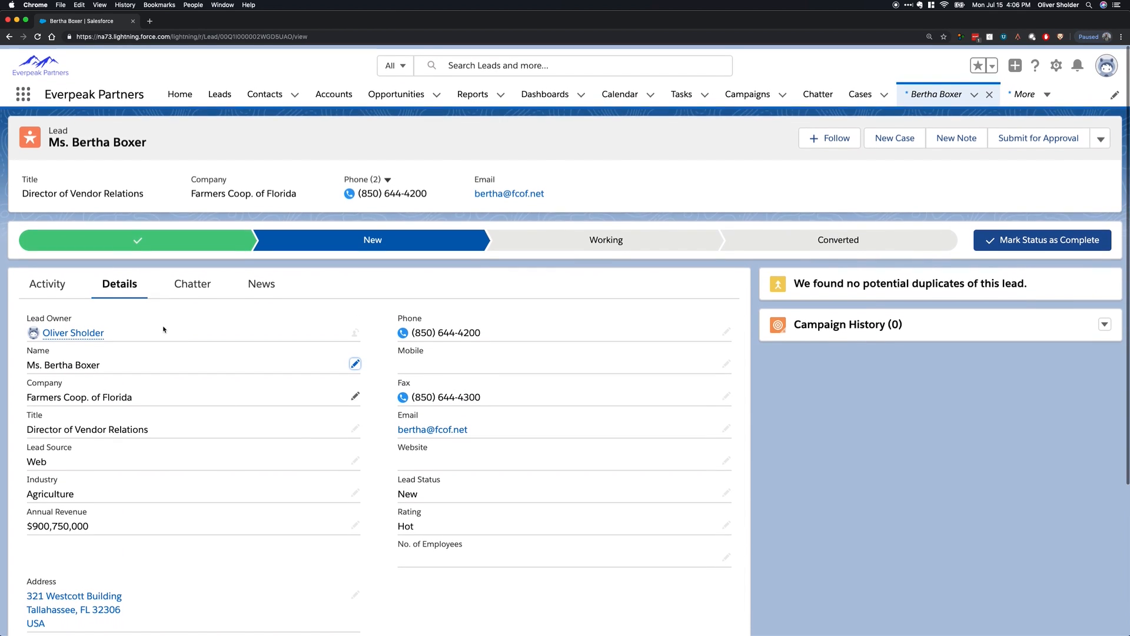
Return to the lead's activity view and mark Working as the current lead status.
click(47, 283)
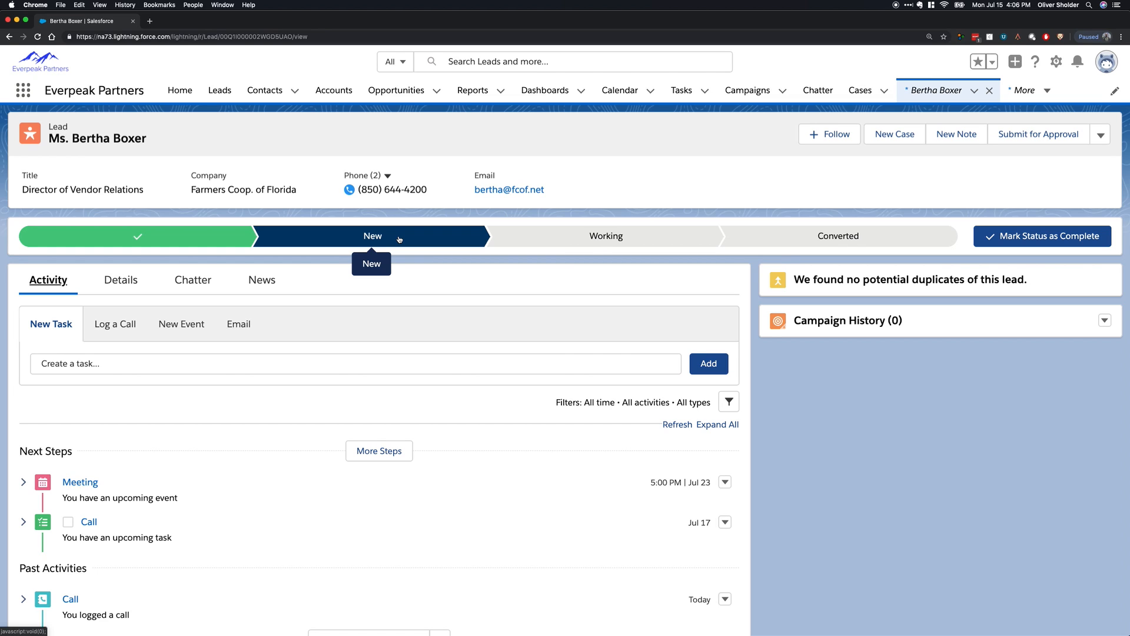
click(565, 236)
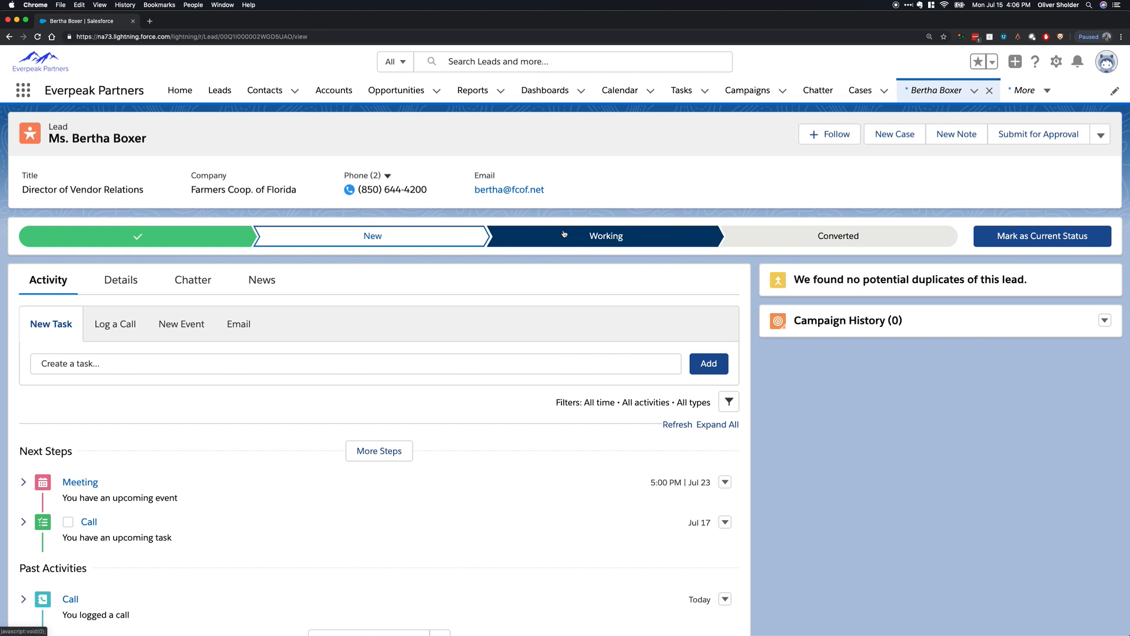
click(1064, 237)
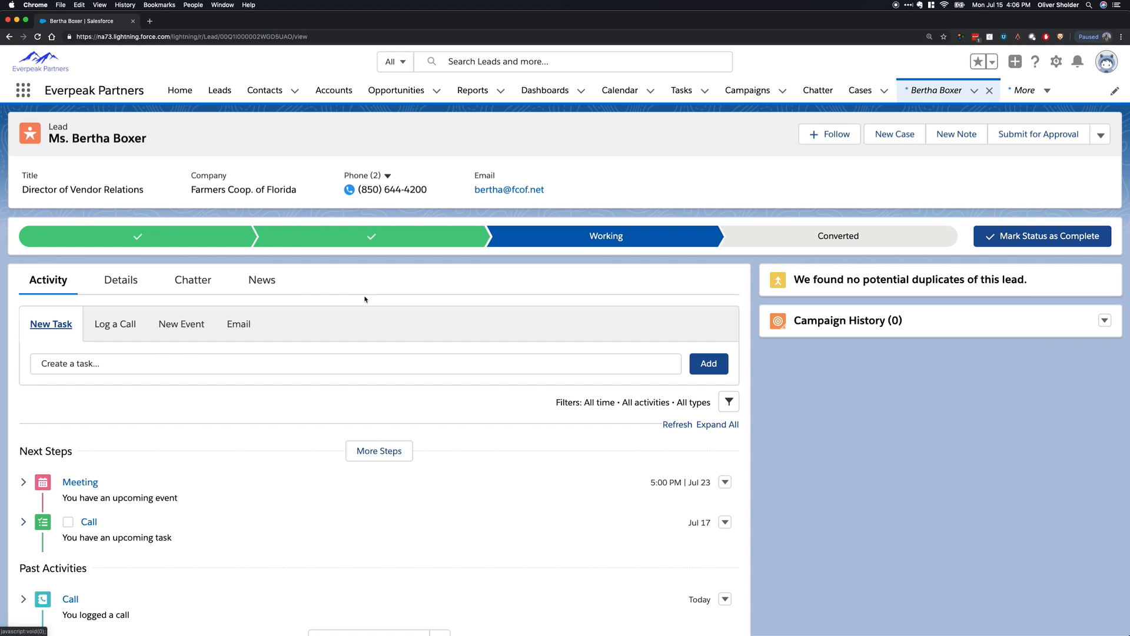
Look through the Disqualified, New, Working and Converted stages on the lead's status path without marking any as current.
click(170, 241)
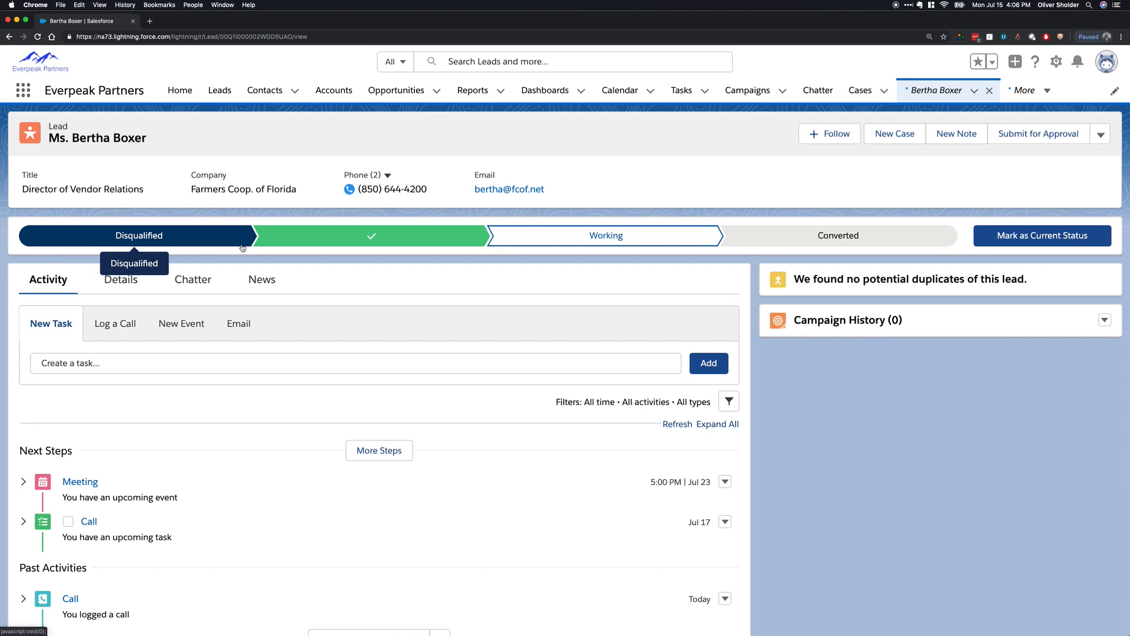
click(277, 236)
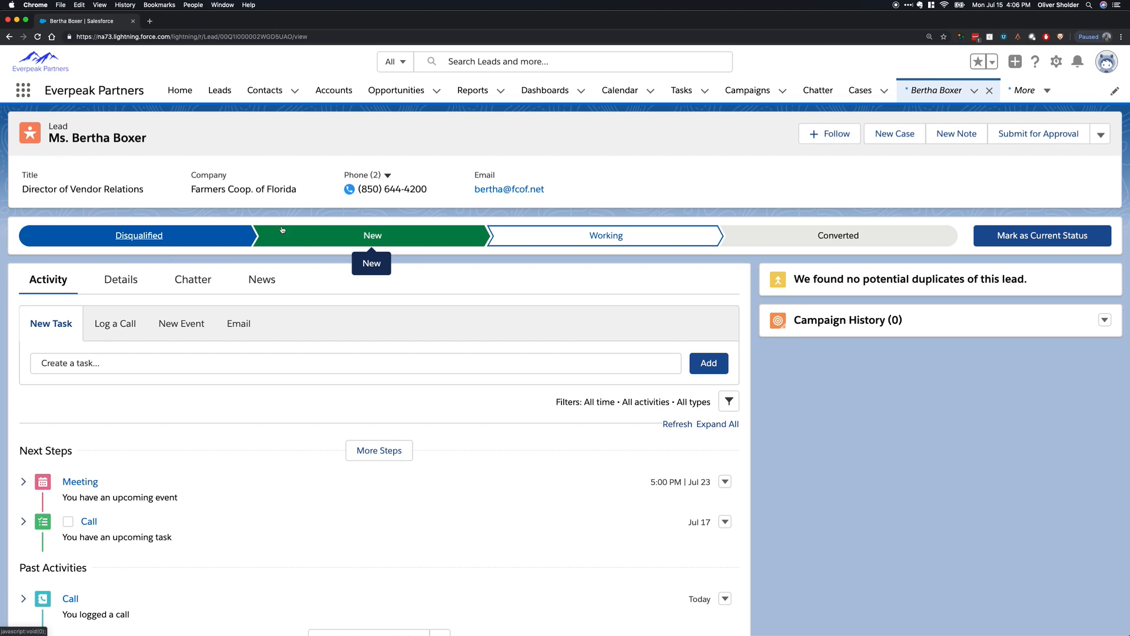
click(652, 245)
click(854, 239)
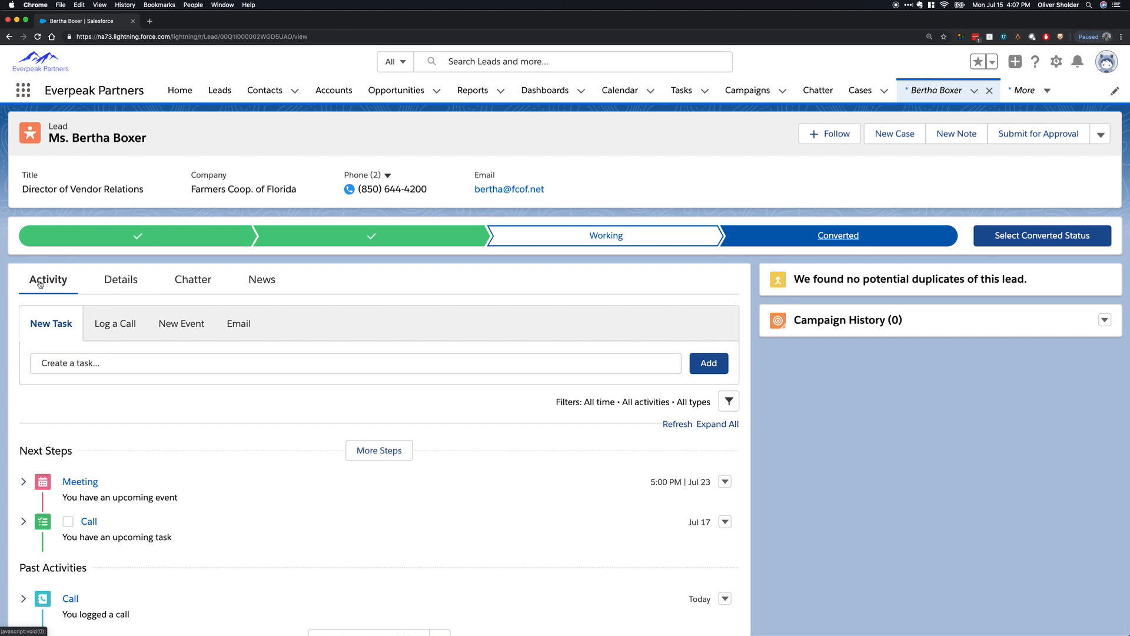
Write a Chatter post on the lead that mentions the record owner and asks "what do you think of this doc to send over?".
click(104, 287)
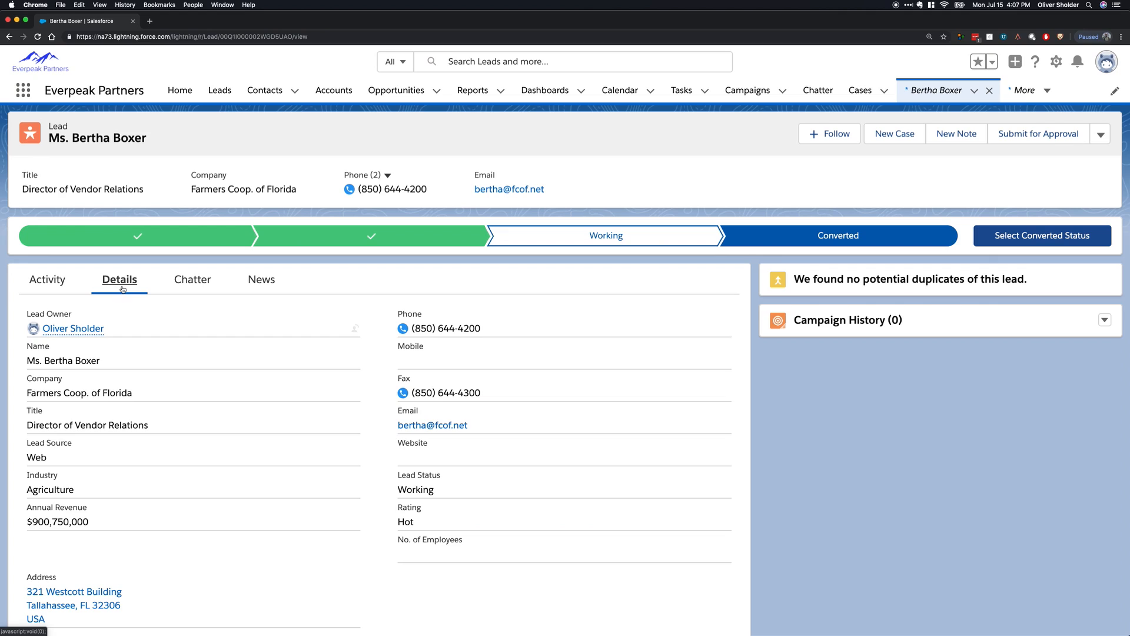
click(183, 283)
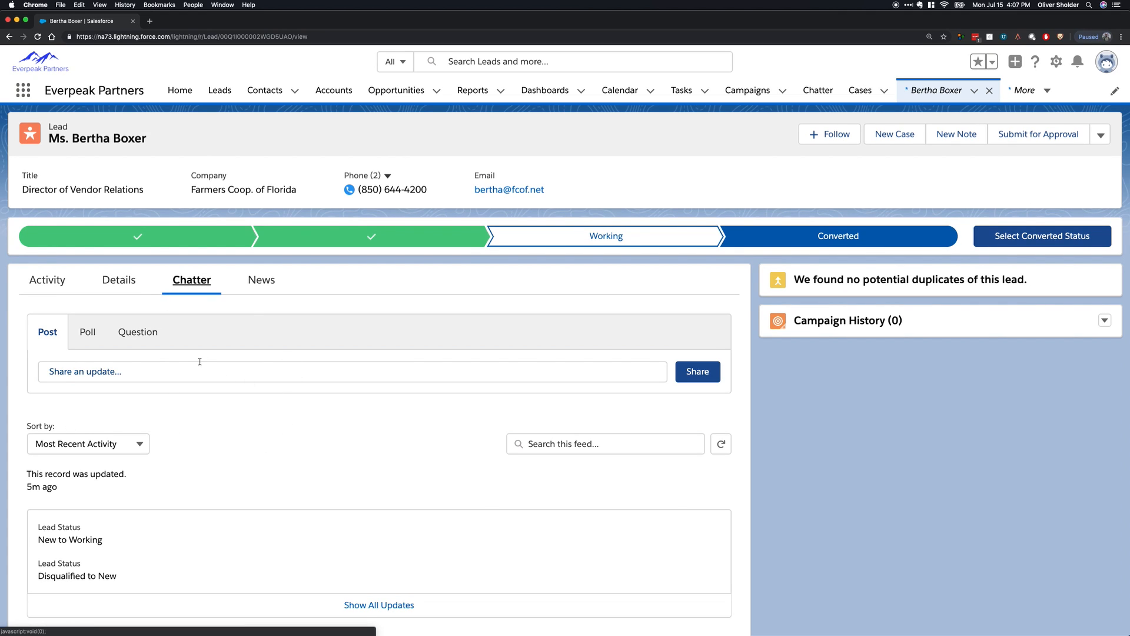
click(169, 368)
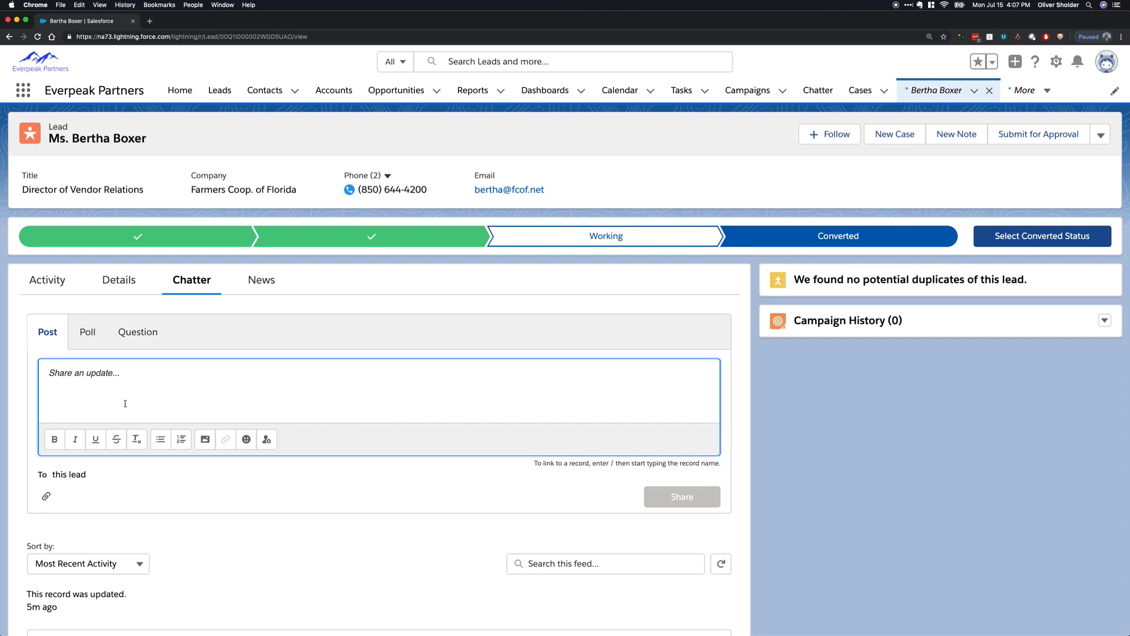
text(@)
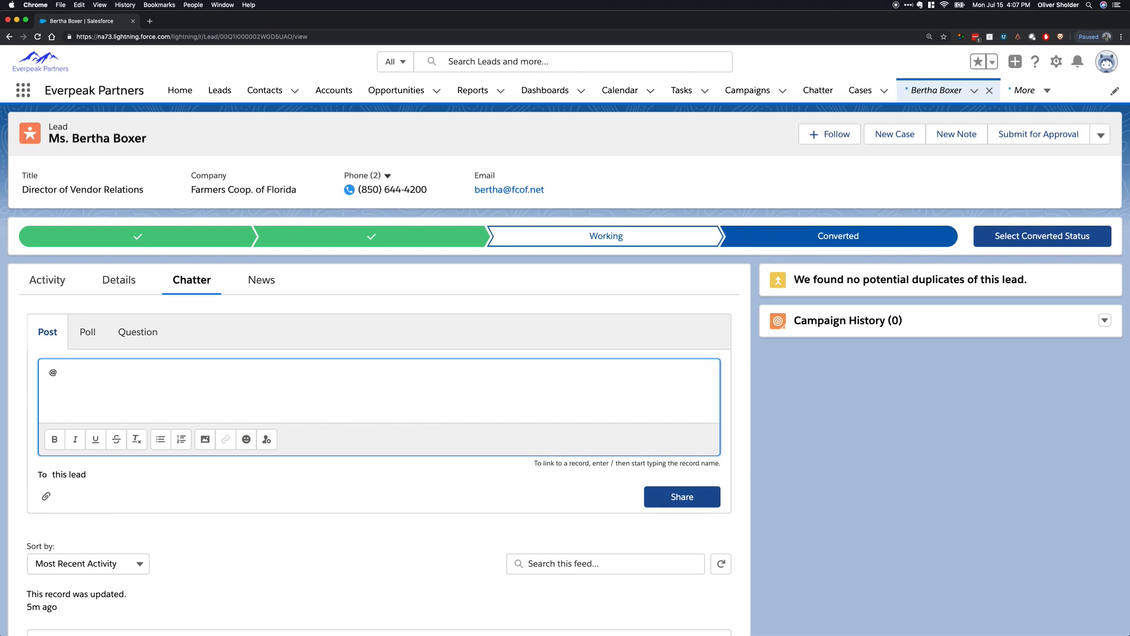
text(oli)
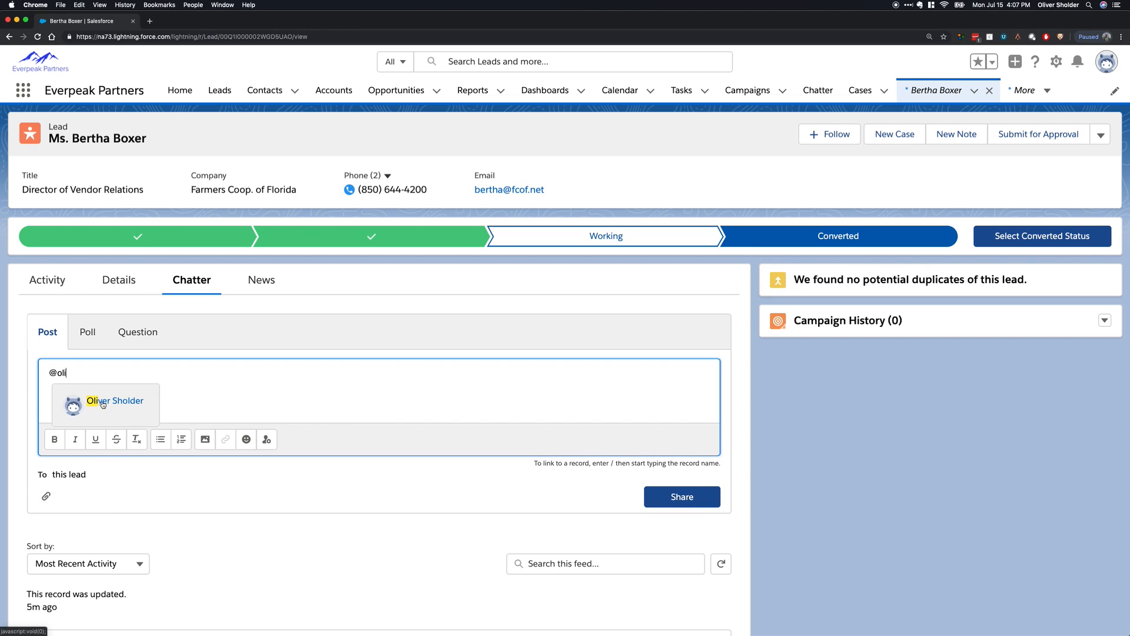
click(101, 402)
text(what )
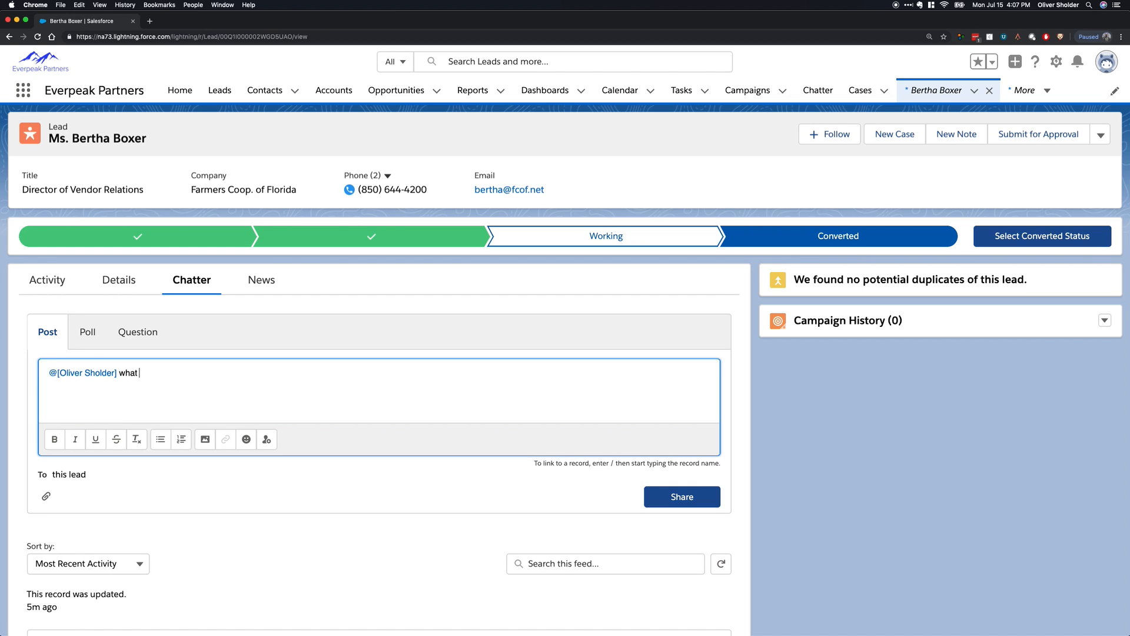
text(do you think of this?doc to sent)
key(BackSpace)
text(d over?)
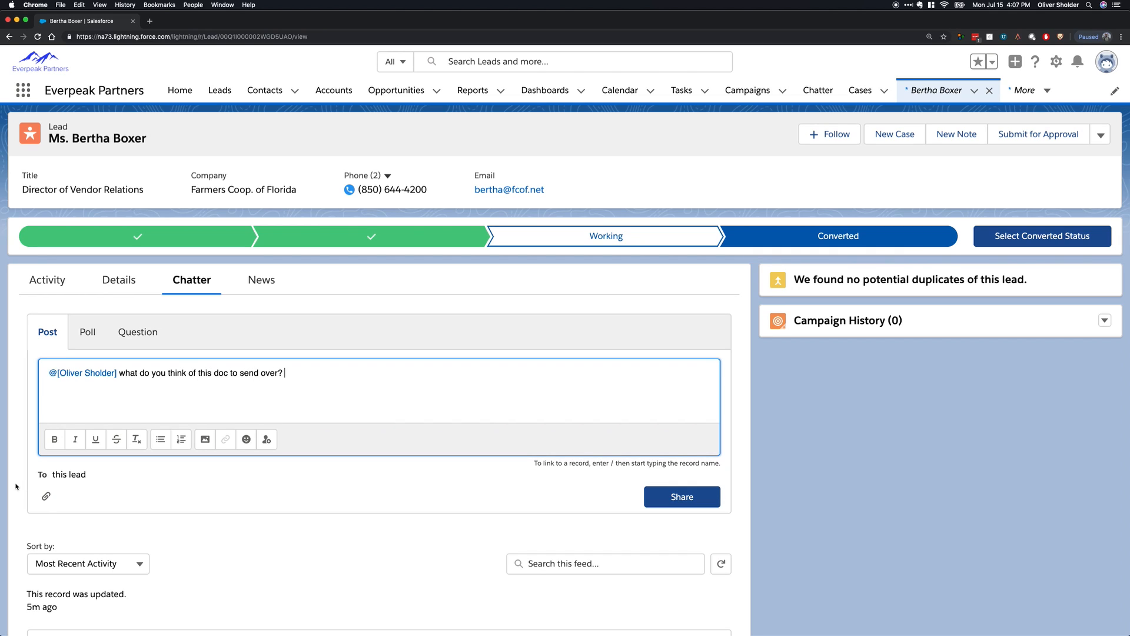
Attach the Tight Edges file to the Chatter post and share it.
click(46, 495)
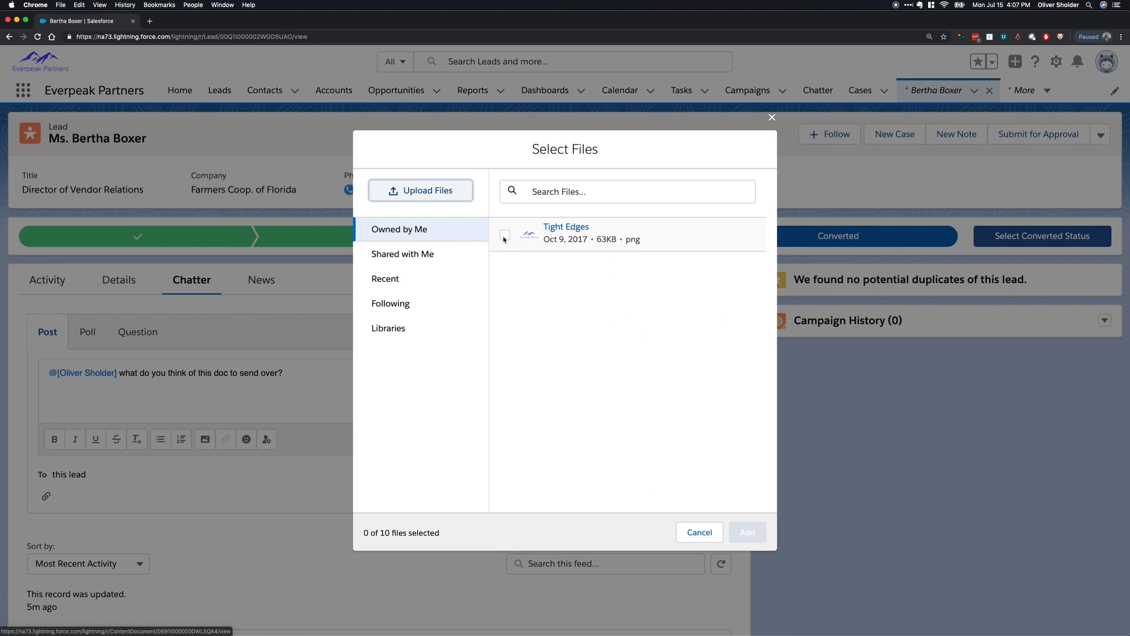
click(627, 236)
click(752, 531)
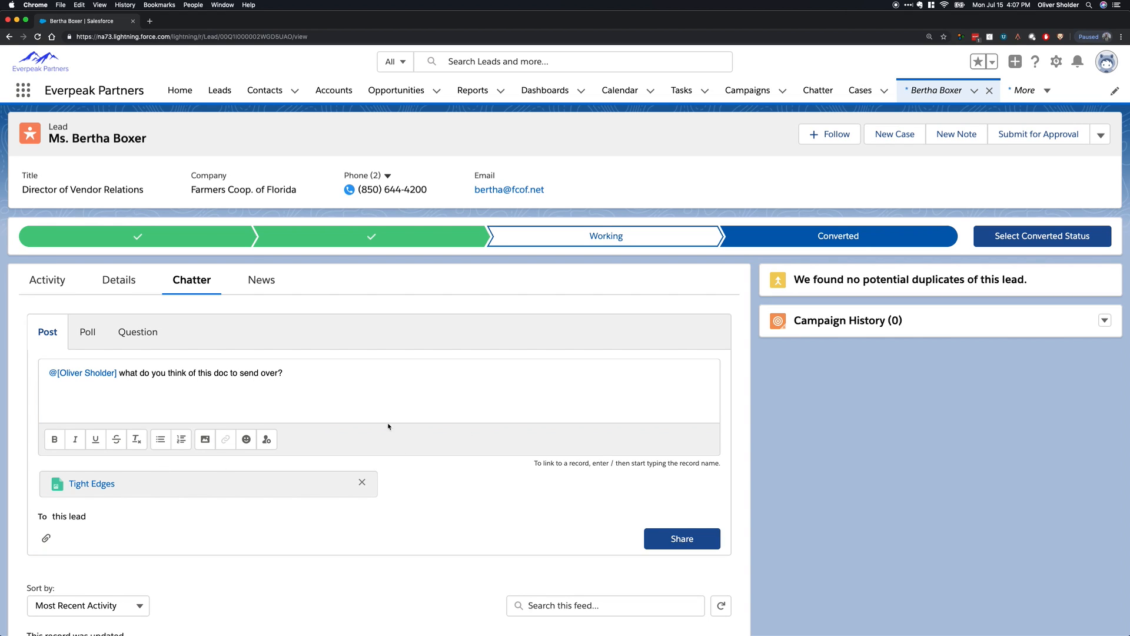
click(304, 369)
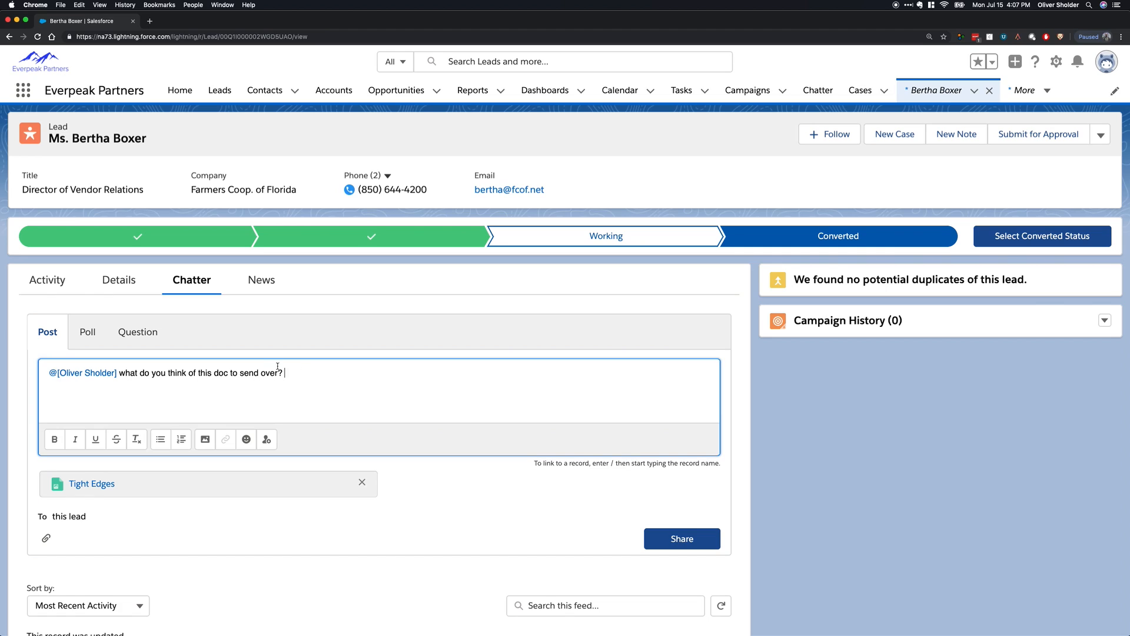
click(682, 538)
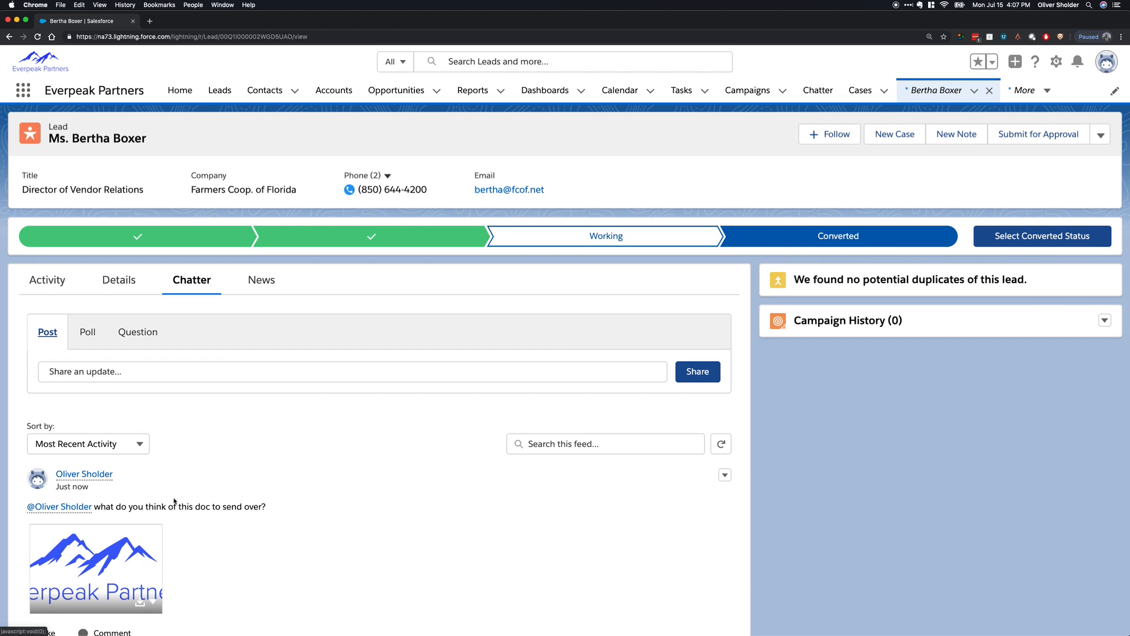
Write the comment "looks great!" under the new Chatter post and view the available emoji without inserting one.
scroll(240, 466, down, 2)
scroll(260, 531, down, 2)
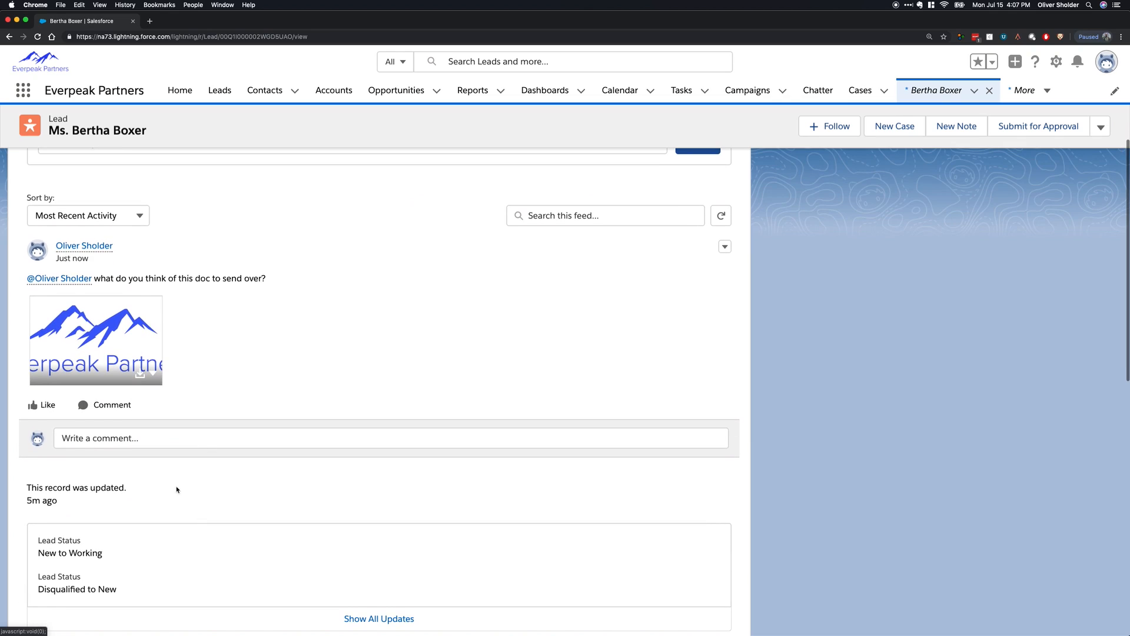
click(109, 435)
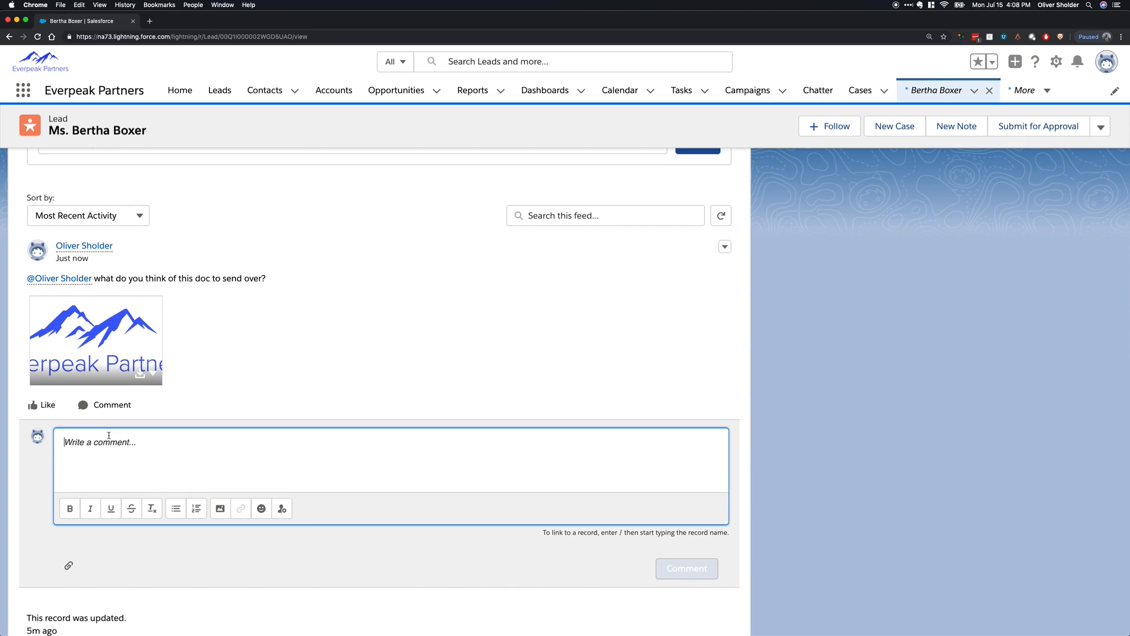
text(looks great!)
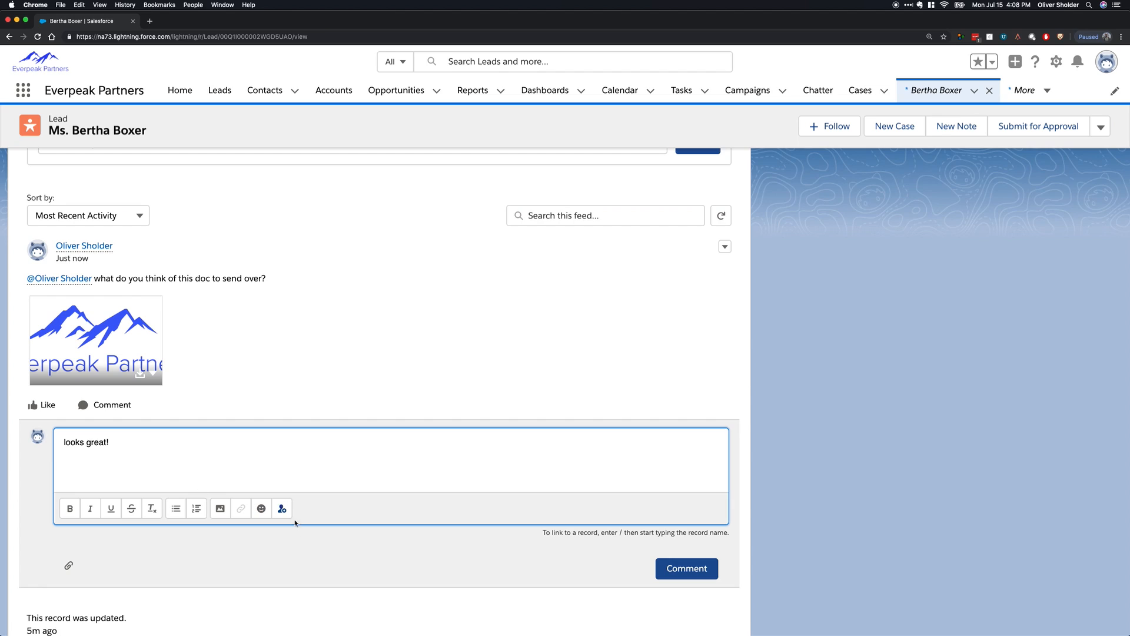
click(257, 516)
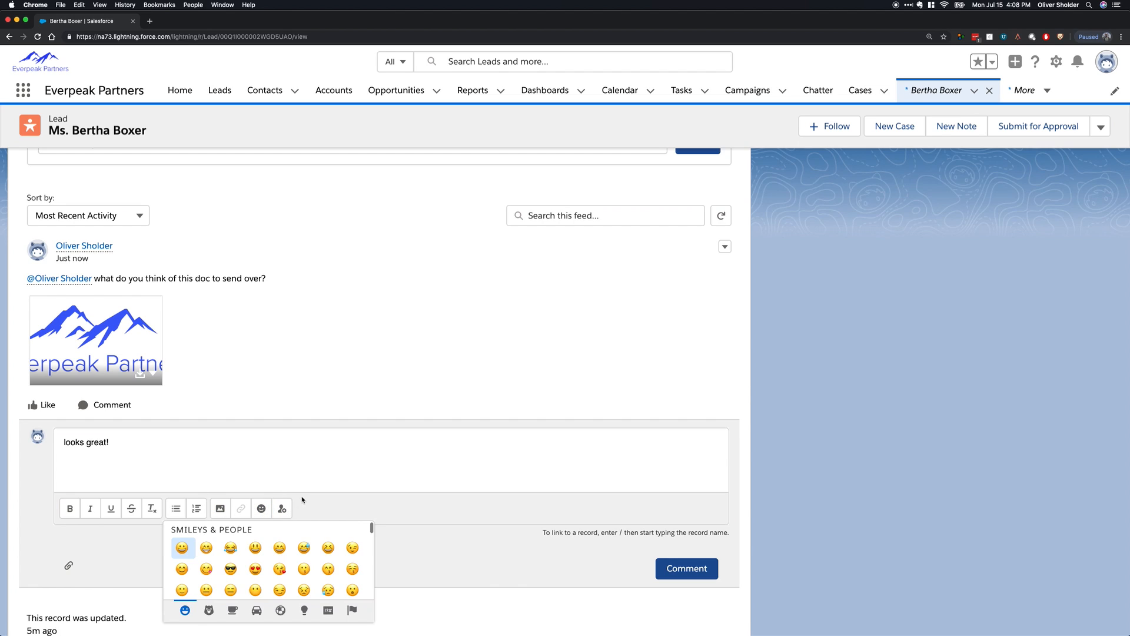
scroll(267, 579, down, 20)
click(182, 454)
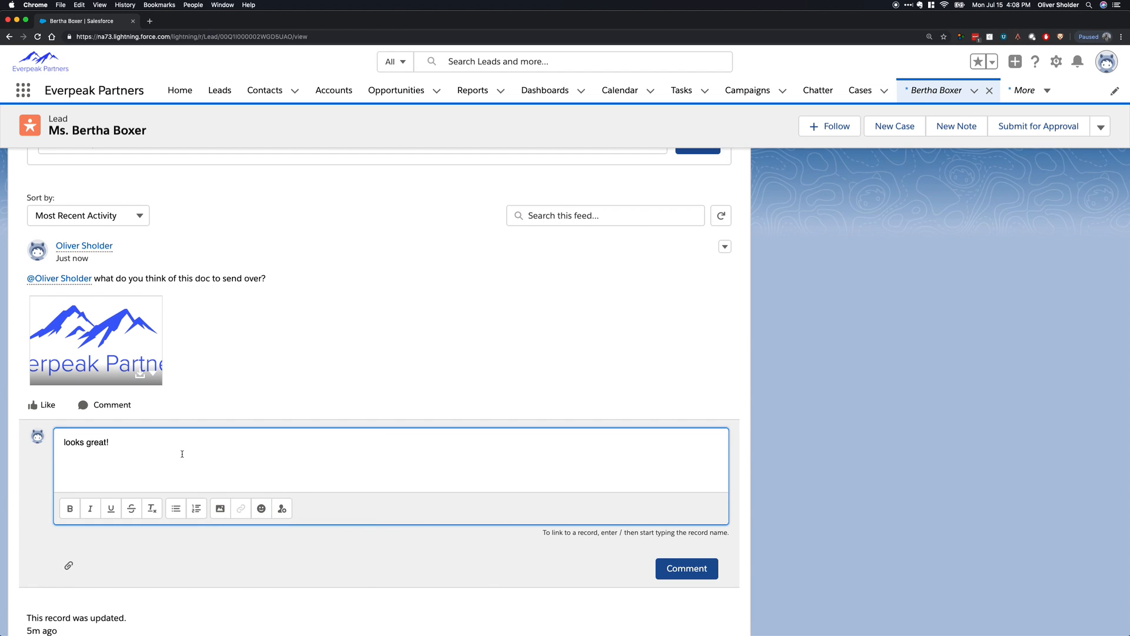
Add a bulleted list with "fasdf" and "afsasdf" to the comment, view the file attachment options, and post it without a file.
click(176, 508)
text(fasdf)
key(Return)
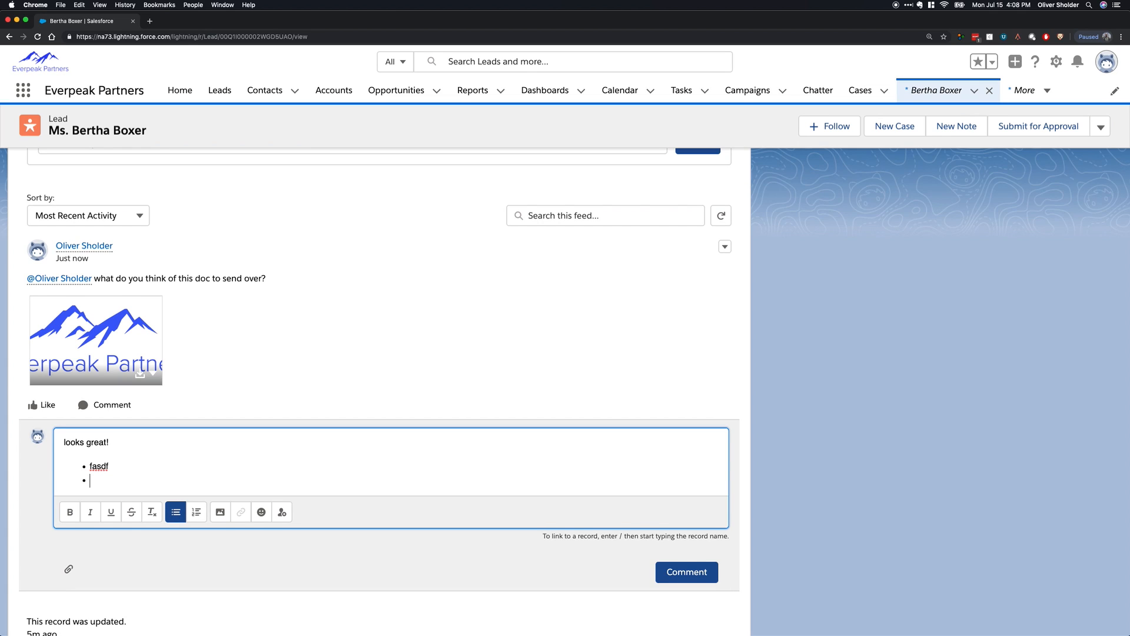
text(afsasdf)
key(Return)
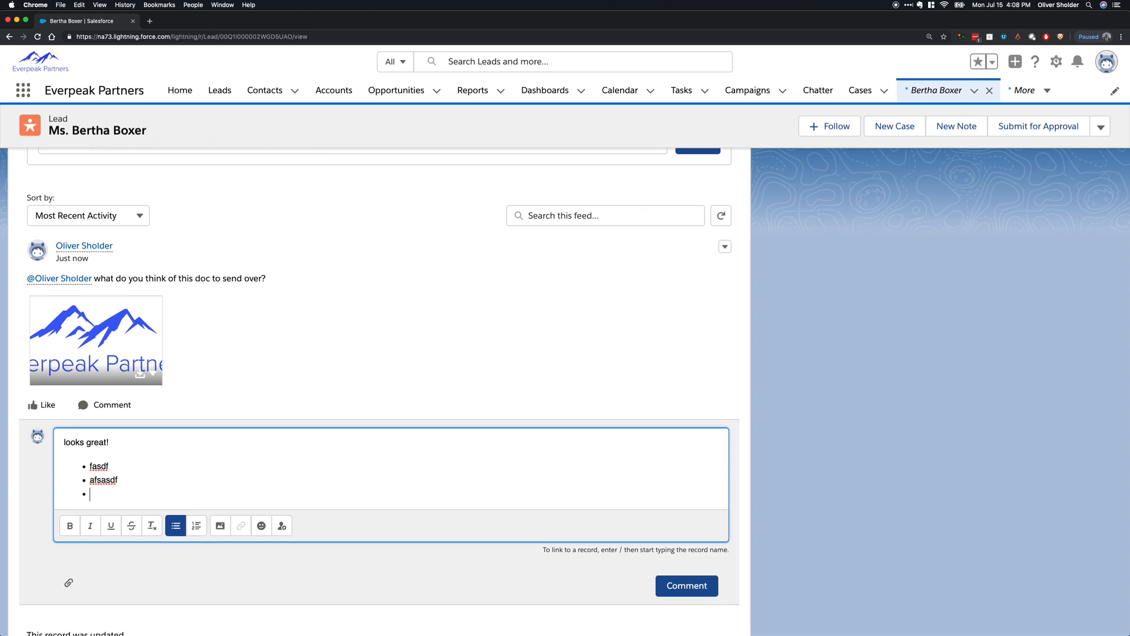
click(69, 584)
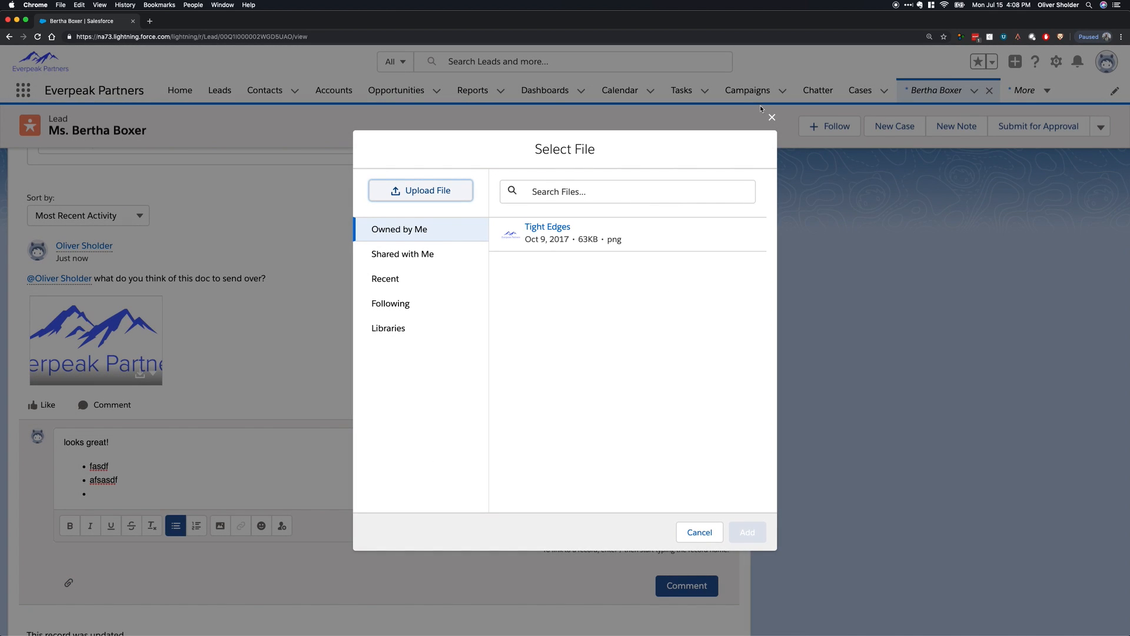
click(771, 117)
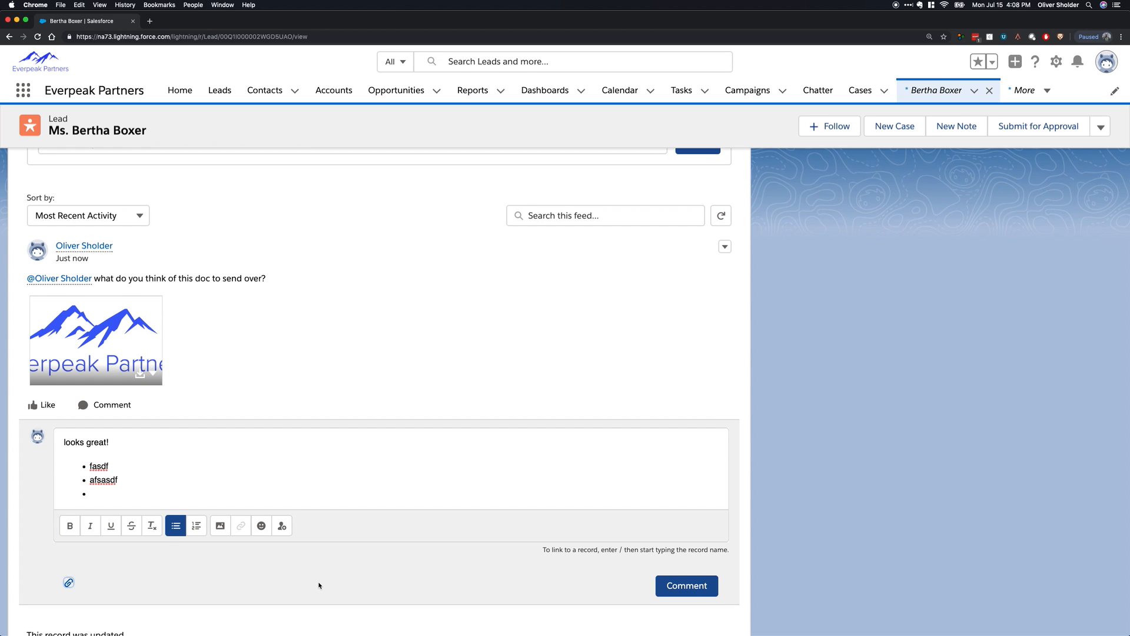
click(677, 585)
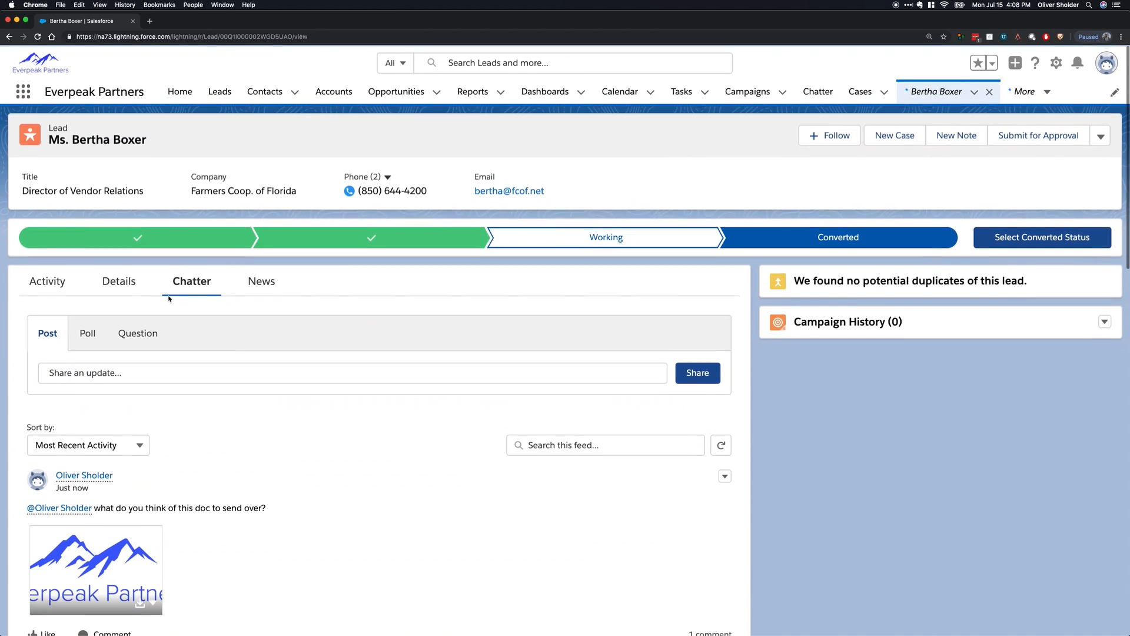
Look through the lead's Details, Chatter and News views, ending on its activity timeline.
click(119, 281)
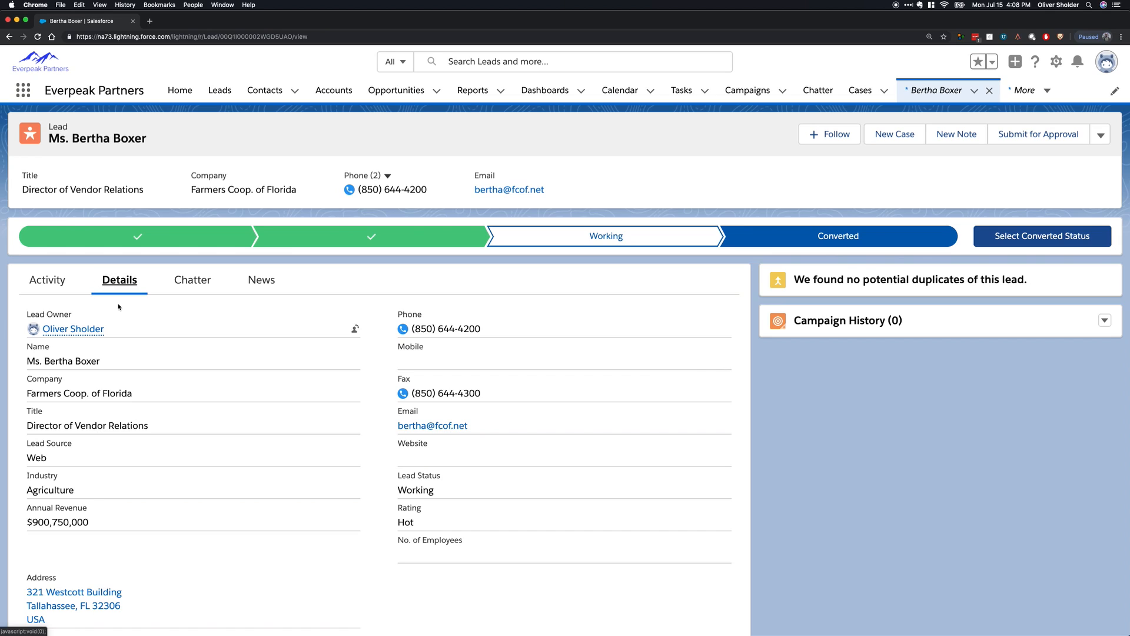
click(186, 282)
scroll(246, 429, down, 4)
scroll(202, 434, up, 3)
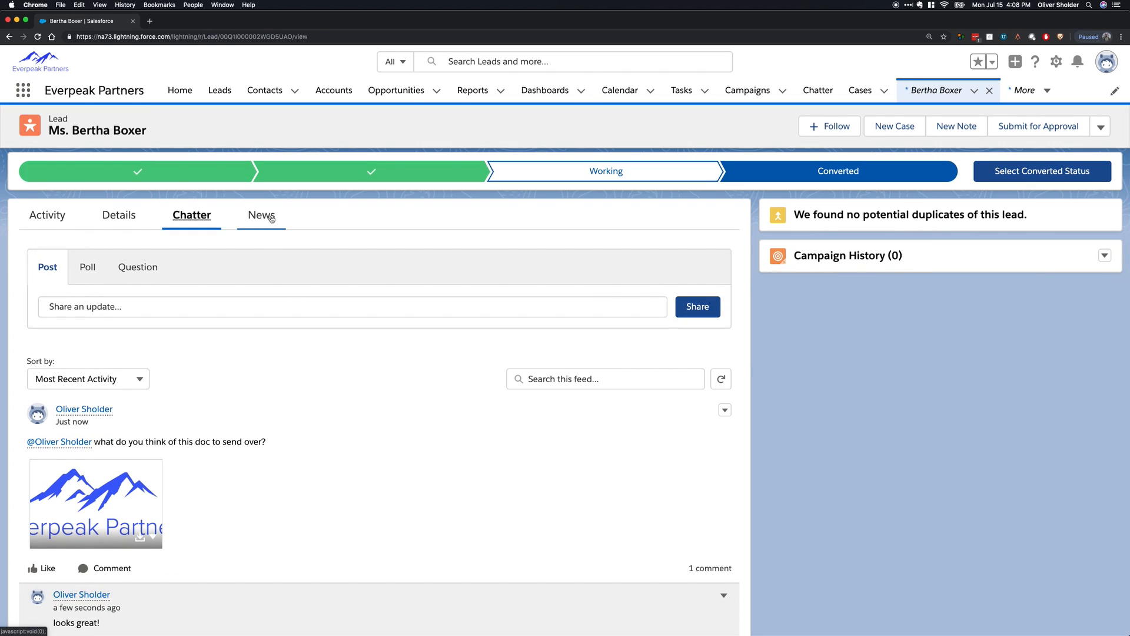
click(271, 219)
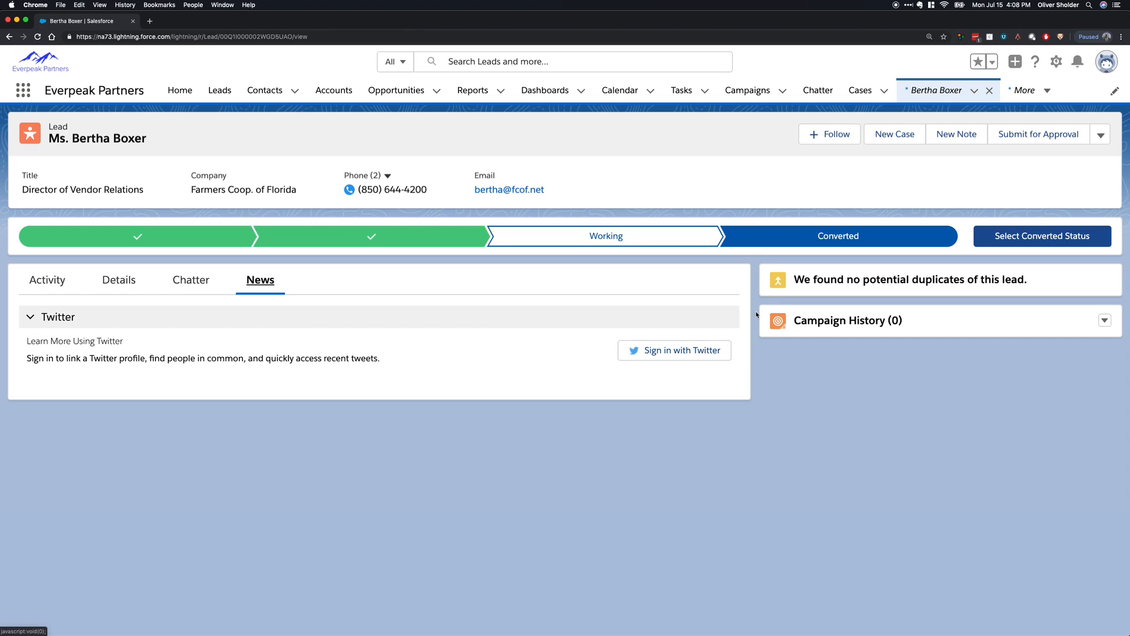
click(26, 291)
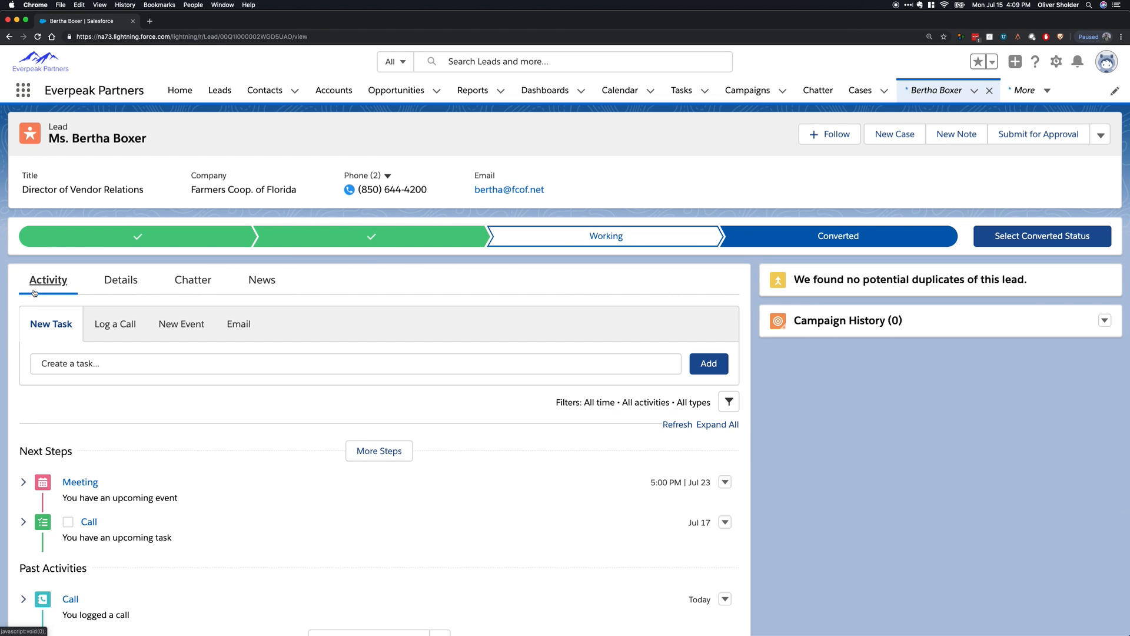
scroll(171, 497, down, 2)
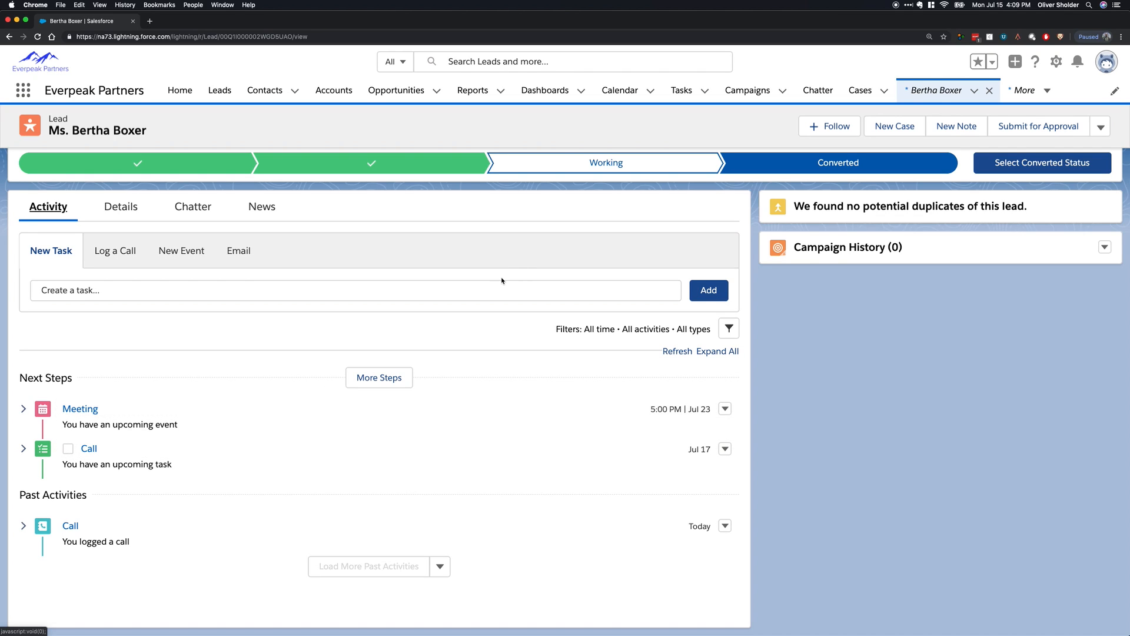
scroll(876, 231, up, 3)
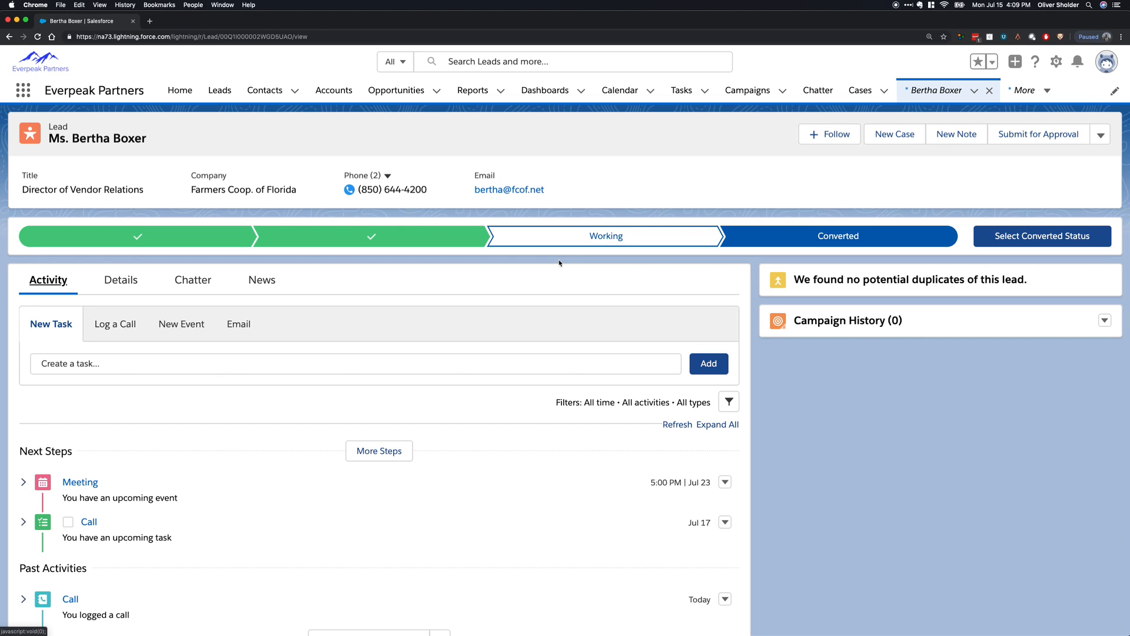
Convert the lead with a new account, contact and an opportunity named "Farmers Coop. of Florida- 500 xyz product", using Qualified status.
click(1032, 237)
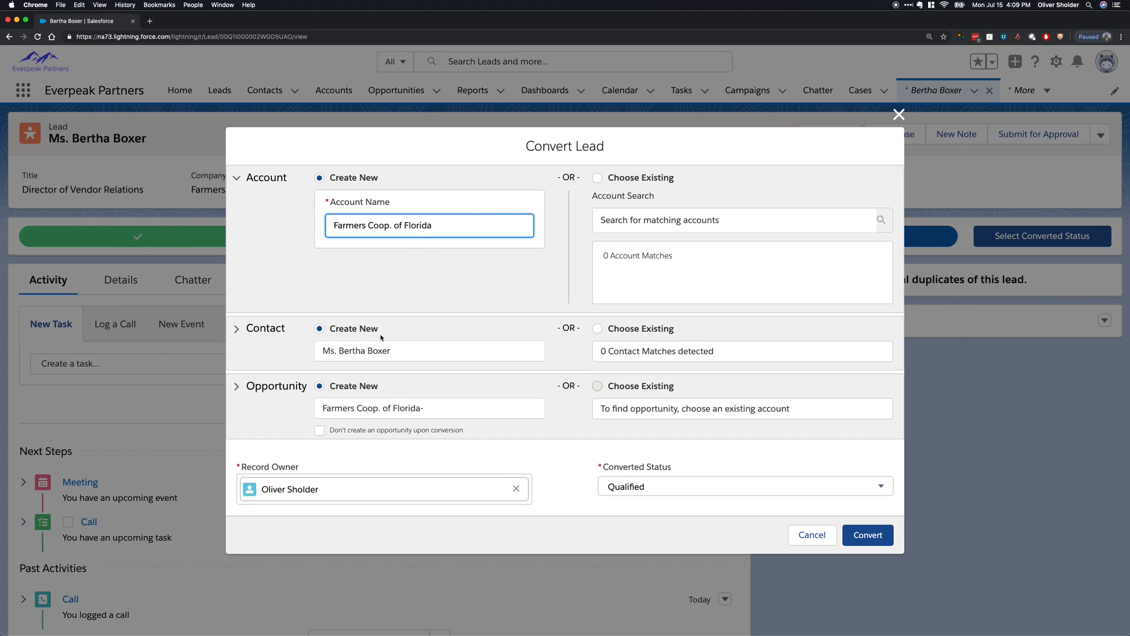
click(469, 415)
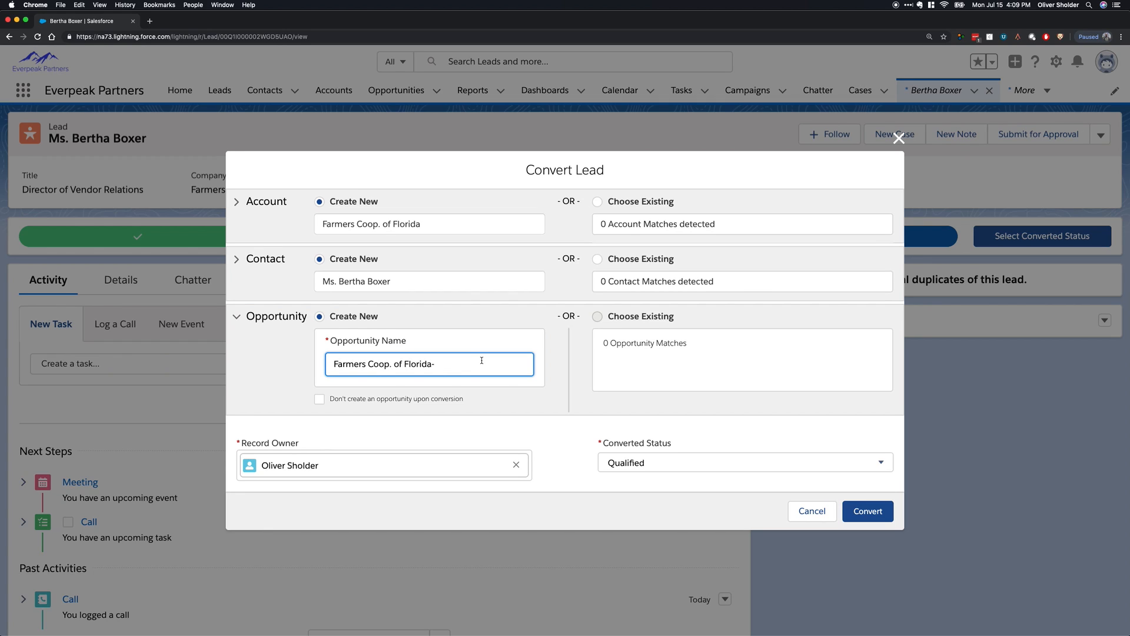
text(xyz product )
text(500)
click(868, 511)
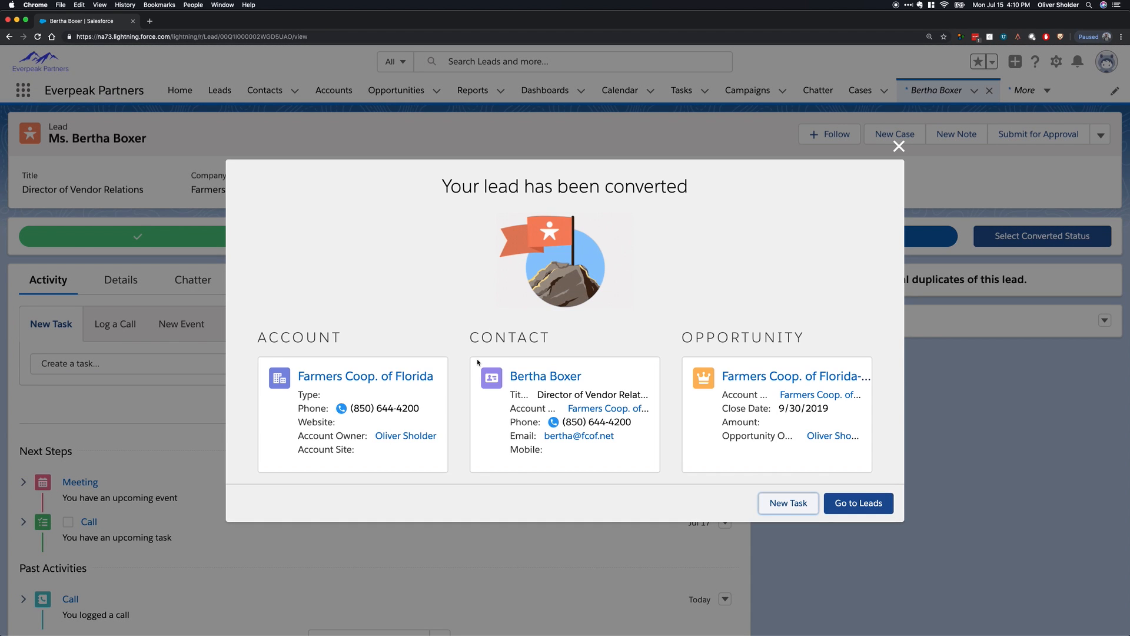
Open the new Farmers Coop. of Florida account and review its related contacts, opportunities, cases, attachments and partners.
click(329, 374)
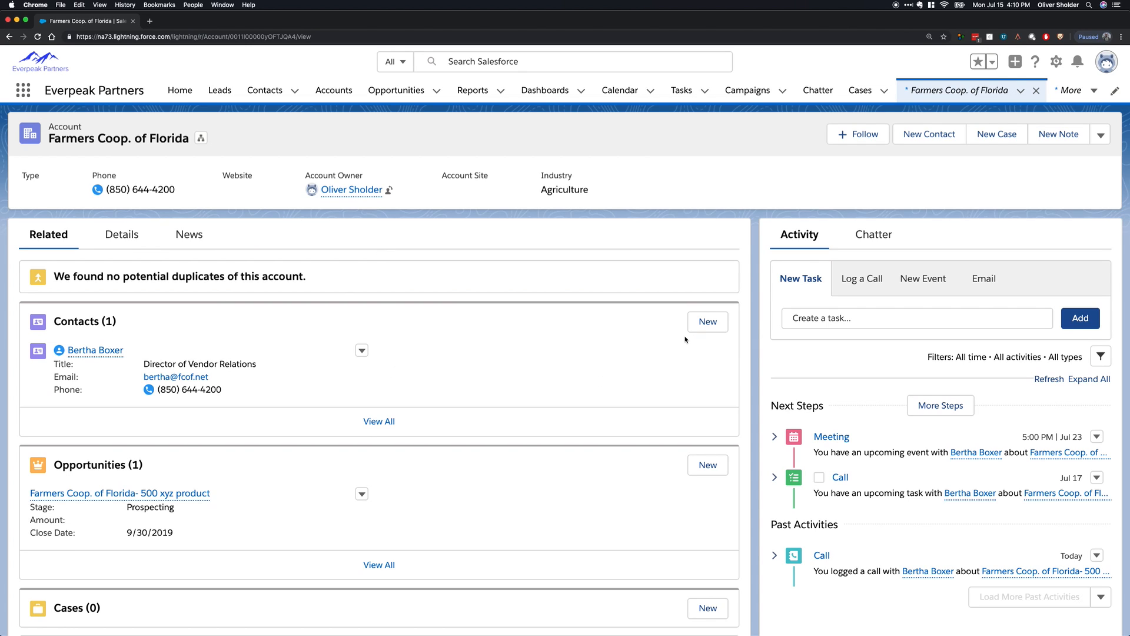
scroll(595, 342, down, 3)
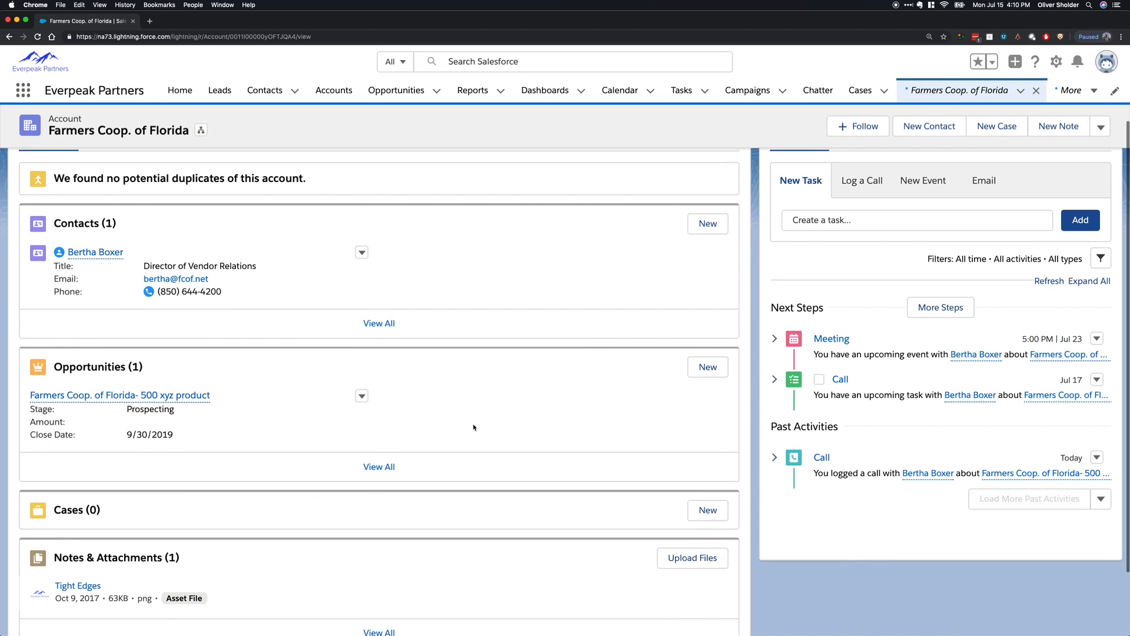
scroll(532, 434, up, 3)
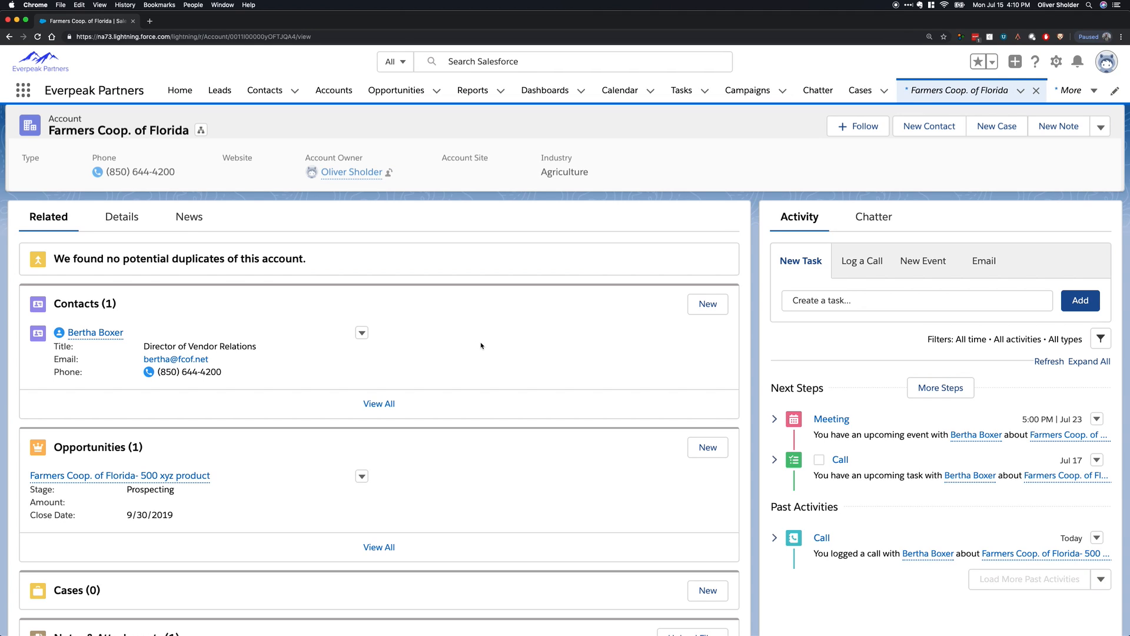
scroll(377, 530, down, 2)
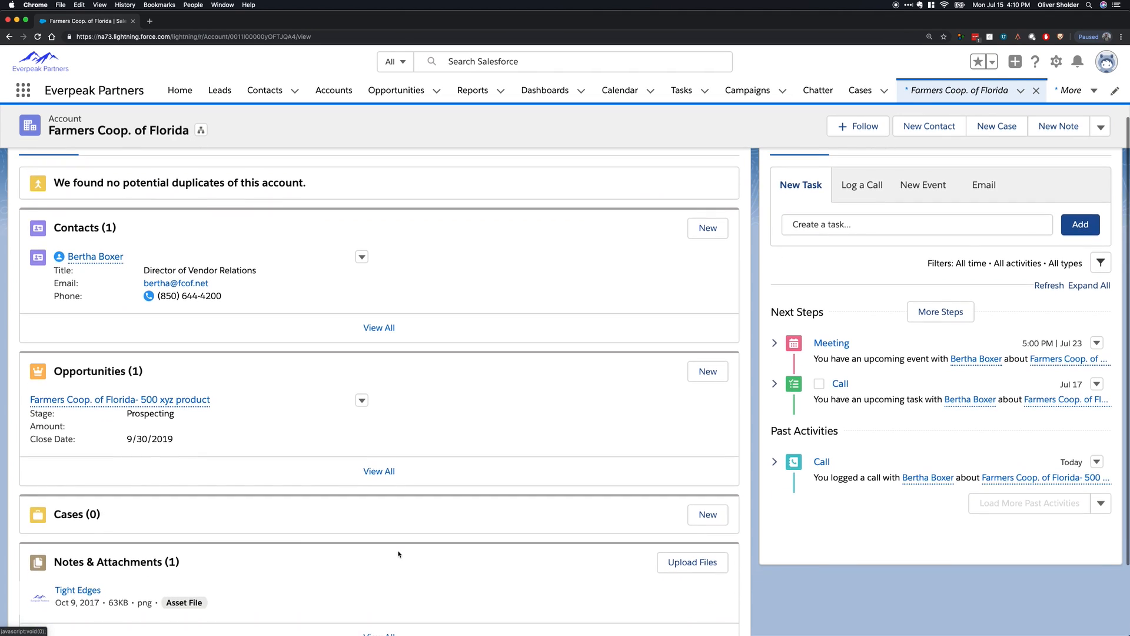
scroll(380, 506, down, 2)
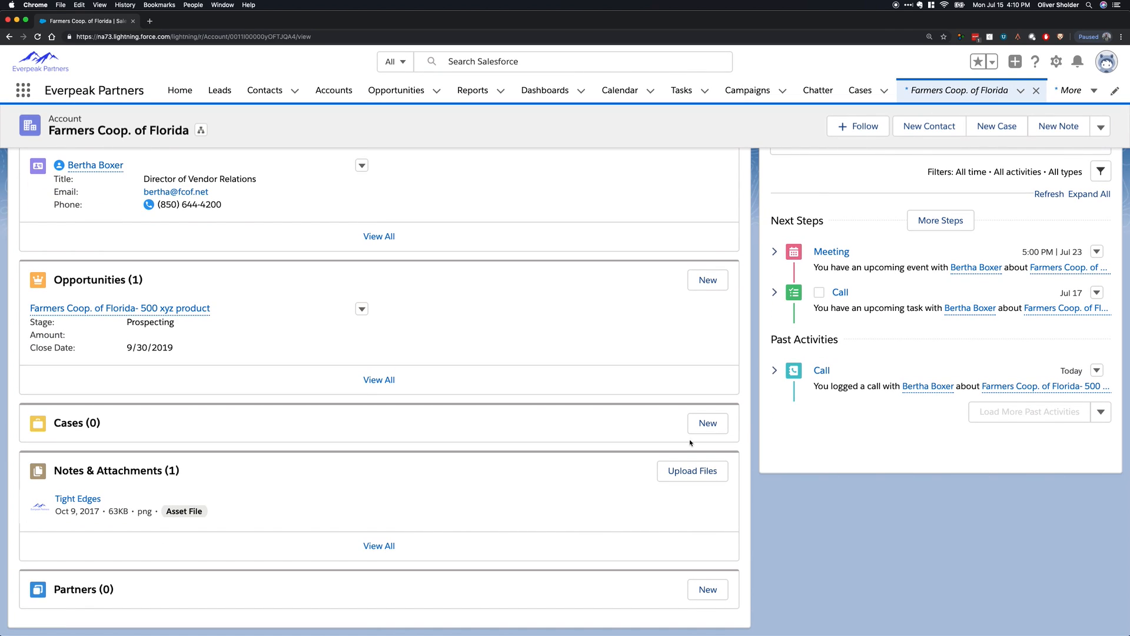
Start a new case from the account, view the Case Origin, Type and Case Reason choices, and cancel it.
click(706, 423)
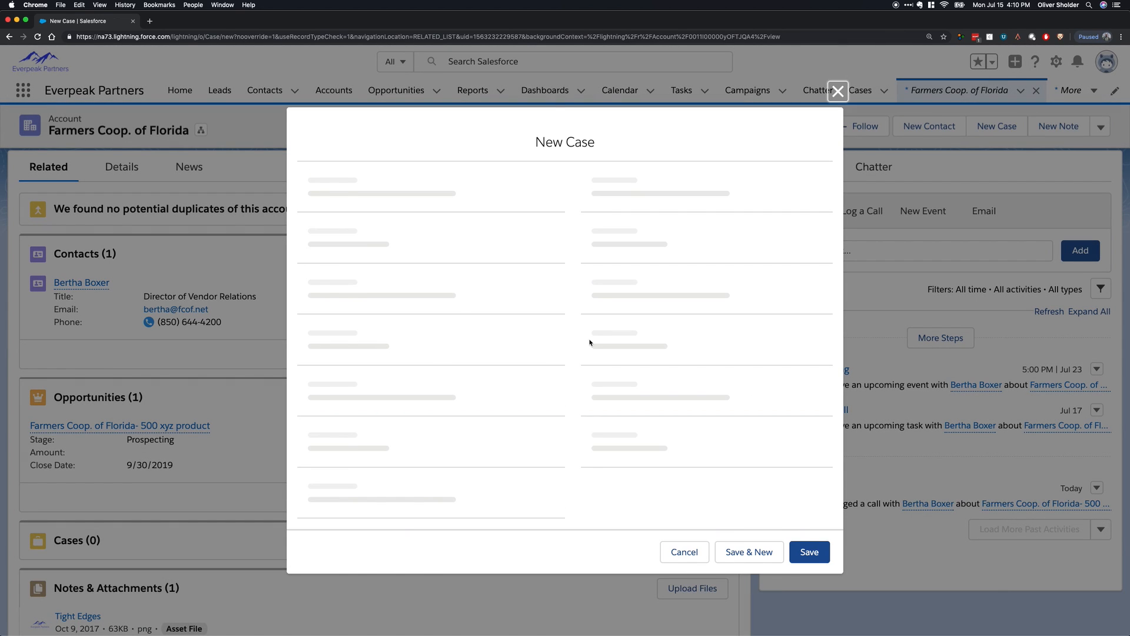
click(621, 269)
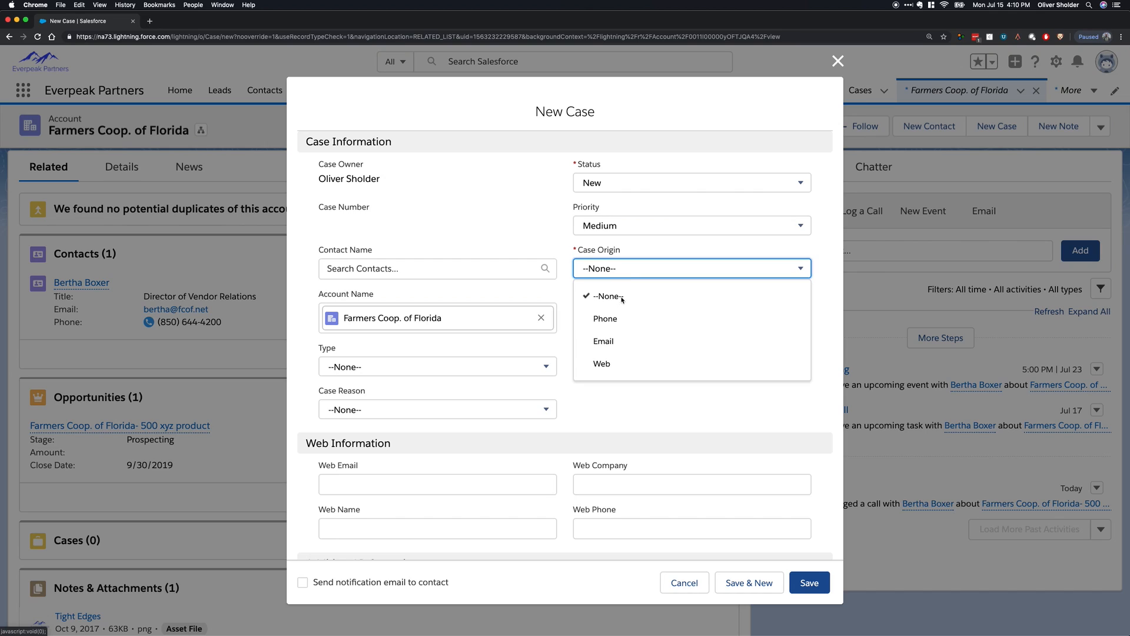
click(471, 361)
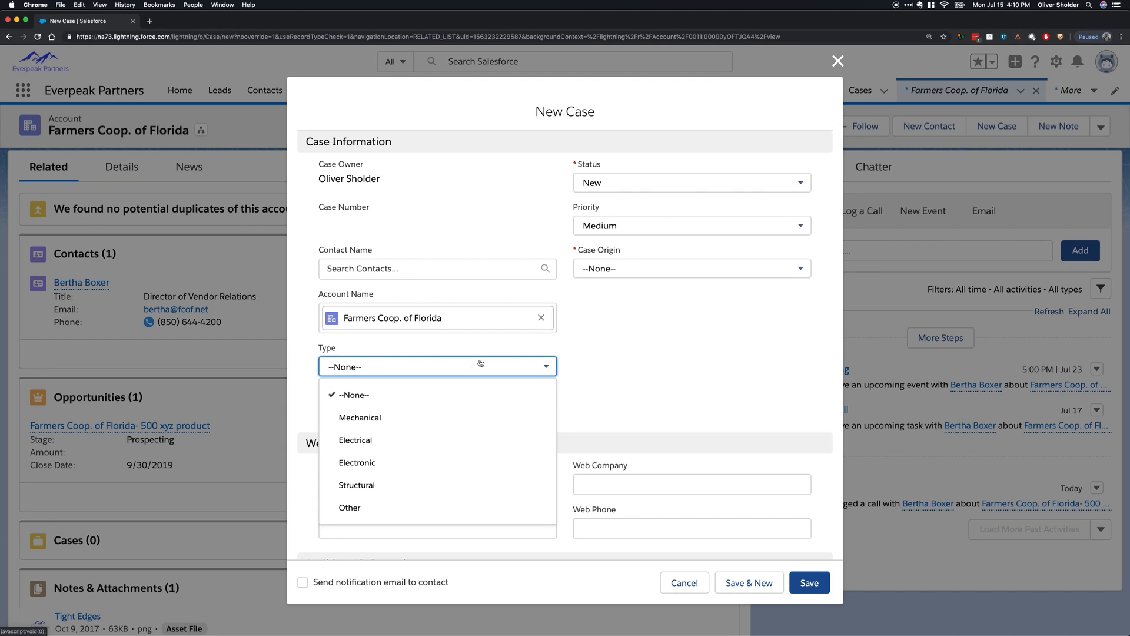
click(591, 370)
click(515, 408)
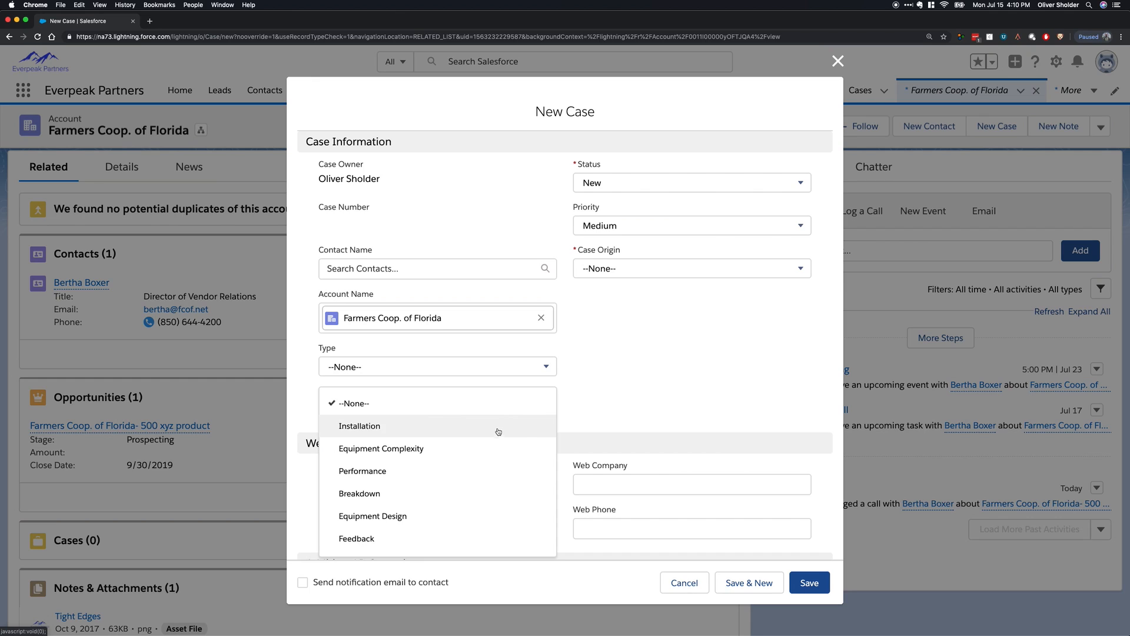
scroll(484, 474, down, 1)
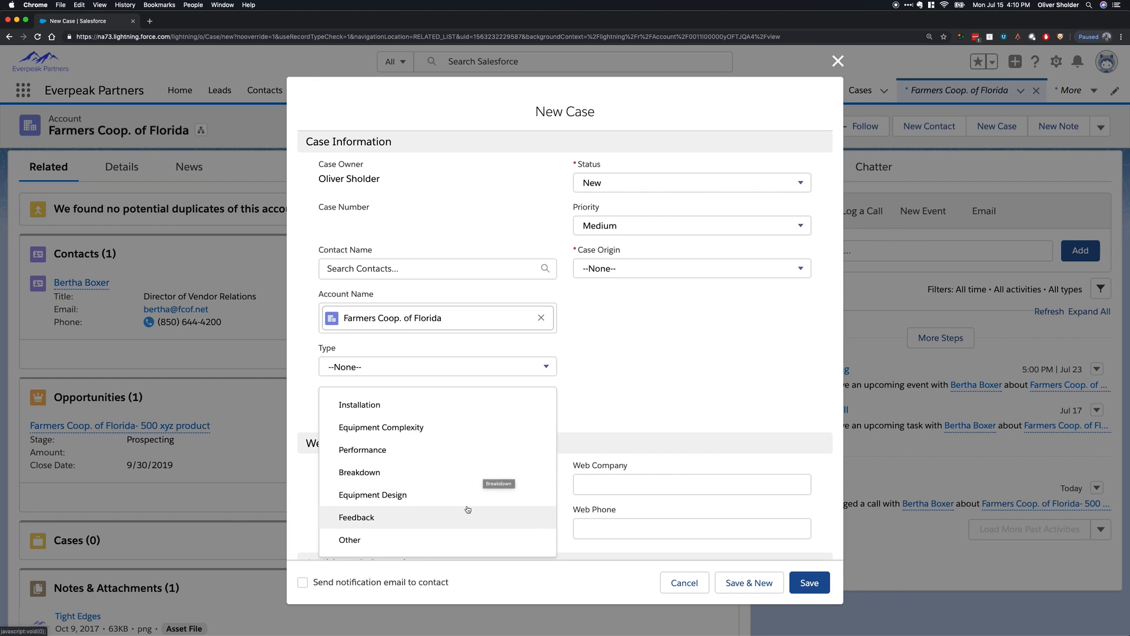
click(687, 374)
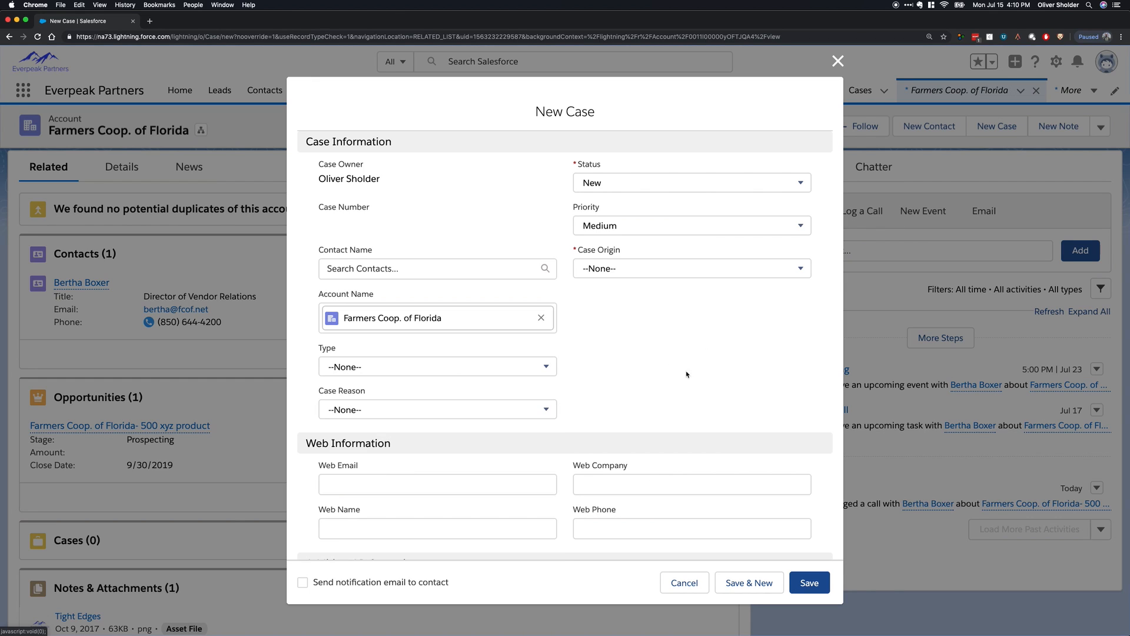
click(685, 583)
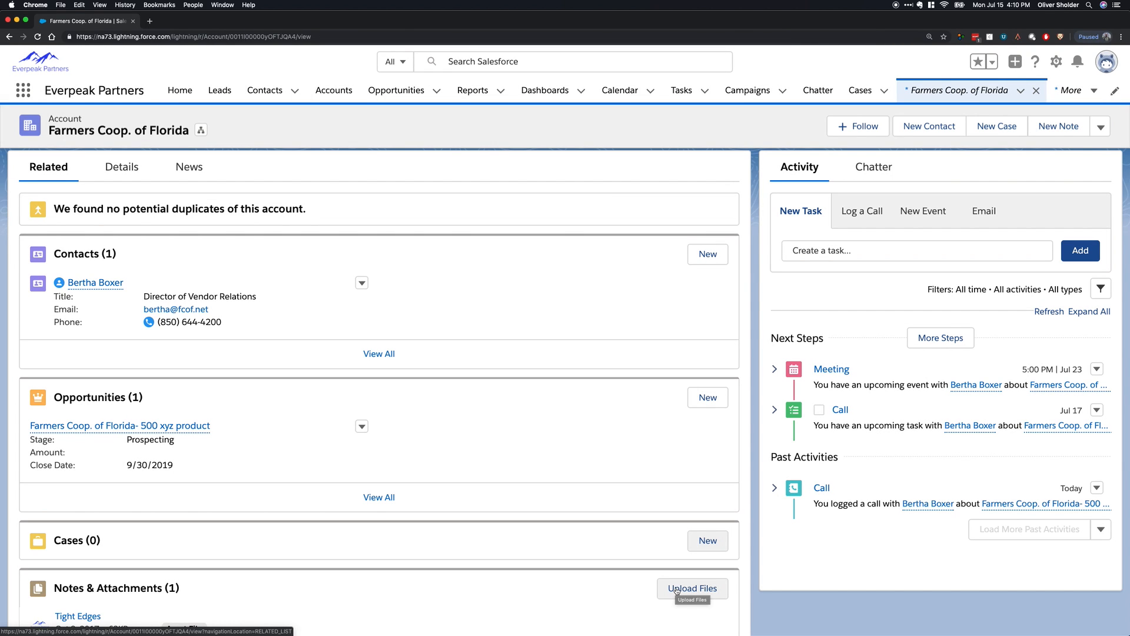
Reopen a new case form on the account, review its additional and description fields and Case Origin choices, and cancel it.
click(709, 541)
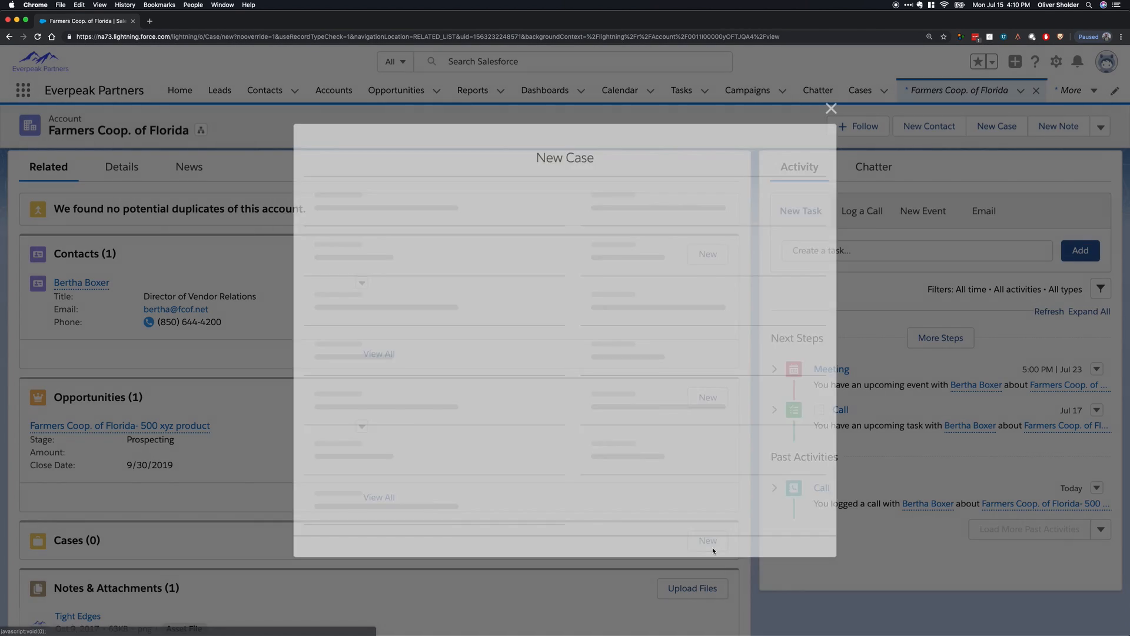
scroll(609, 378, down, 3)
scroll(609, 378, down, 3)
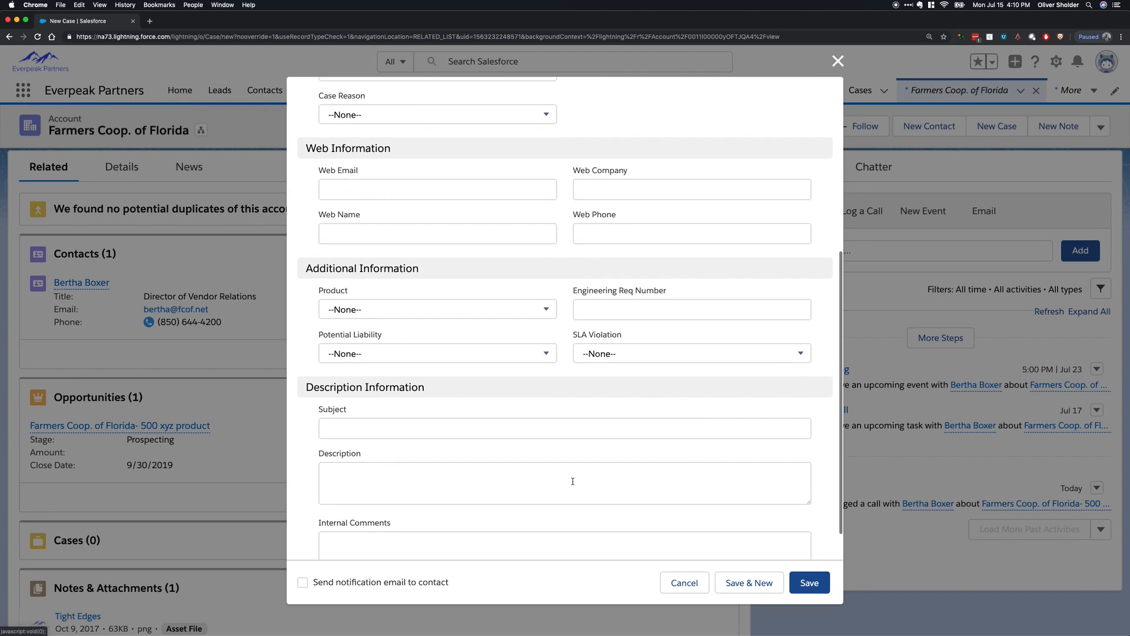
scroll(649, 272, up, 5)
click(649, 269)
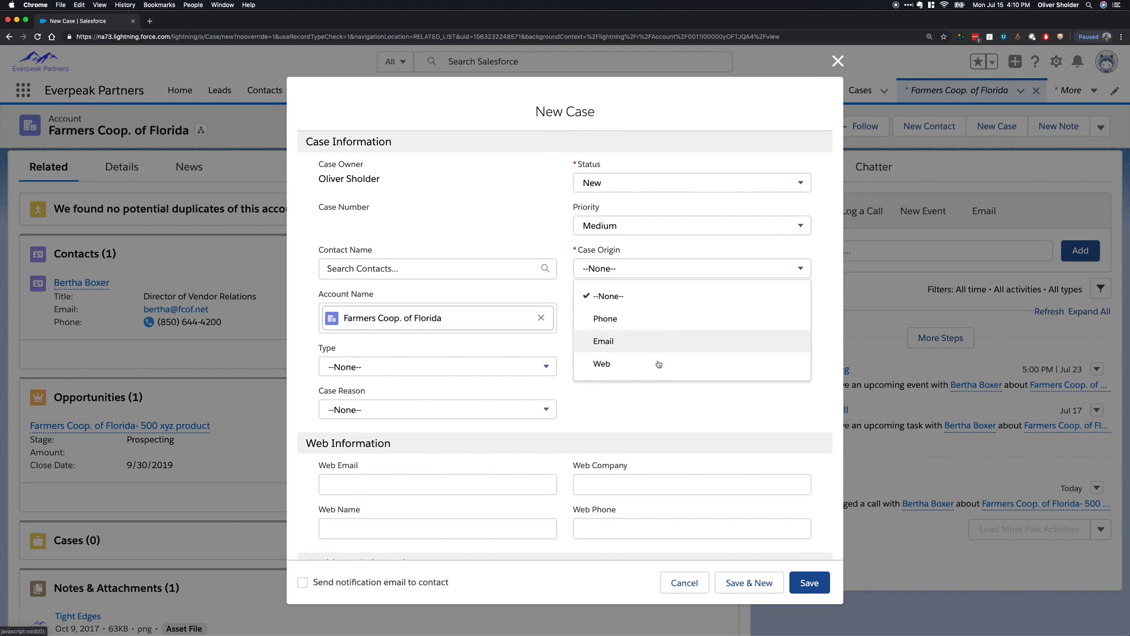
click(684, 583)
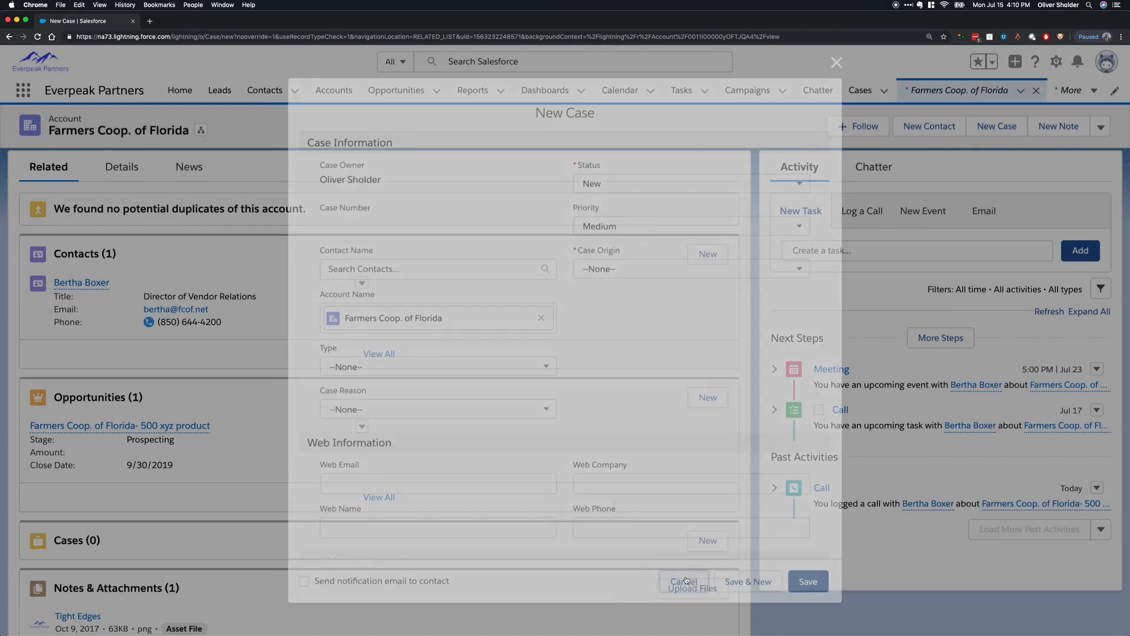
Review the Farmers Coop. of Florida account's related contacts, opportunities, cases and attachments, and check its details.
scroll(410, 445, down, 2)
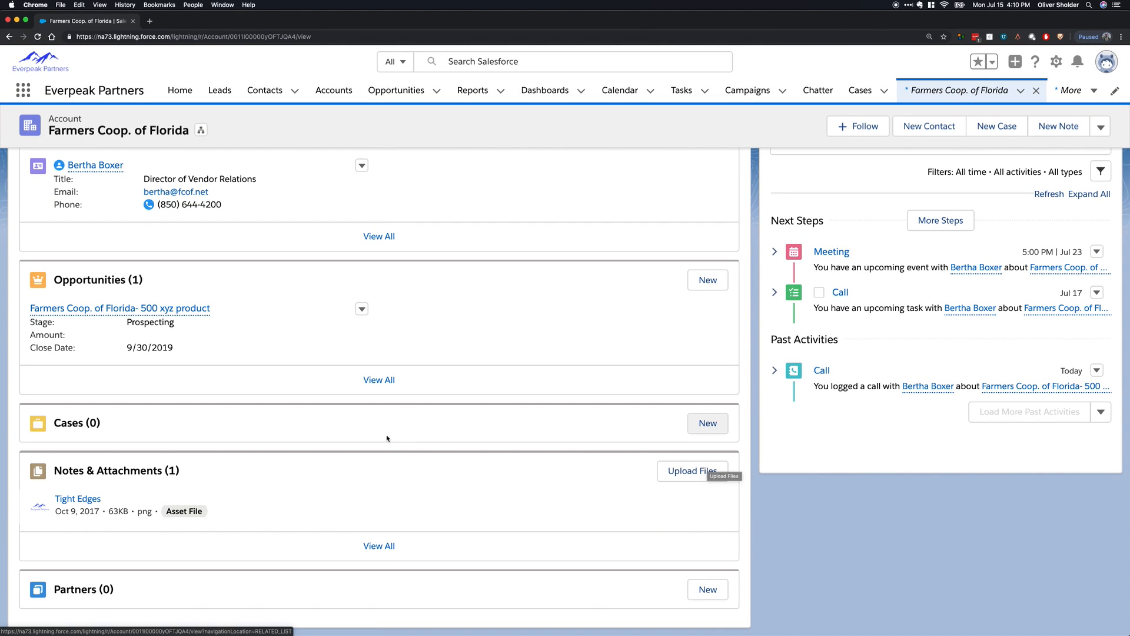
scroll(386, 436, up, 3)
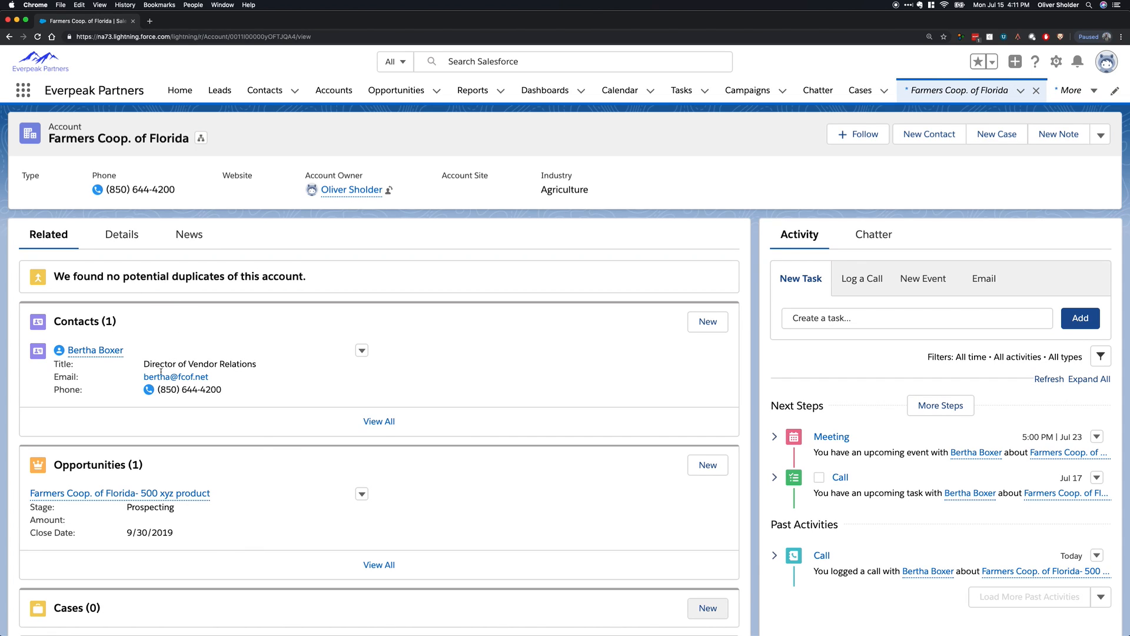
mouse_move(99, 350)
click(121, 234)
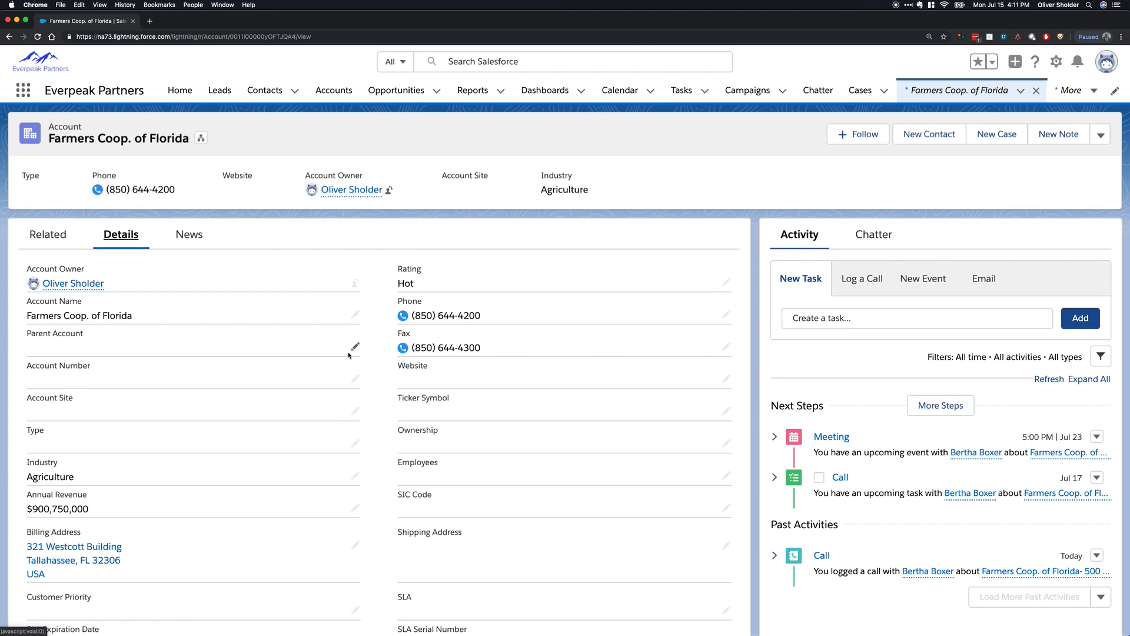
click(48, 234)
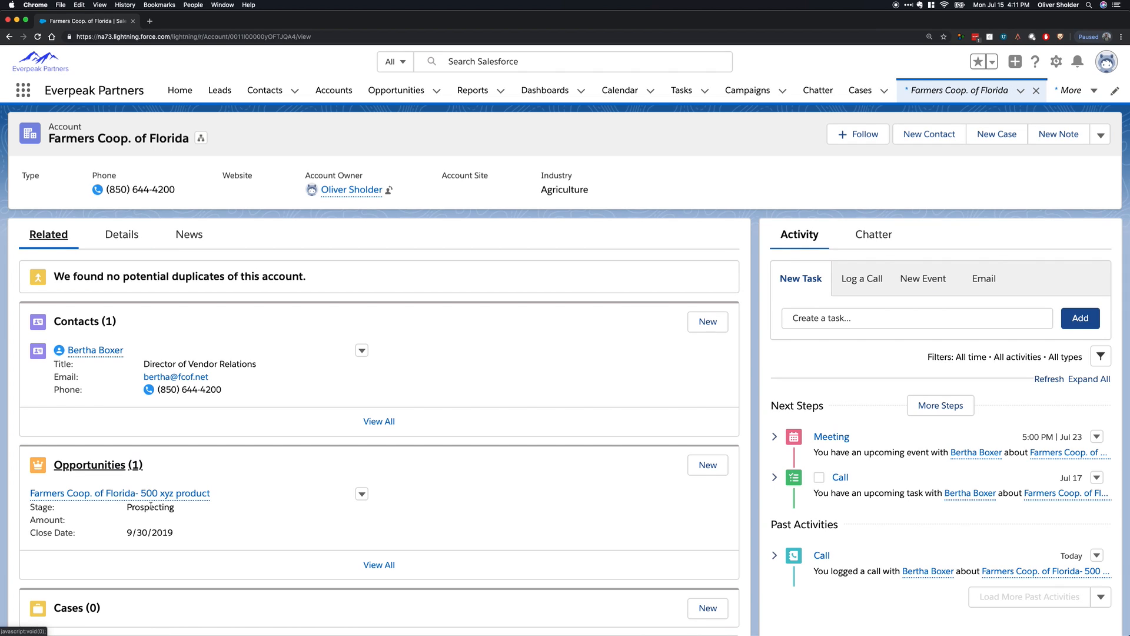
mouse_move(182, 500)
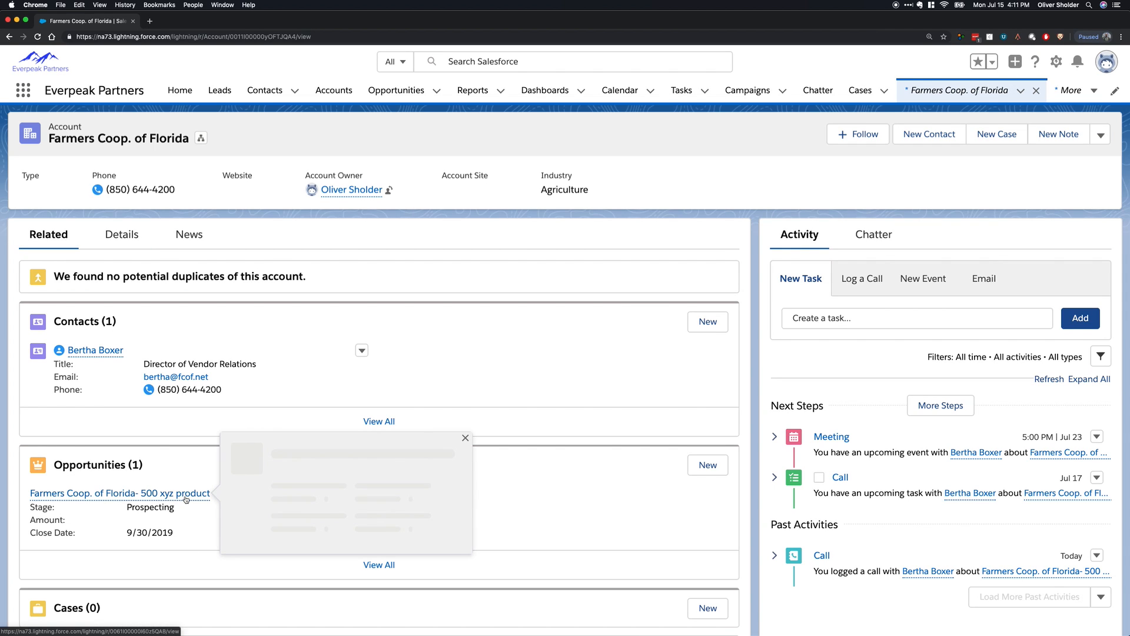
Open the account details for editing, review the fields with the Active and Customer Priority choices, and cancel the edit.
click(121, 235)
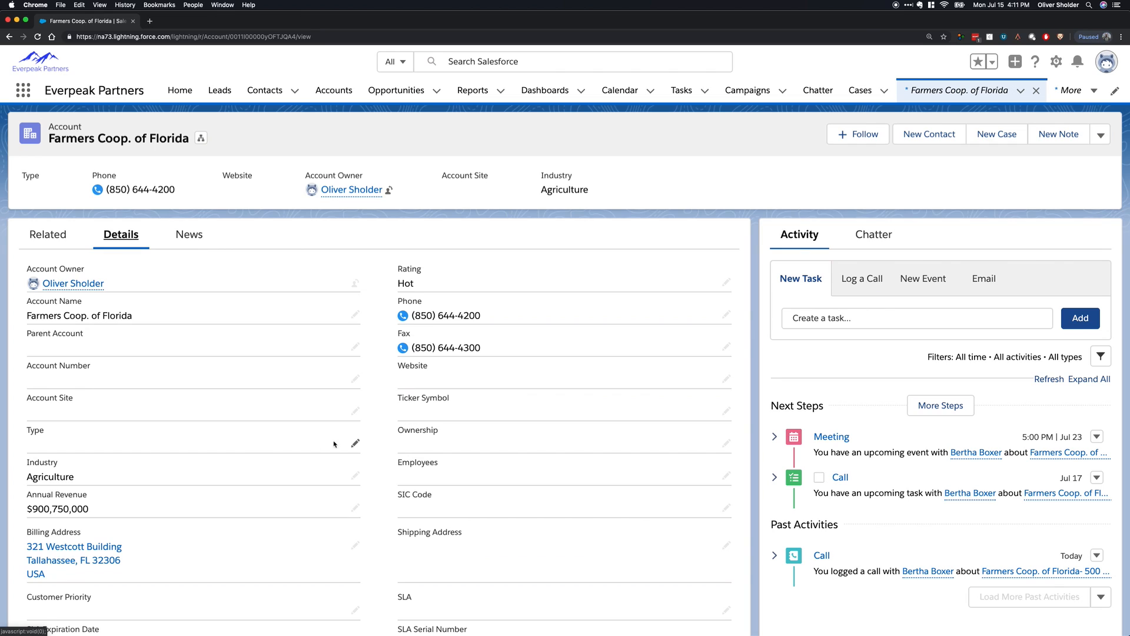
click(355, 314)
scroll(350, 318, down, 3)
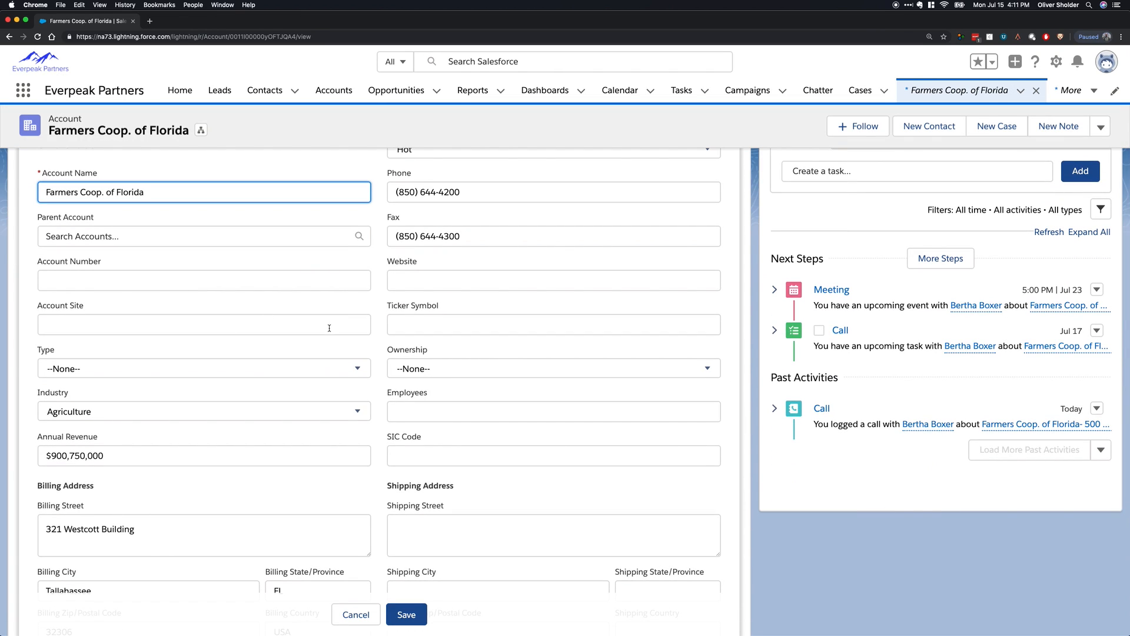
scroll(327, 328, down, 10)
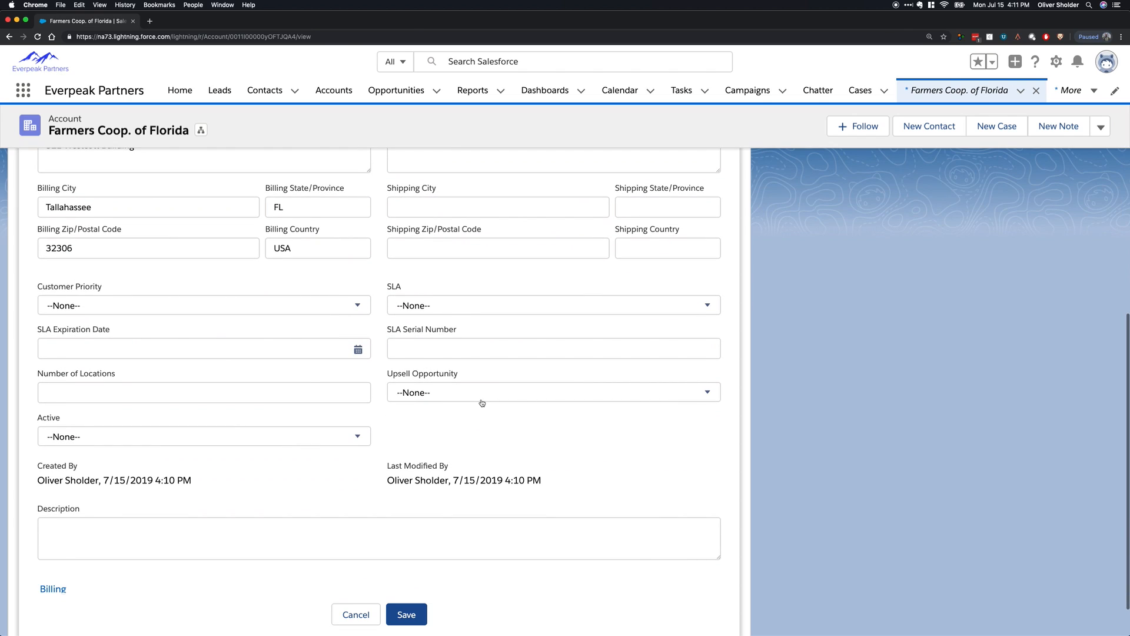
click(314, 387)
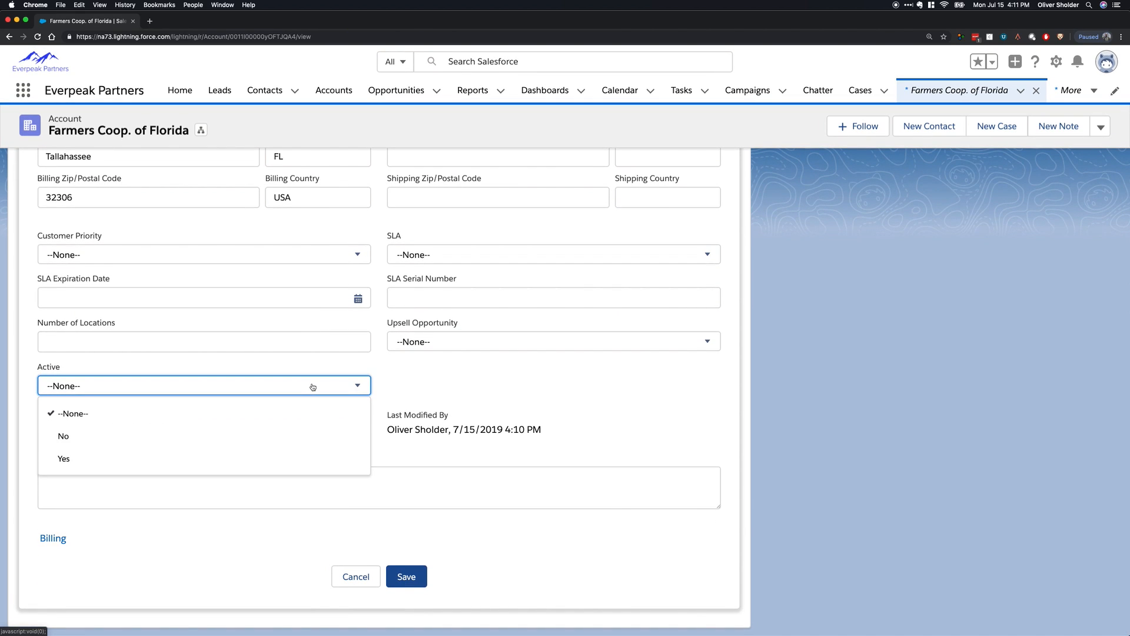
click(314, 387)
click(187, 252)
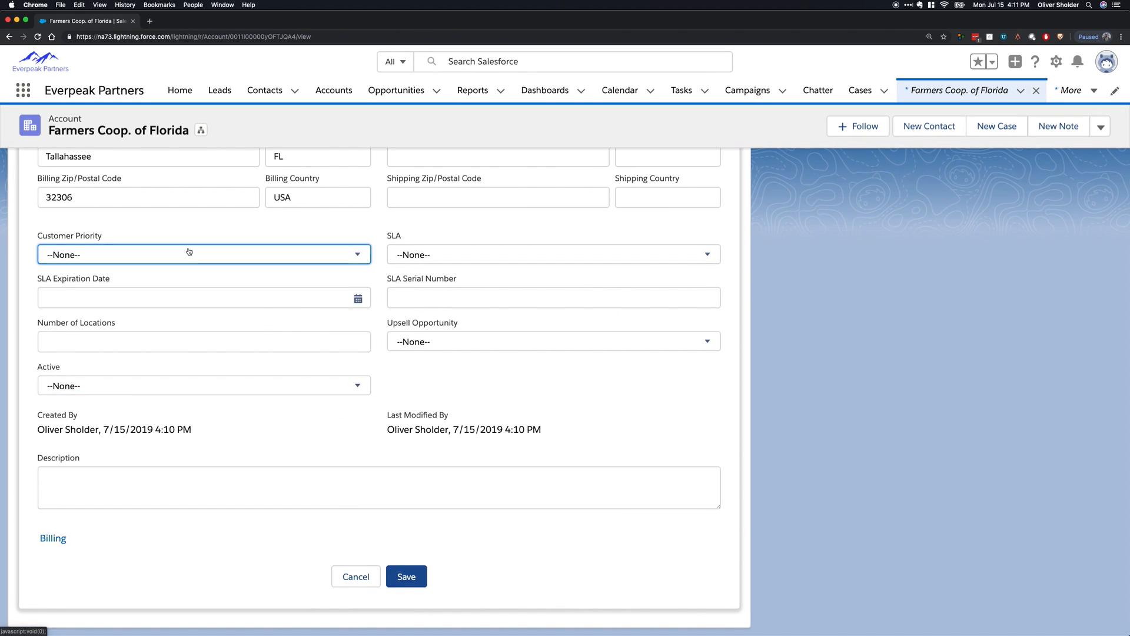
click(510, 357)
scroll(495, 364, up, 10)
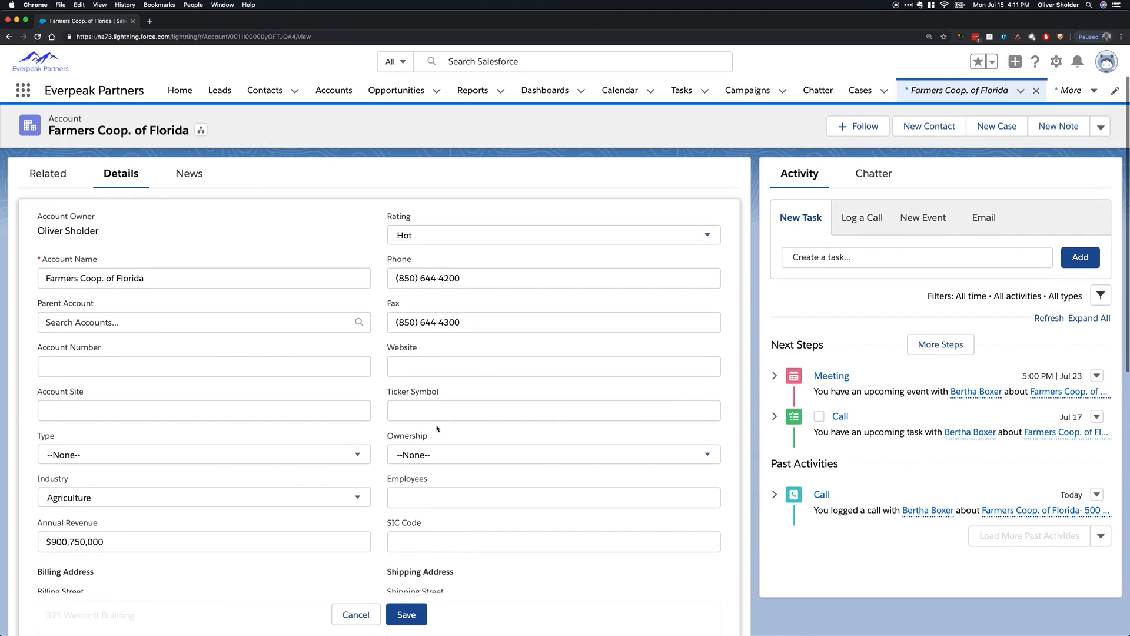
click(433, 414)
click(356, 614)
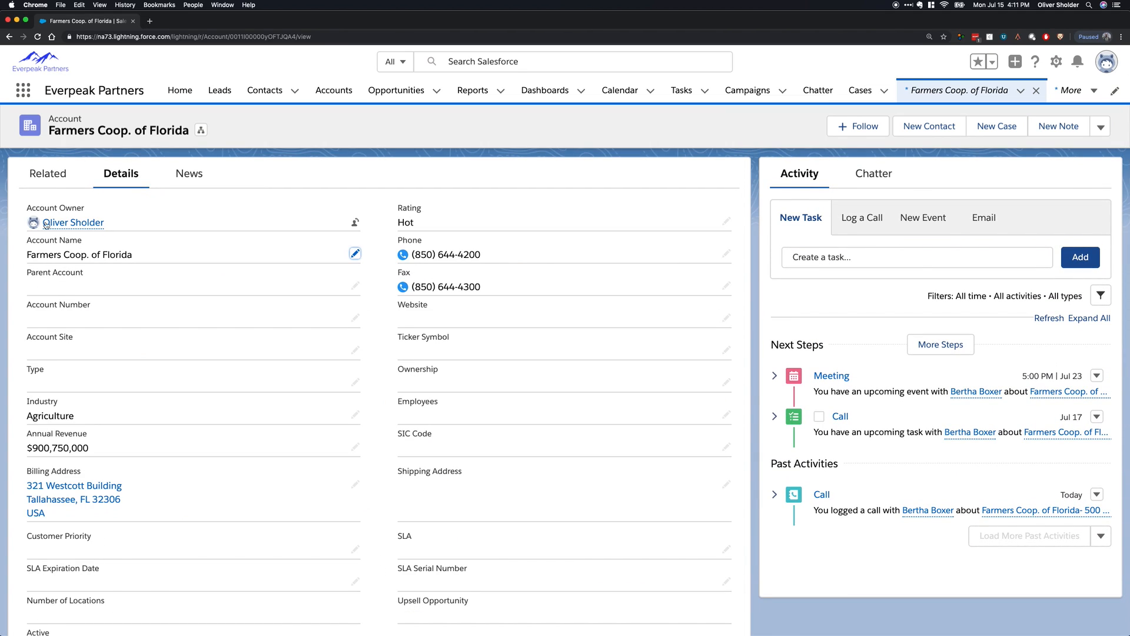
Open the account's contact to review its details and related records, and open its "Farmers Coop. of Florida- 500 xyz product" opportunity.
click(52, 174)
click(106, 290)
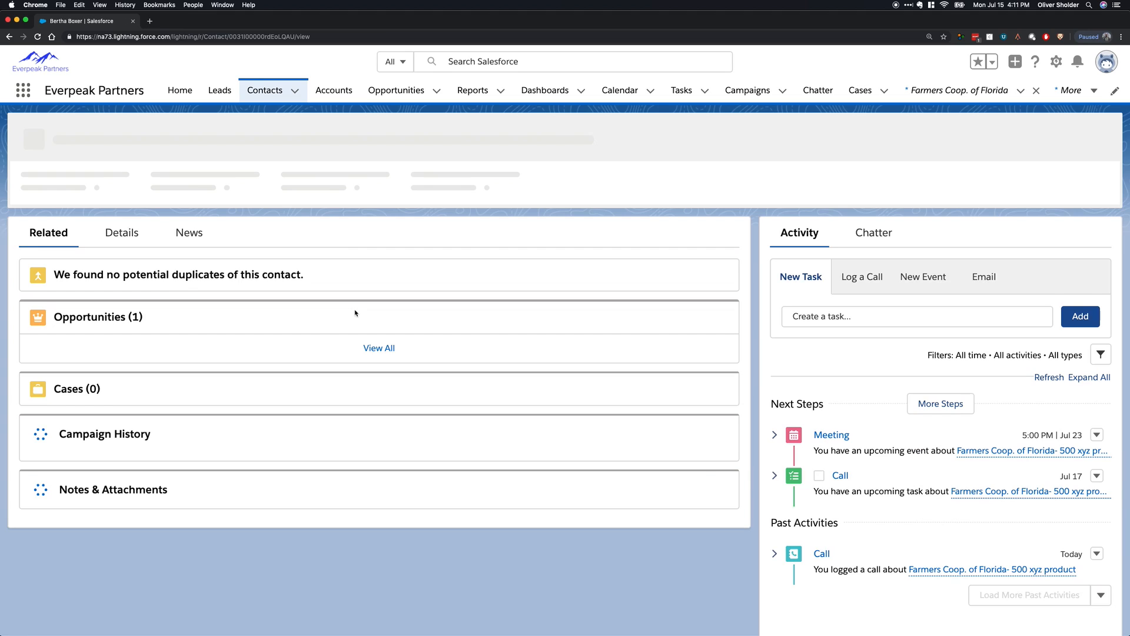
click(124, 237)
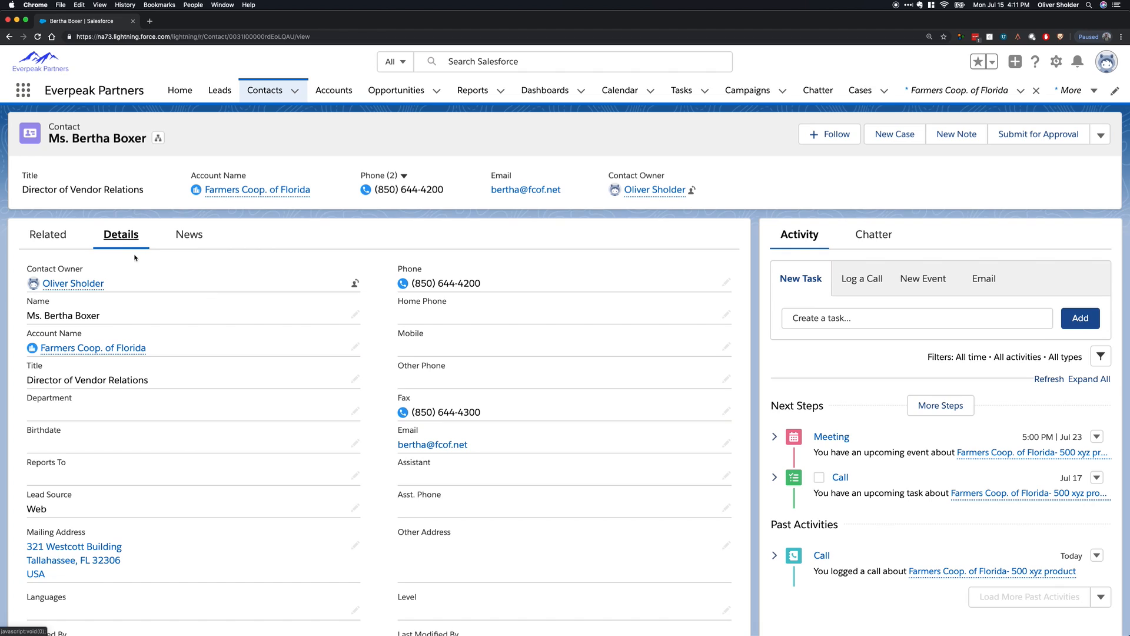
click(62, 241)
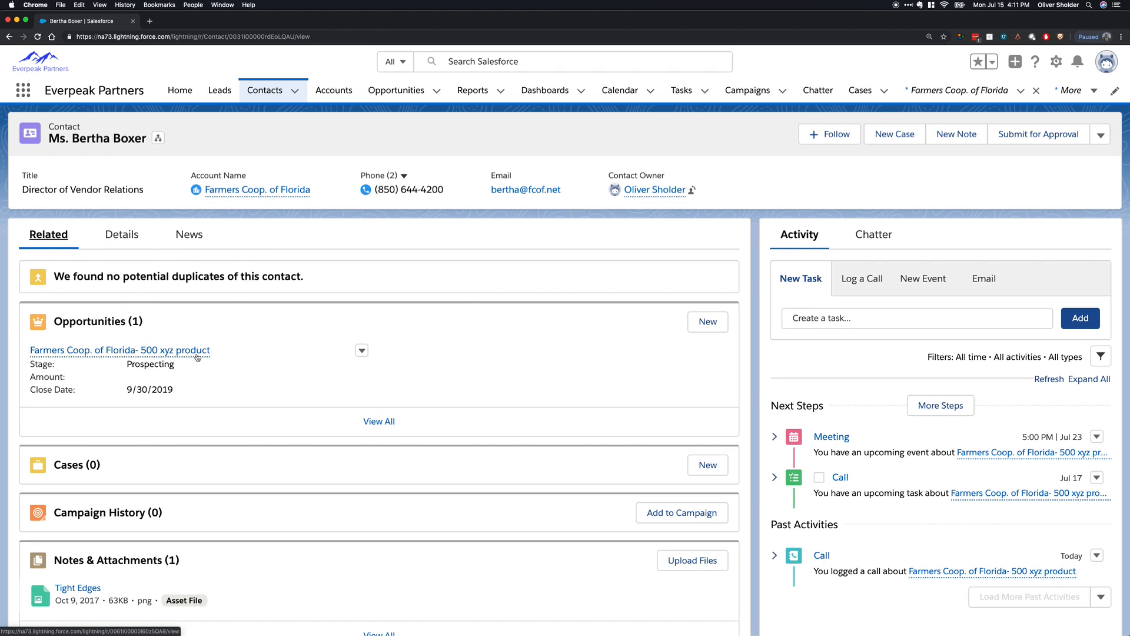
click(176, 350)
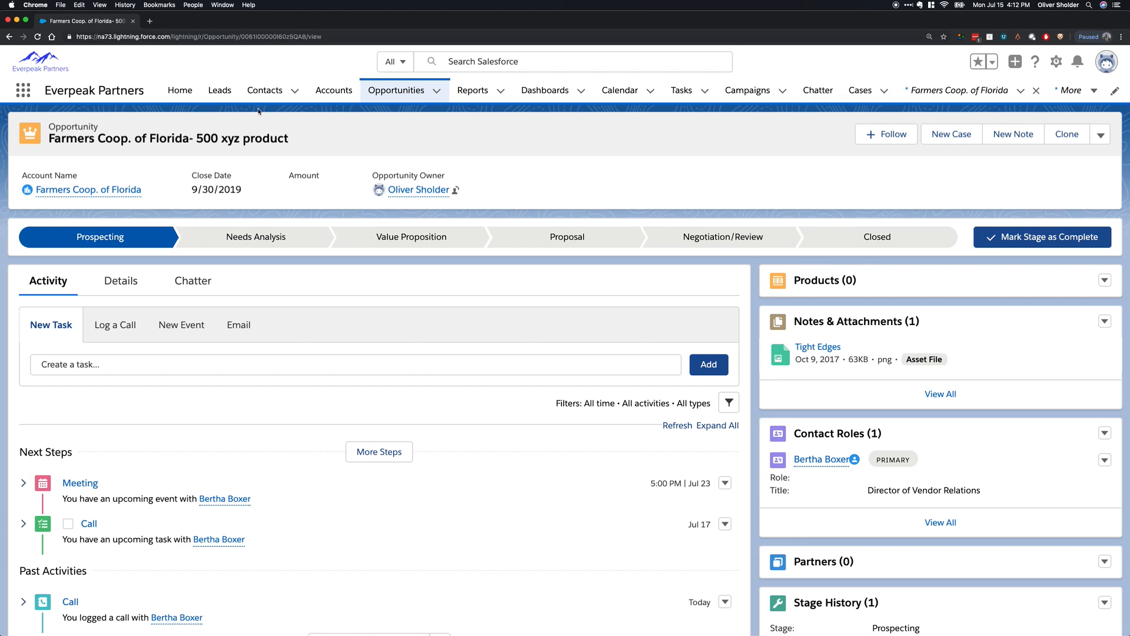
Select through the opportunity's sales path stages and mark Proposal as the current stage.
click(295, 240)
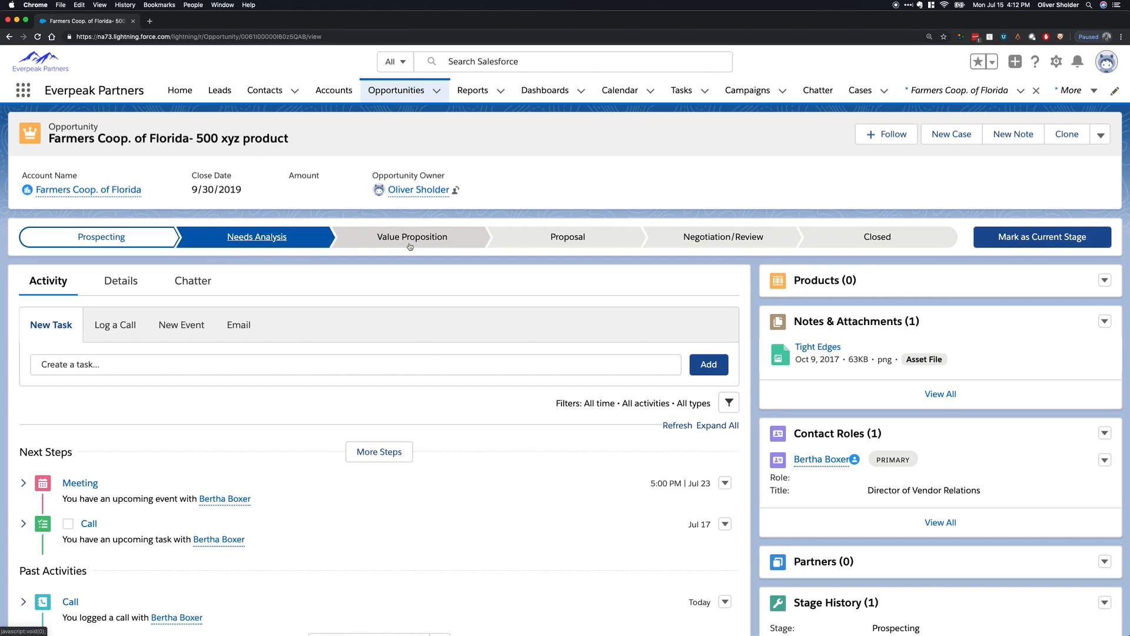
click(435, 239)
click(243, 240)
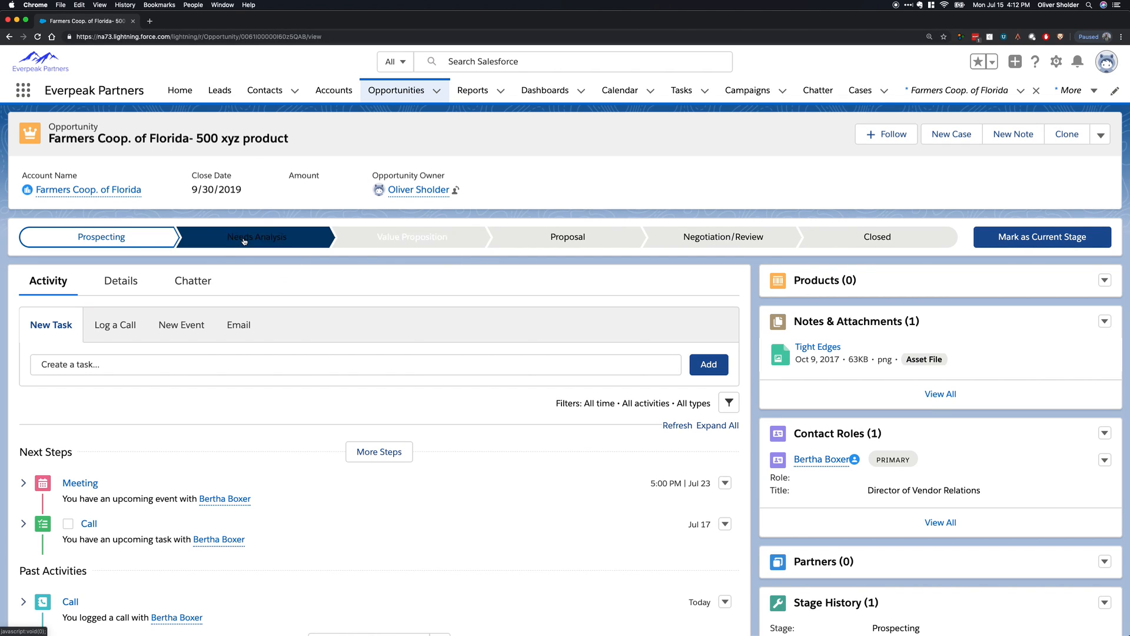
click(413, 240)
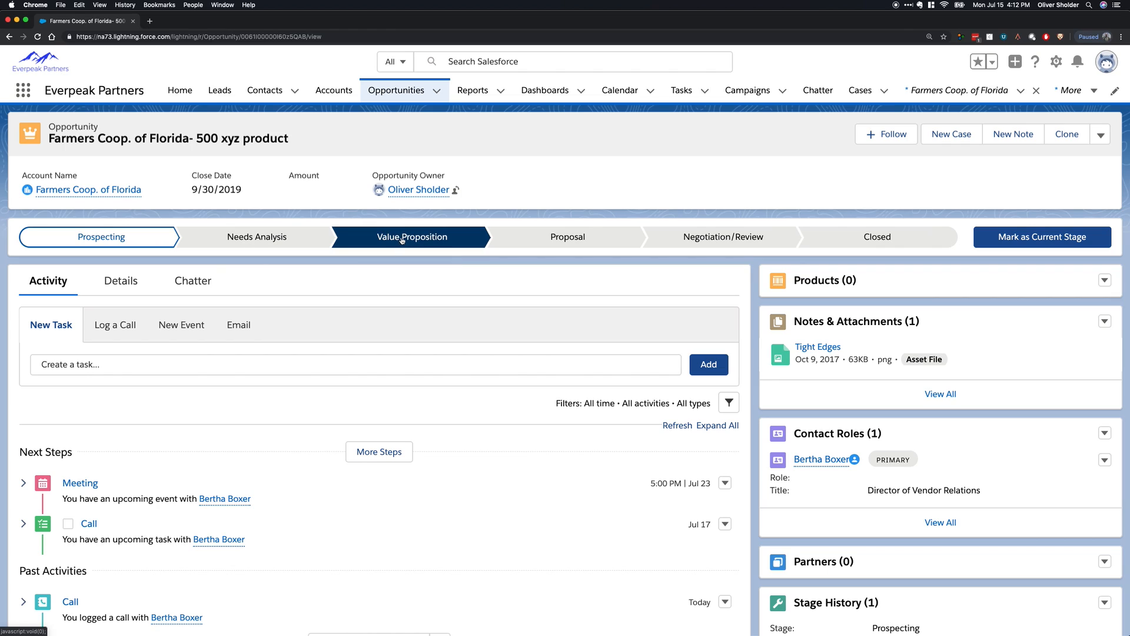
click(559, 247)
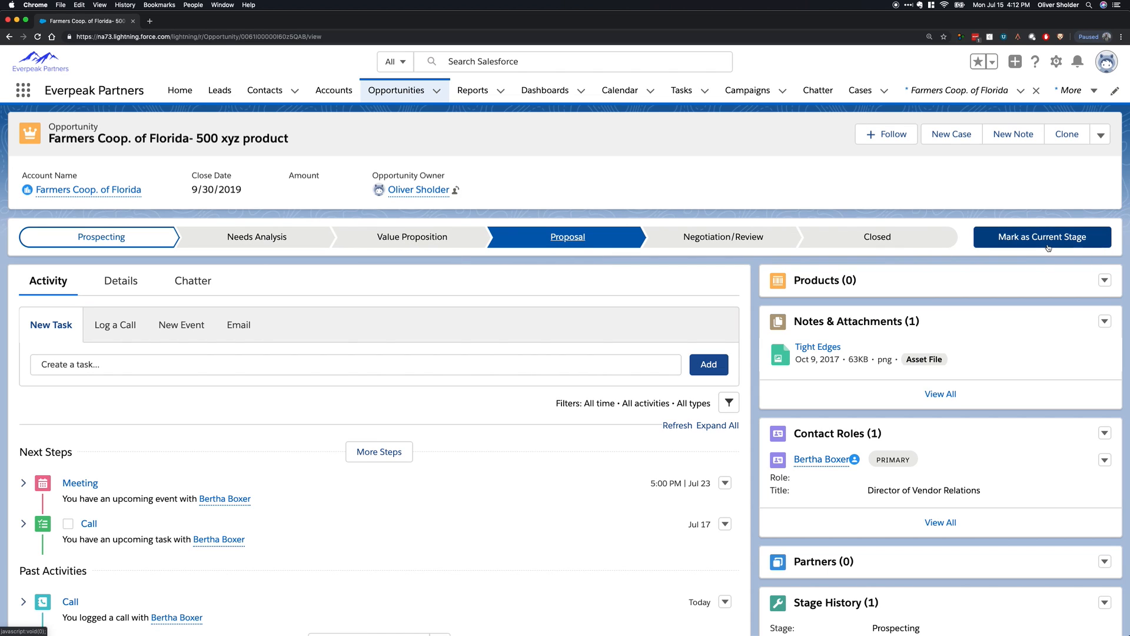
click(1013, 239)
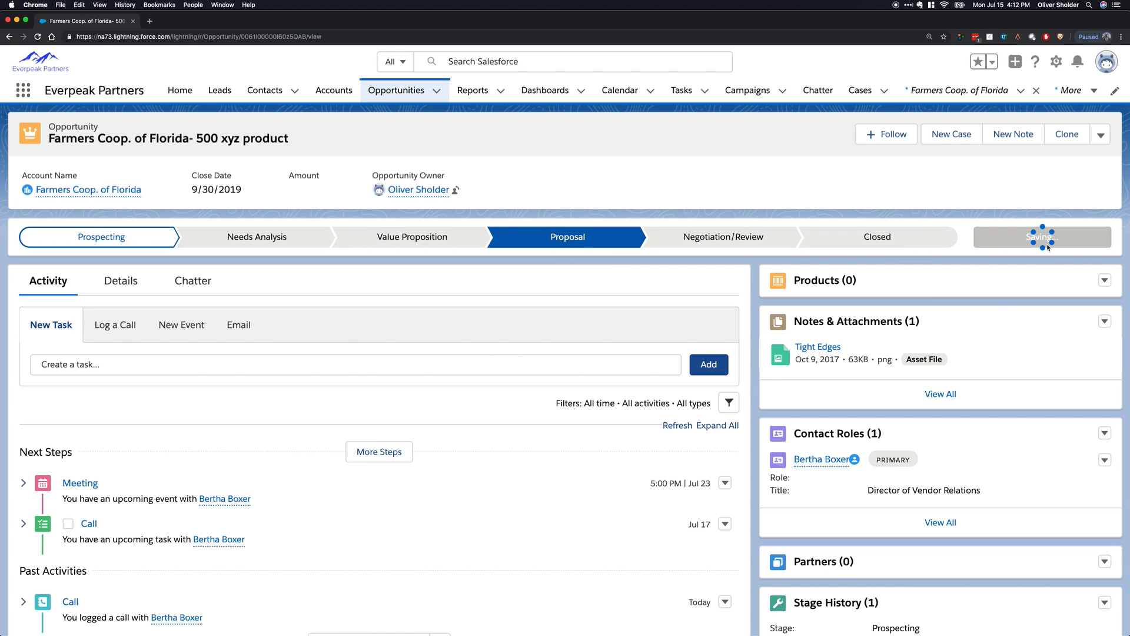
Open the opportunity's details for editing and view the choices for its Type field.
click(121, 286)
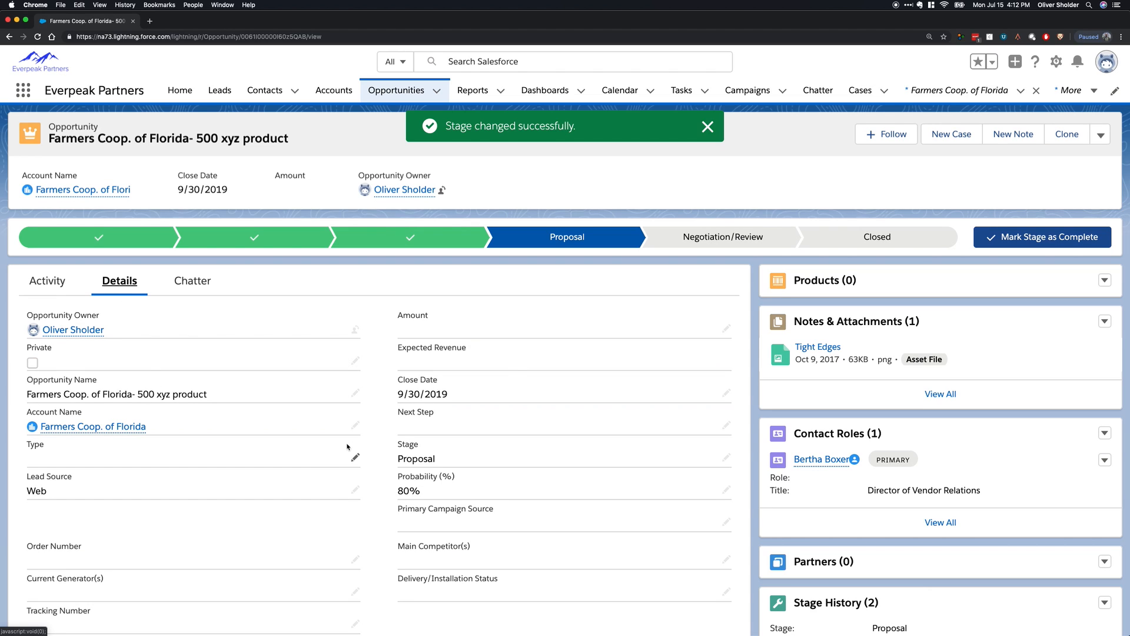
click(356, 394)
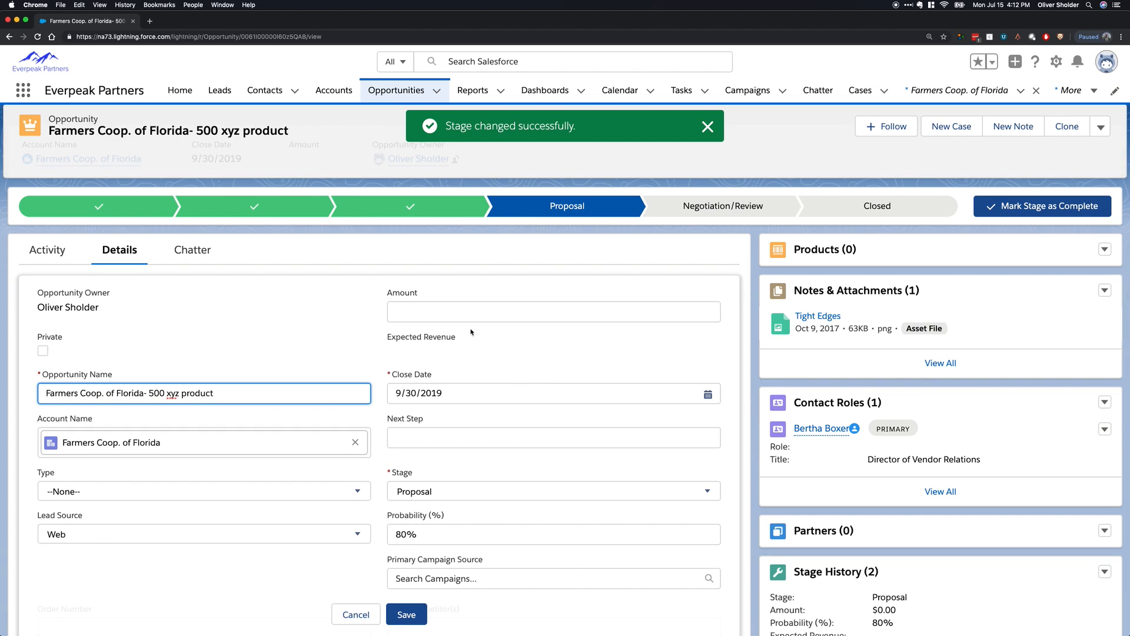
scroll(491, 338, down, 2)
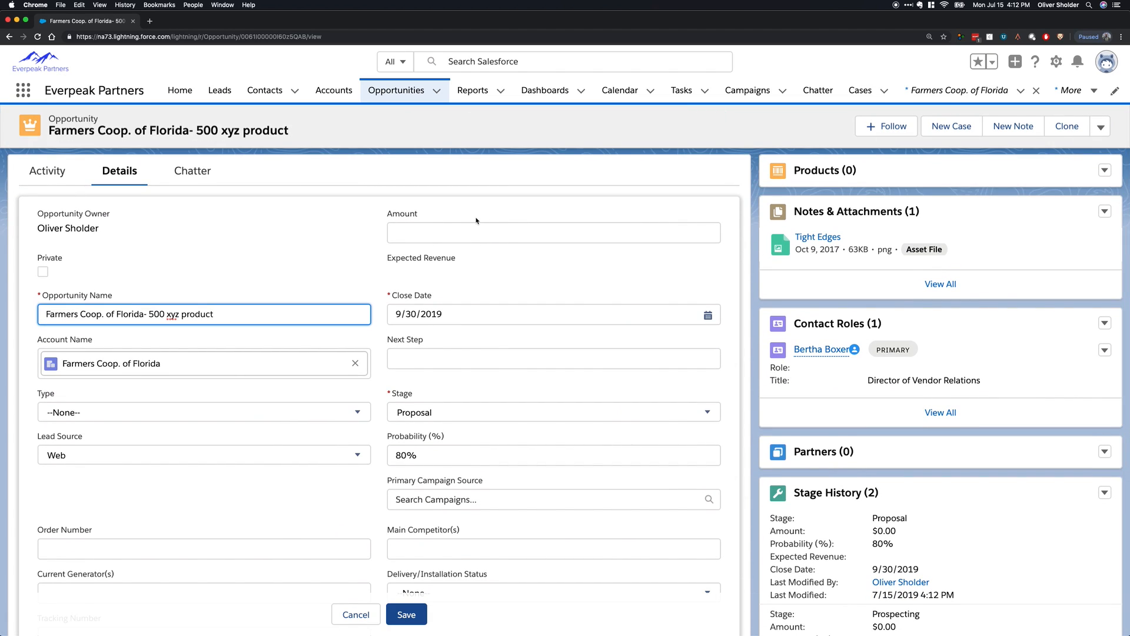
click(211, 412)
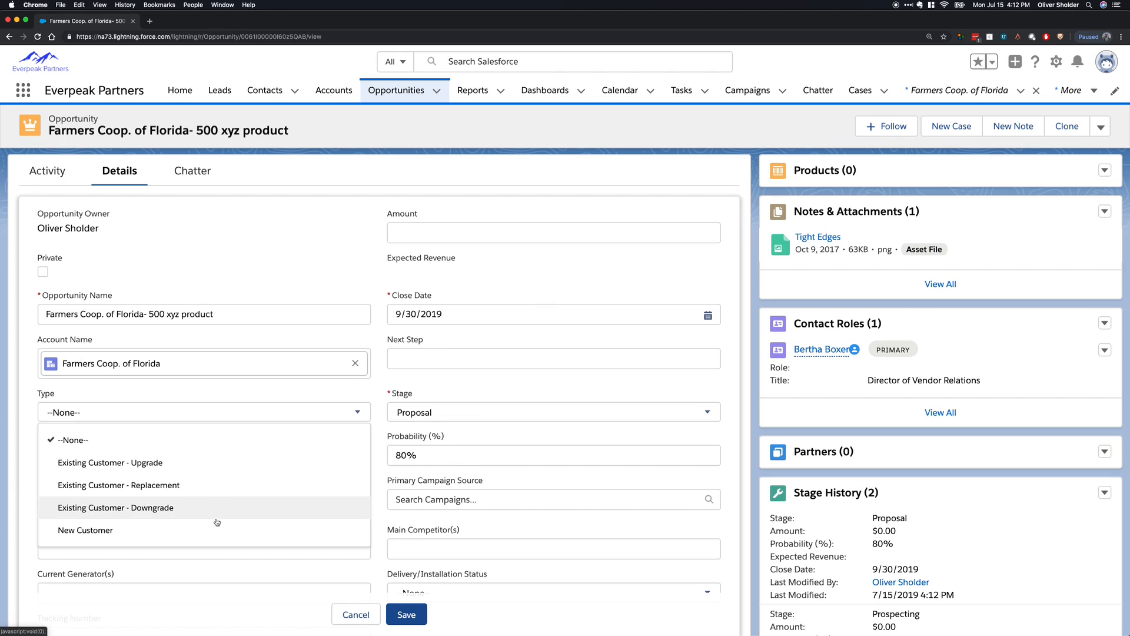
click(430, 375)
Review the remaining editable opportunity fields and the Delivery/Installation Status choices, and cancel the edit.
scroll(410, 454, down, 2)
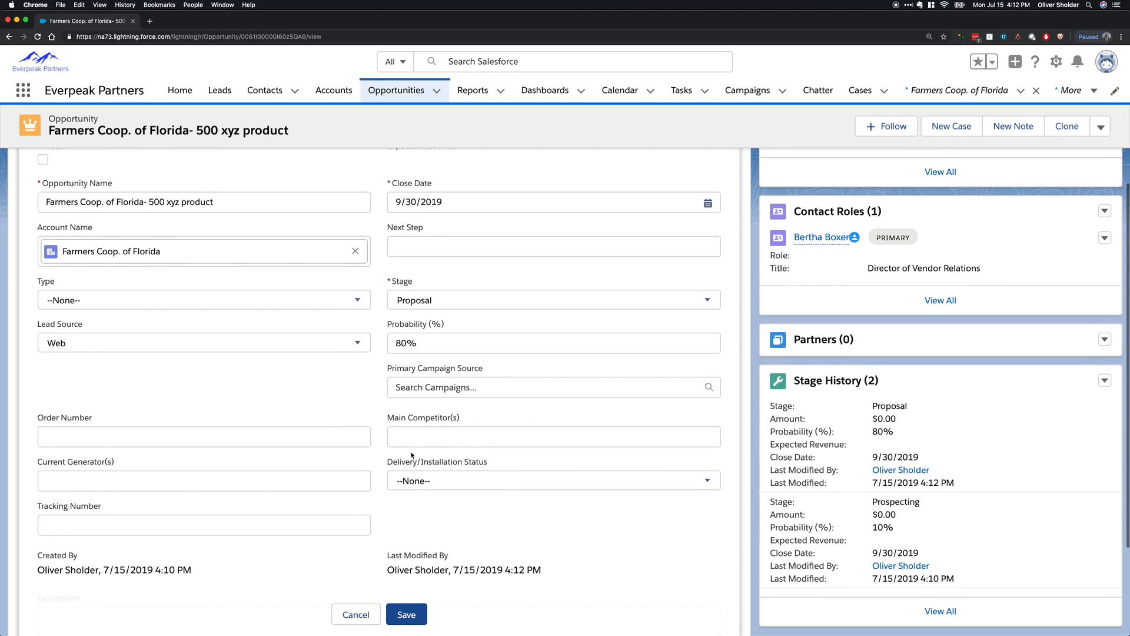
scroll(415, 455, up, 1)
click(424, 446)
click(432, 497)
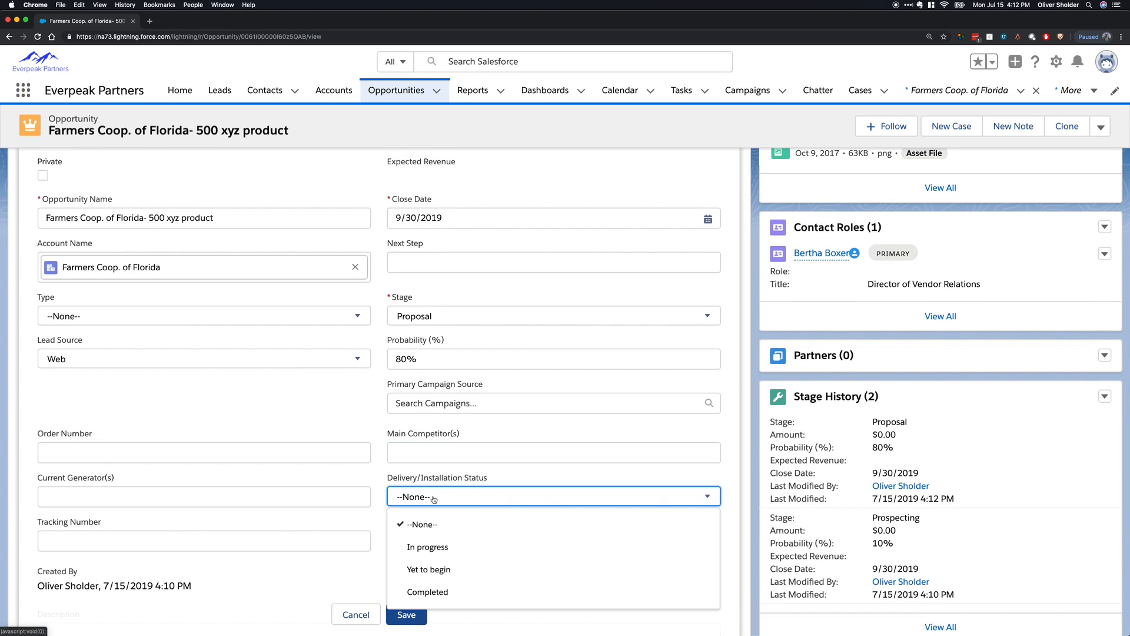
scroll(457, 535, down, 2)
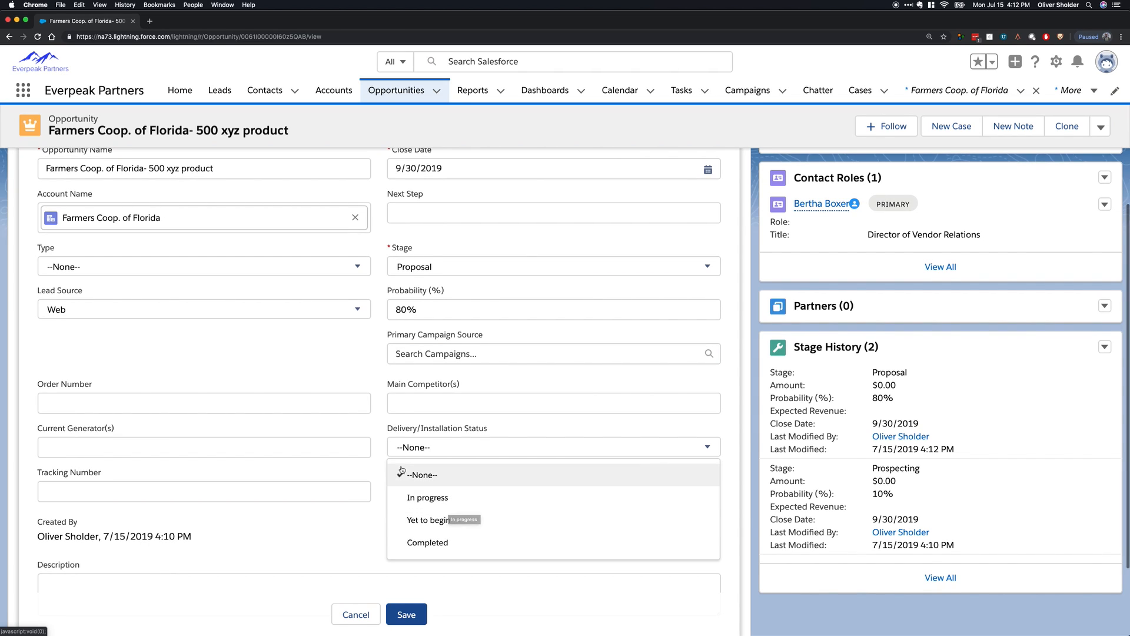
click(387, 398)
scroll(410, 437, down, 3)
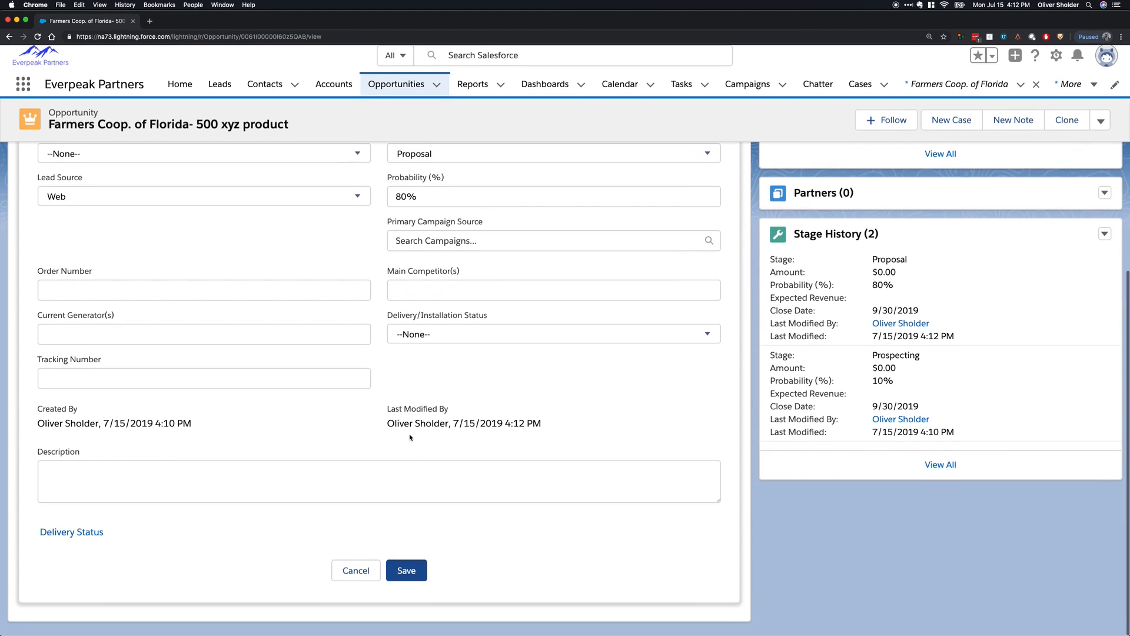
scroll(401, 453, up, 3)
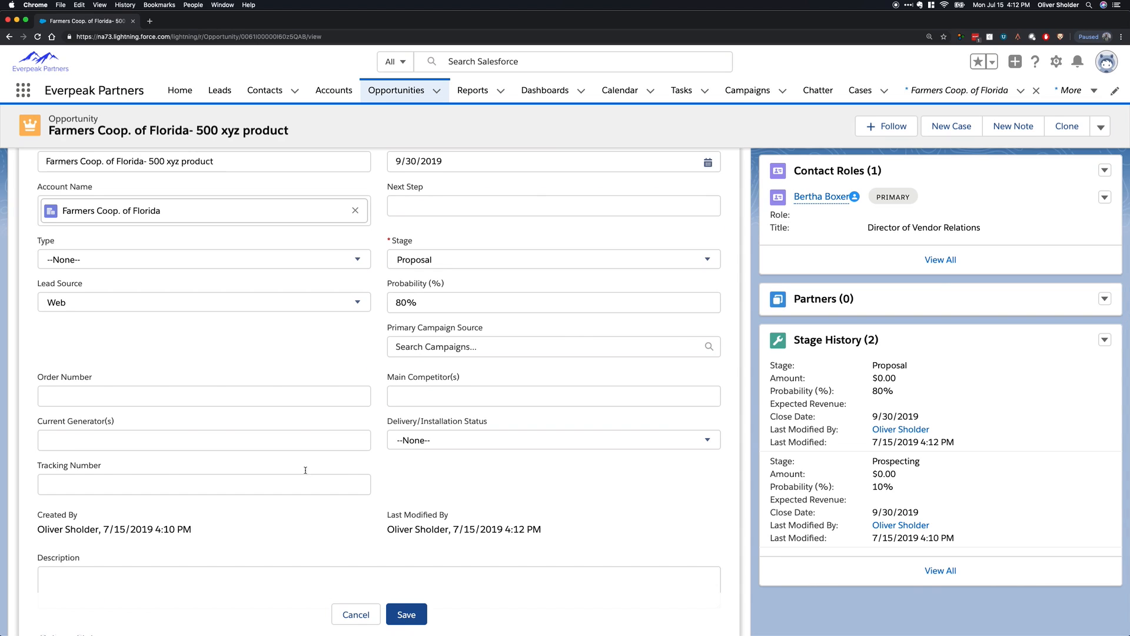
click(196, 447)
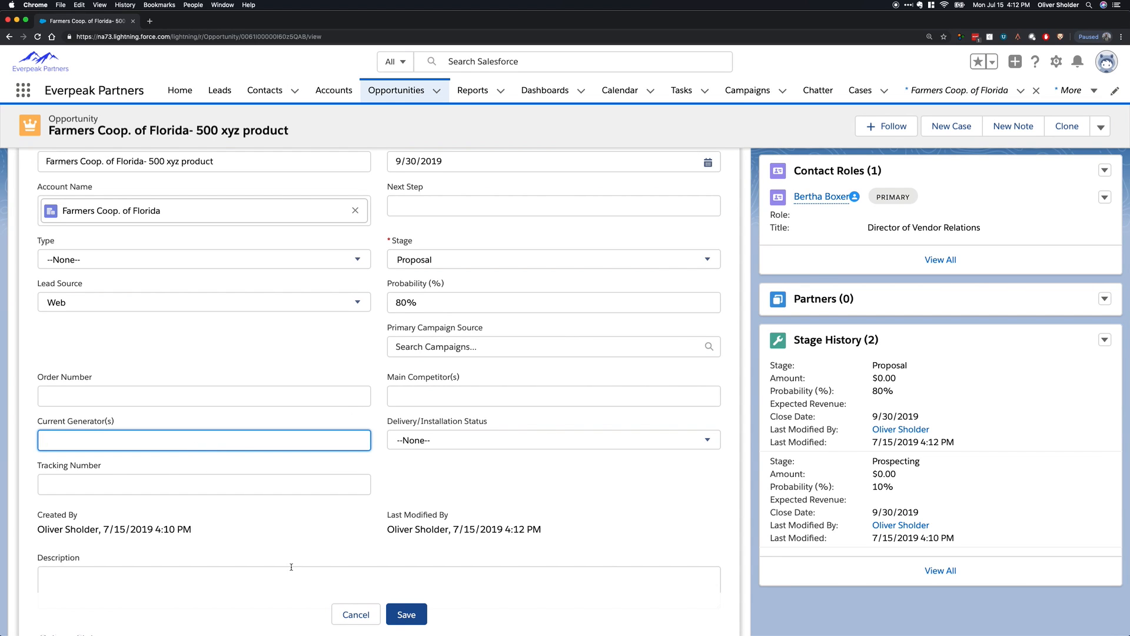
click(361, 618)
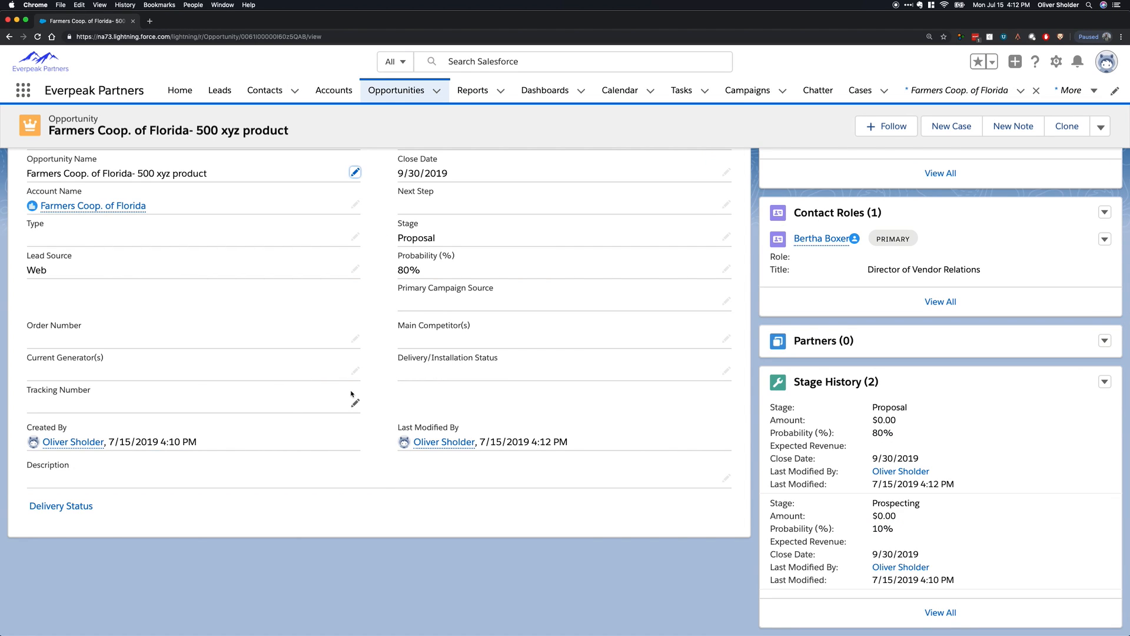
Move the opportunity back to an earlier stage by marking Needs Analysis as the current stage.
scroll(353, 412, up, 4)
scroll(388, 449, down, 1)
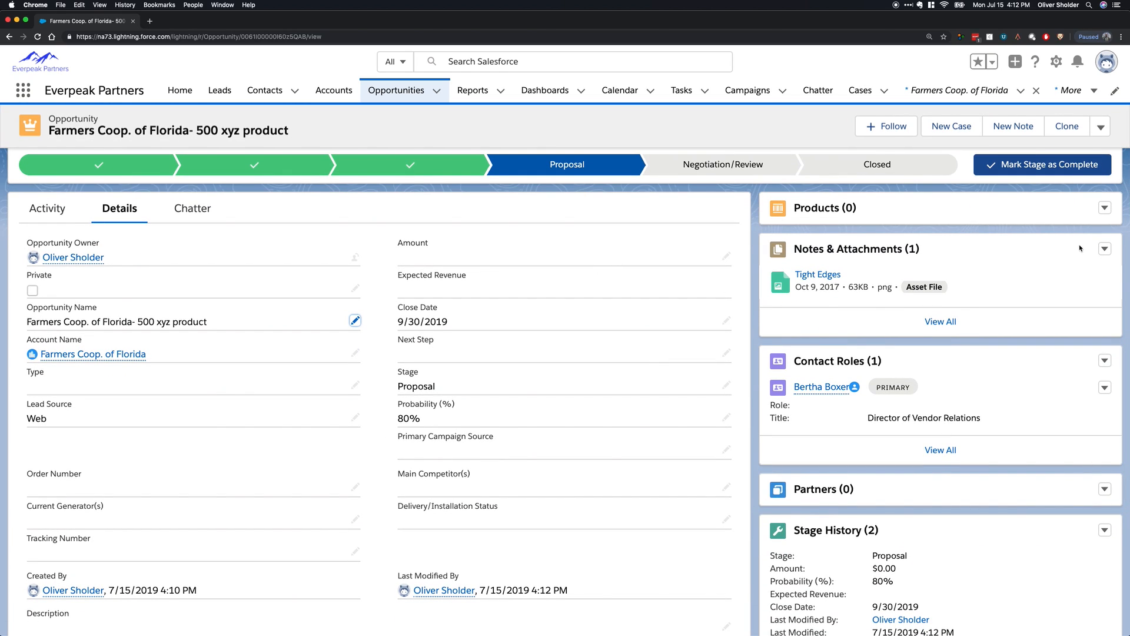
click(410, 165)
click(254, 165)
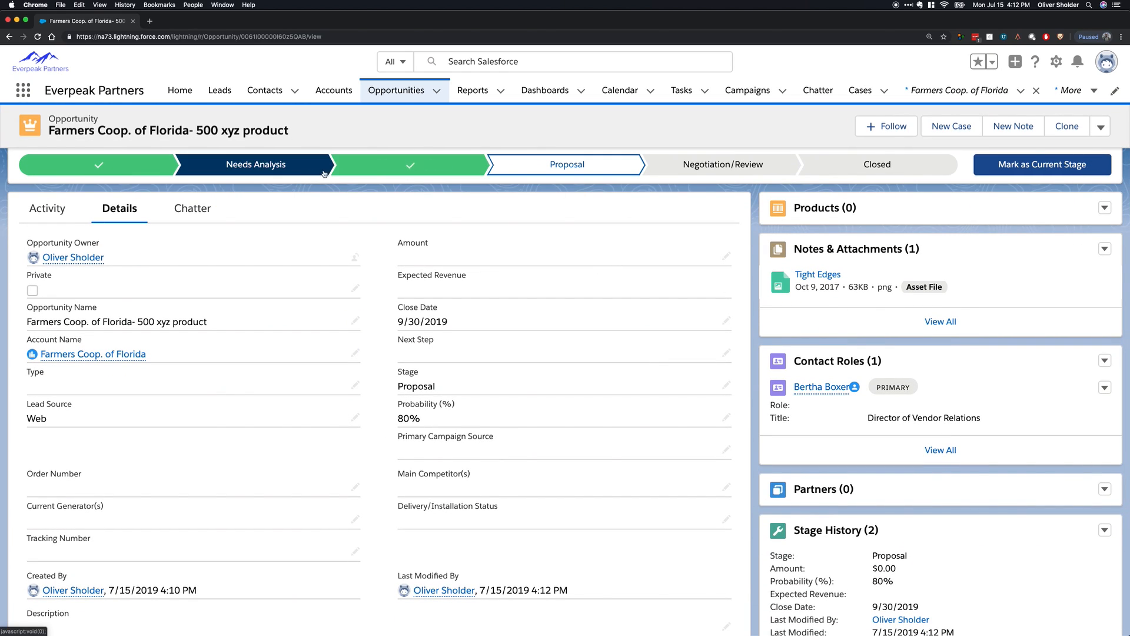
click(1084, 165)
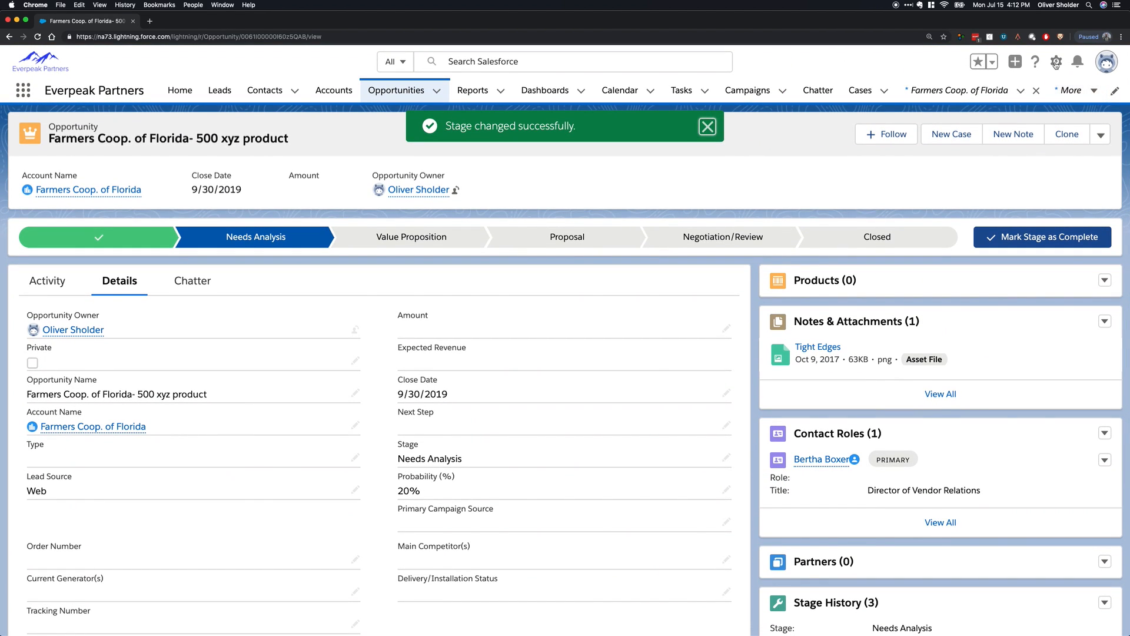
Open the Opportunity object's page layouts in Setup and examine the related lists available for the Opportunity Layout.
click(1057, 62)
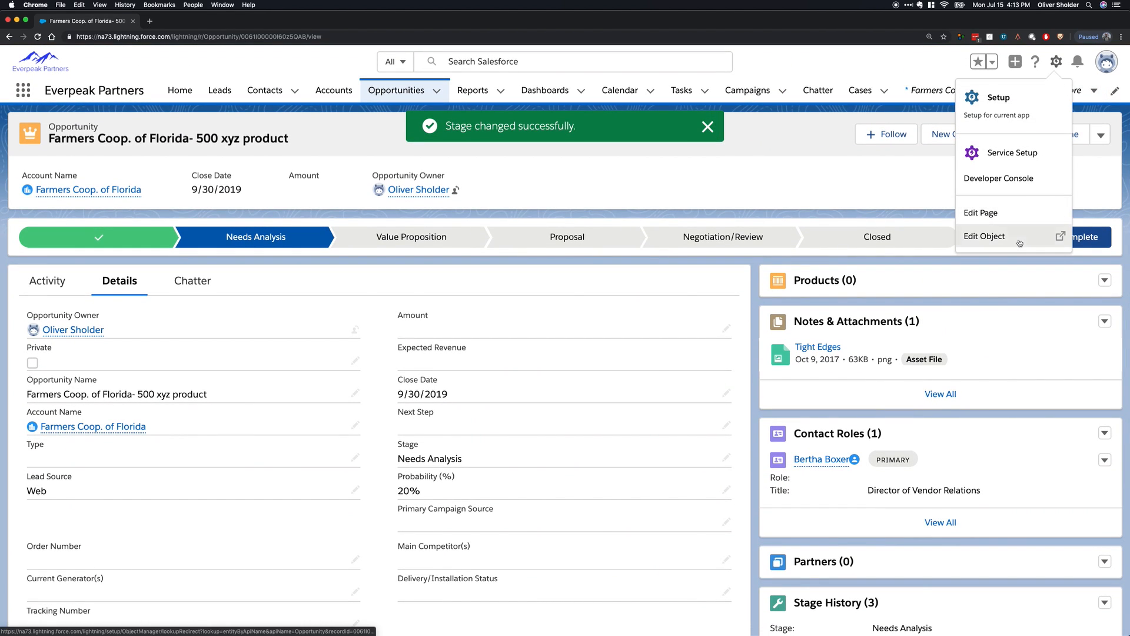
click(1001, 236)
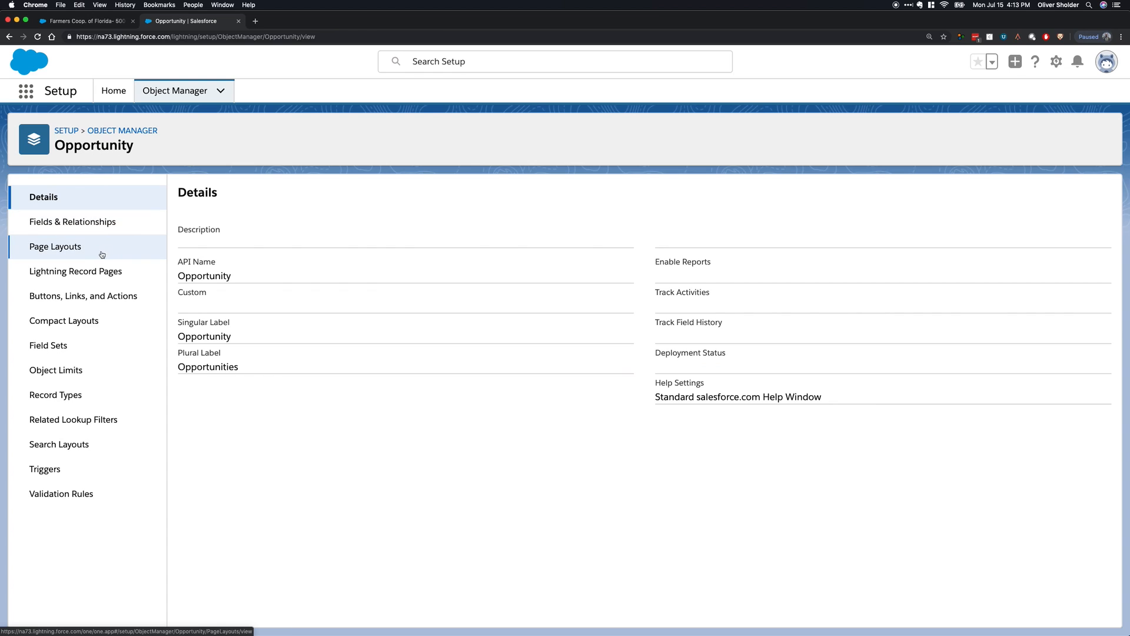
click(101, 252)
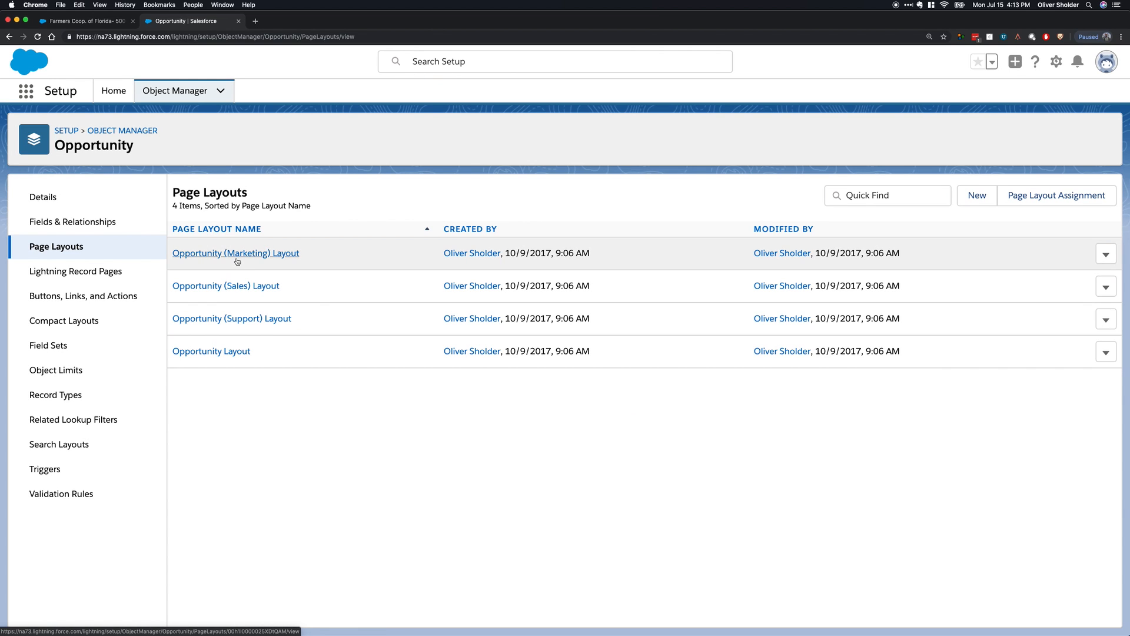
click(71, 20)
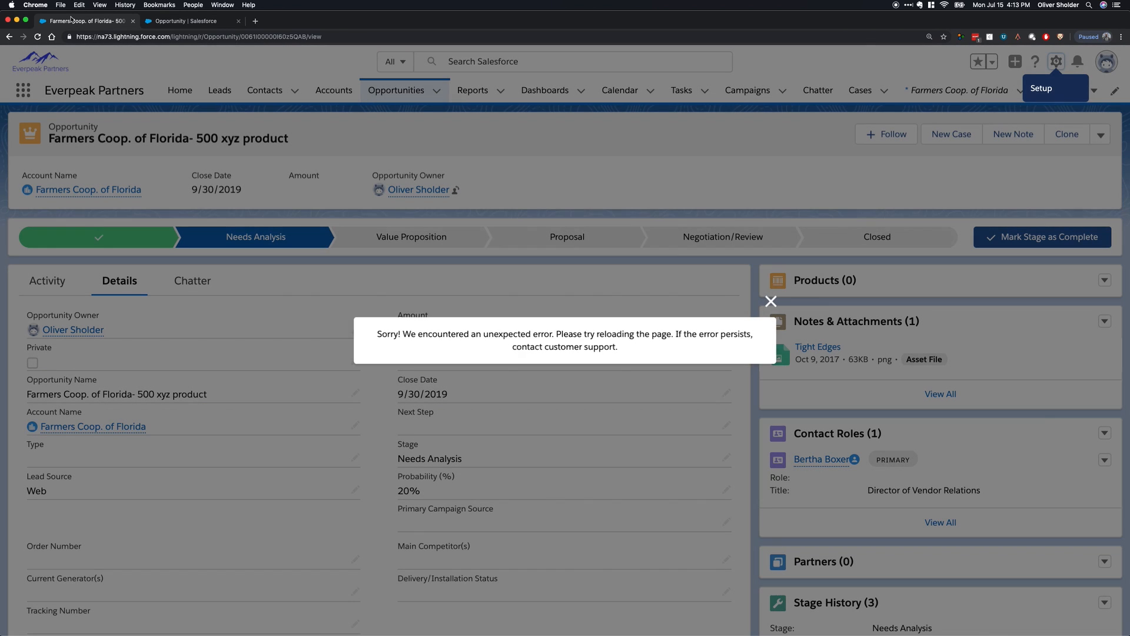
click(772, 301)
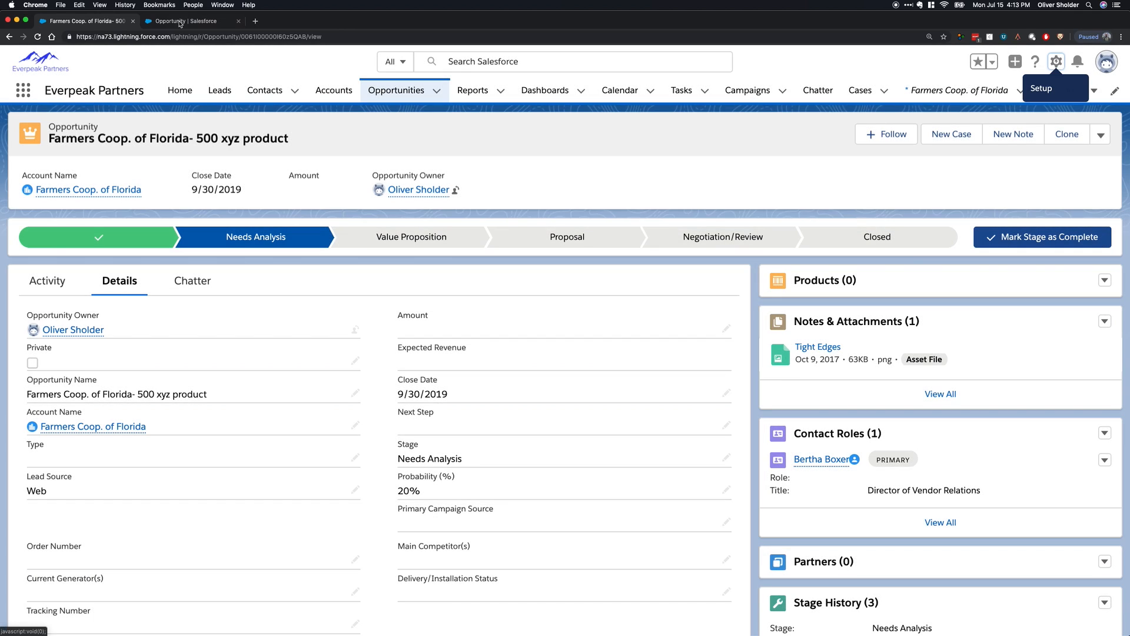
click(186, 21)
click(229, 353)
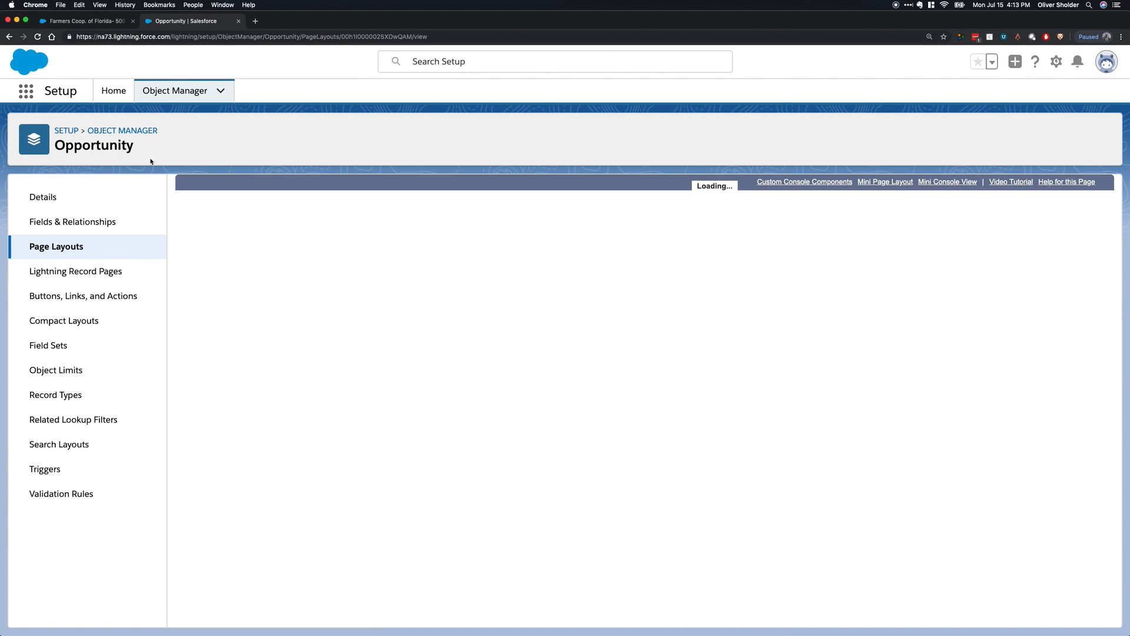
click(239, 294)
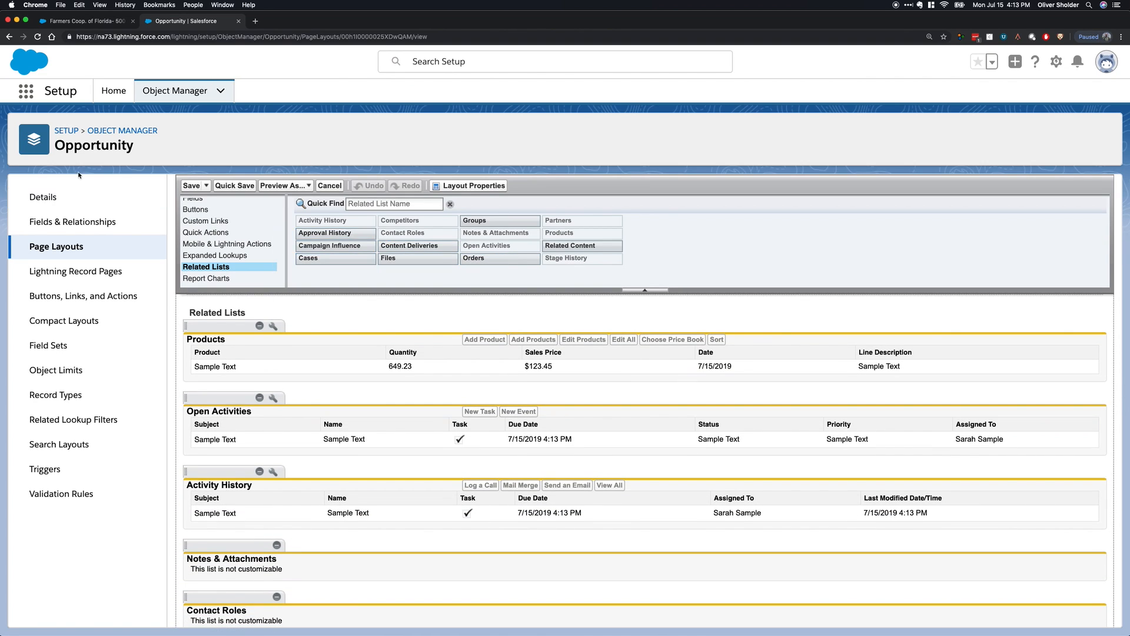
Search Setup for "quote", open Quote Settings and enable quotes for the organization.
click(104, 95)
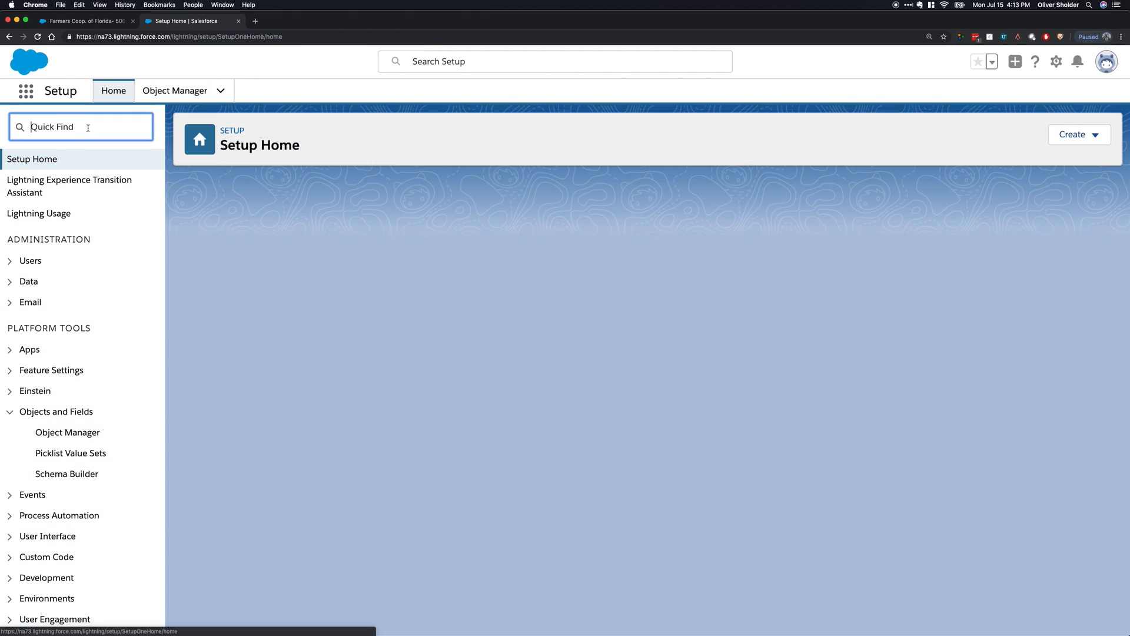
text(quote)
click(84, 222)
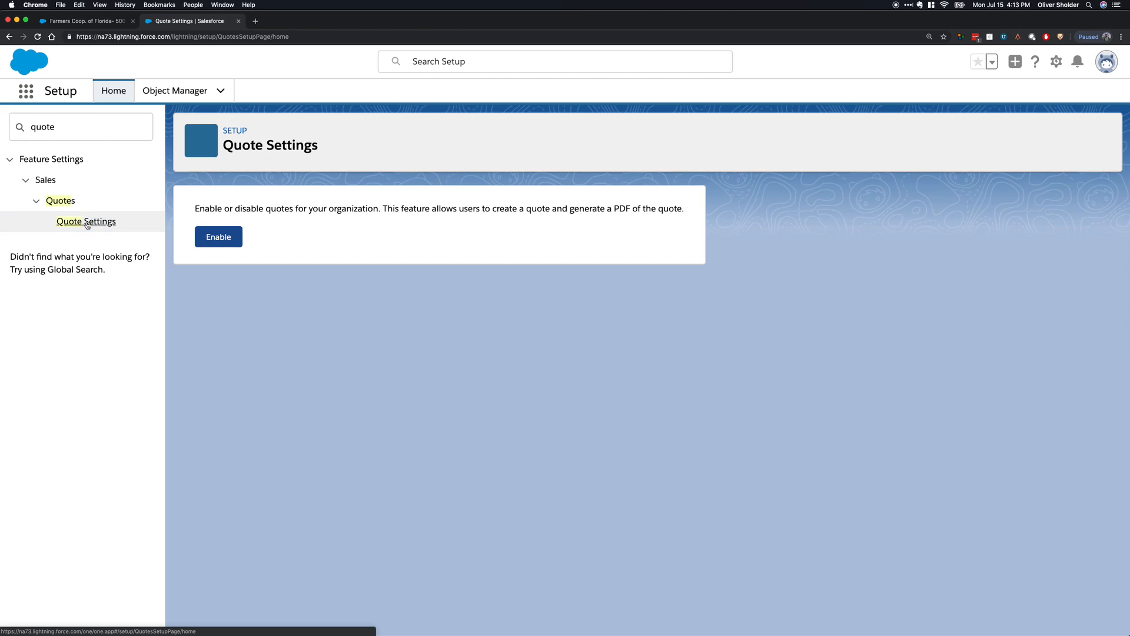
click(227, 236)
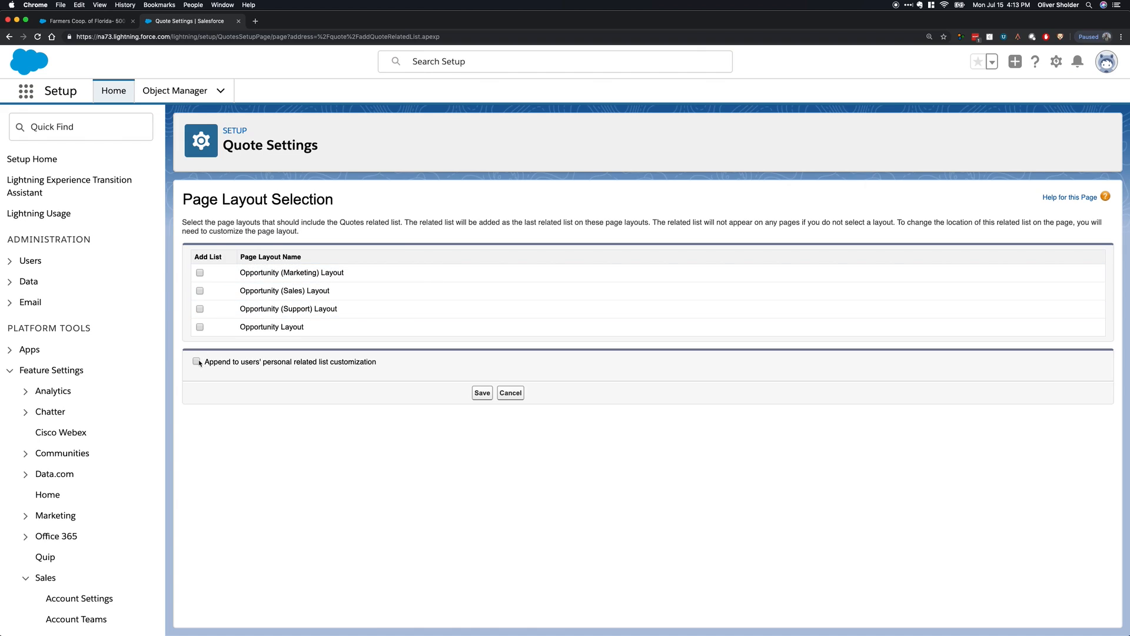
Add the Quotes related list to all four opportunity page layouts, append it to users' personal related list customization, and save.
click(198, 362)
click(199, 309)
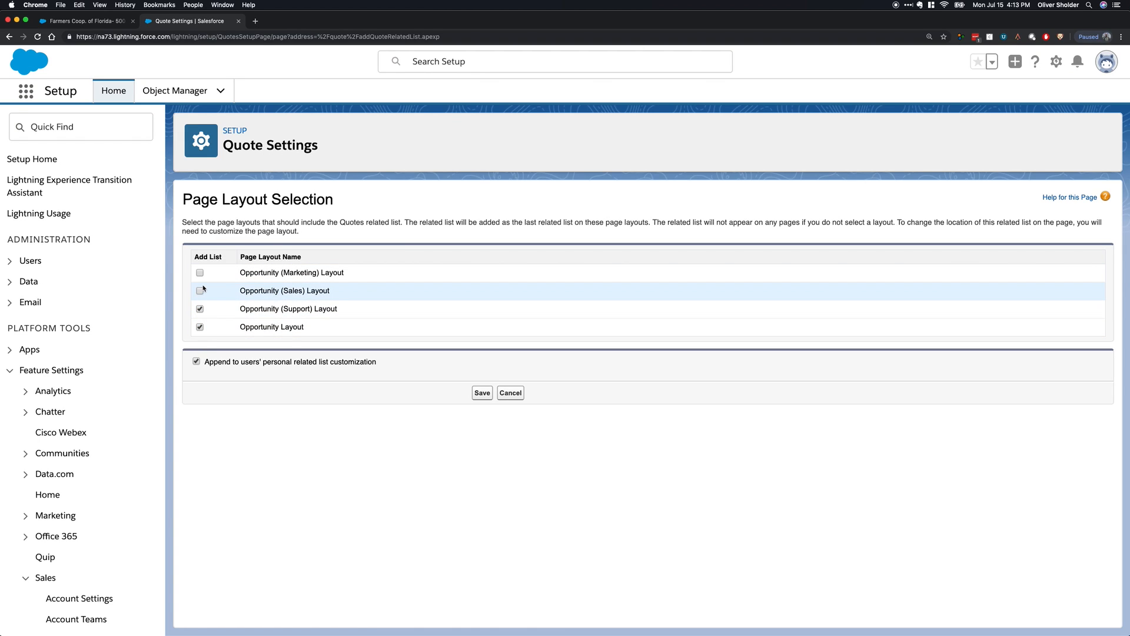
click(200, 273)
click(200, 291)
click(482, 392)
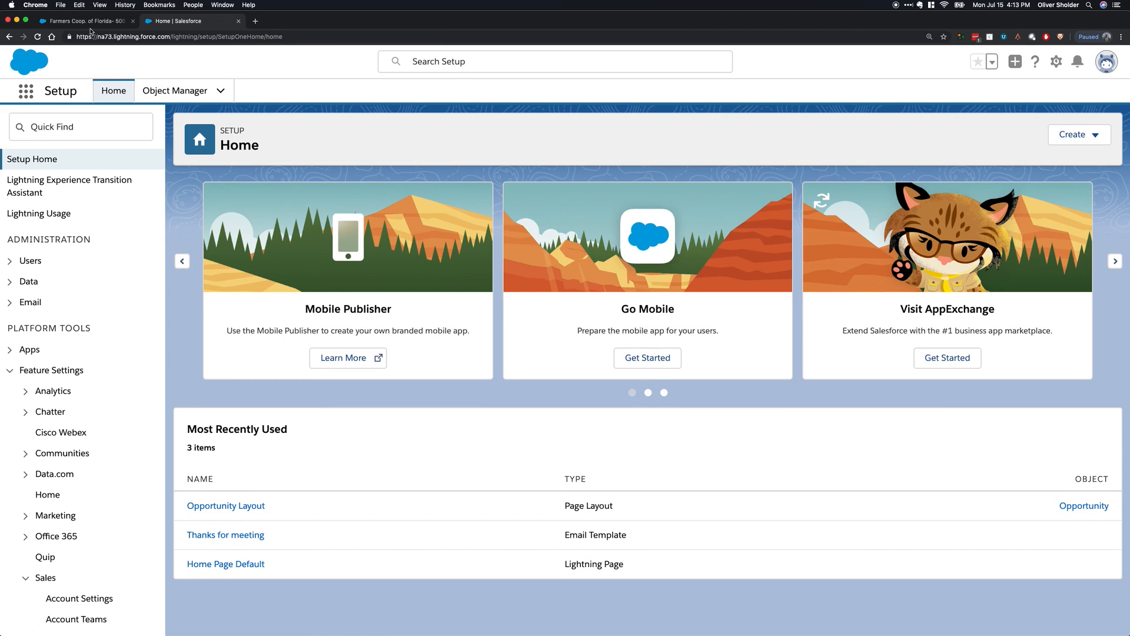
Close Setup, reload the Farmers Coop. of Florida opportunity and locate its Quotes related list.
key(super+w)
key(super+r)
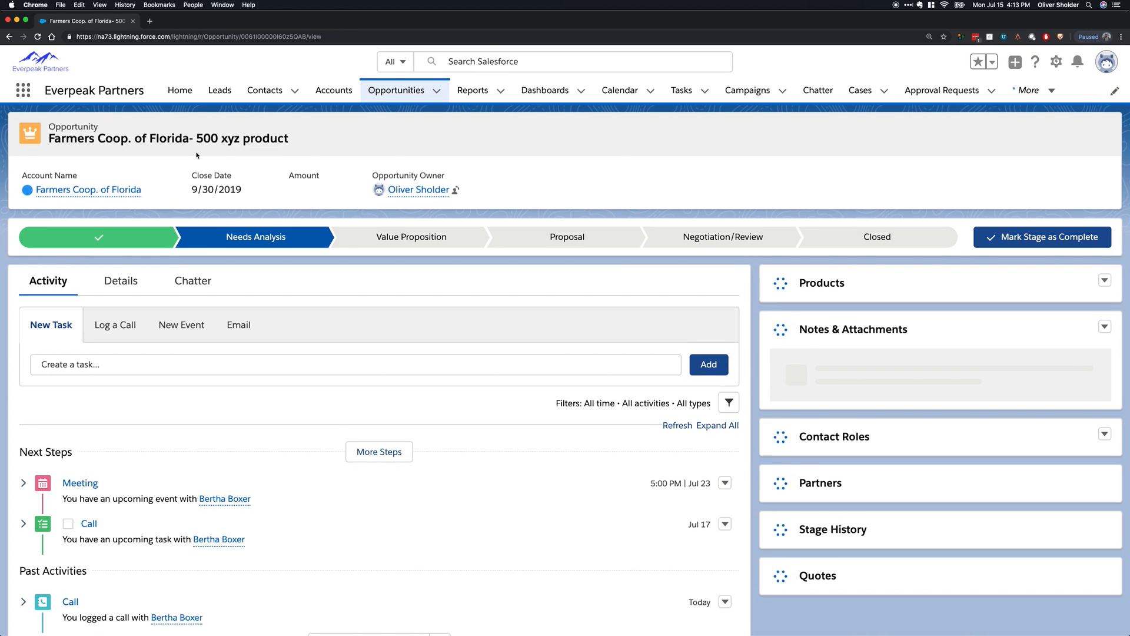
scroll(565, 346, down, 6)
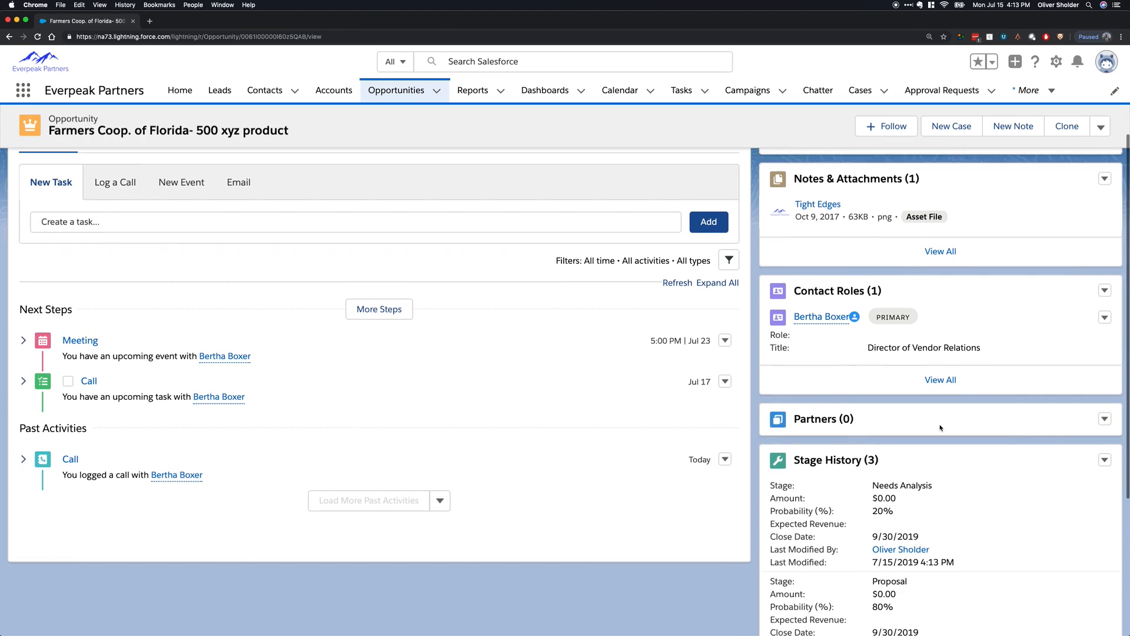
scroll(944, 439, up, 3)
scroll(960, 468, up, 4)
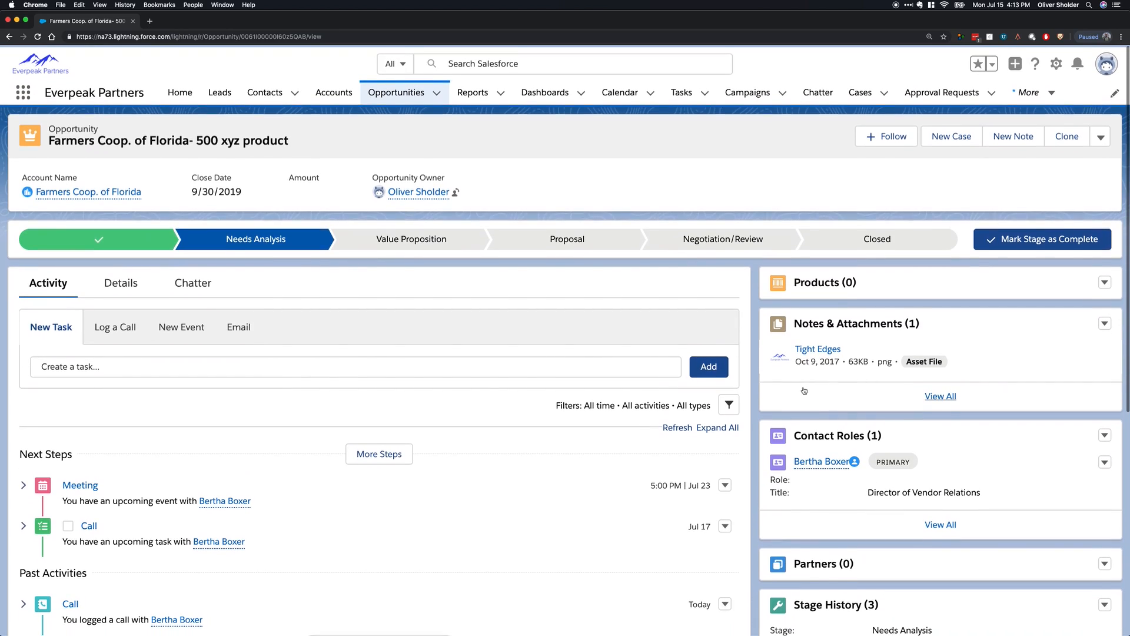
scroll(1001, 530, down, 7)
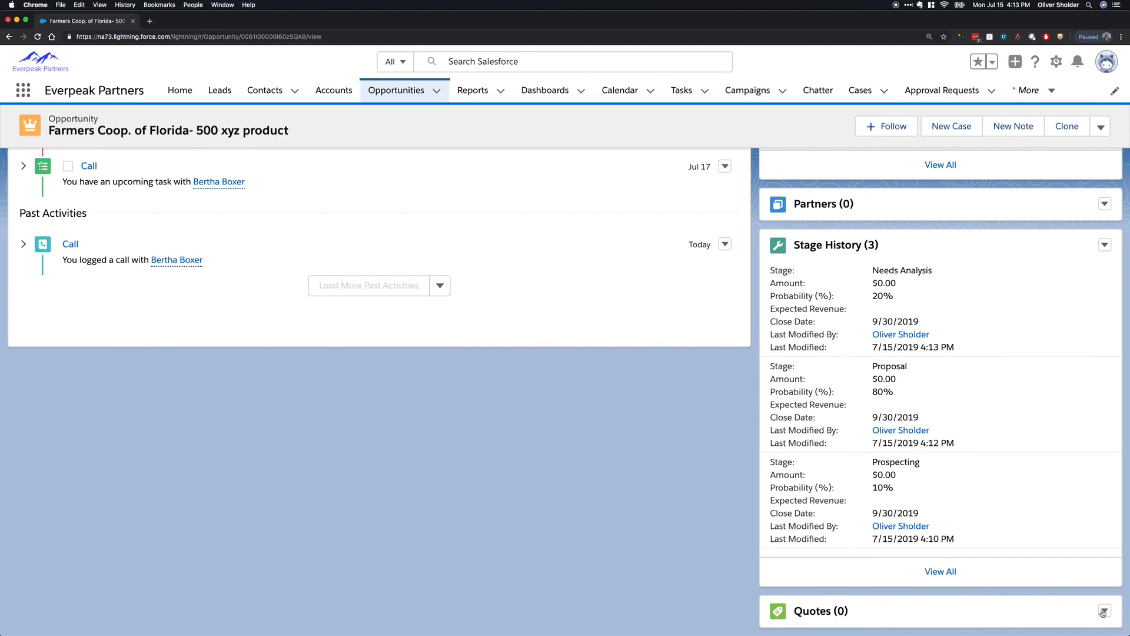
Check the actions offered by the opportunity's Quotes and Products related lists, and return to the opportunity record.
click(1104, 611)
click(678, 493)
scroll(657, 483, up, 7)
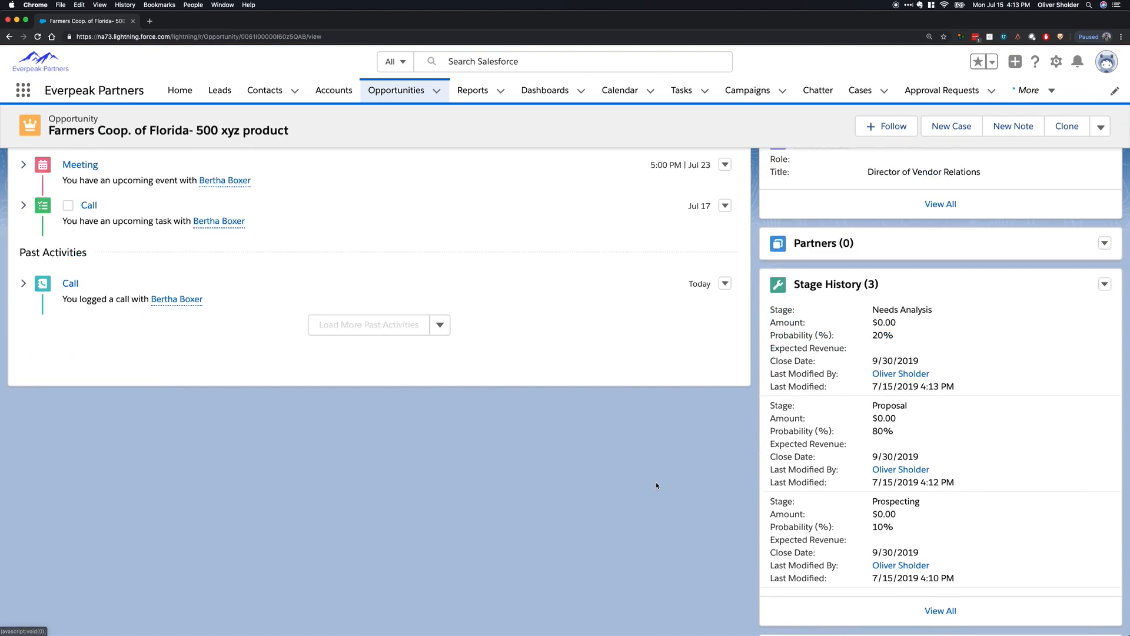
click(1105, 281)
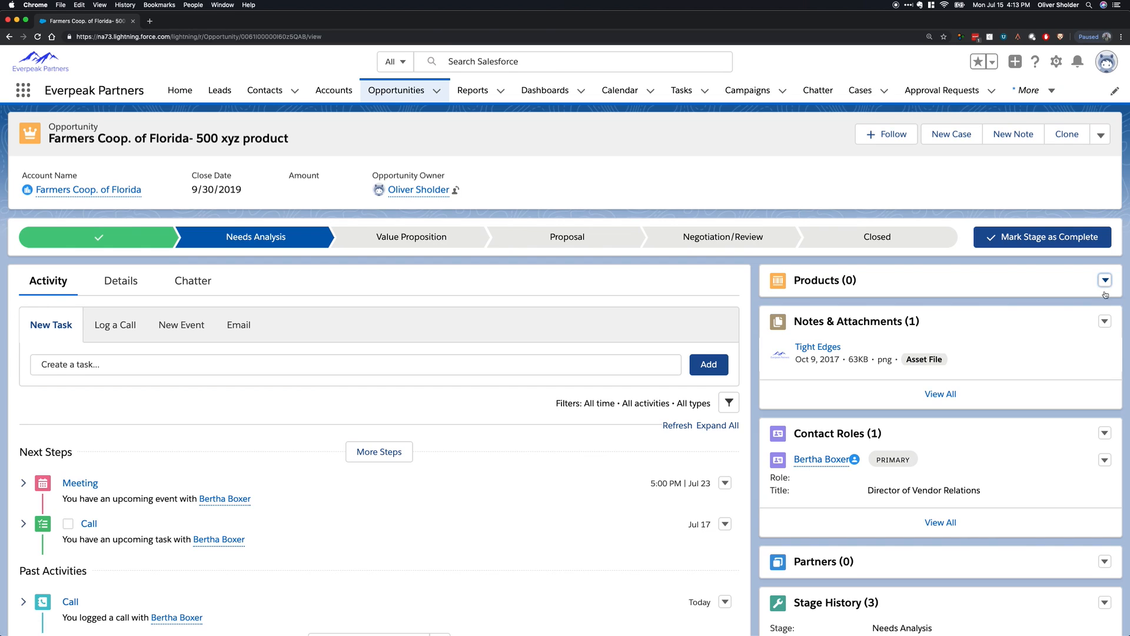
click(1105, 282)
click(761, 403)
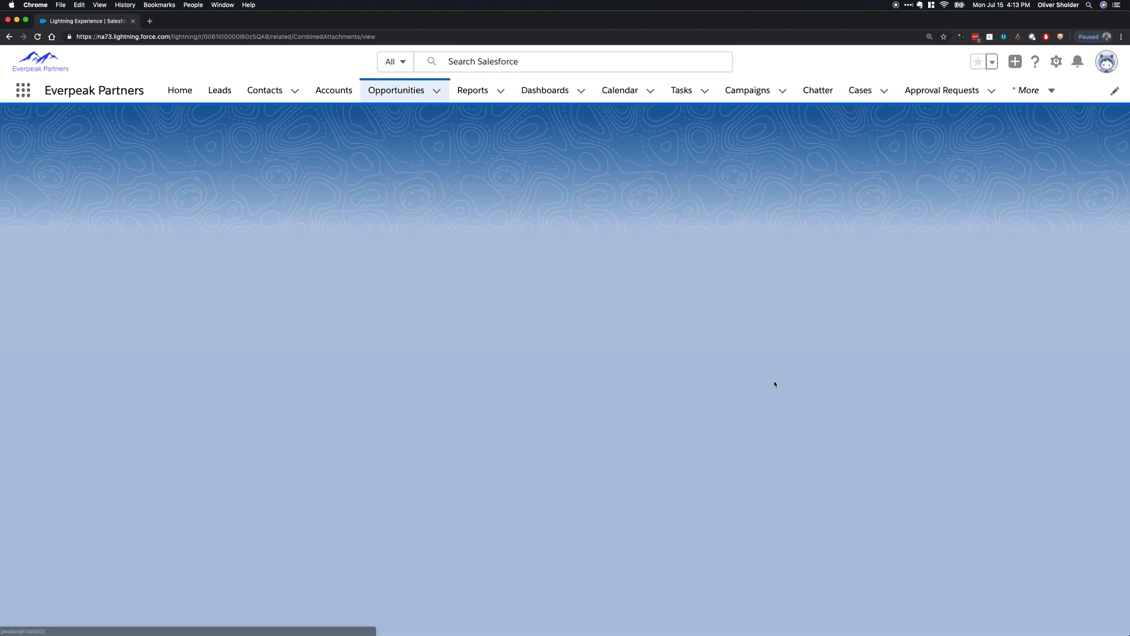
click(10, 37)
Create a new quote named "500 ABC Generators" from the opportunity's Quotes related list and save it.
scroll(962, 502, down, 6)
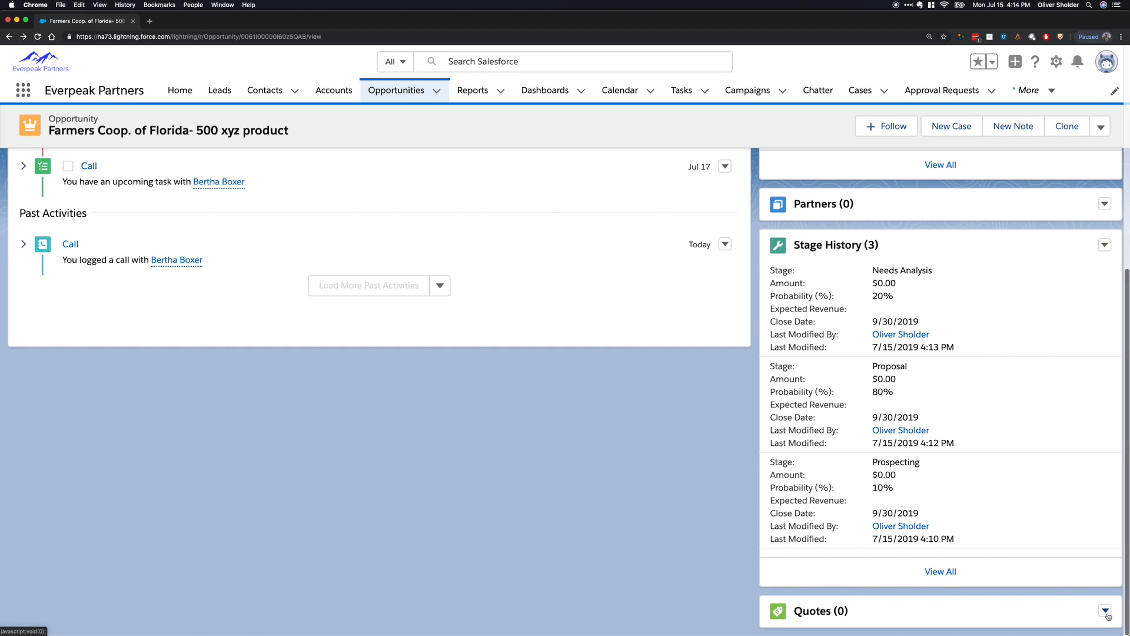
click(1106, 612)
click(1073, 581)
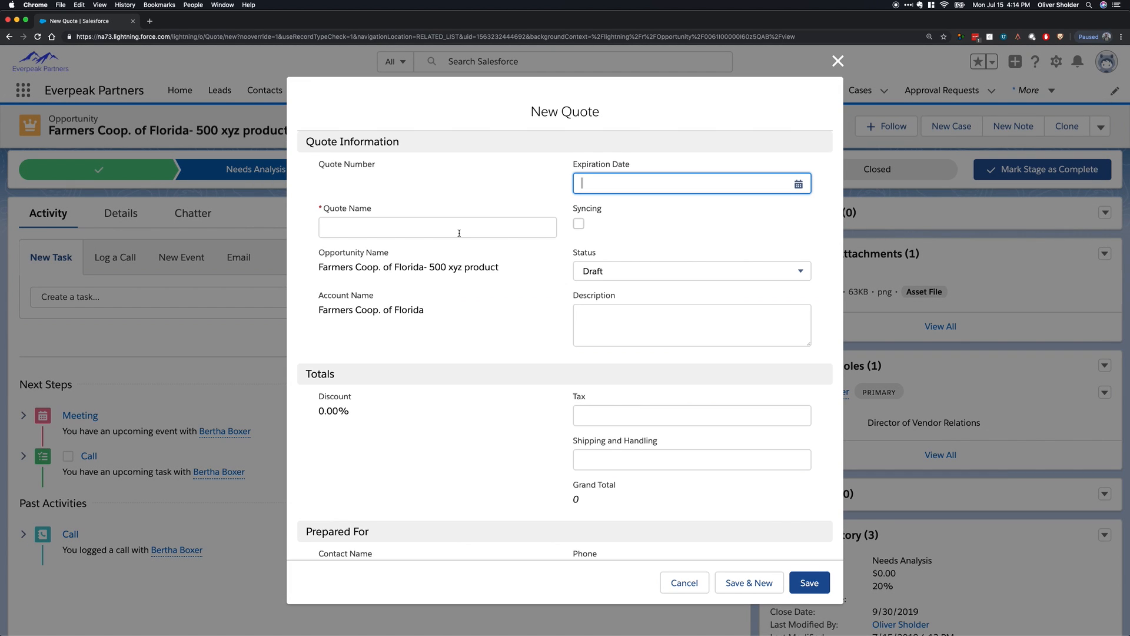
click(452, 229)
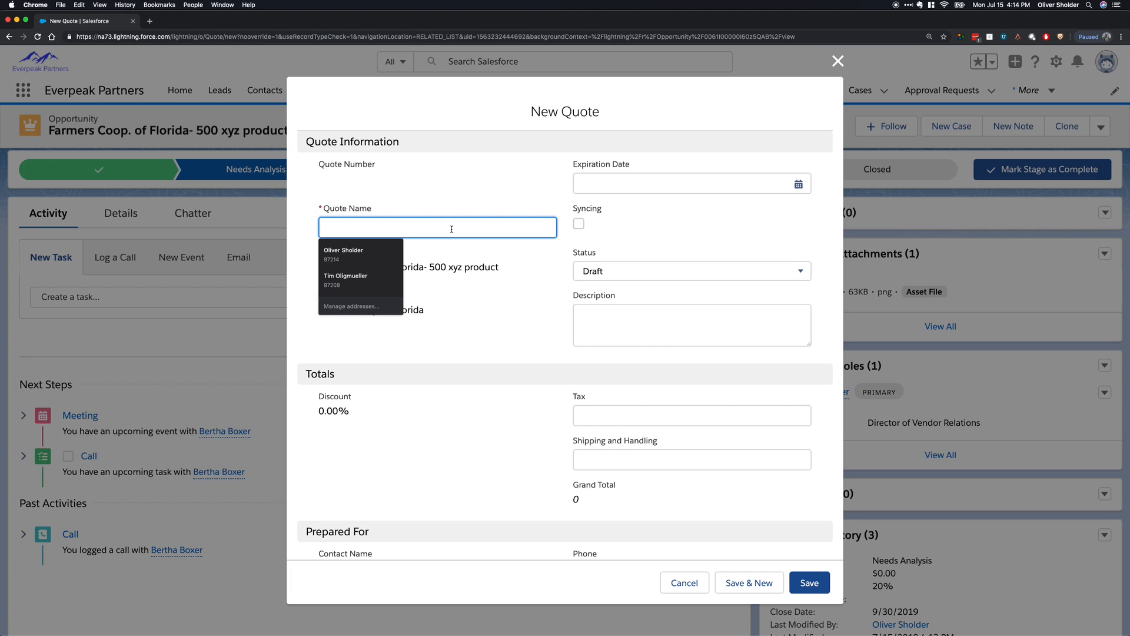
text(k)
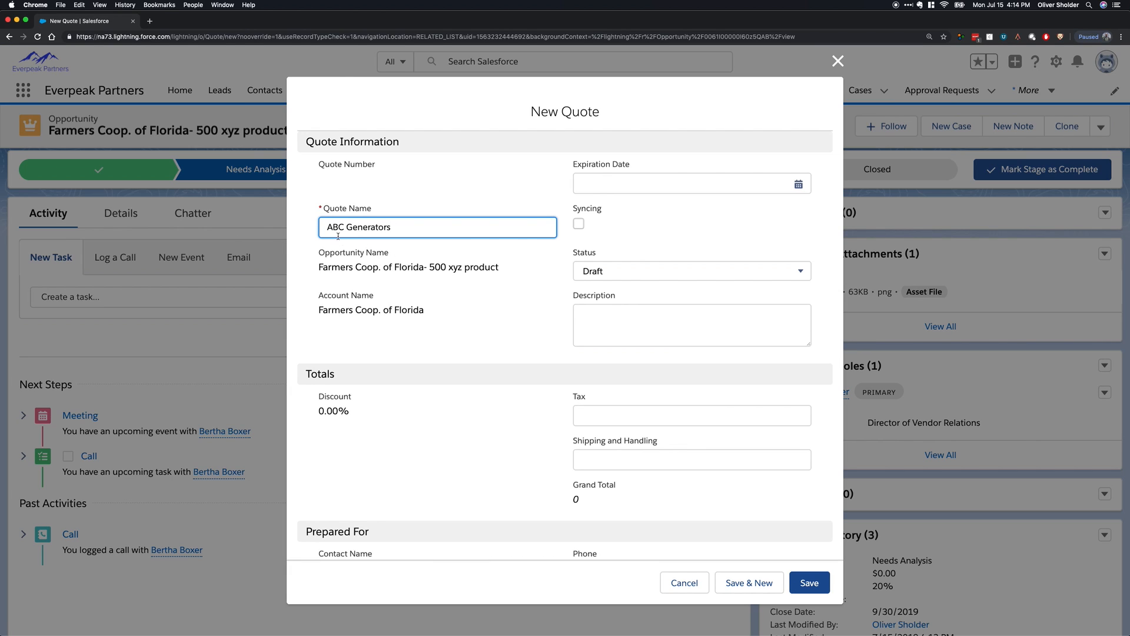
text(500)
click(827, 585)
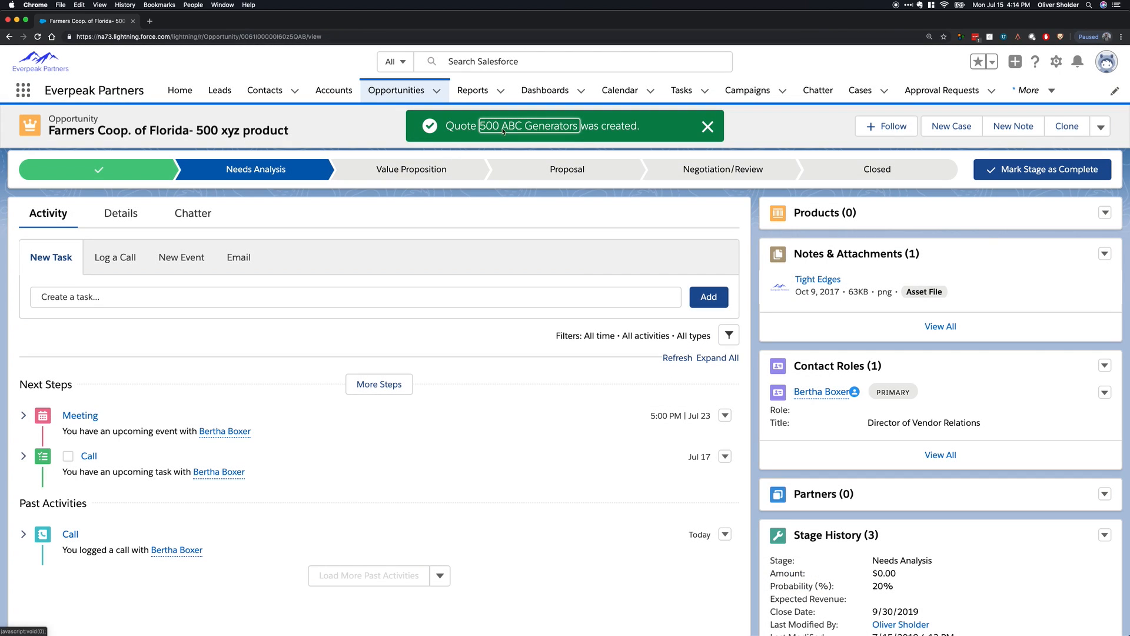
Open the new quote and select GenWatt Diesel 200kW, GenWatt Propane 500kW, Installation: Industrial - Medium and Installation: Industrial - High as its products.
click(503, 127)
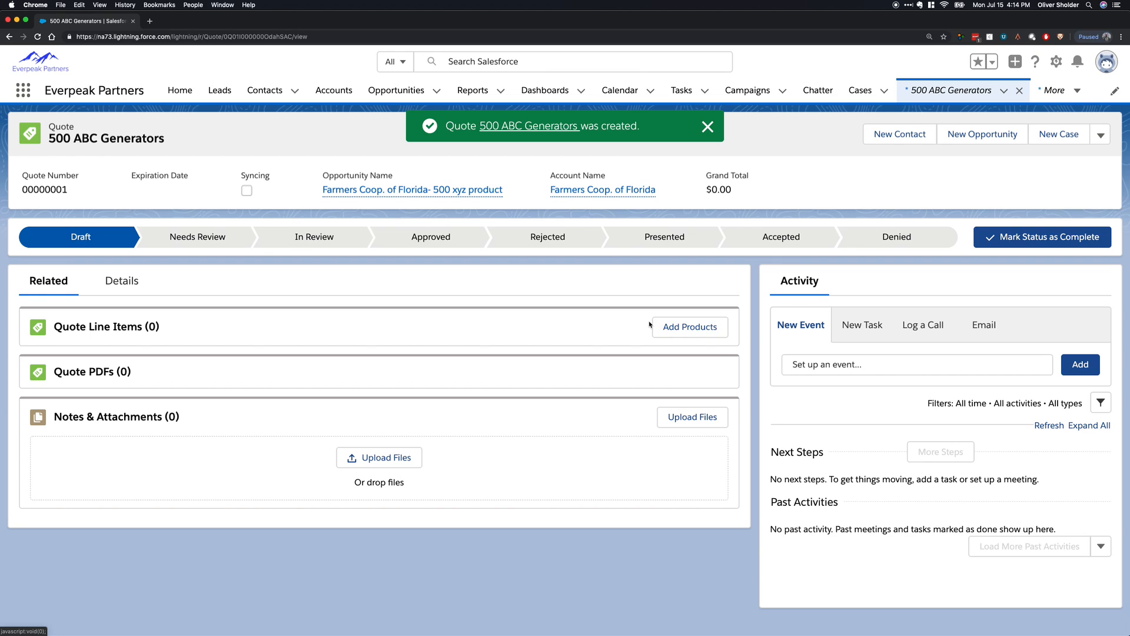
click(704, 331)
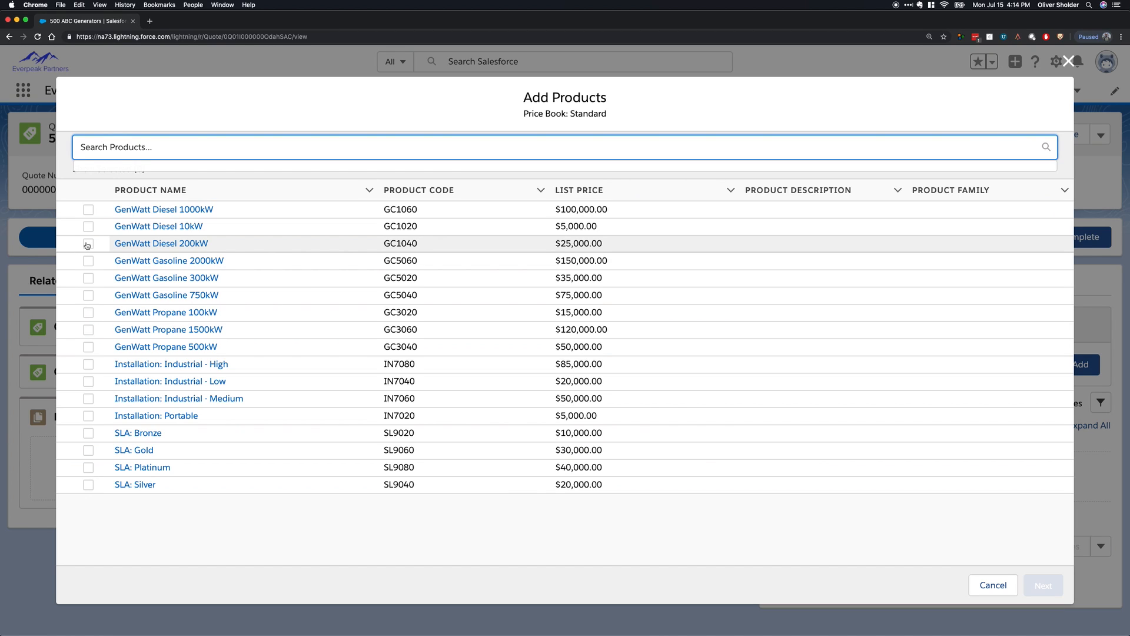
click(88, 244)
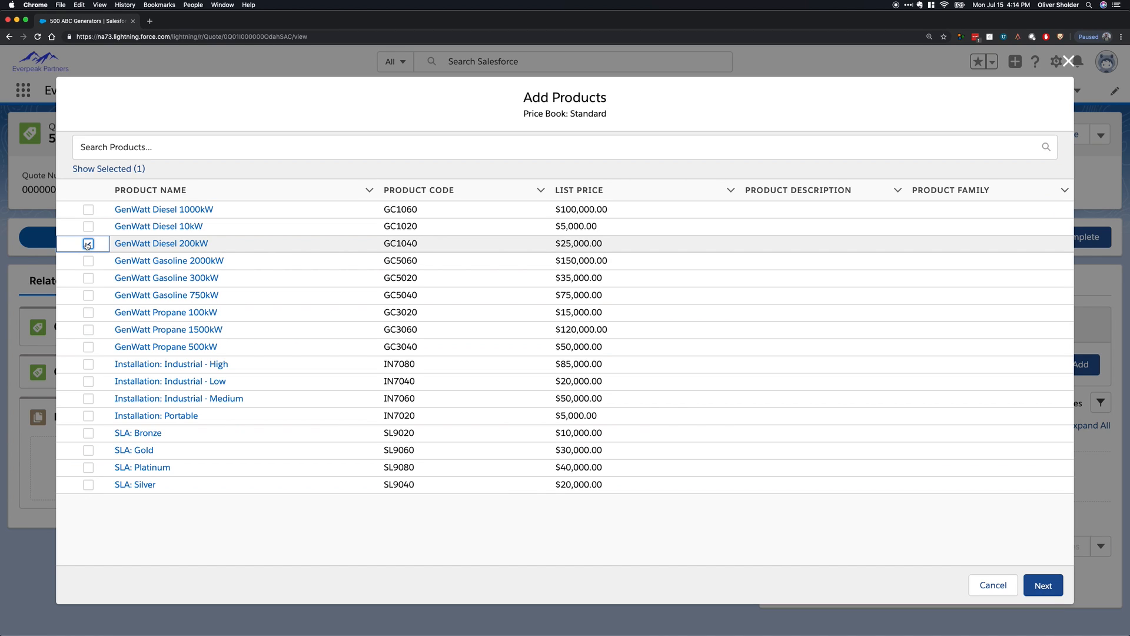
click(89, 349)
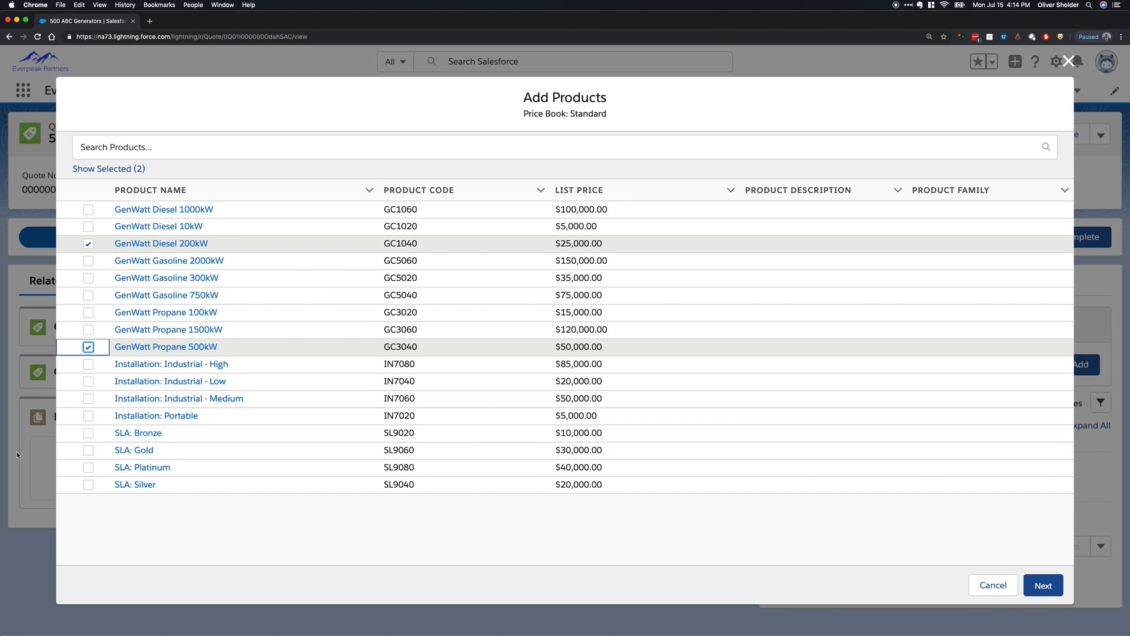
click(86, 398)
click(94, 366)
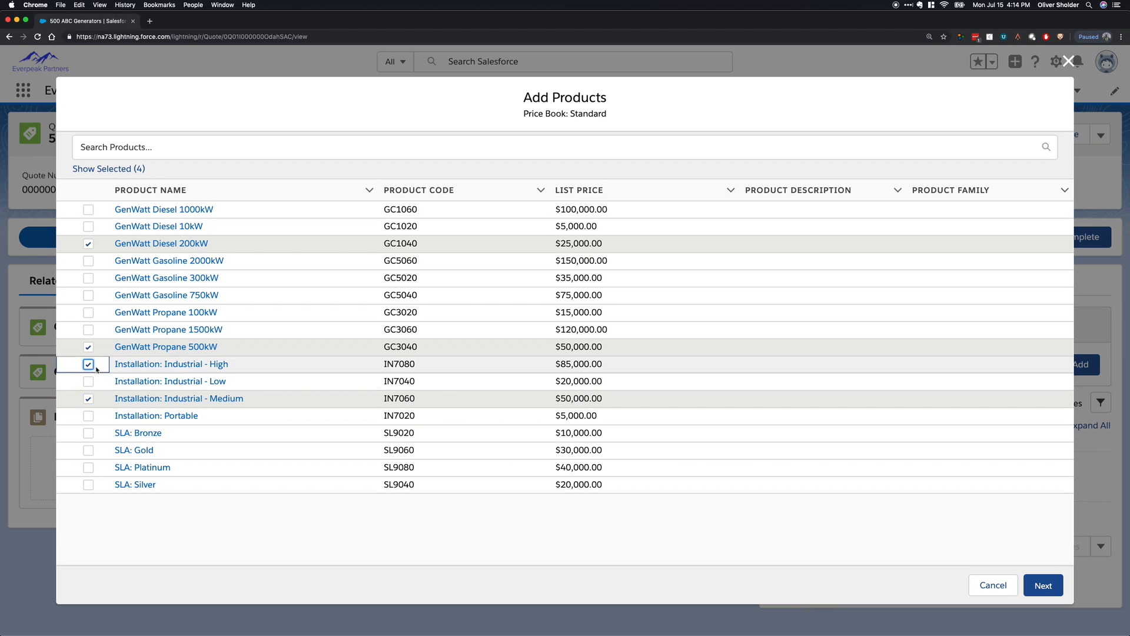
click(1033, 585)
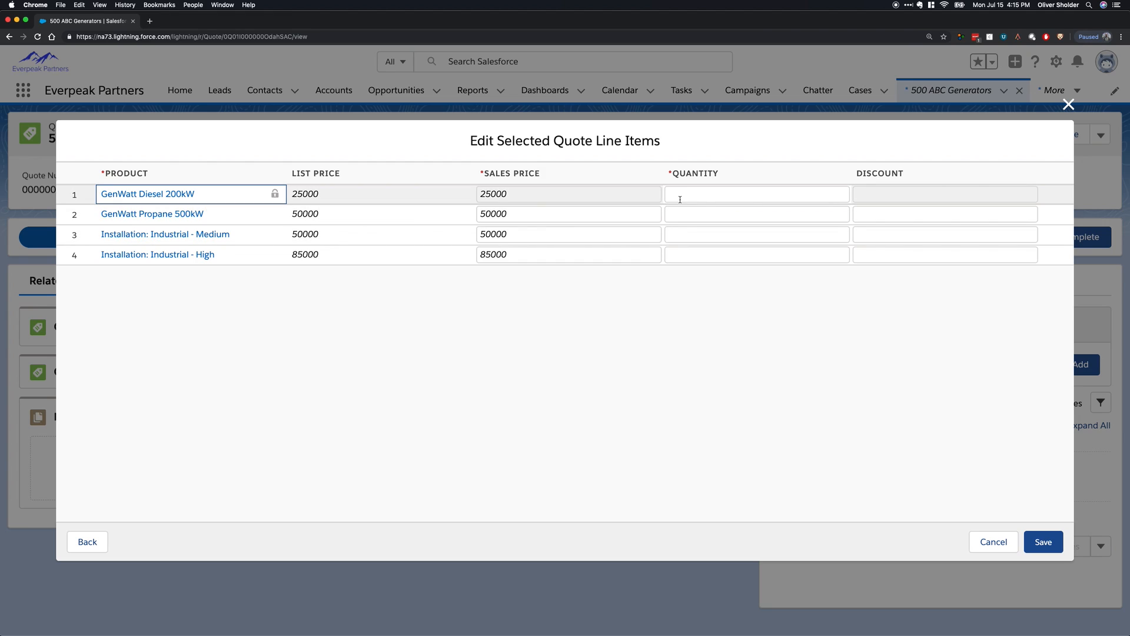
Set the line item quantities to 500 for GenWatt Diesel 200kW, 20 for GenWatt Propane 500kW, and 1 for each installation.
click(688, 253)
text(1)
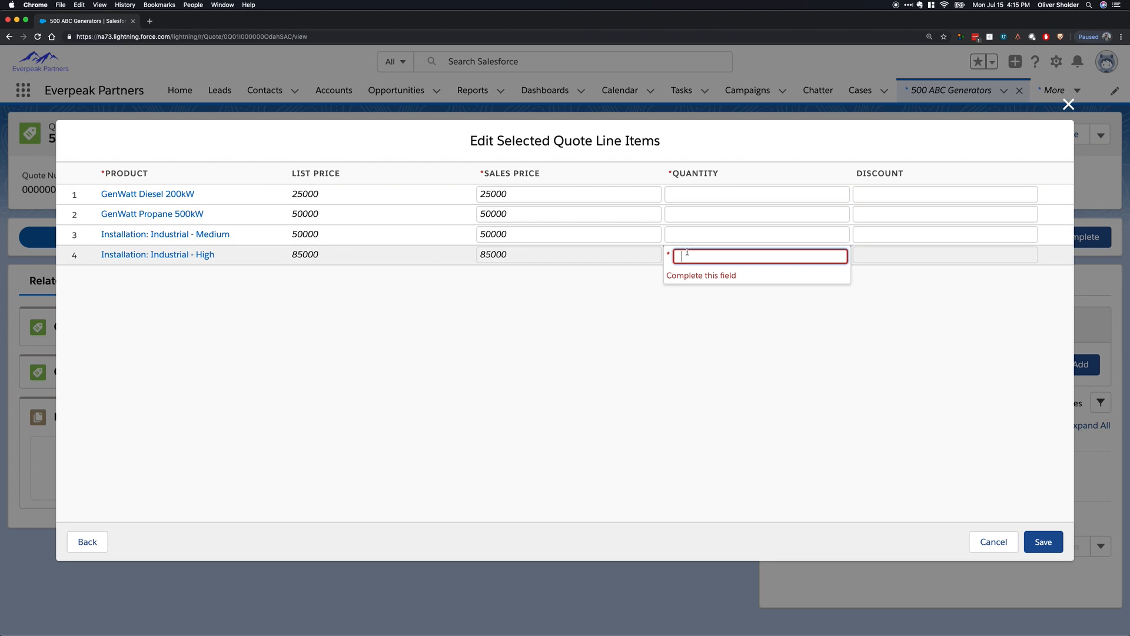
click(693, 234)
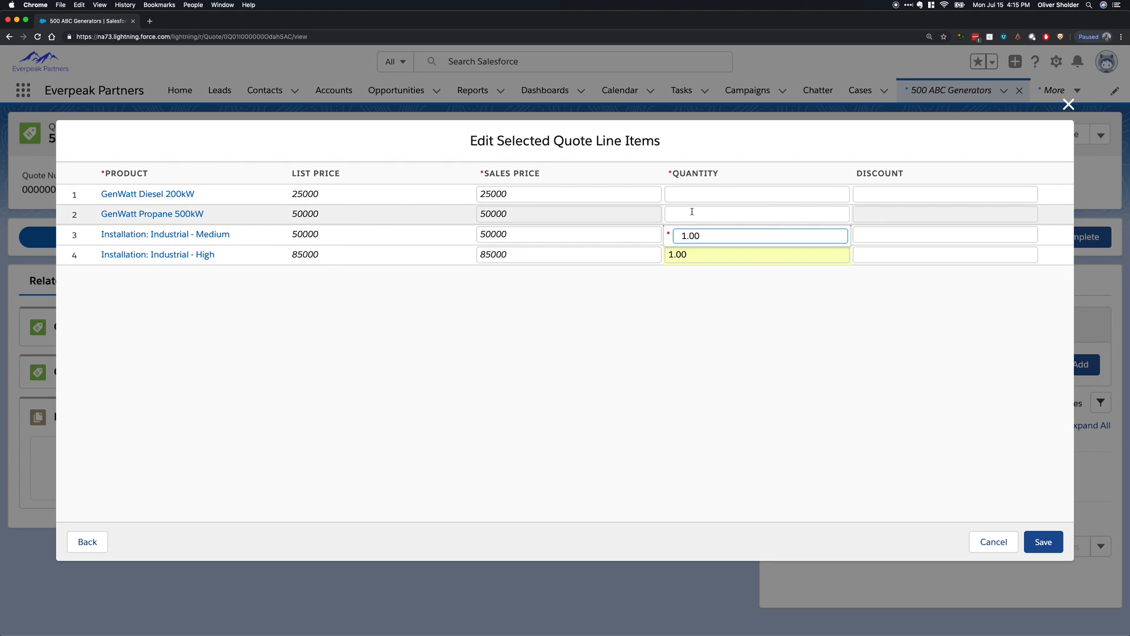
click(692, 214)
text(20)
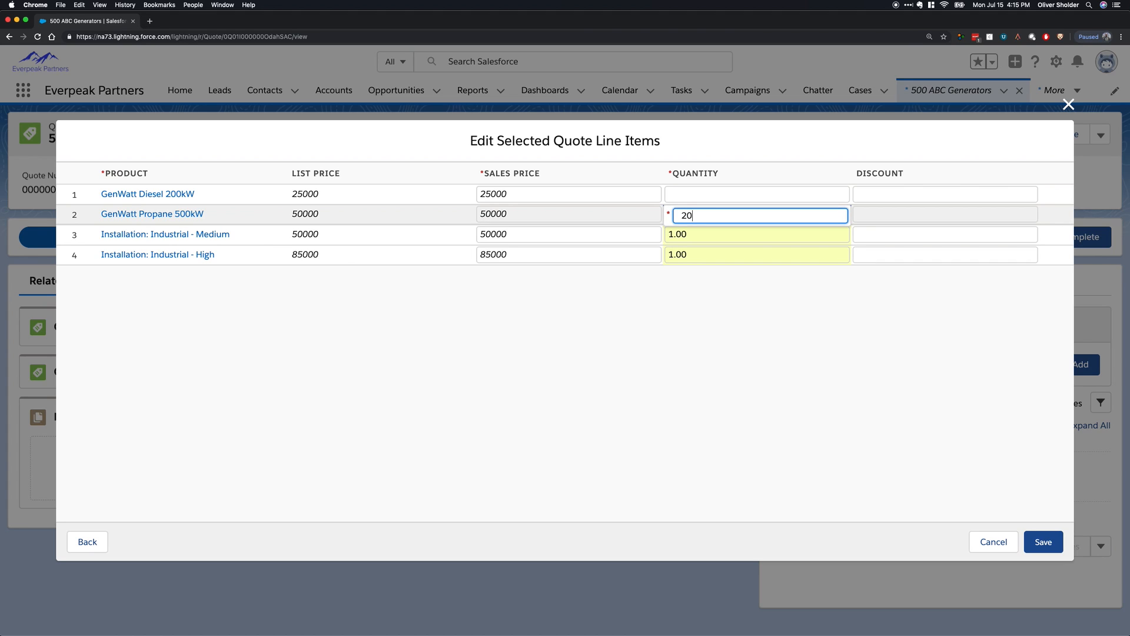
click(695, 195)
text(500)
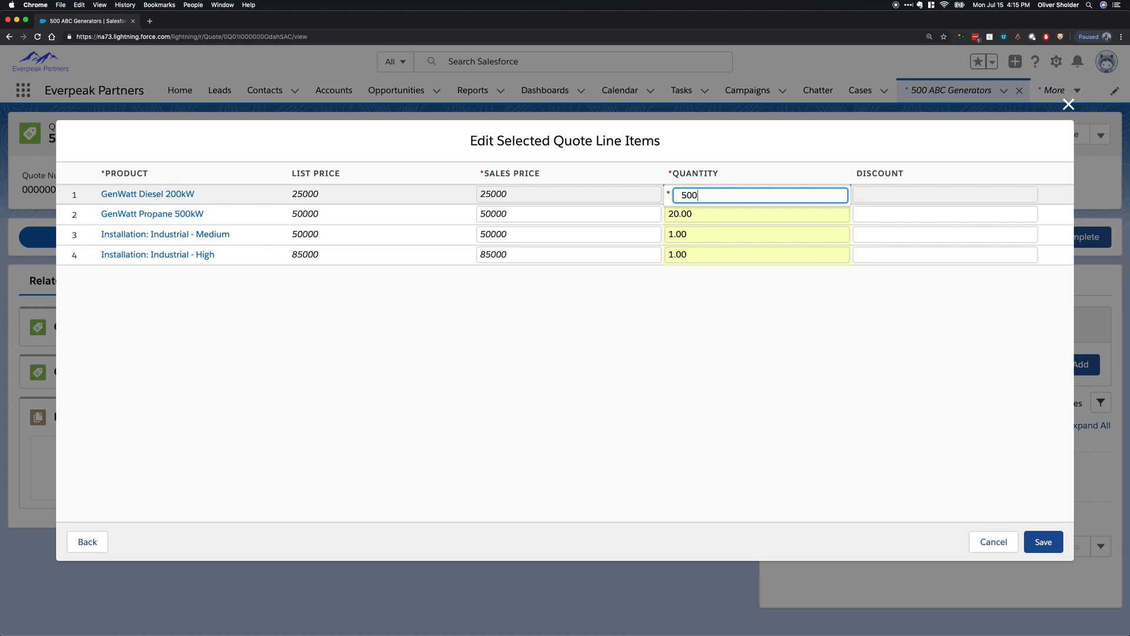
click(702, 390)
Check the discount and sales price fields of the GenWatt Diesel 200kW line item and save the quote line items.
click(860, 193)
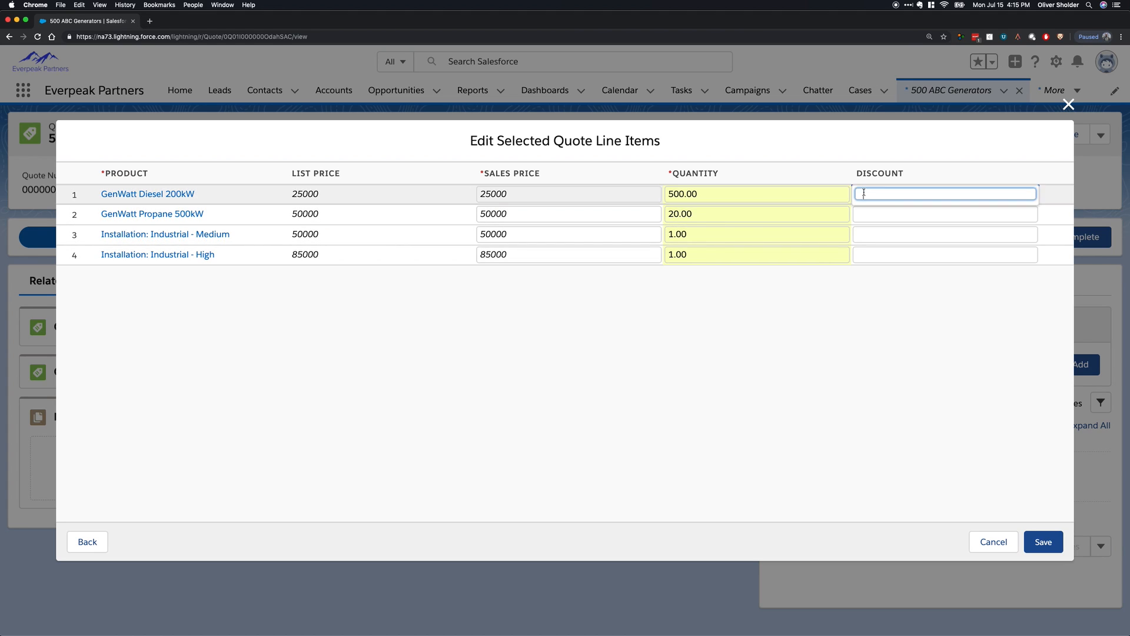
click(502, 194)
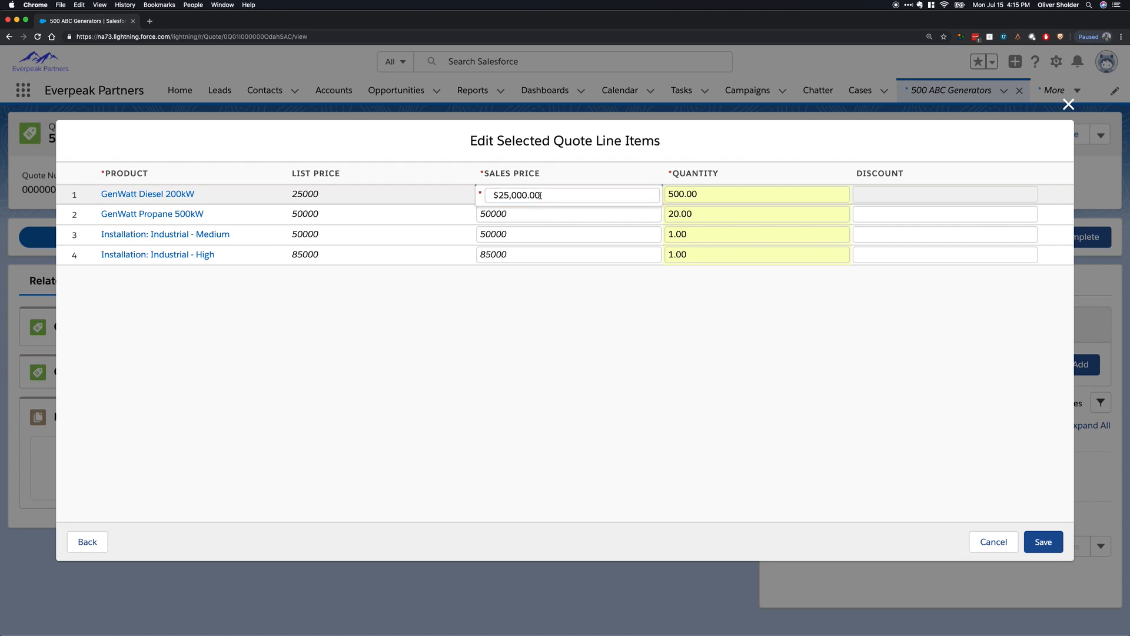
drag(537, 195, 471, 206)
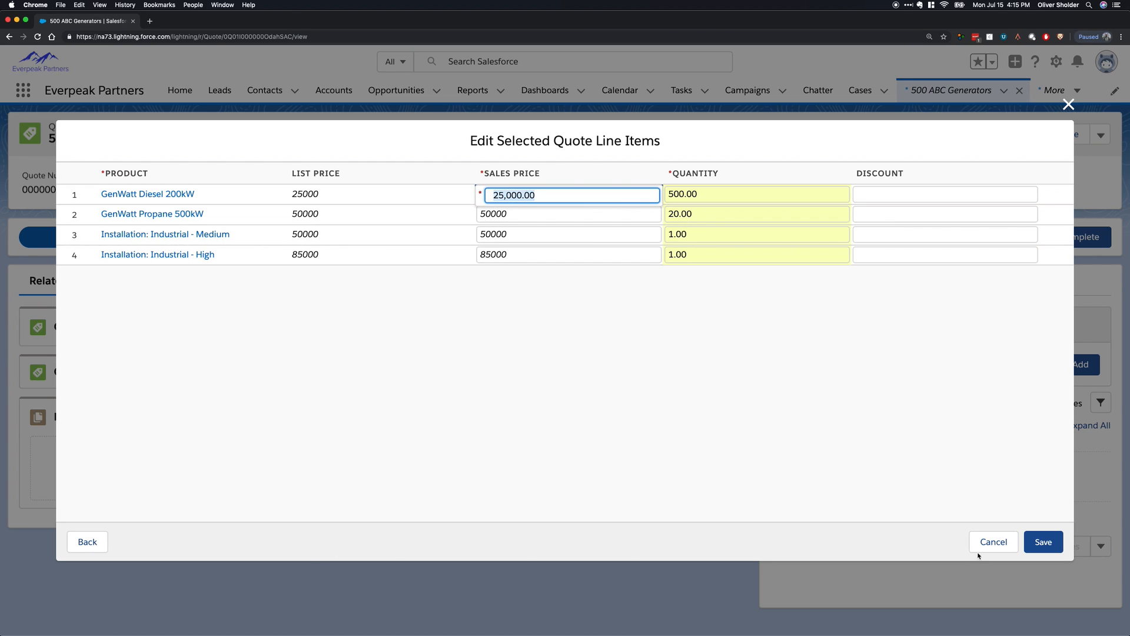
click(933, 183)
click(866, 191)
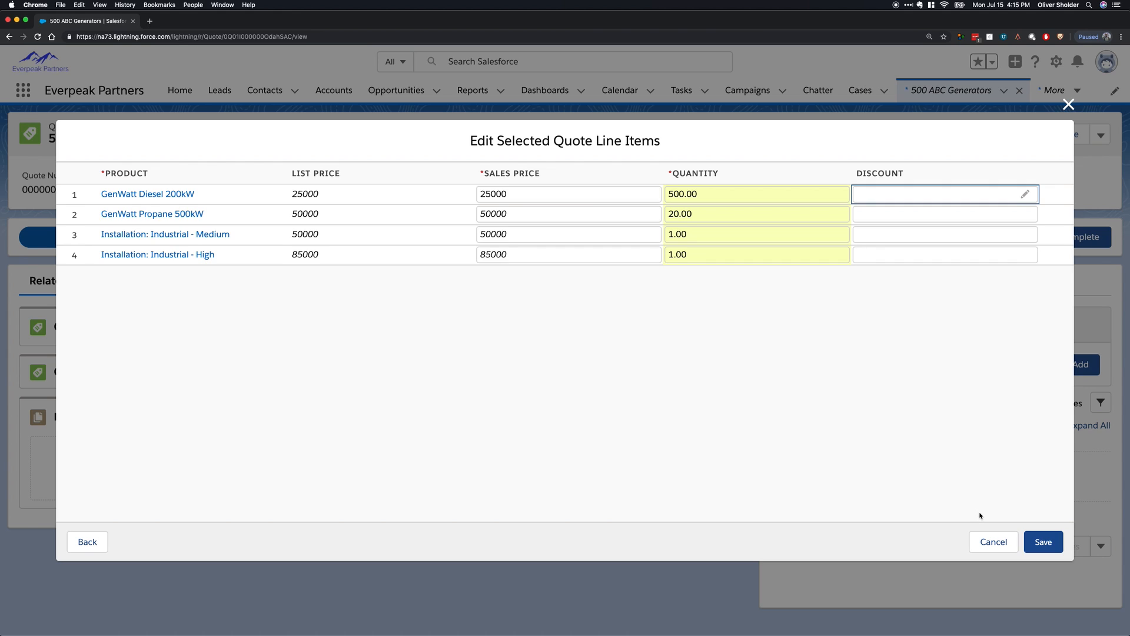
click(1042, 541)
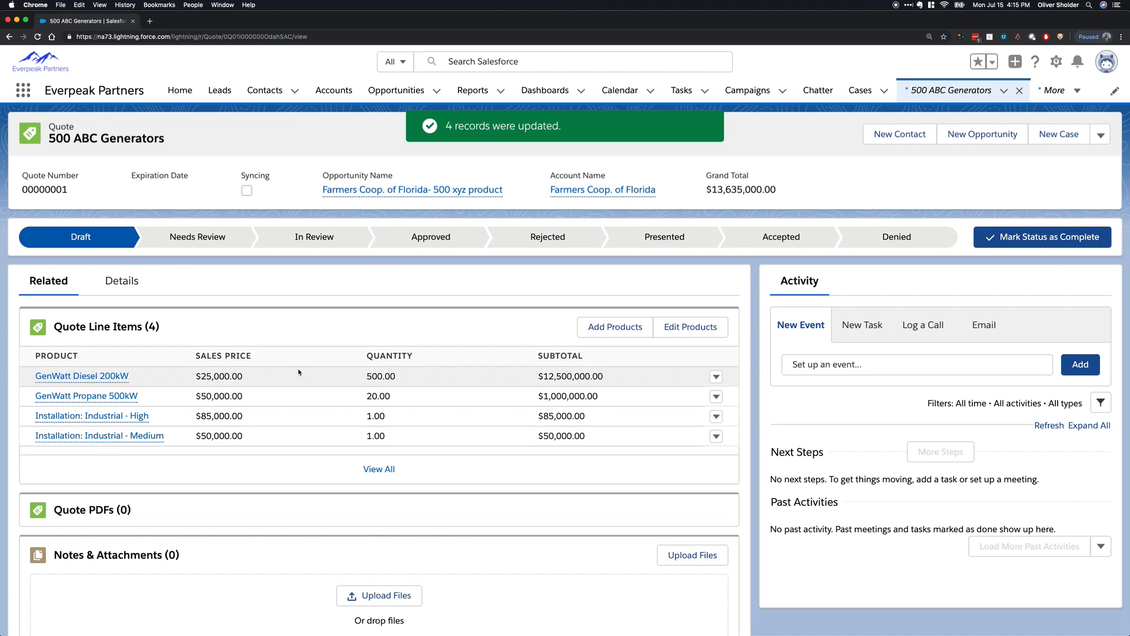
Return to the quote's opportunity and create another quote named "400" from its Quotes related list.
click(433, 189)
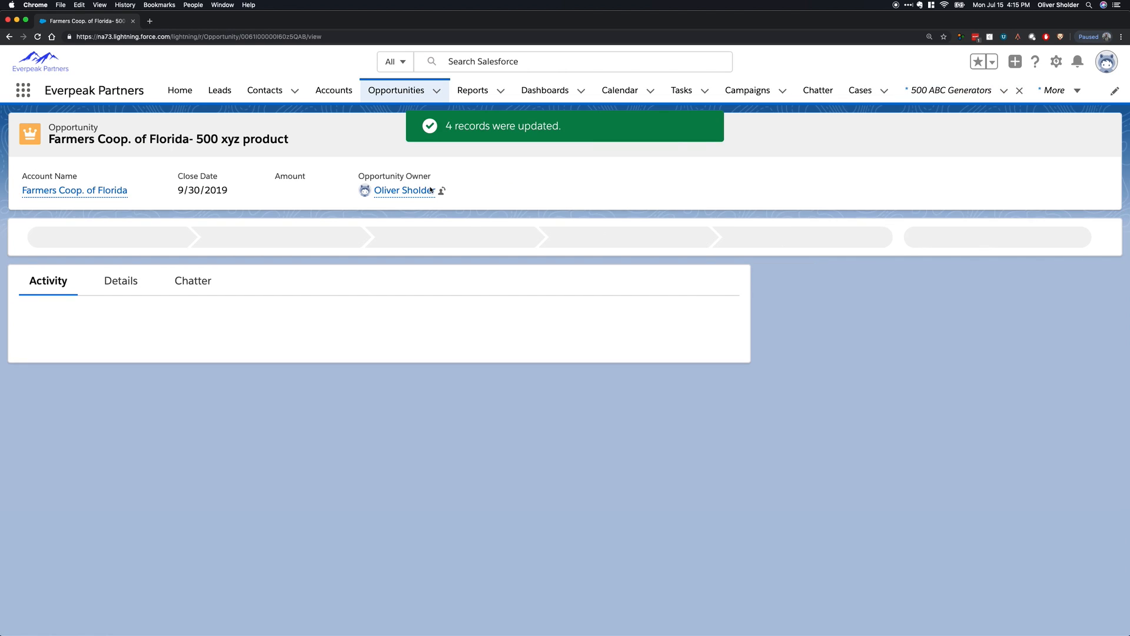
scroll(967, 445, down, 8)
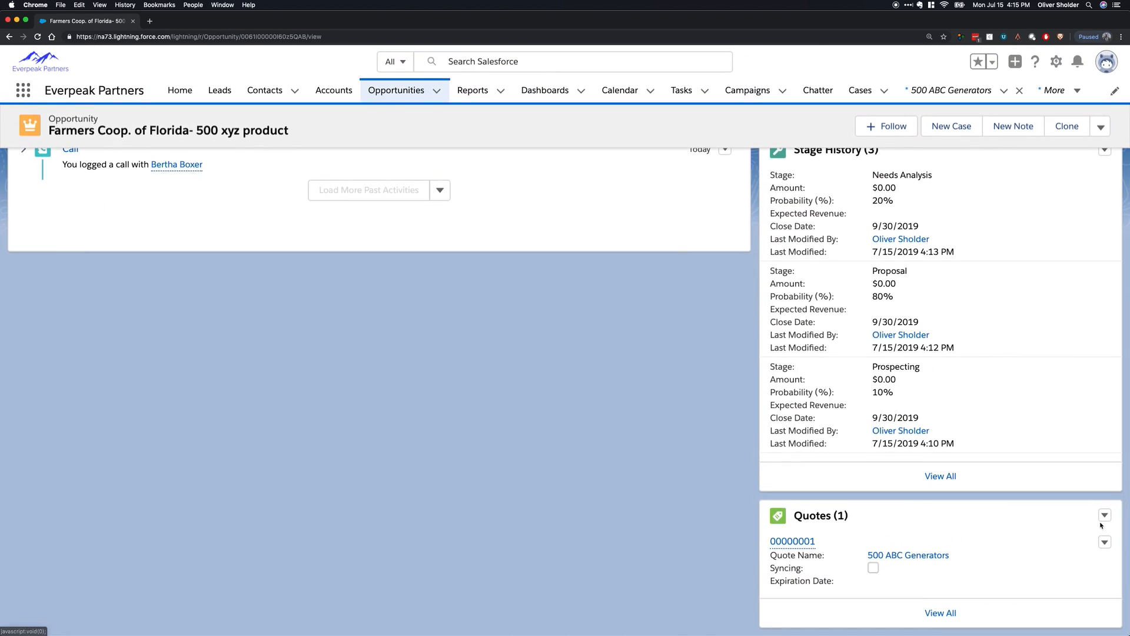
click(1105, 515)
click(1092, 538)
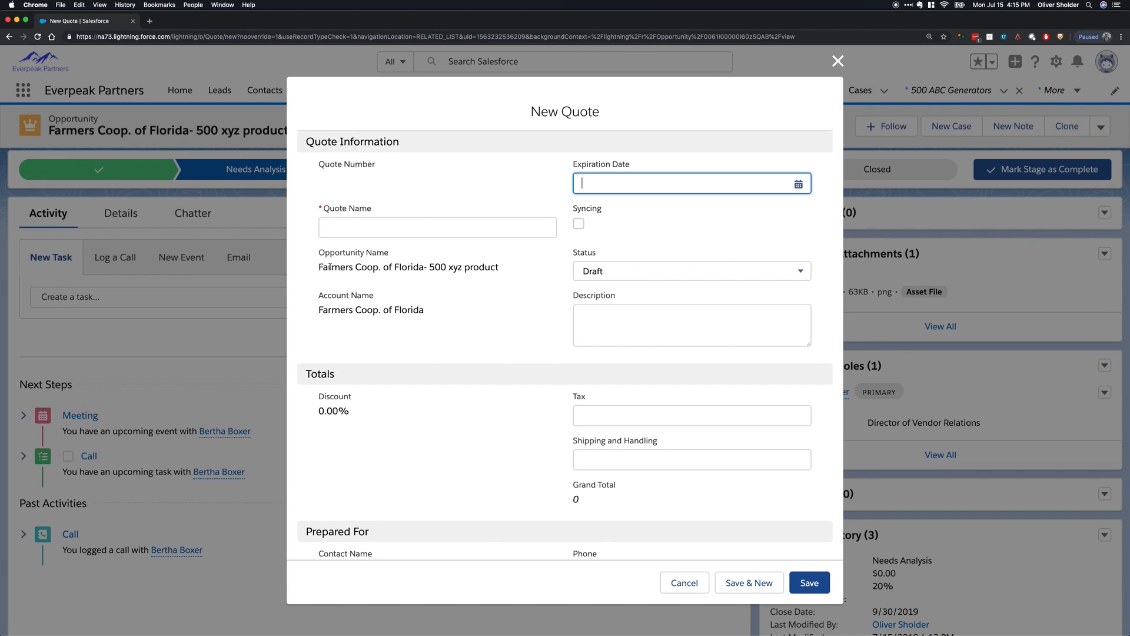
click(351, 230)
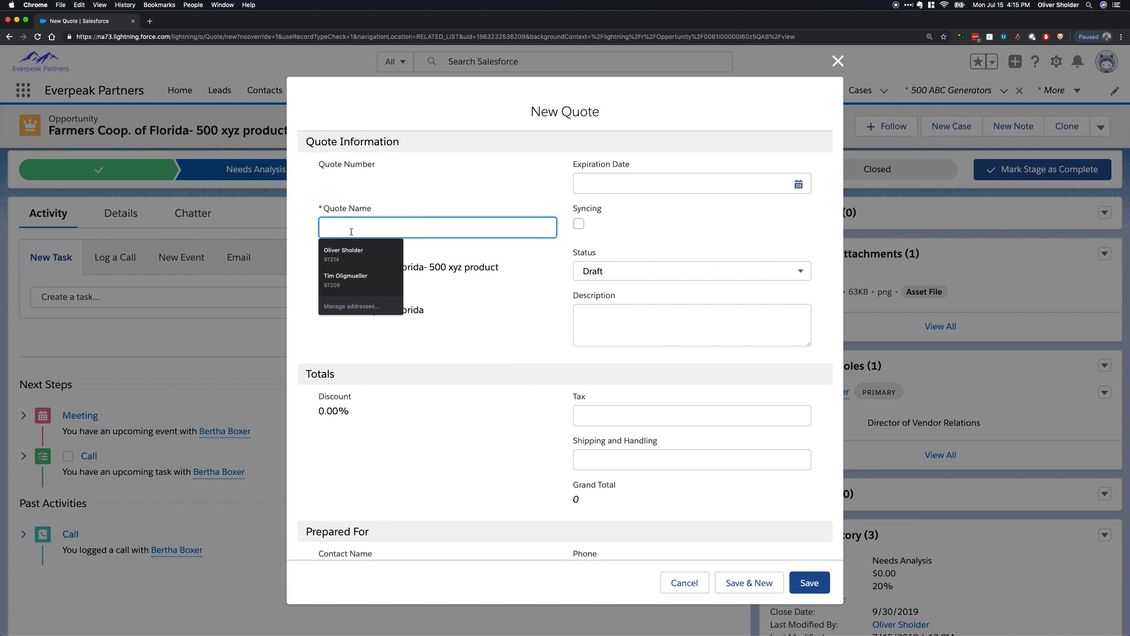
text(400)
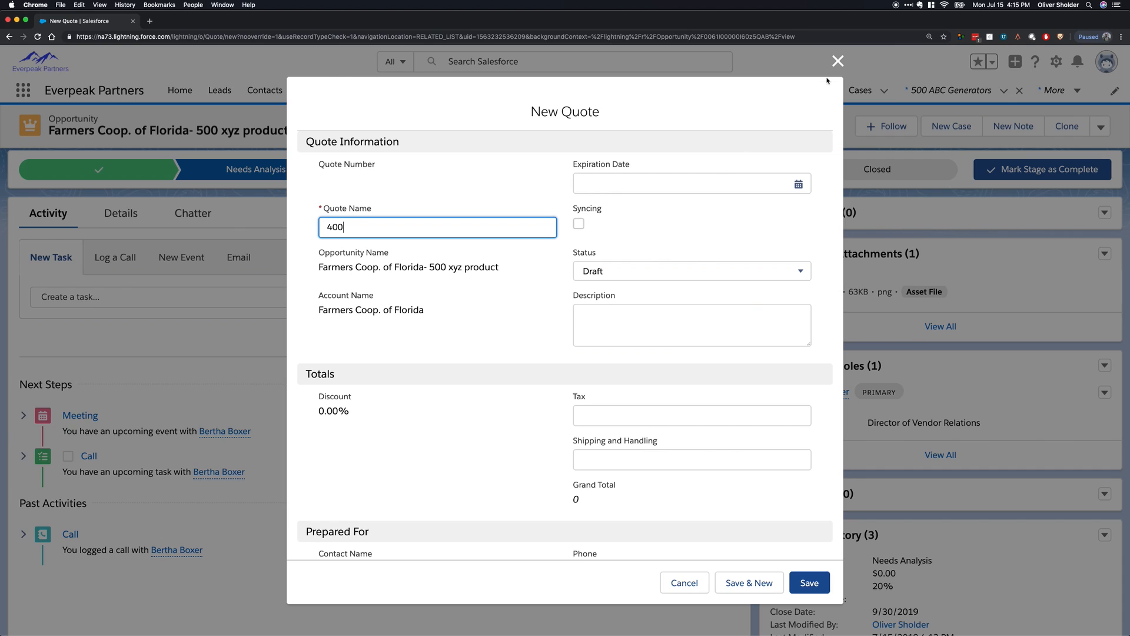
click(812, 584)
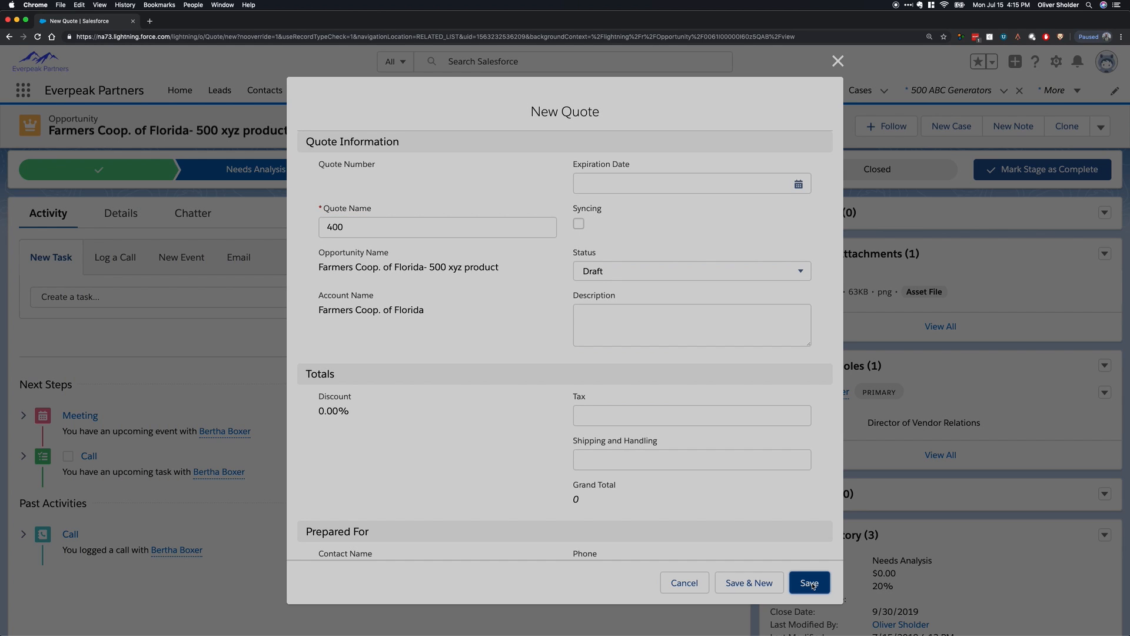
Open the 400 quote and select GenWatt Gasoline 750kW and Installation: Industrial - Low as its products.
scroll(966, 448, down, 10)
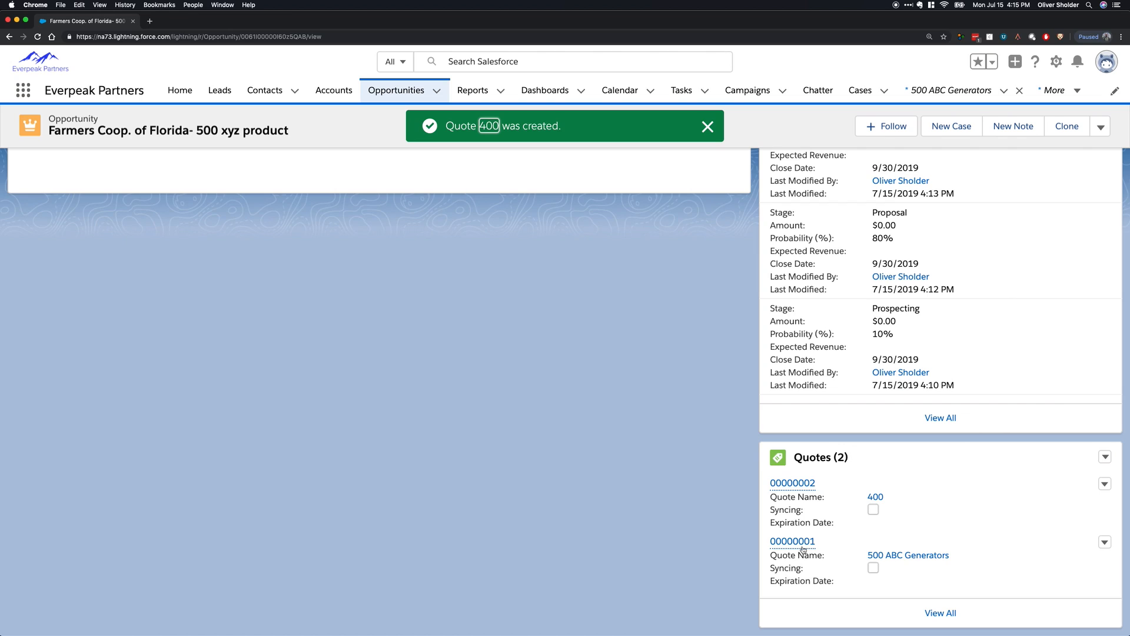
click(790, 484)
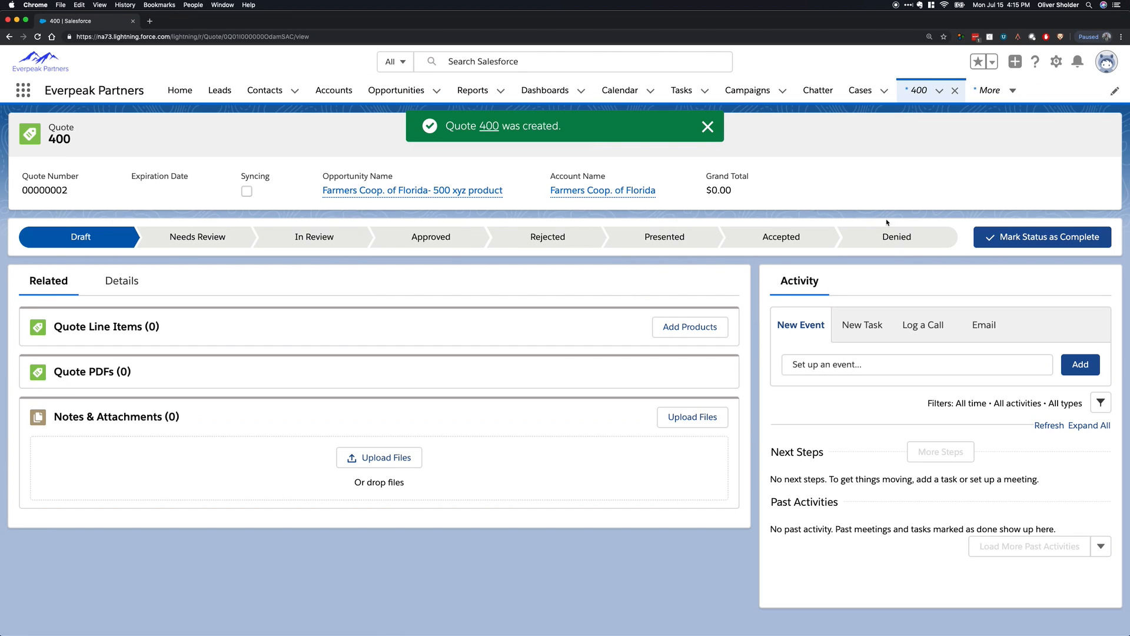
click(1101, 135)
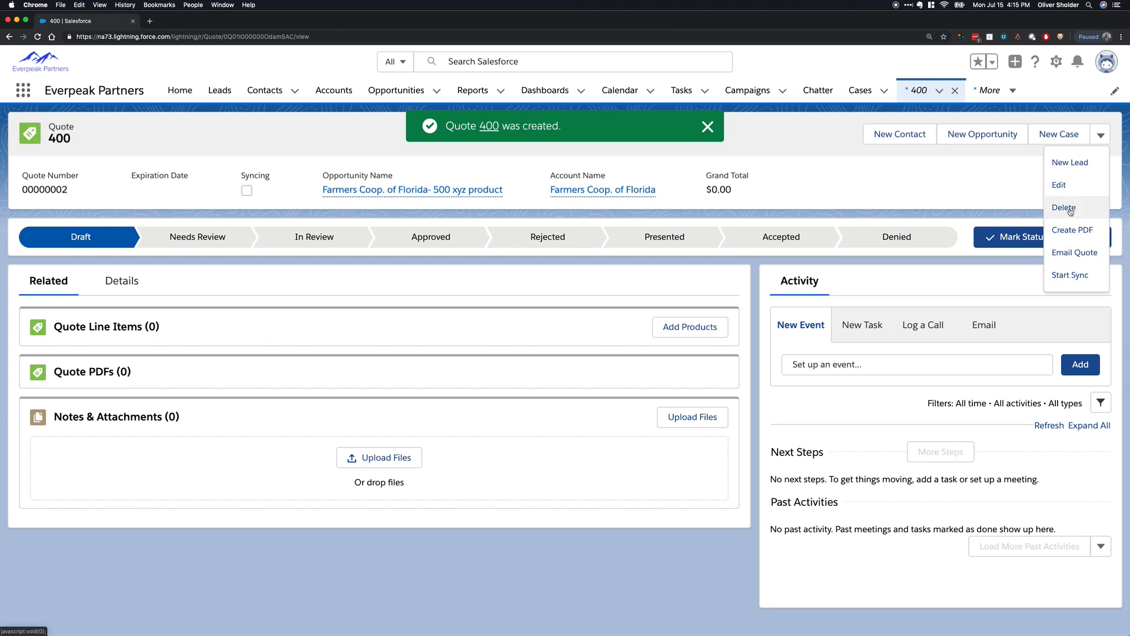
click(861, 177)
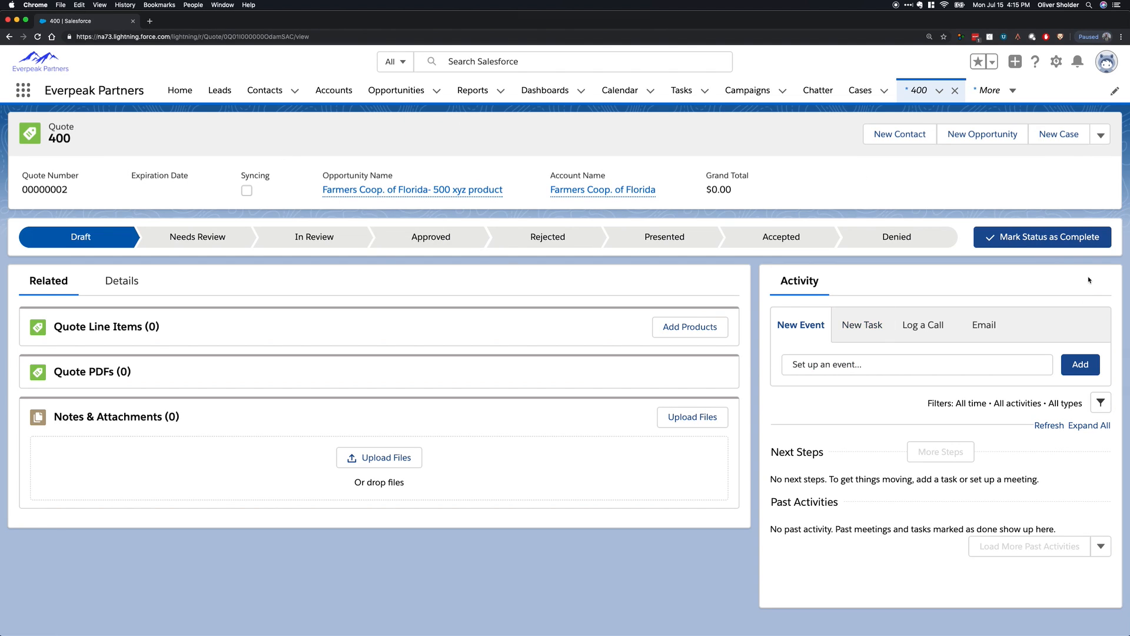
click(683, 333)
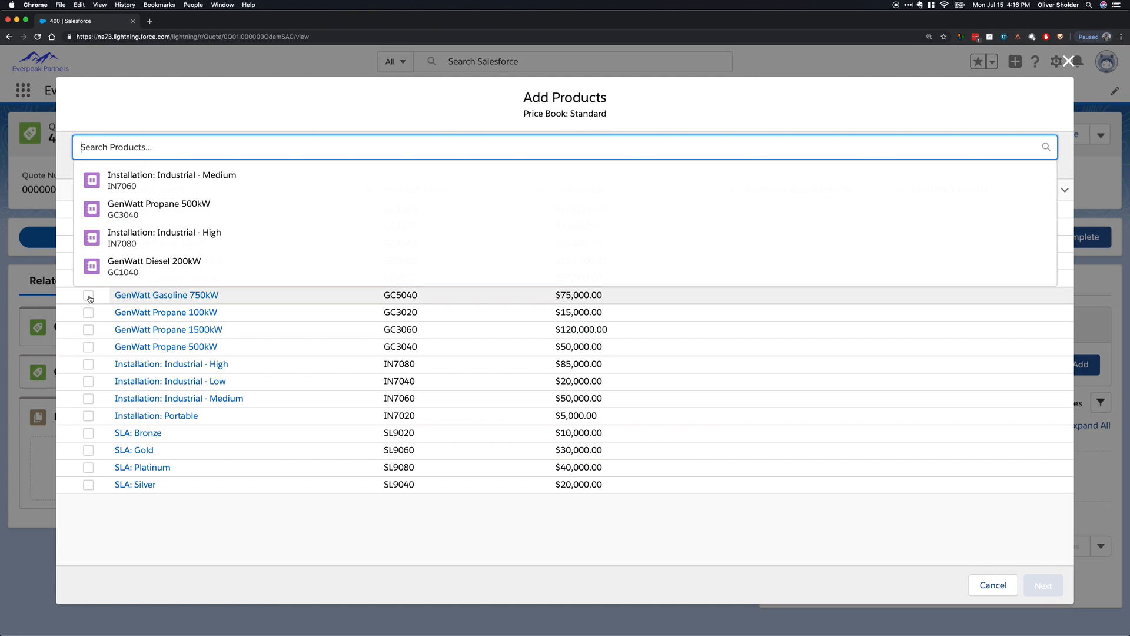
click(89, 296)
click(88, 383)
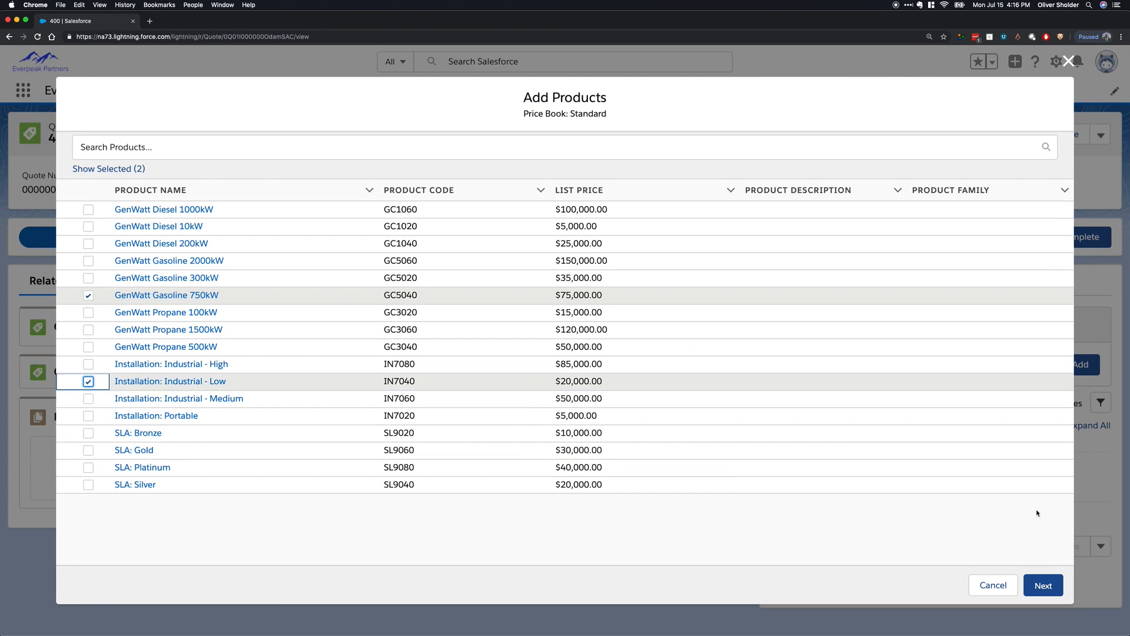
click(1043, 585)
Set the quantities to 200 for GenWatt Gasoline 750kW and 400 for Installation: Industrial - Low, and save the line items.
click(722, 194)
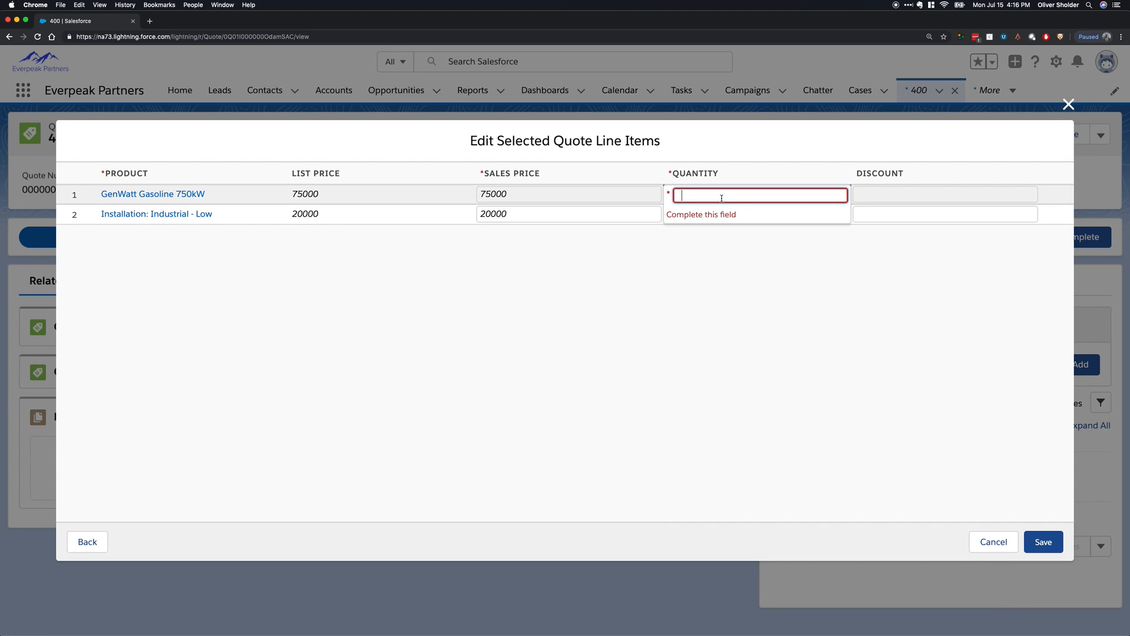
text(200)
click(712, 215)
text(400)
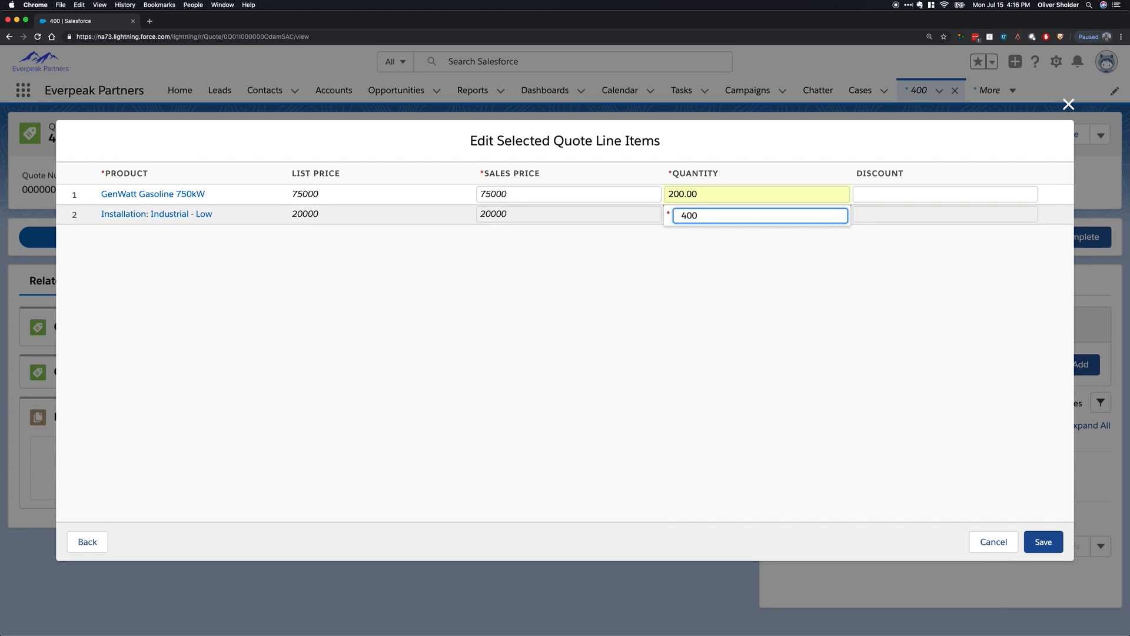
click(878, 388)
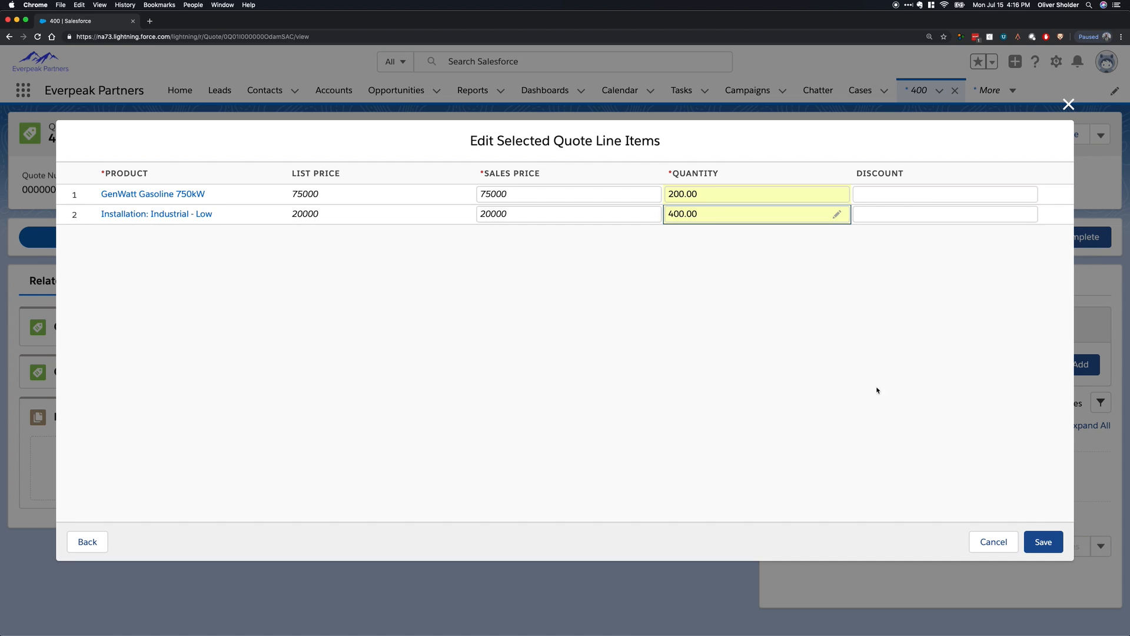
click(1043, 542)
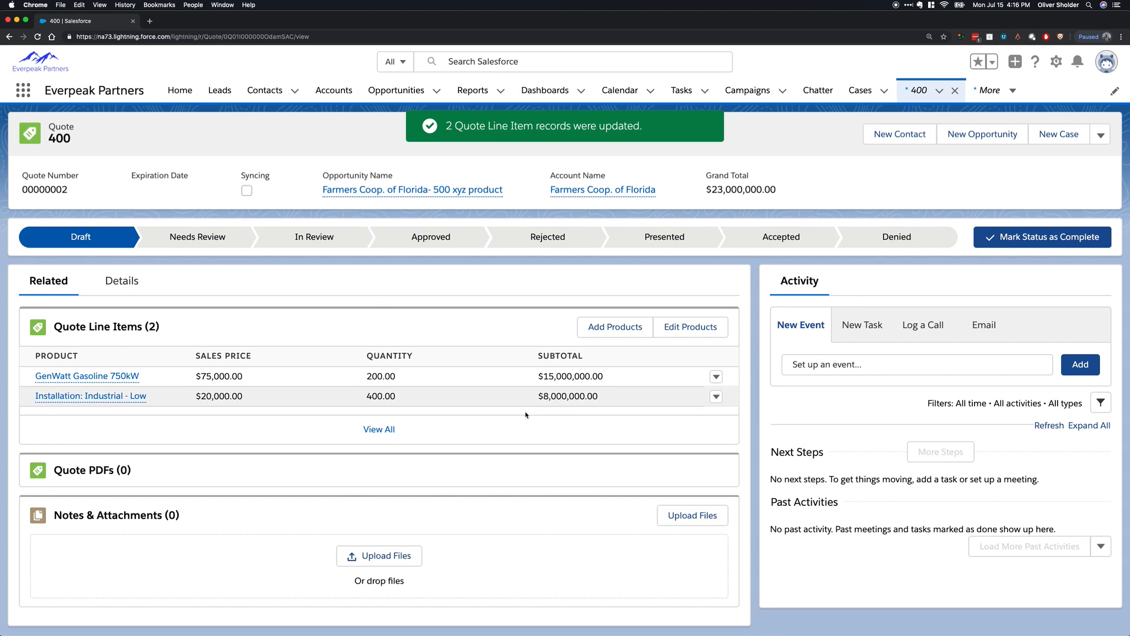
Return to the opportunity and open the 500 ABC Generators quote from its Quotes related list.
click(377, 190)
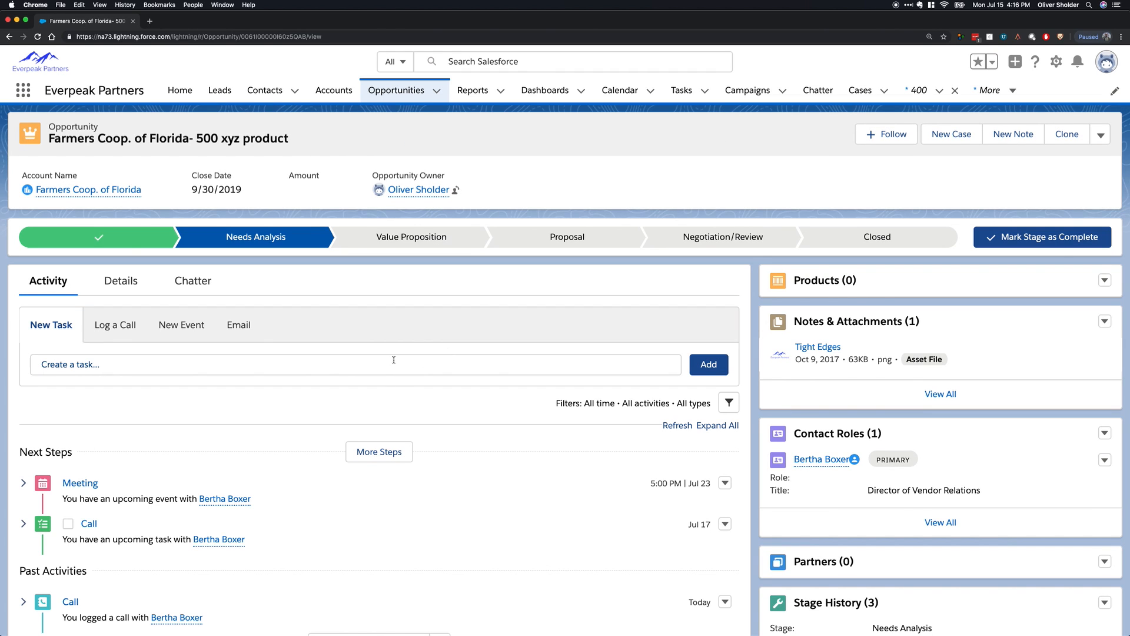
scroll(798, 445, down, 10)
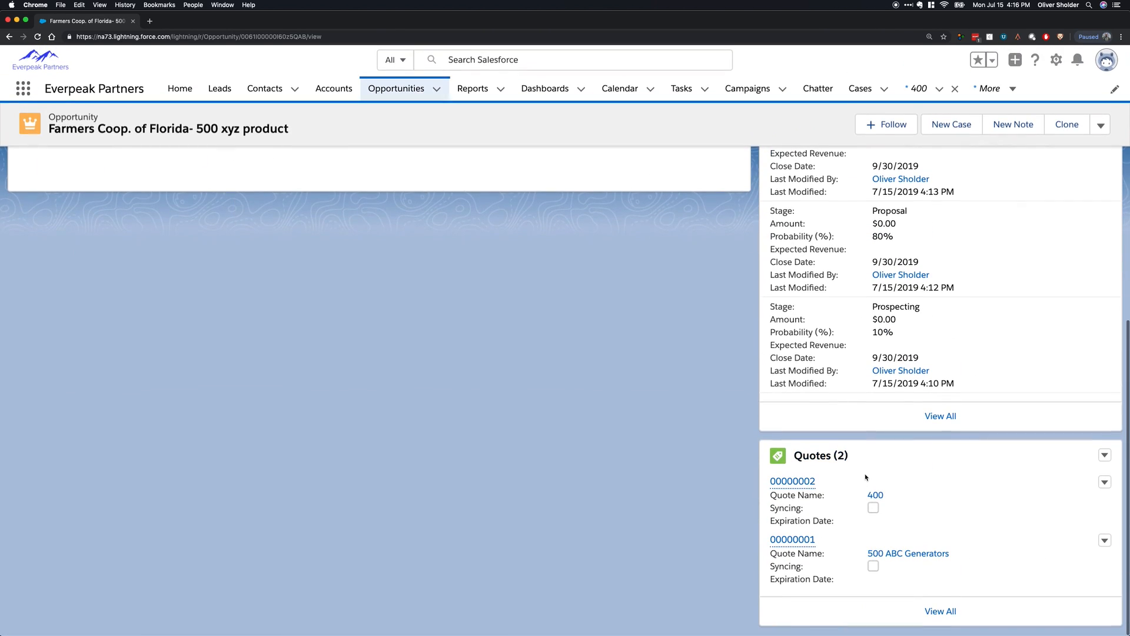
scroll(987, 528, down, 15)
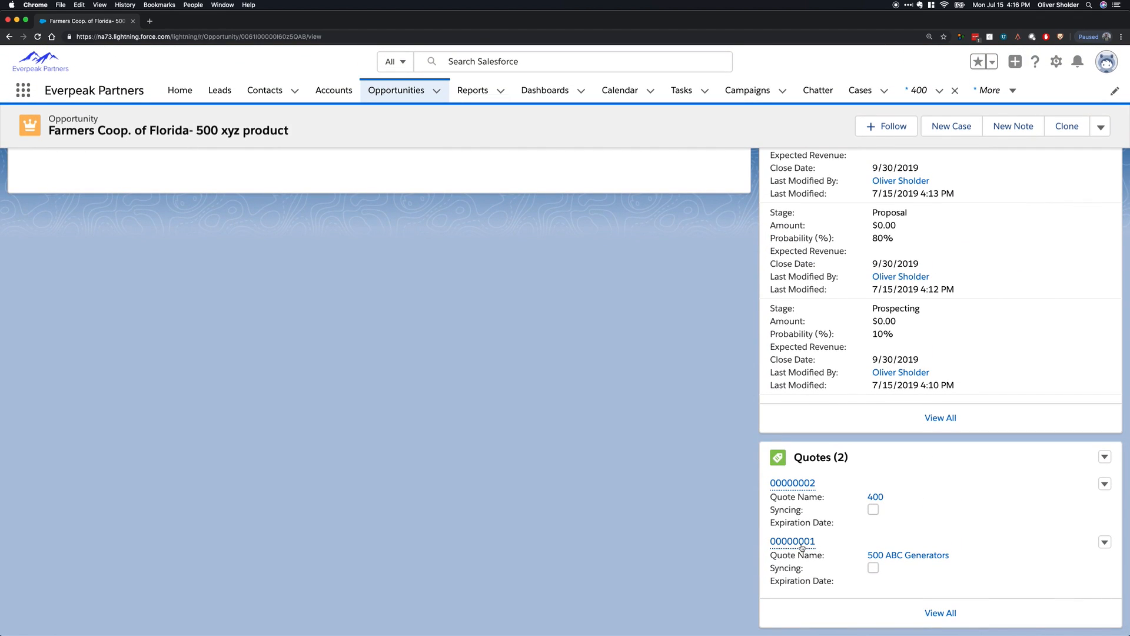
click(801, 543)
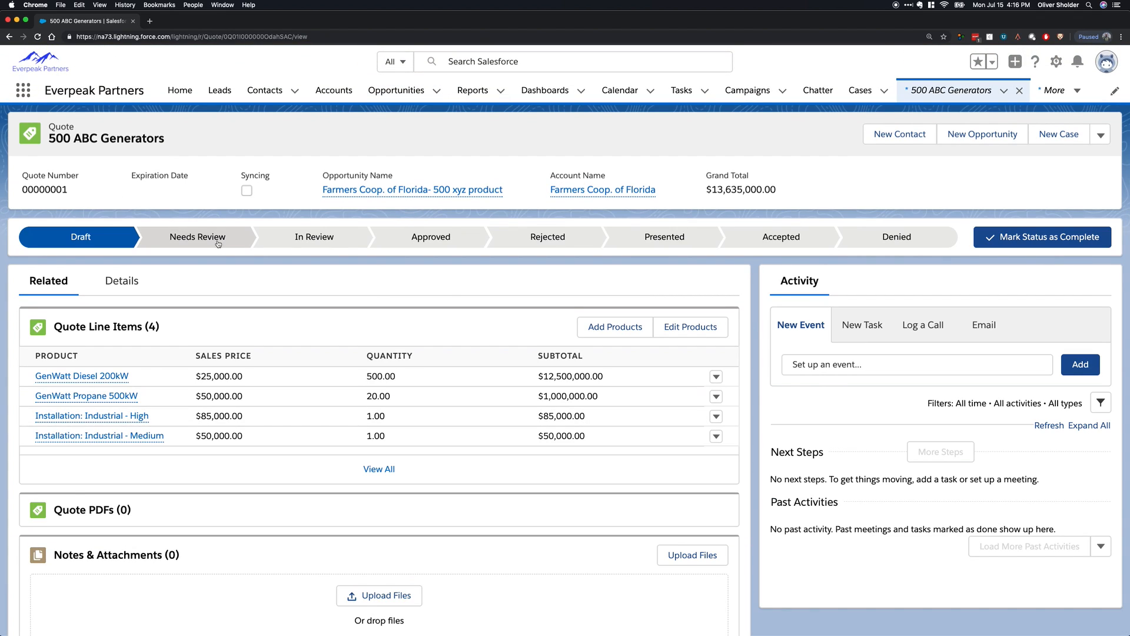
Advance the 500 ABC Generators quote's status to Approved and from there to Presented.
click(184, 237)
click(183, 238)
click(203, 242)
click(320, 246)
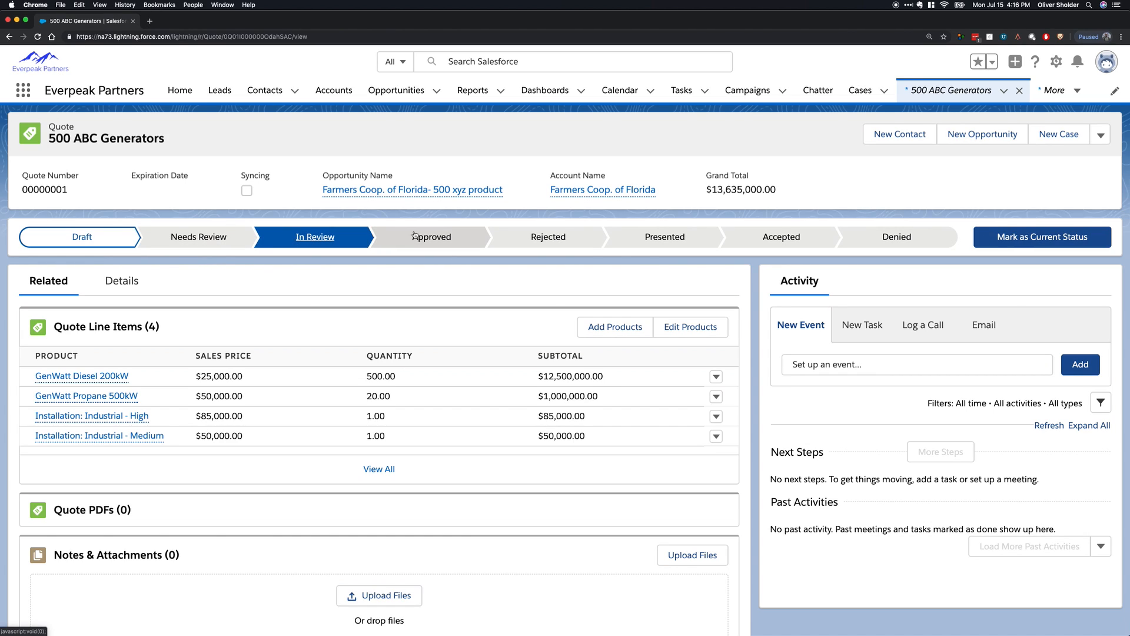
click(432, 239)
click(1030, 246)
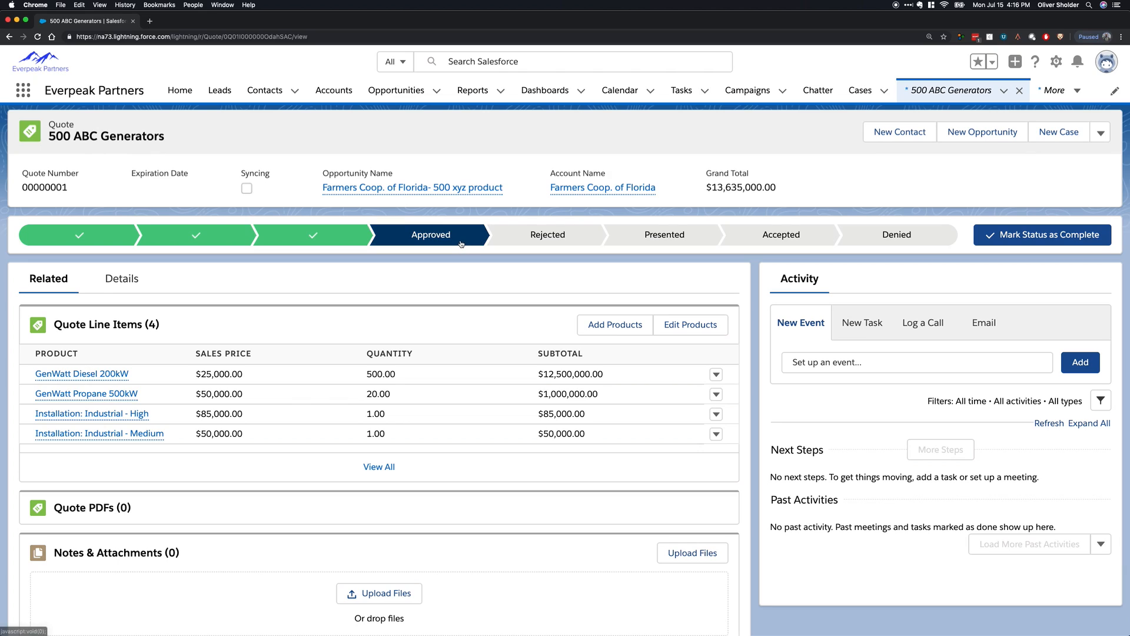
click(634, 245)
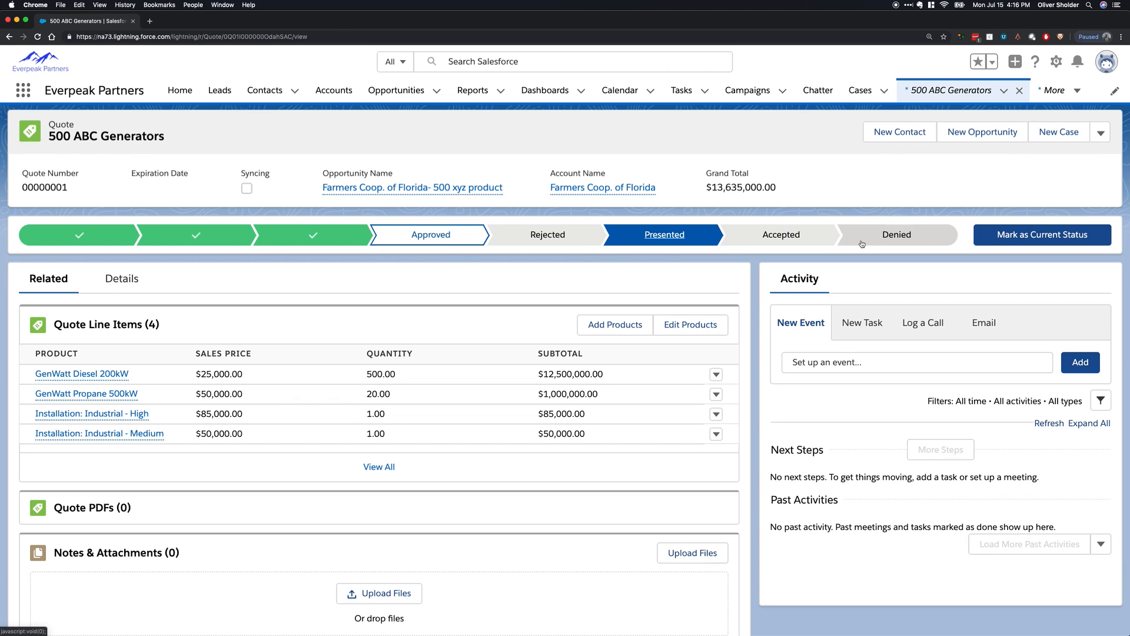
click(1021, 238)
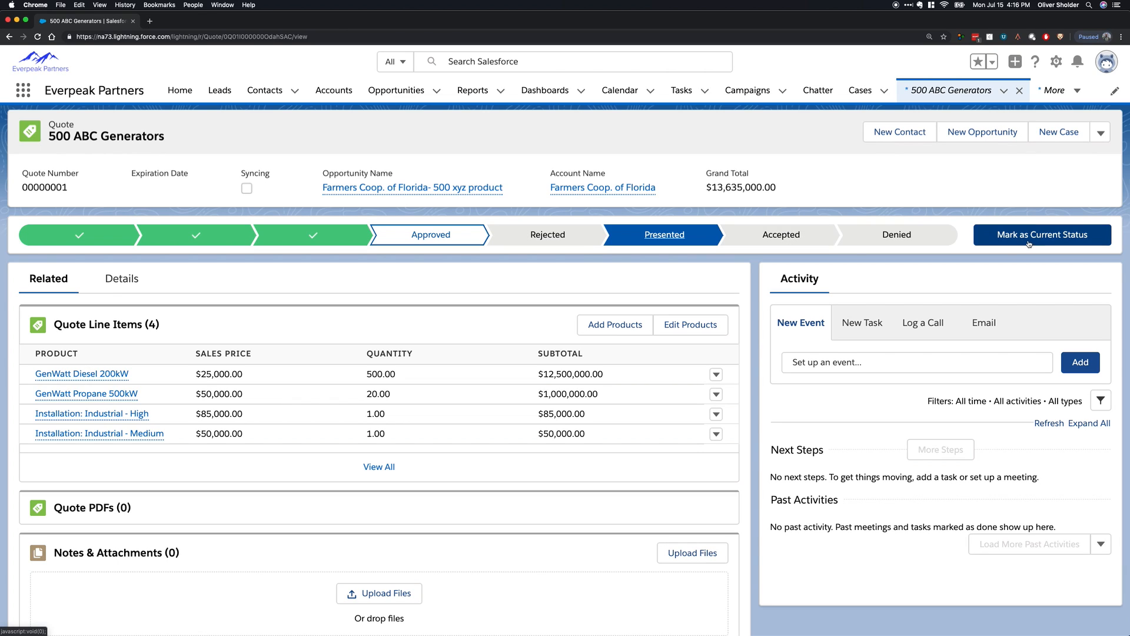
Mark the quote's status as Accepted, look over its record actions, and set the status back to Presented.
click(781, 236)
click(1063, 243)
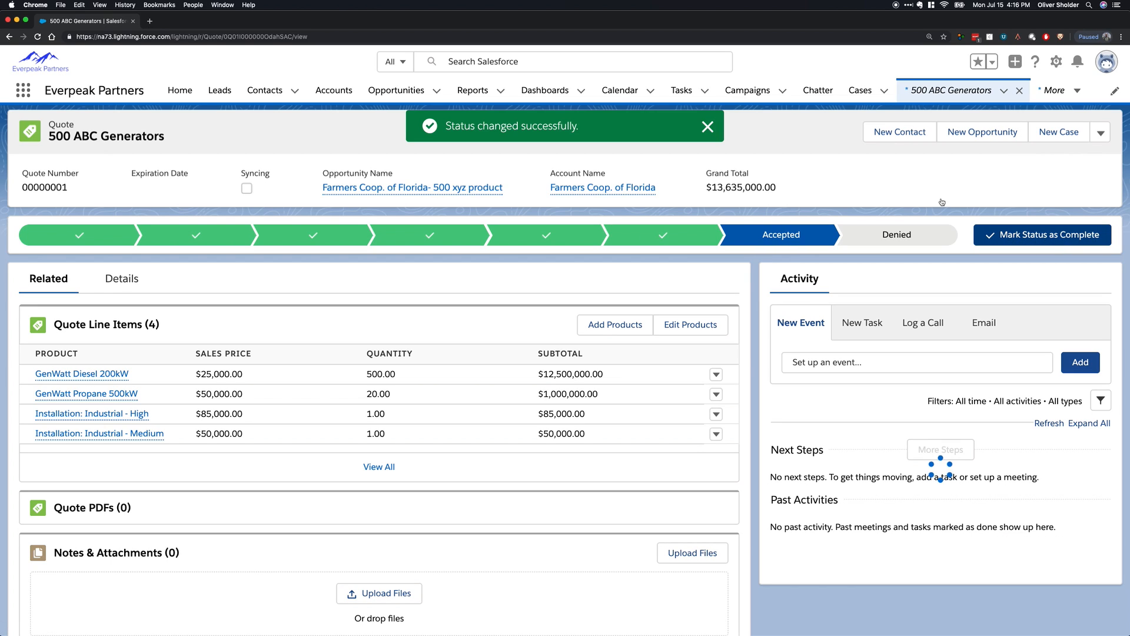
click(1100, 134)
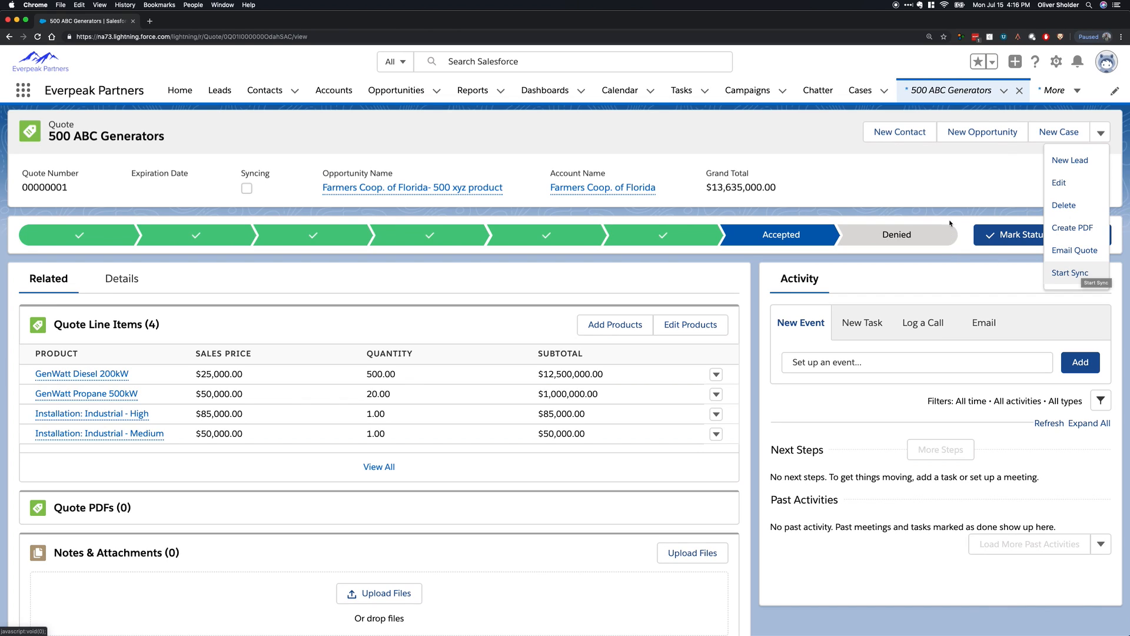
click(645, 242)
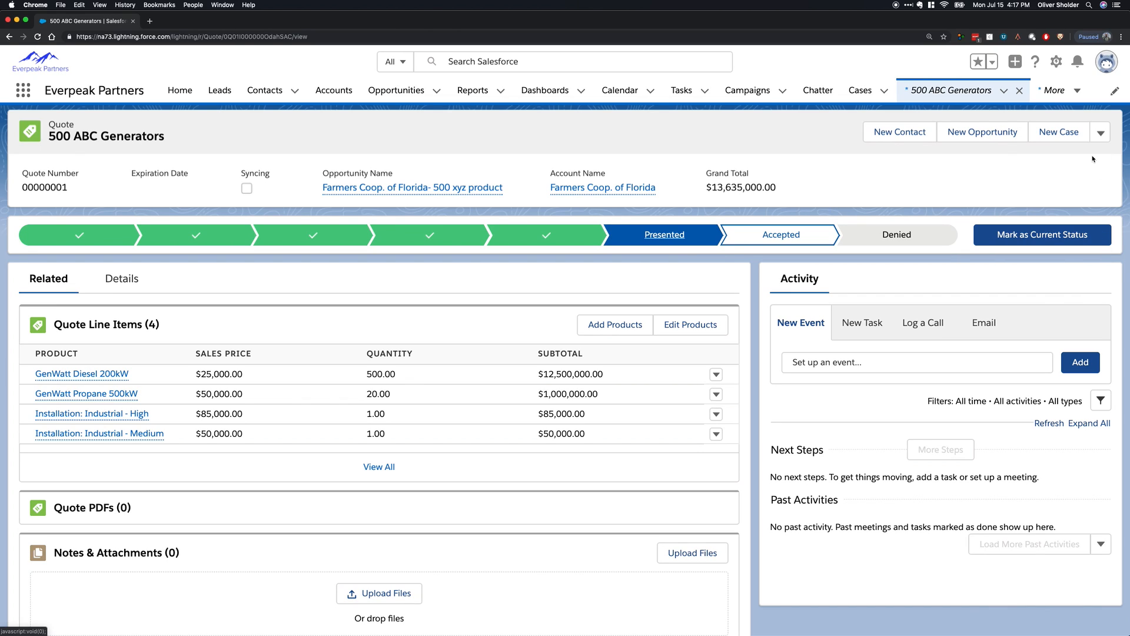
click(1044, 233)
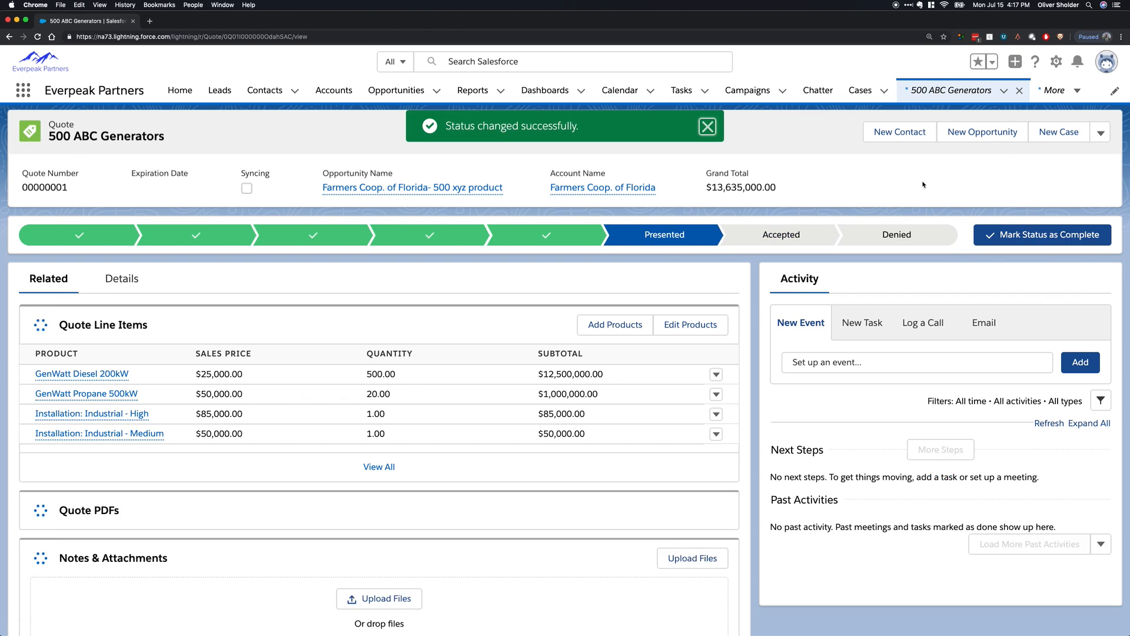
Try to generate a PDF preview of the quote, cancel it, and reload the quote page.
click(1101, 133)
click(1100, 134)
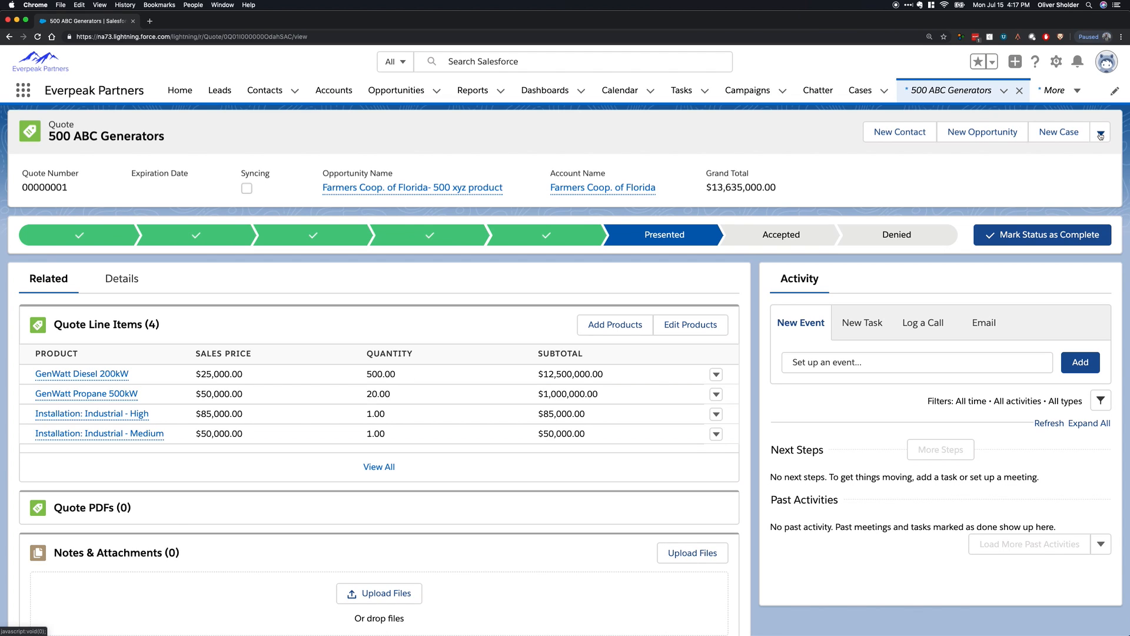
click(1100, 135)
click(1085, 249)
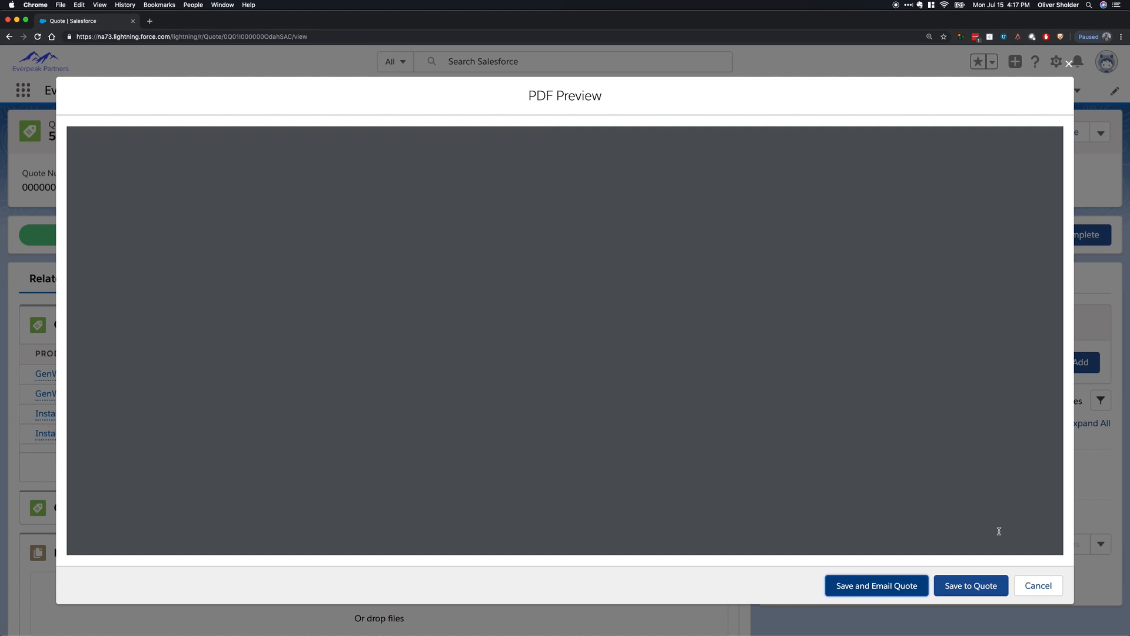
click(1038, 585)
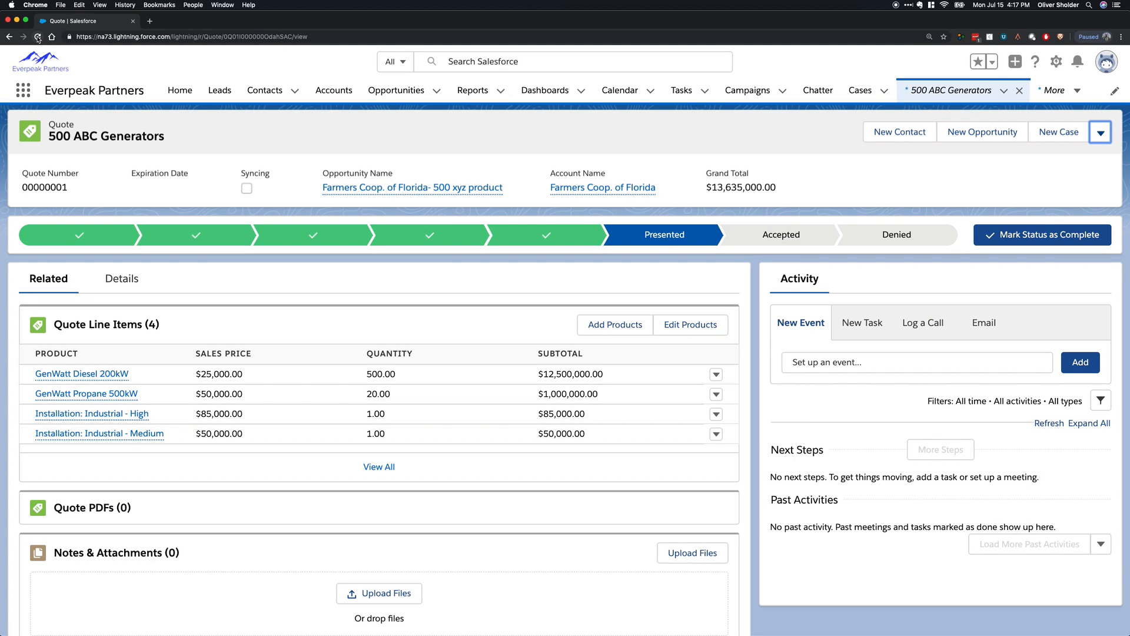
click(38, 38)
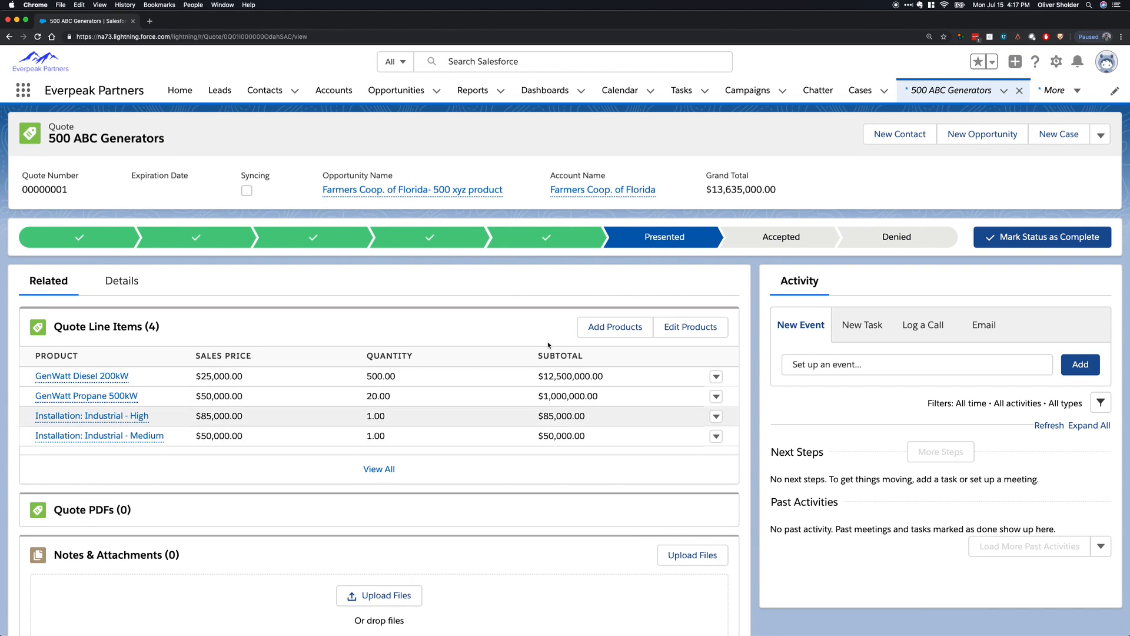
Create a PDF of the 500 ABC Generators quote.
click(1101, 136)
click(1092, 235)
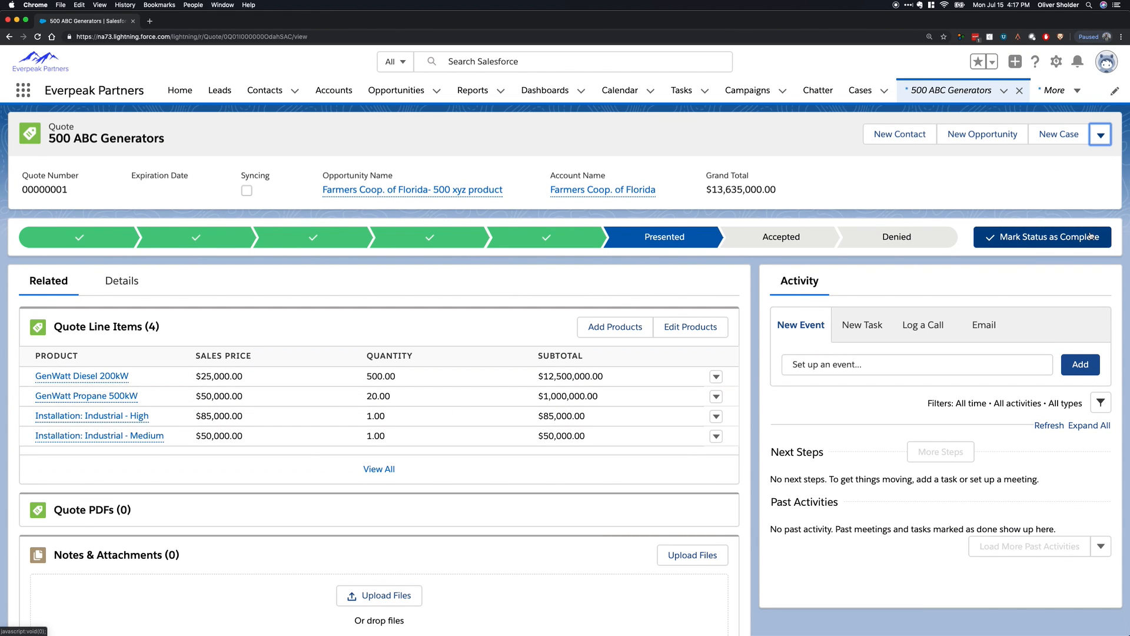
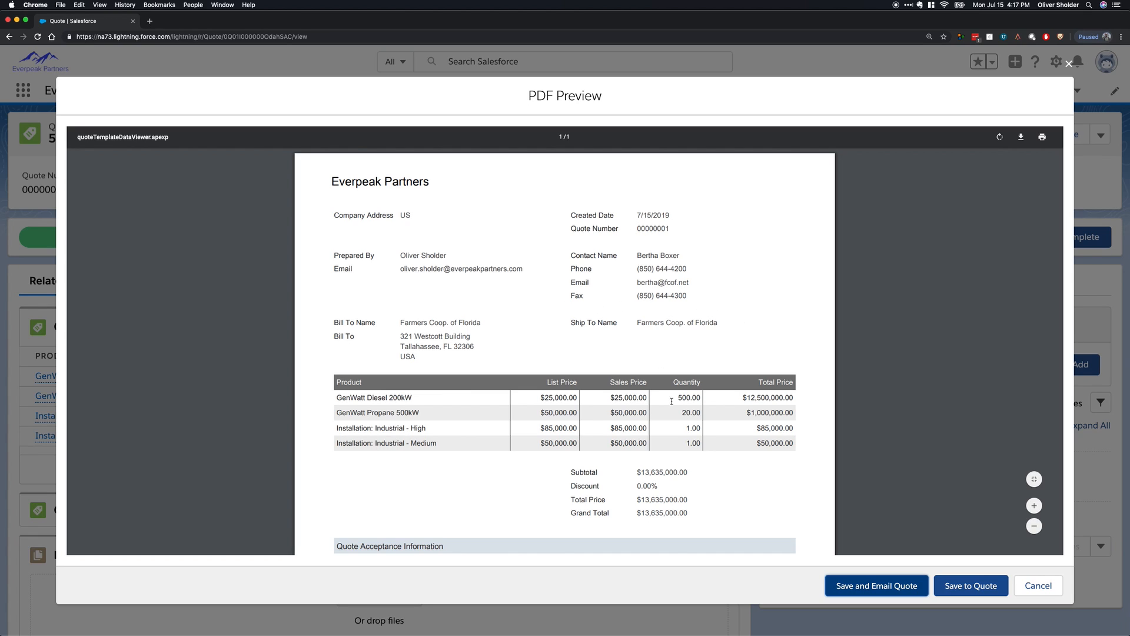
Review the quote's PDF preview down to the grand total and acceptance section, save it to the quote and start an email with it.
scroll(671, 401, down, 1)
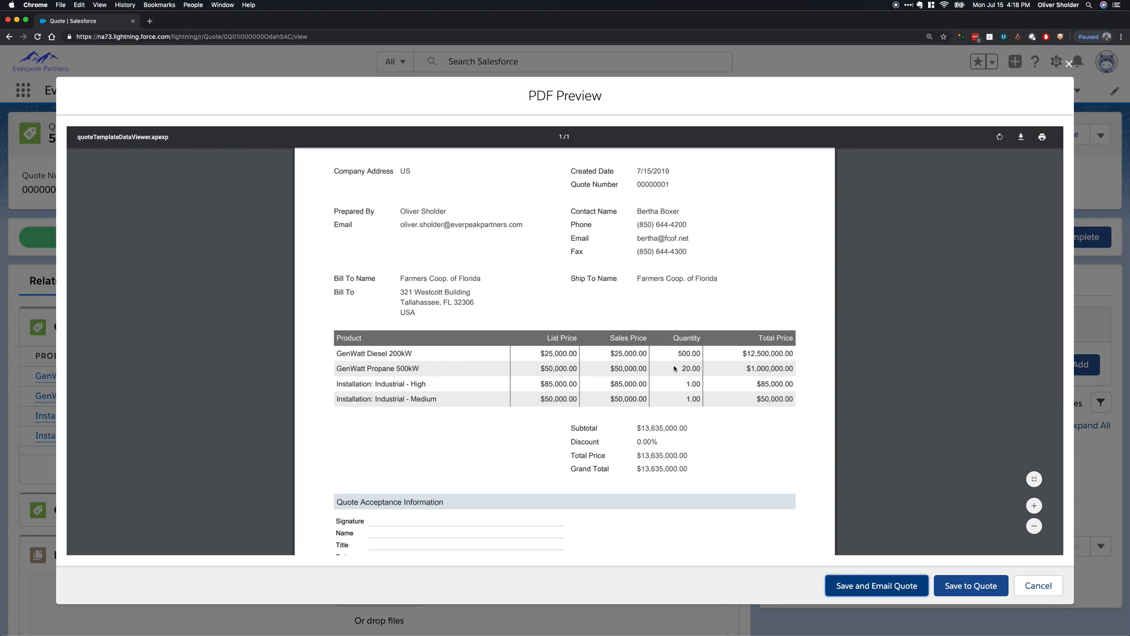
scroll(675, 368, down, 2)
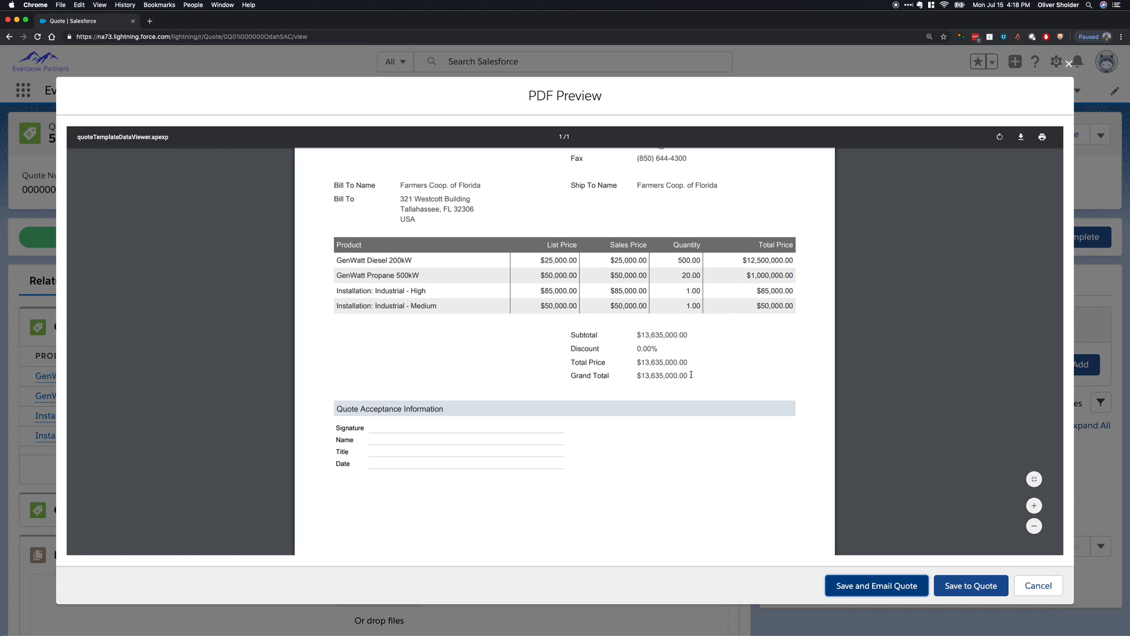
drag(690, 377, 637, 377)
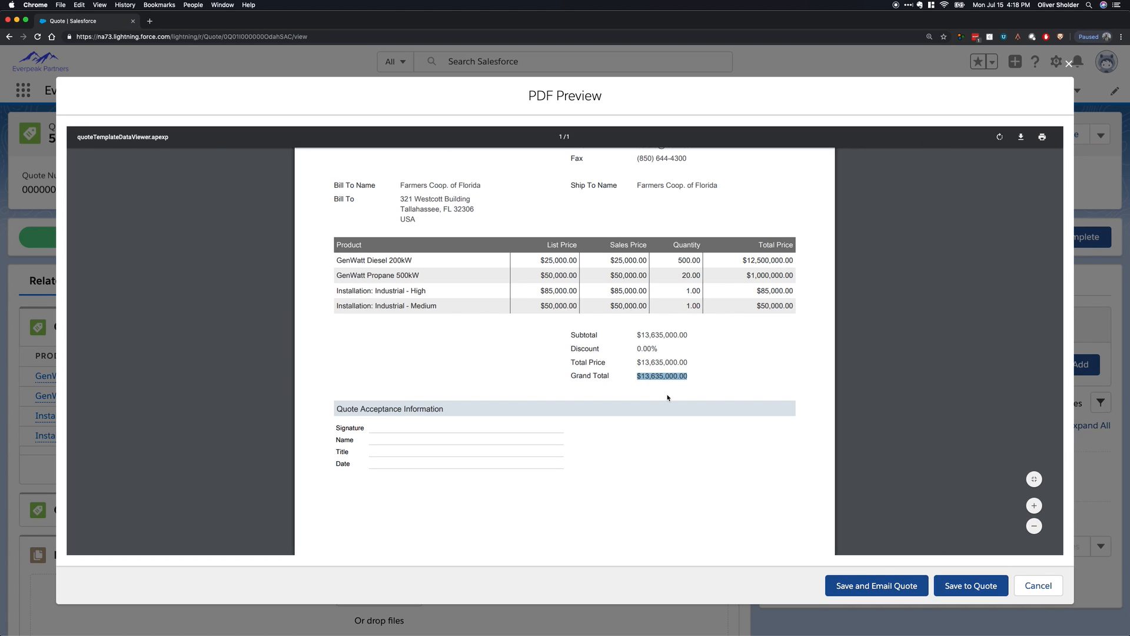
click(667, 392)
click(907, 592)
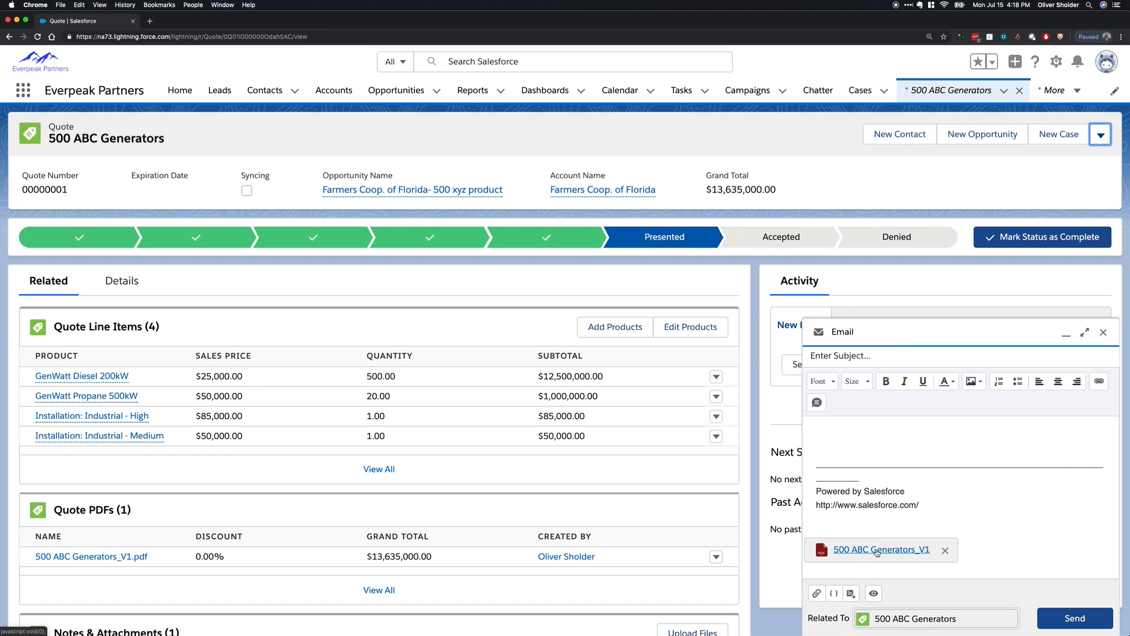
Look over the quote email's attachment, recipients and template options.
scroll(878, 553, up, 3)
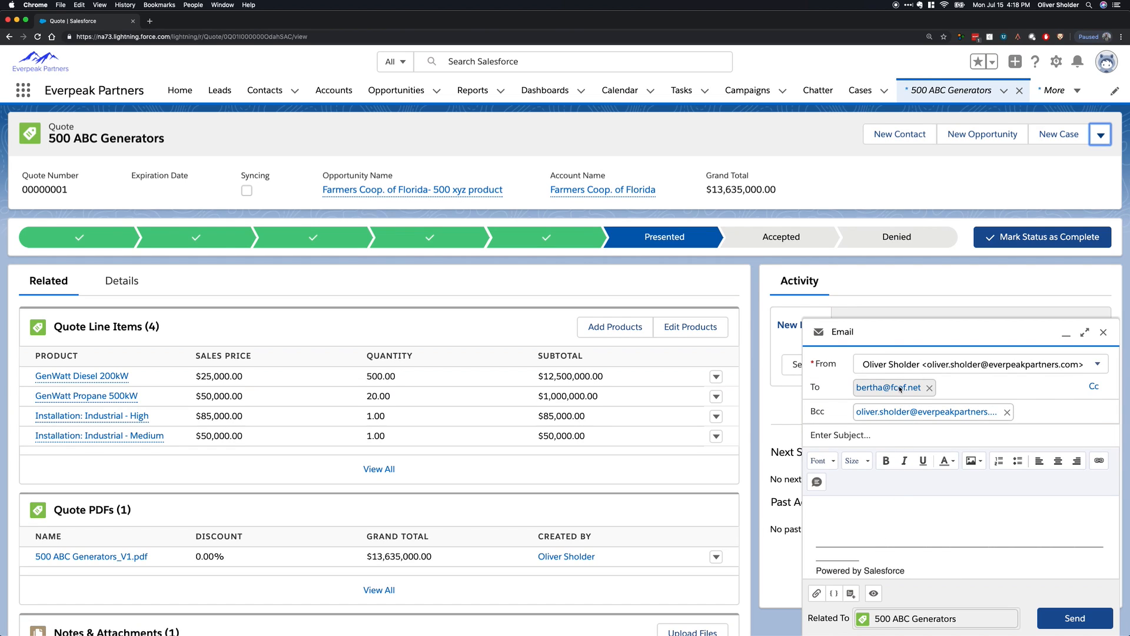
click(861, 435)
scroll(858, 456, down, 3)
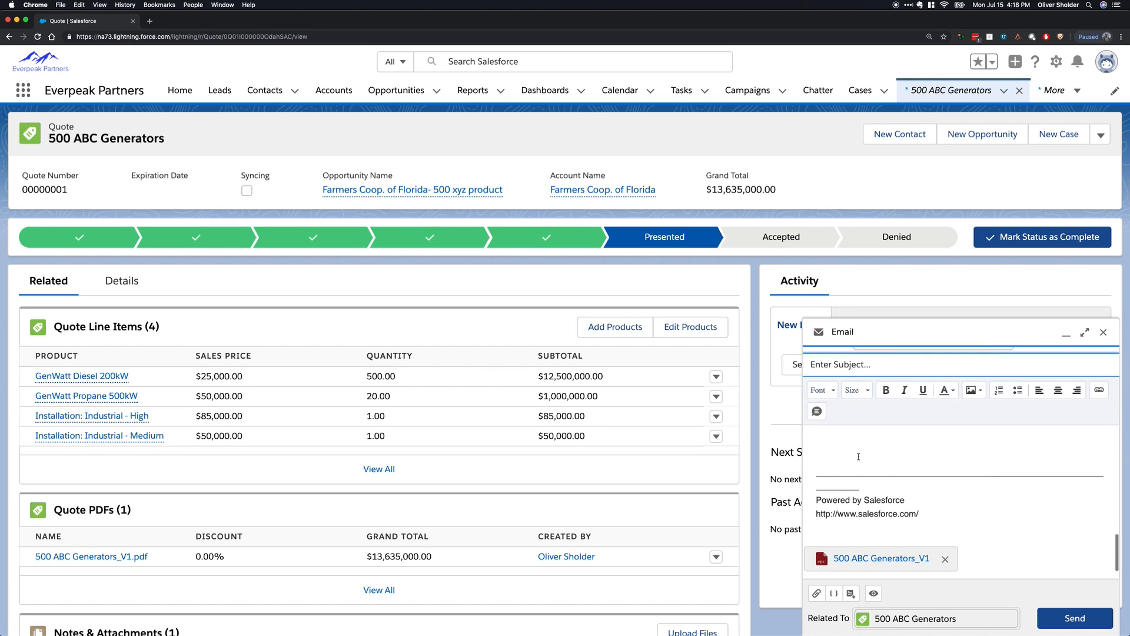
click(851, 593)
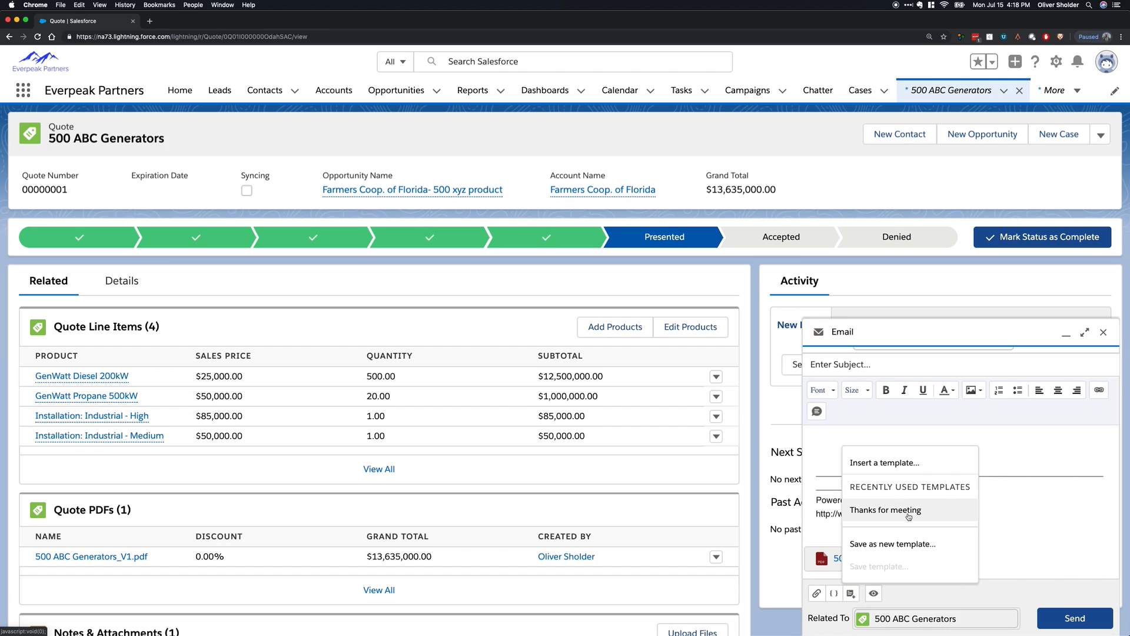
click(870, 465)
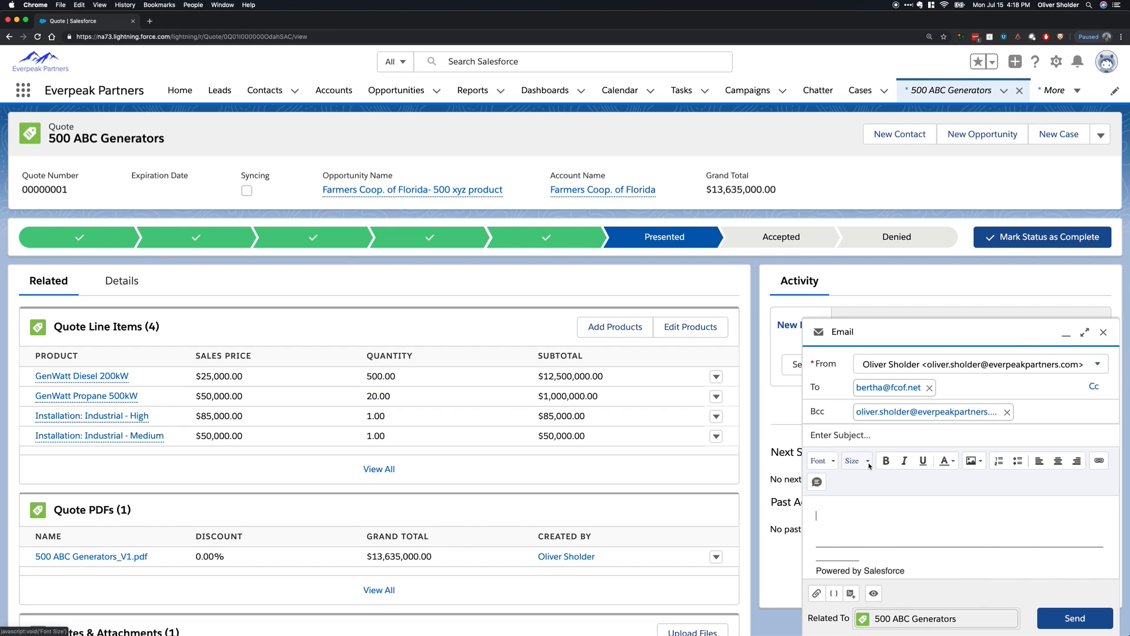
Give the email the subject "Your QUOTE xyz" and send it with the quote PDF attached.
click(864, 436)
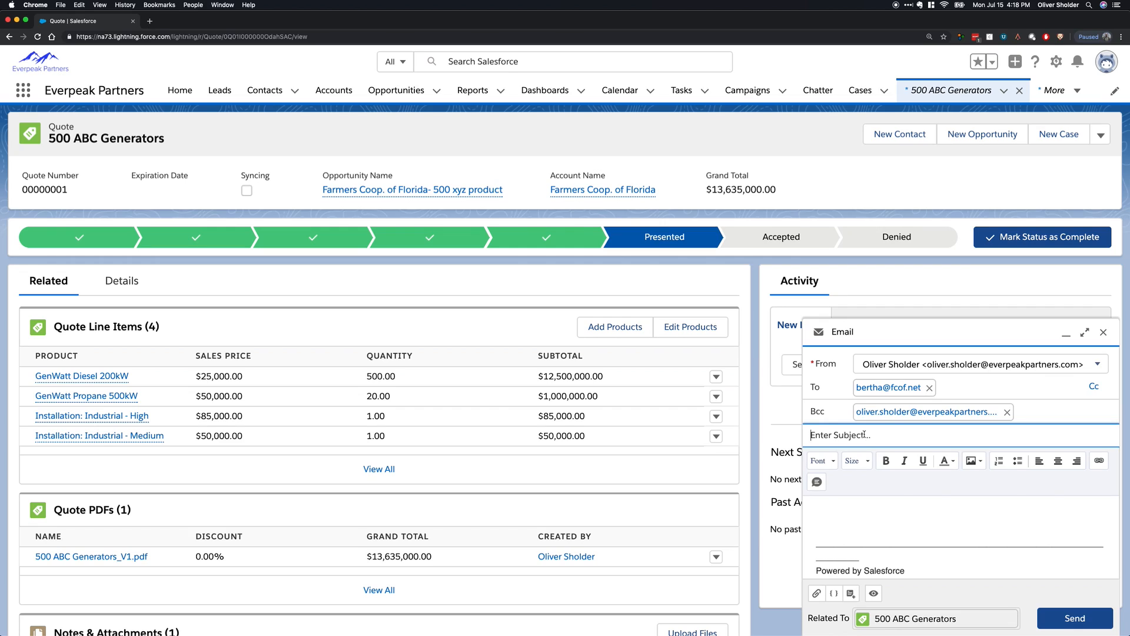
text(Your QUOTE)
key(BackSpace)
text(E xyz)
click(886, 506)
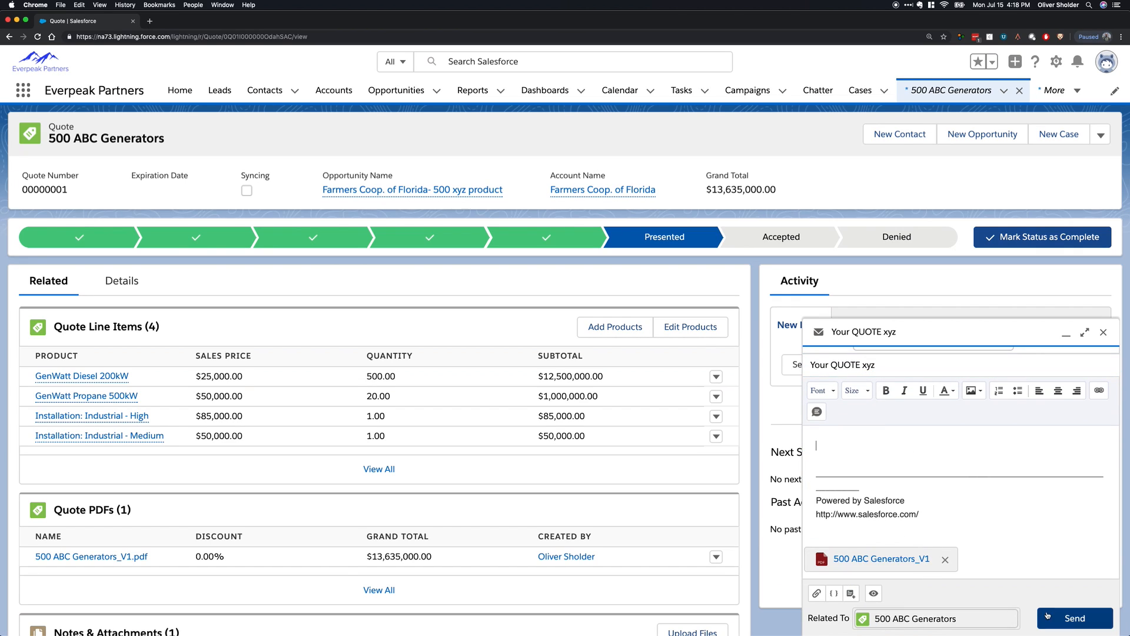
click(1047, 616)
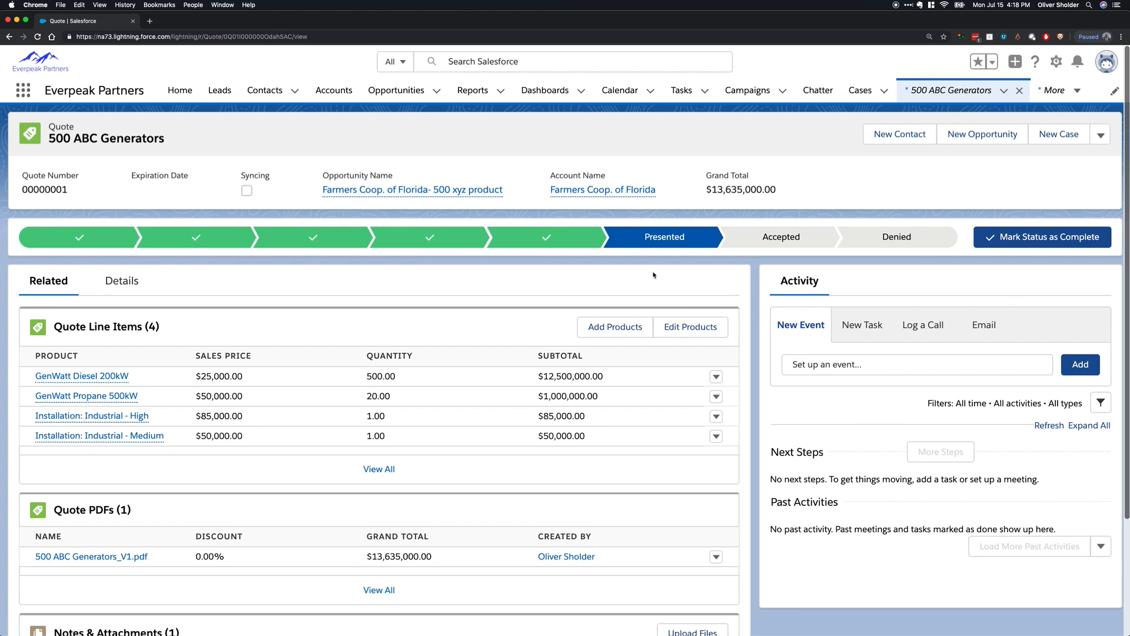
Mark the 500 ABC Generators quote as Accepted and sync it with its opportunity.
click(779, 238)
click(1041, 234)
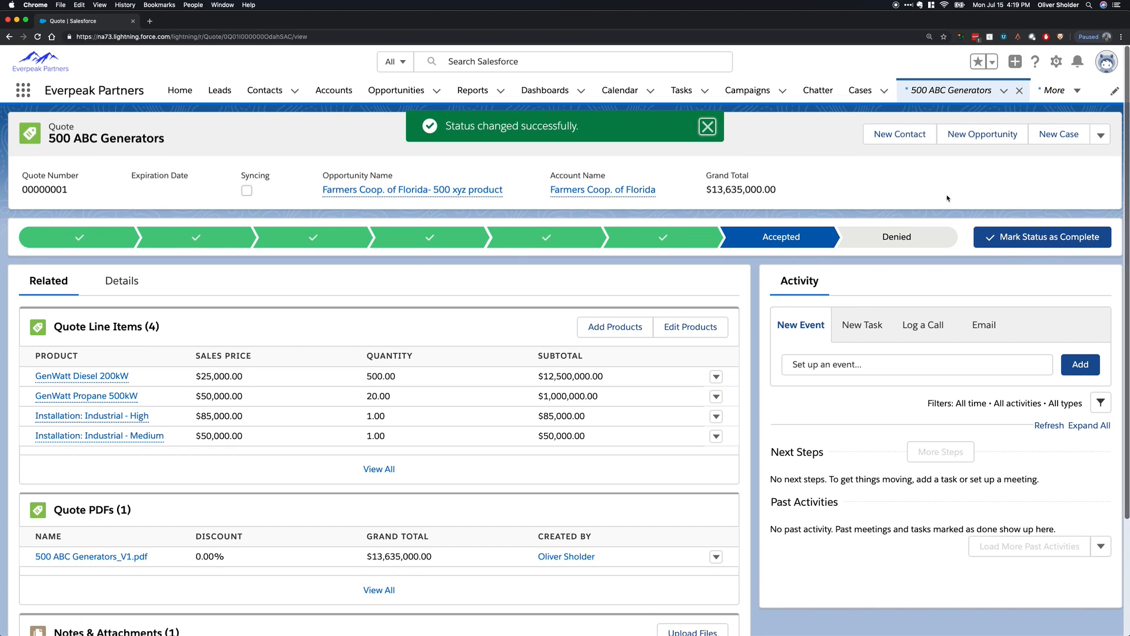
click(1101, 135)
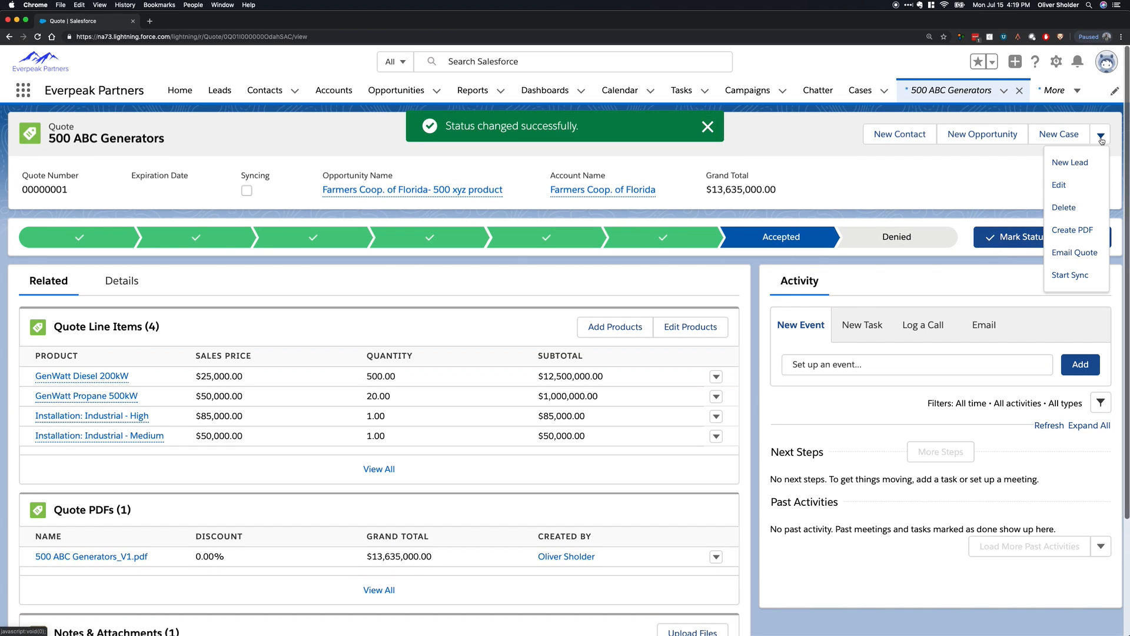
click(1089, 276)
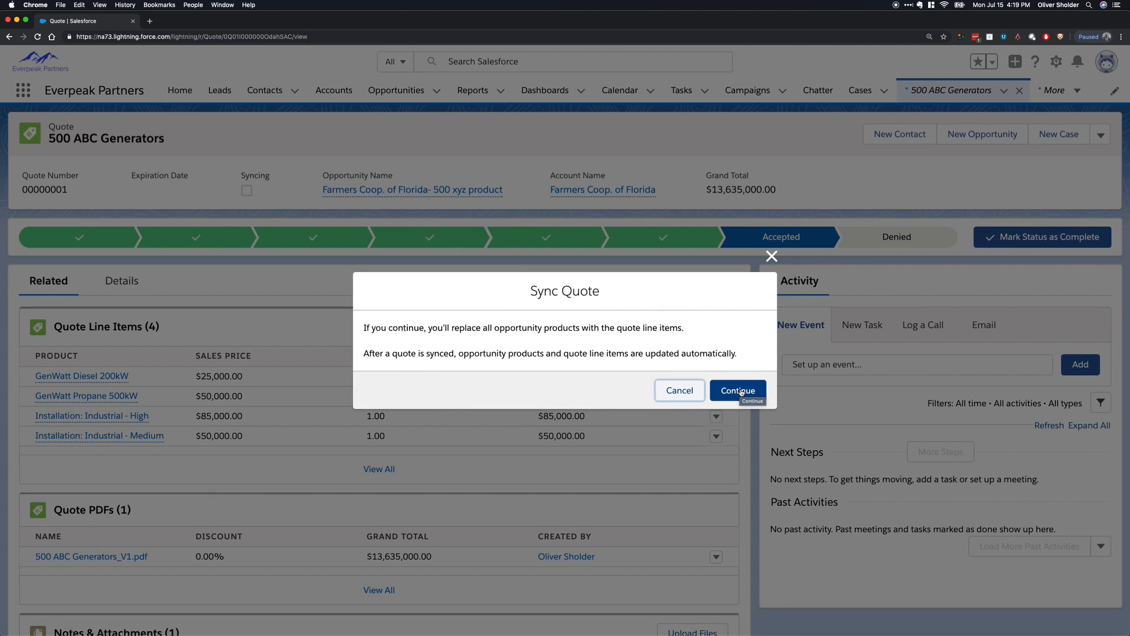
click(741, 391)
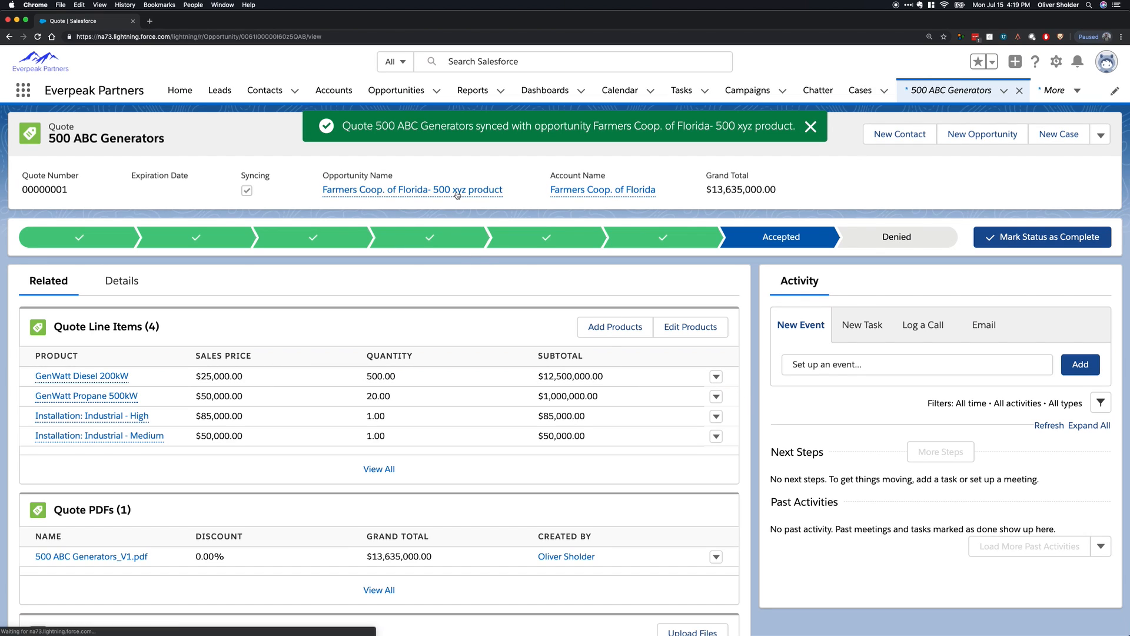
Open the Farmers Coop. of Florida opportunity and review its synced products, stage history and related quotes.
click(457, 193)
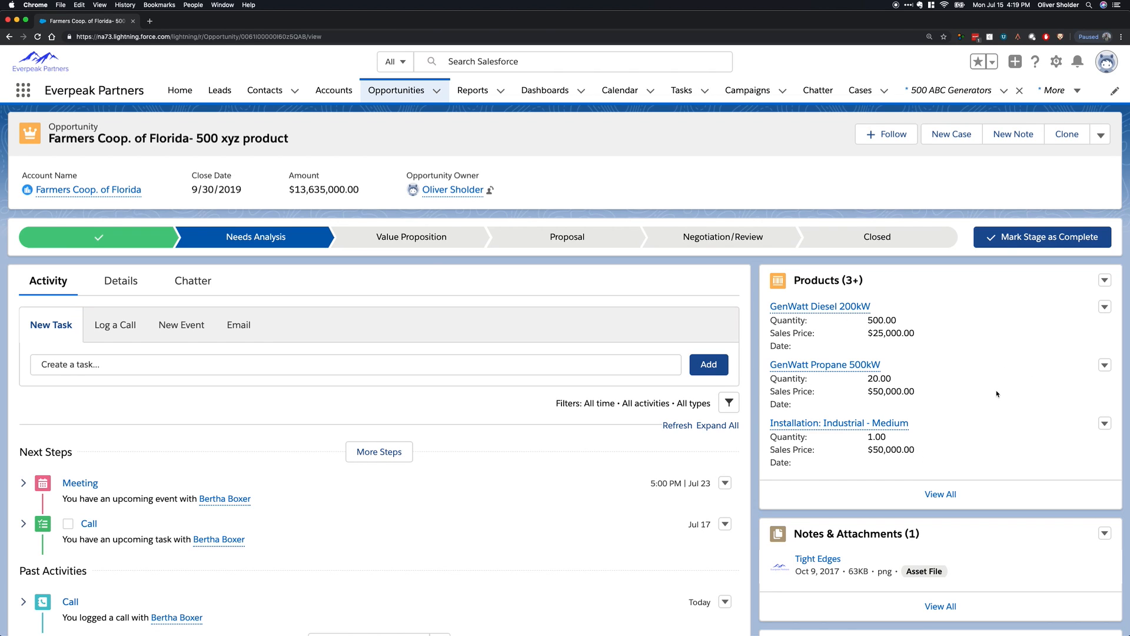
scroll(997, 396, down, 10)
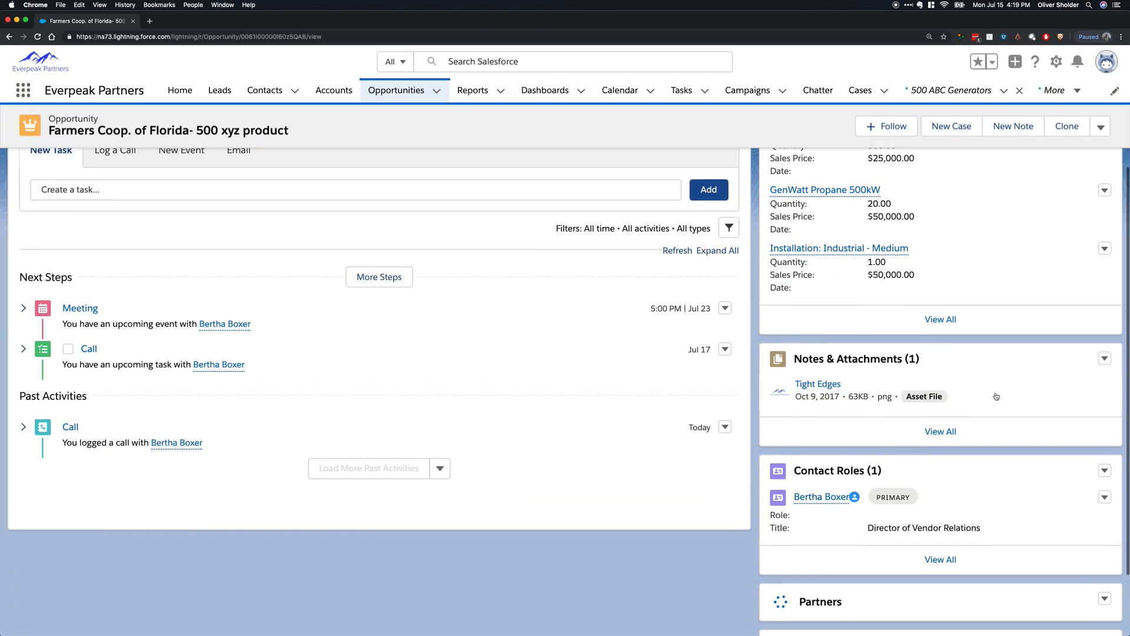
scroll(971, 507, down, 8)
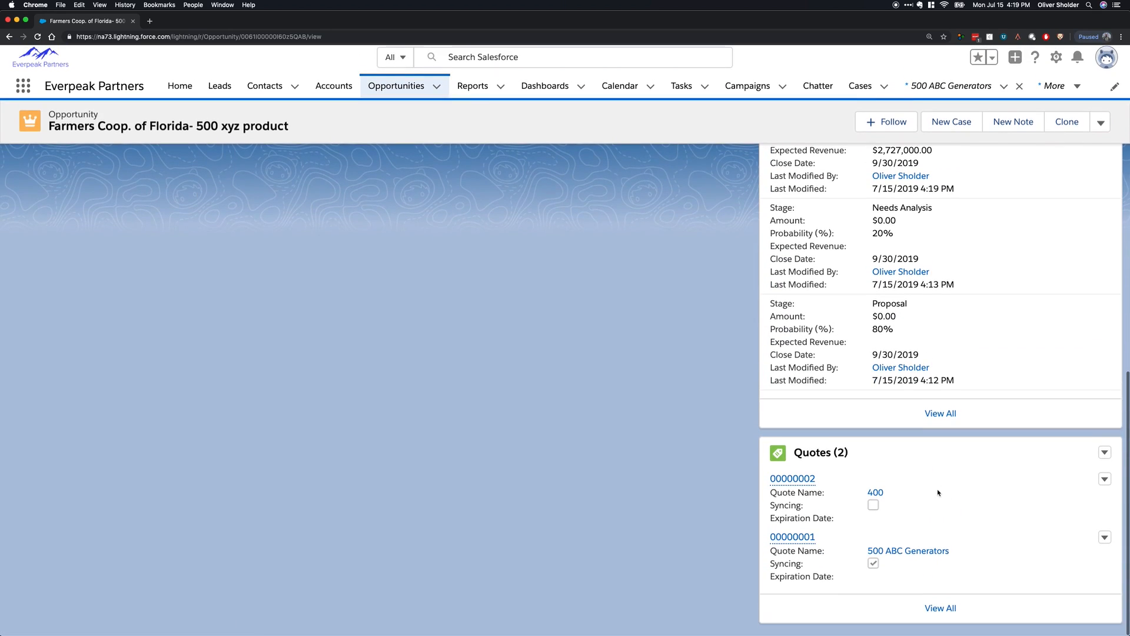
scroll(911, 490, up, 15)
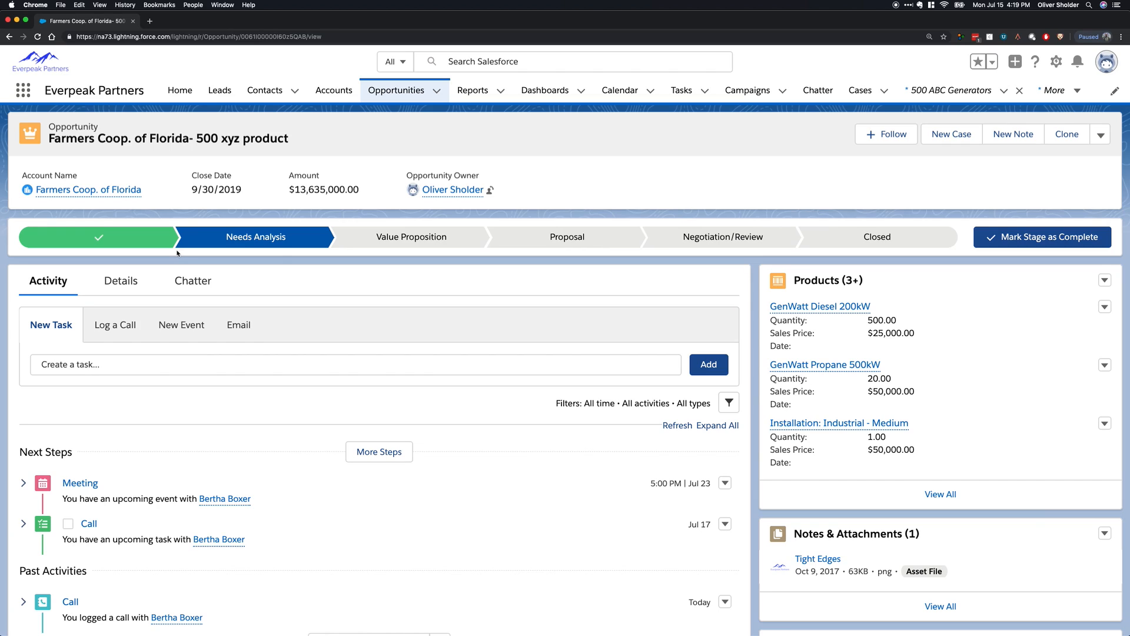
Set the Farmers Coop. of Florida opportunity's current stage to Negotiation/Review.
click(436, 238)
click(589, 239)
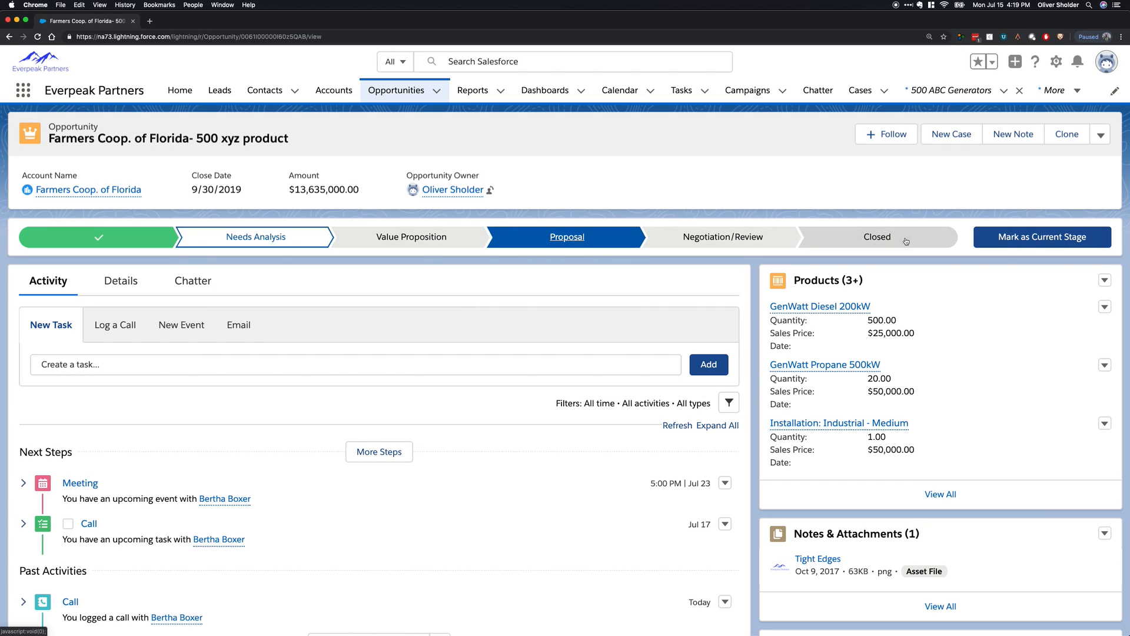
click(951, 240)
click(560, 242)
click(792, 243)
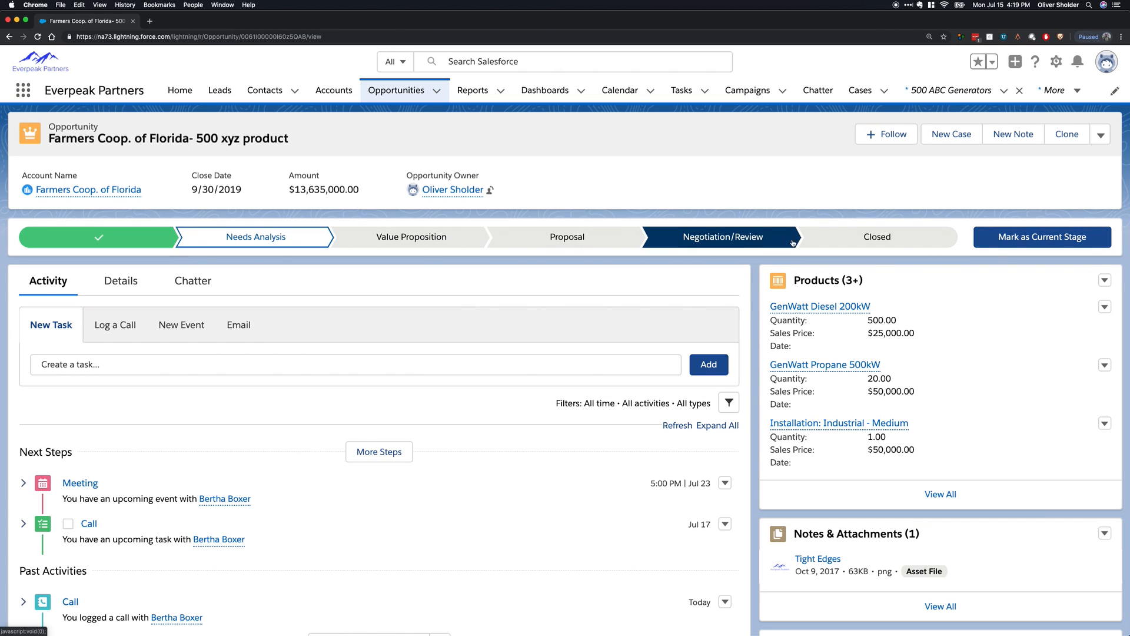
click(1012, 244)
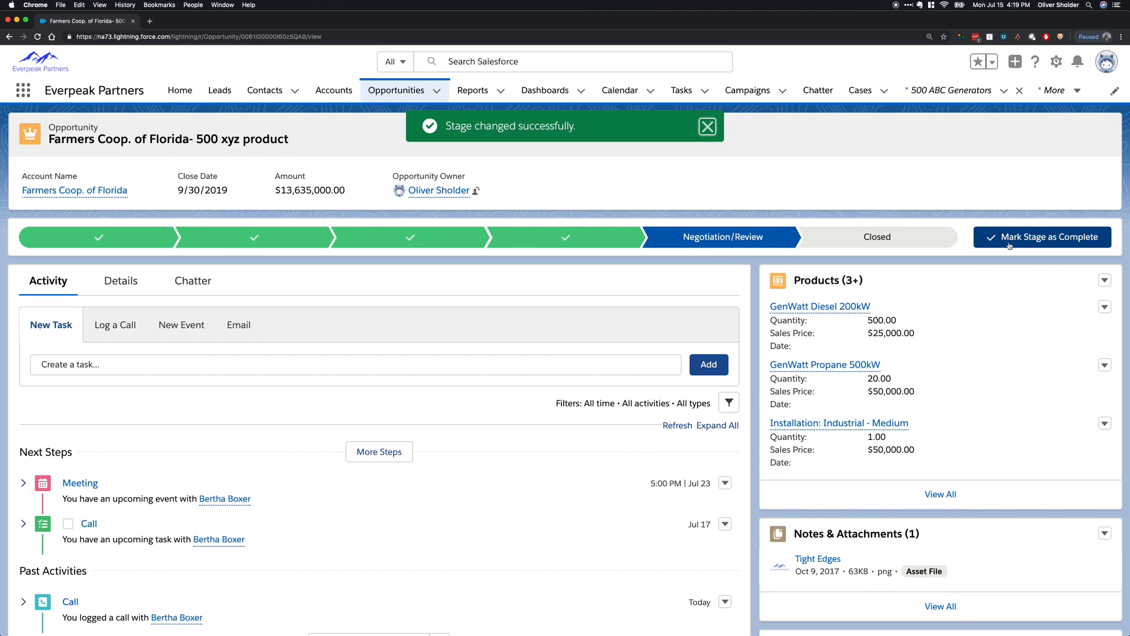
Close the Farmers Coop. of Florida opportunity with the stage Closed Won.
click(864, 244)
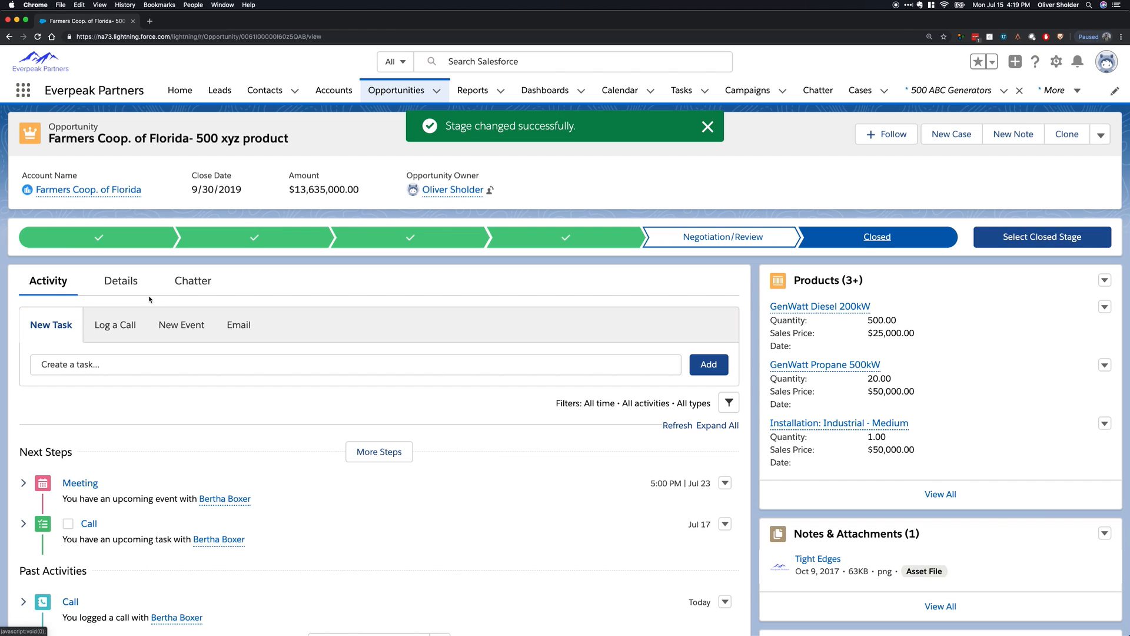
click(1042, 236)
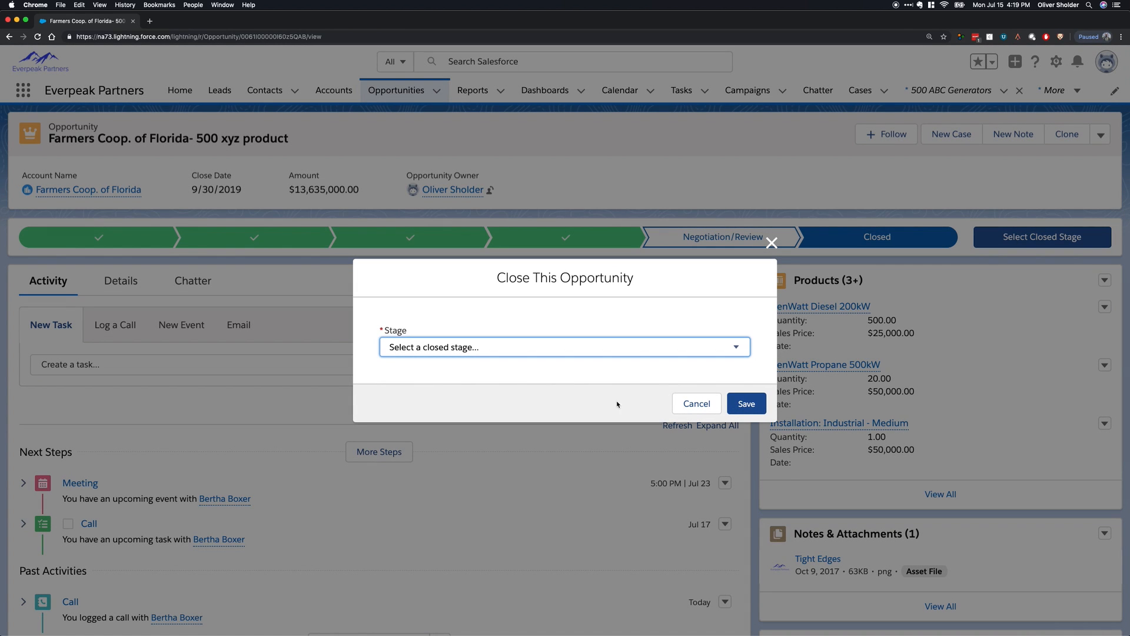
click(556, 353)
click(554, 359)
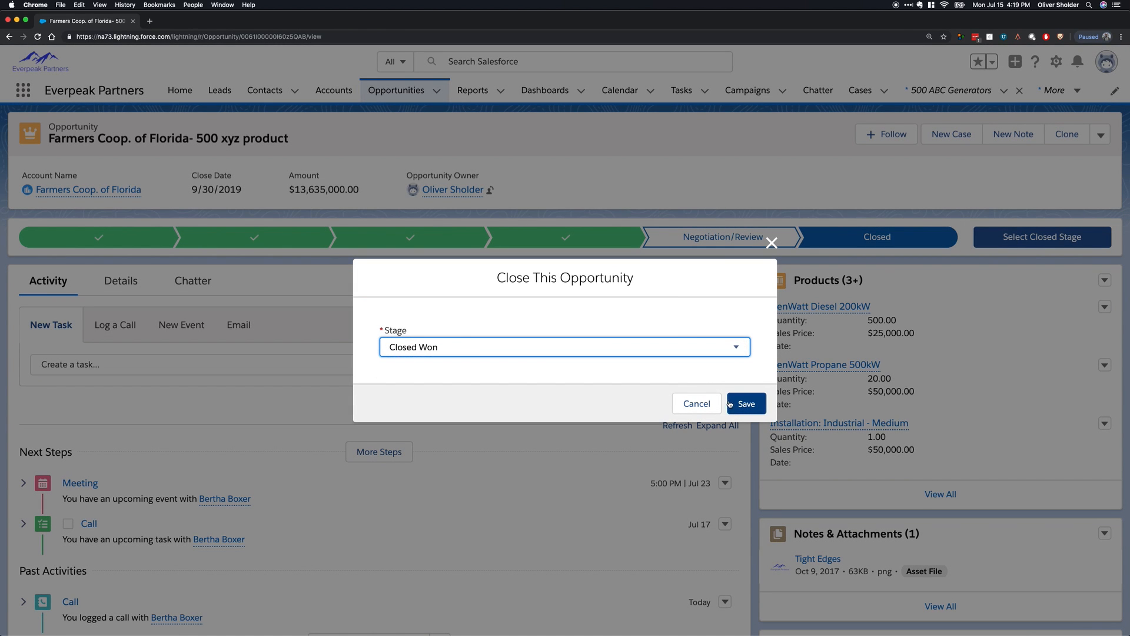
click(746, 404)
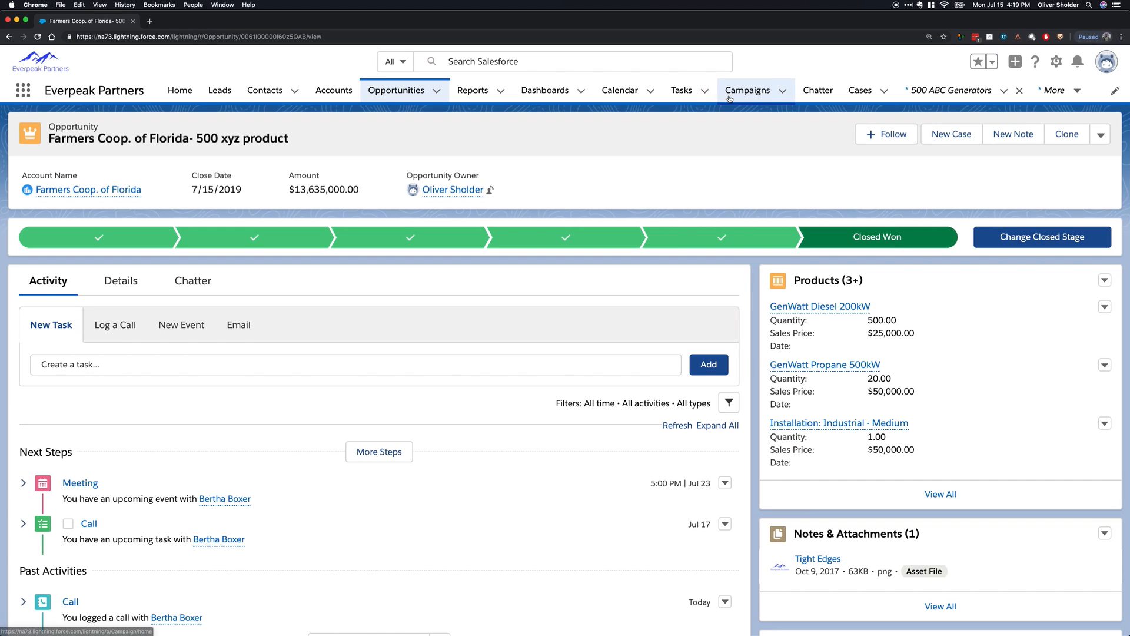
Look over the recently viewed tasks, dismissing the introductory tip.
click(693, 97)
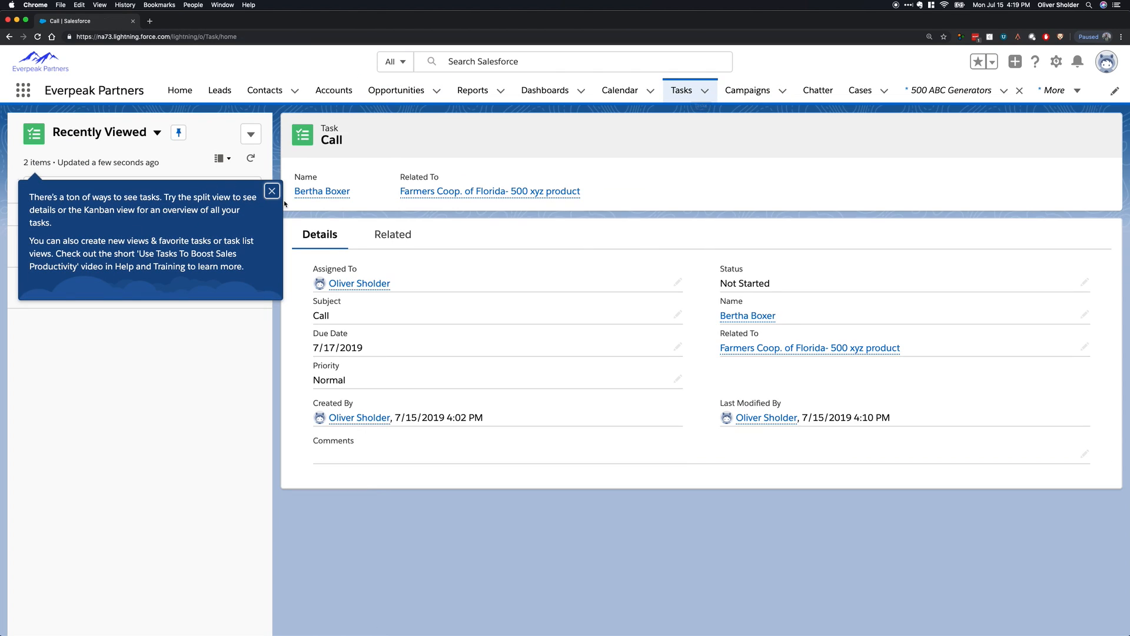
click(272, 191)
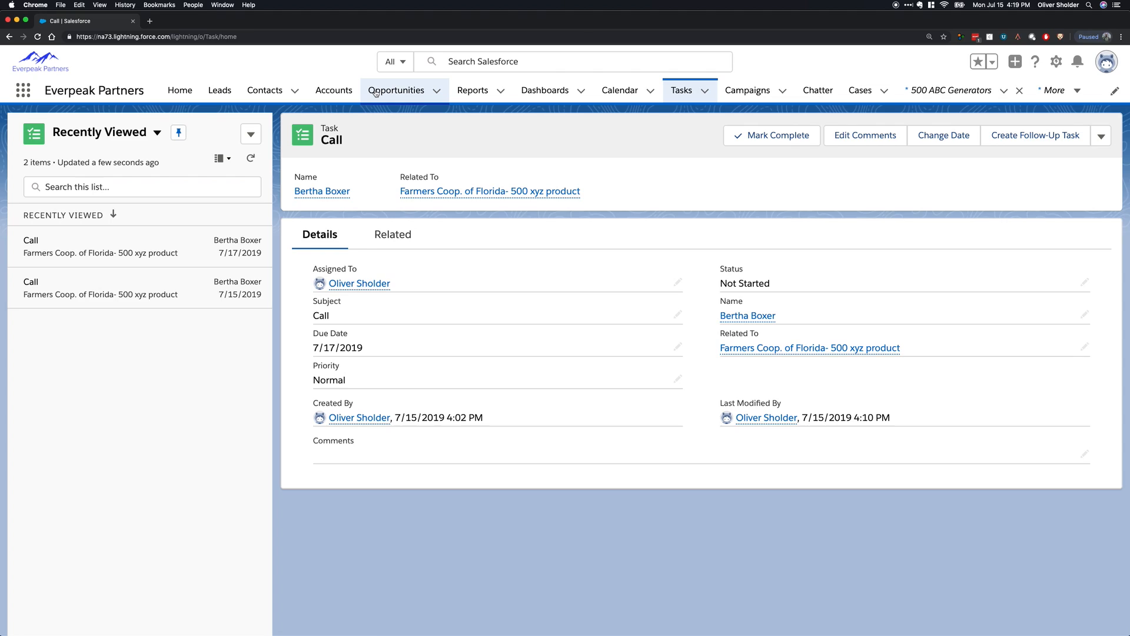
Look through the opportunity list views and open the Ace Iron and Steel 8 foot generator opportunity.
click(396, 90)
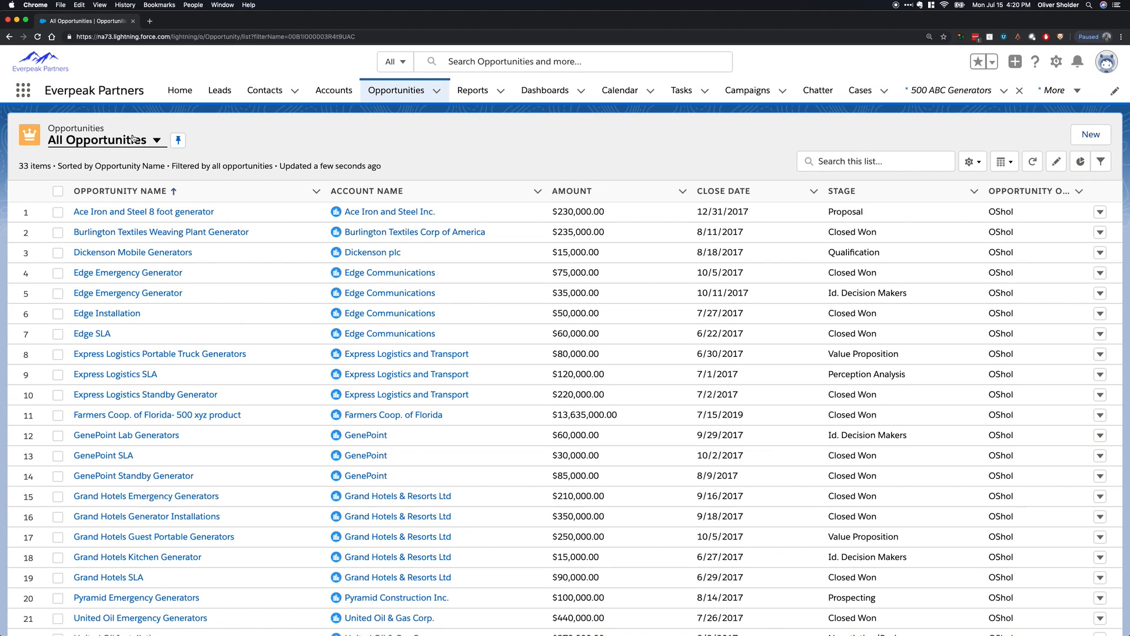
click(128, 143)
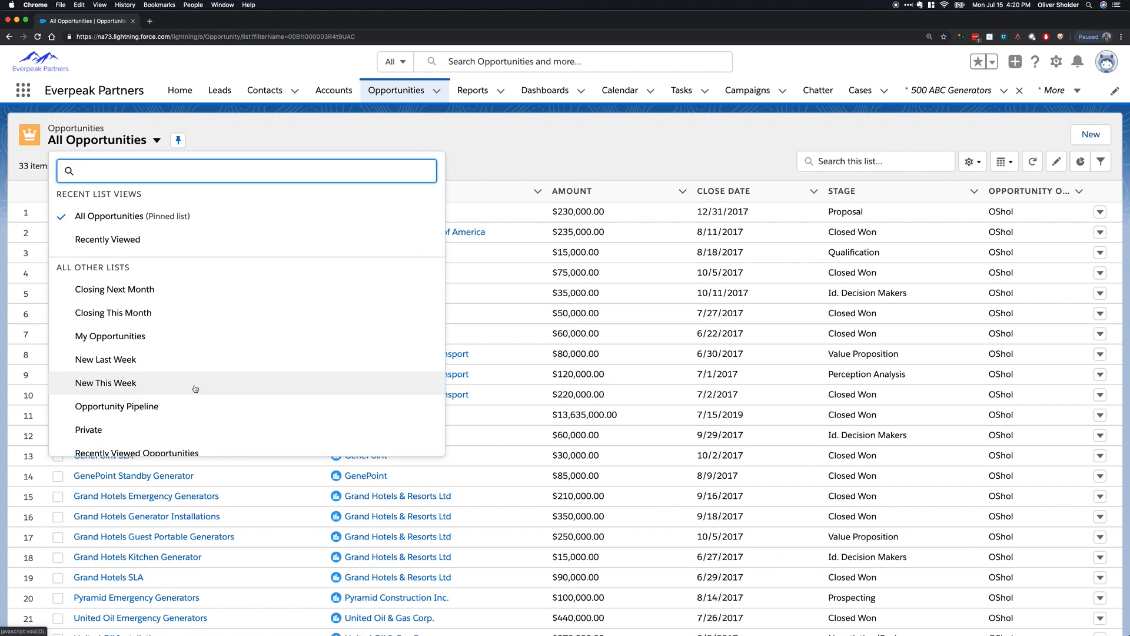
scroll(176, 383, down, 1)
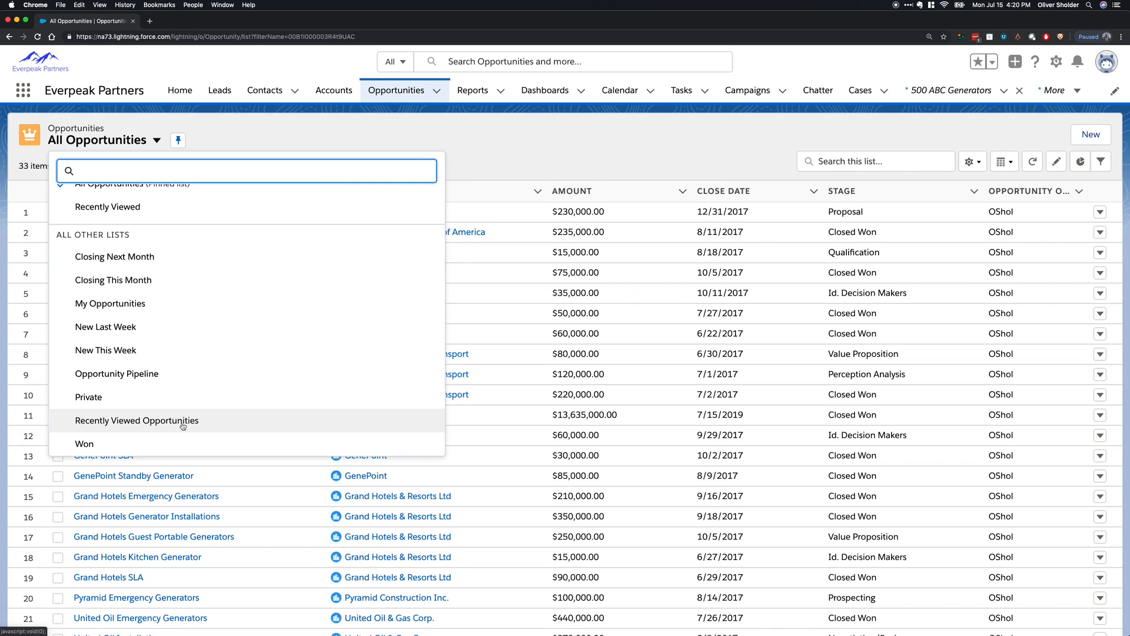
click(182, 421)
click(131, 213)
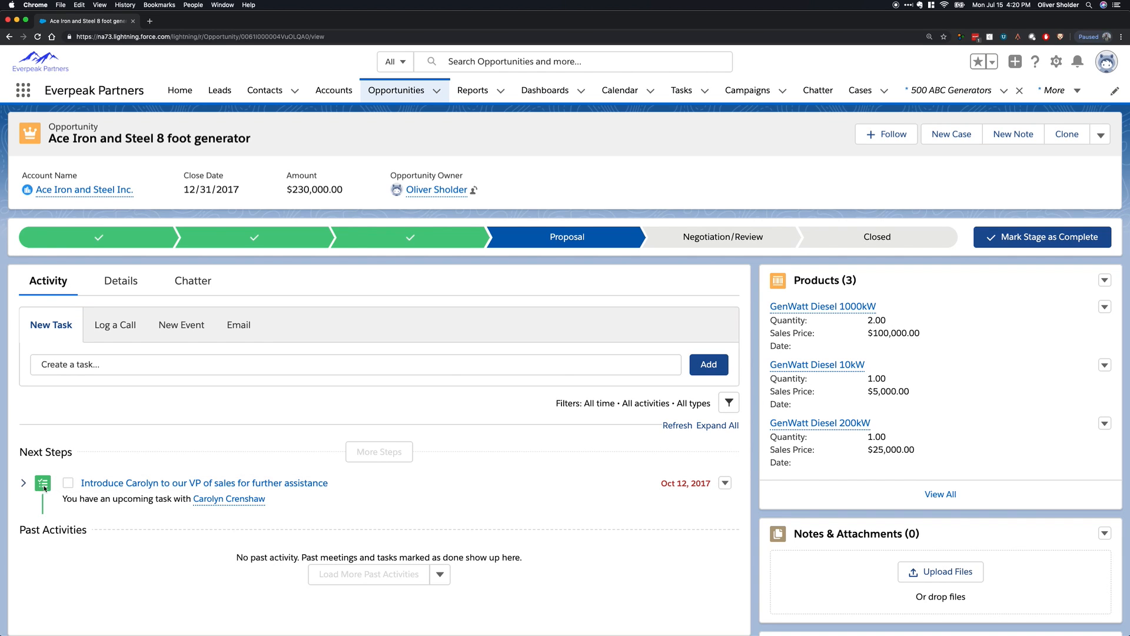
Mark the VP of sales introduction task complete, expand its details, and reopen it with the status Not Started.
click(70, 485)
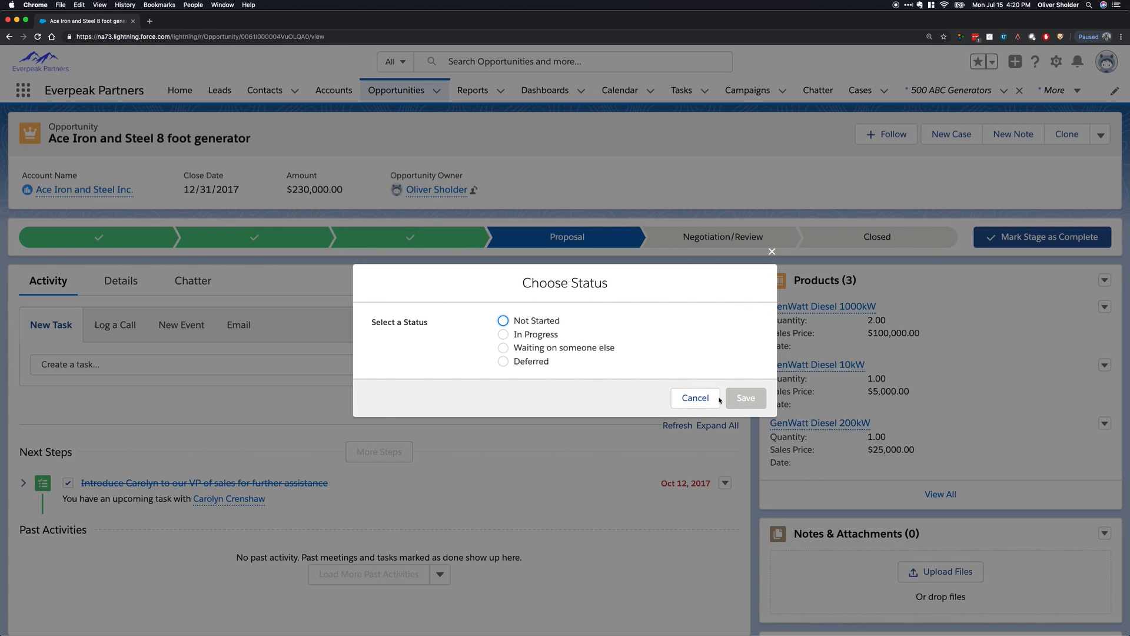
click(718, 398)
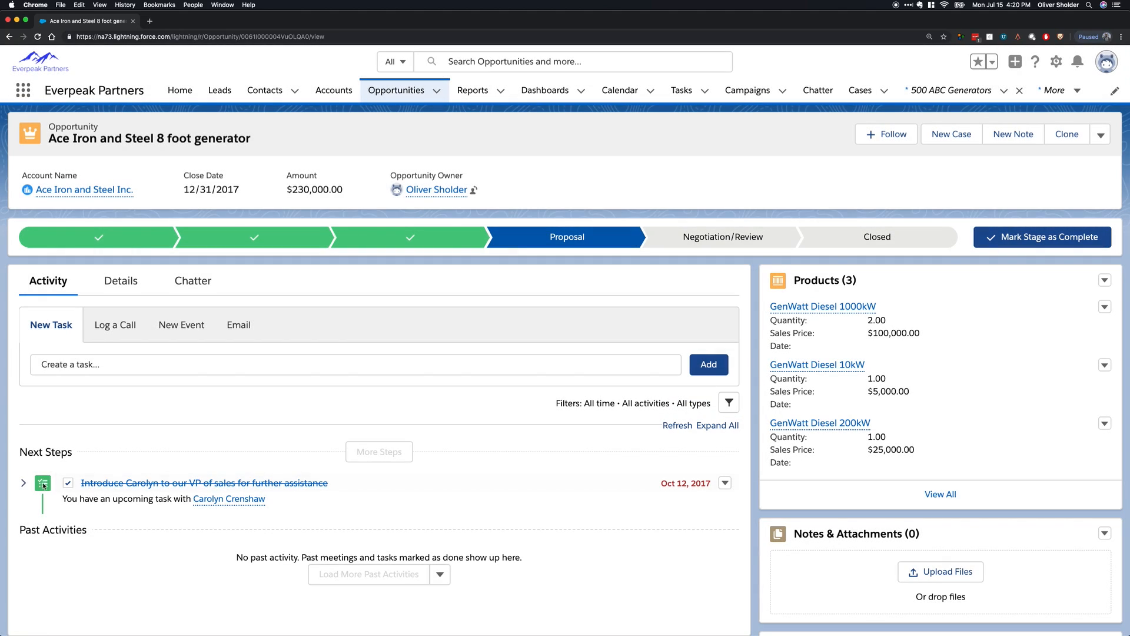
click(24, 483)
click(65, 485)
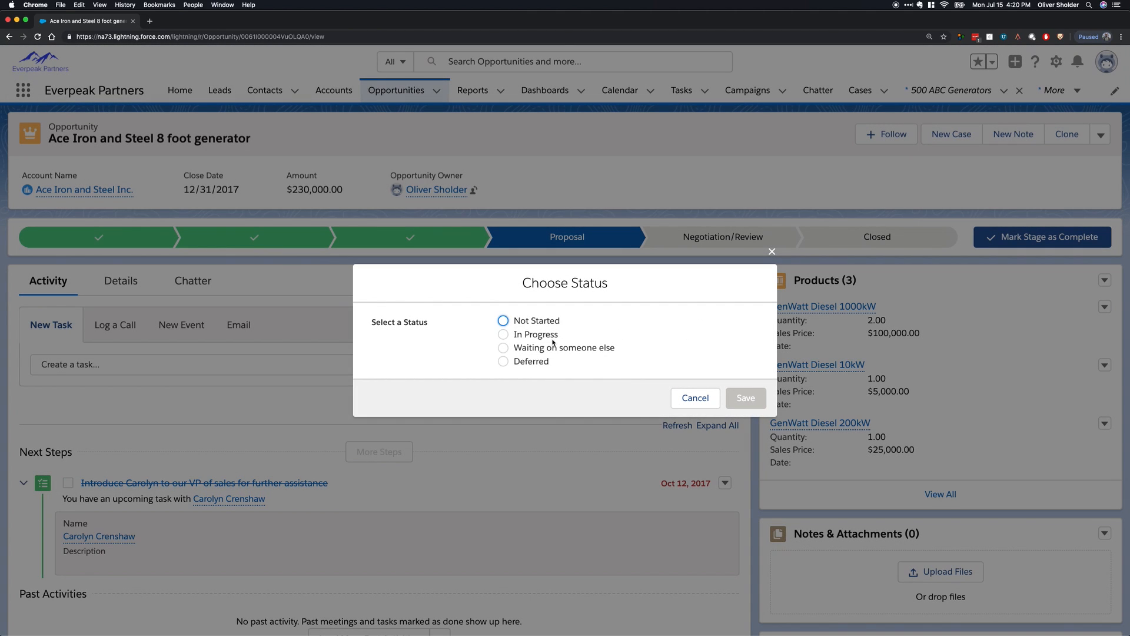
click(513, 322)
click(745, 397)
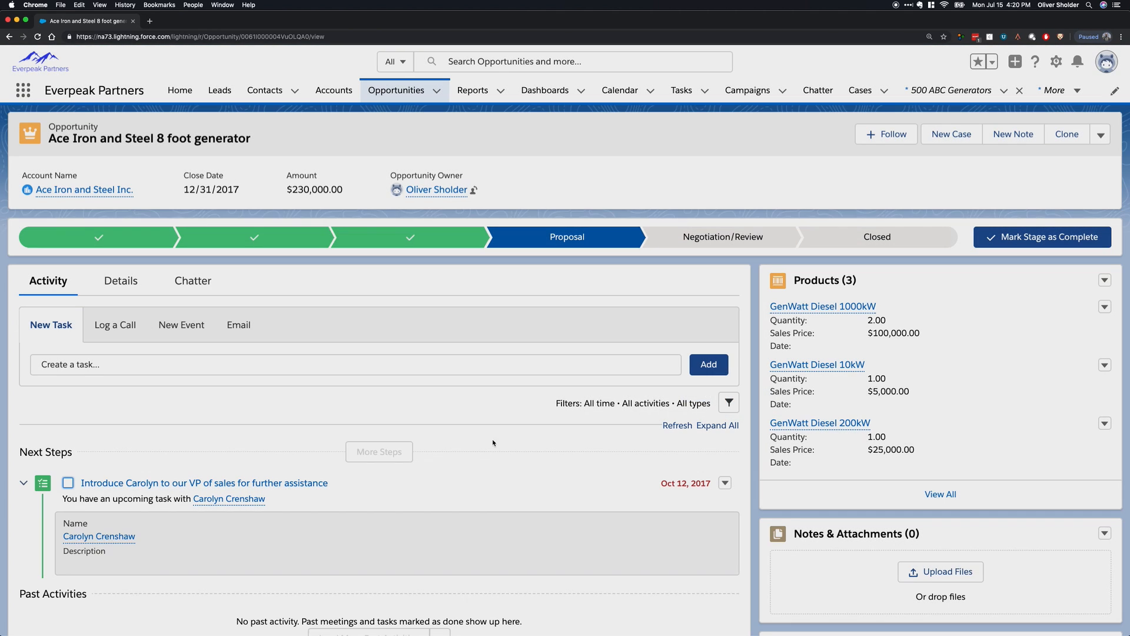
Show the Open Tasks list view in the tasks.
click(682, 90)
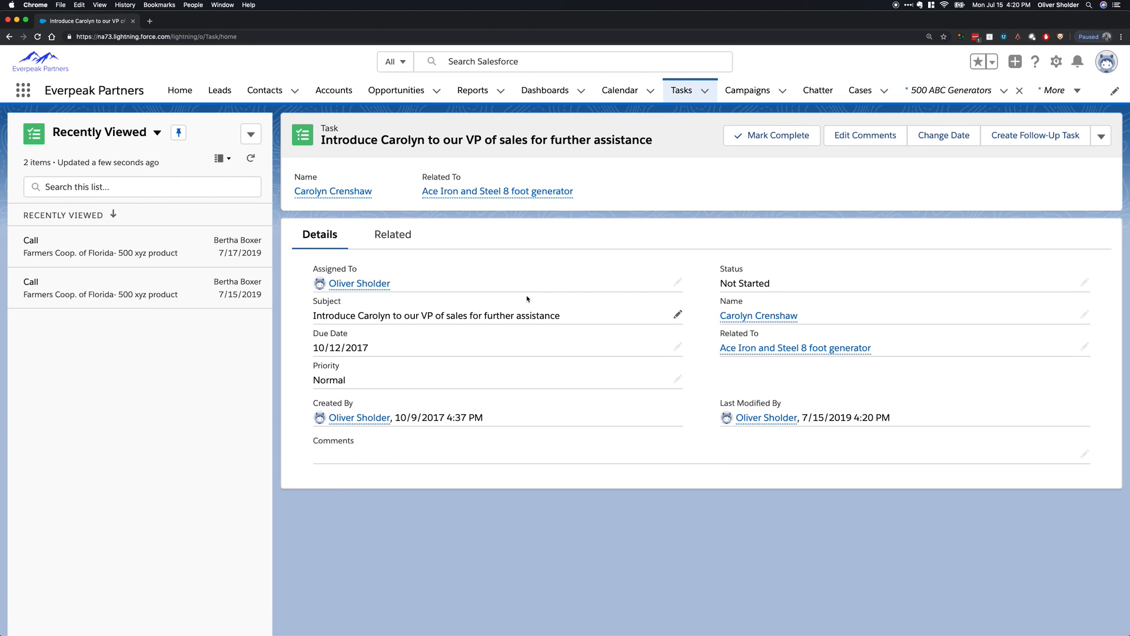
click(112, 133)
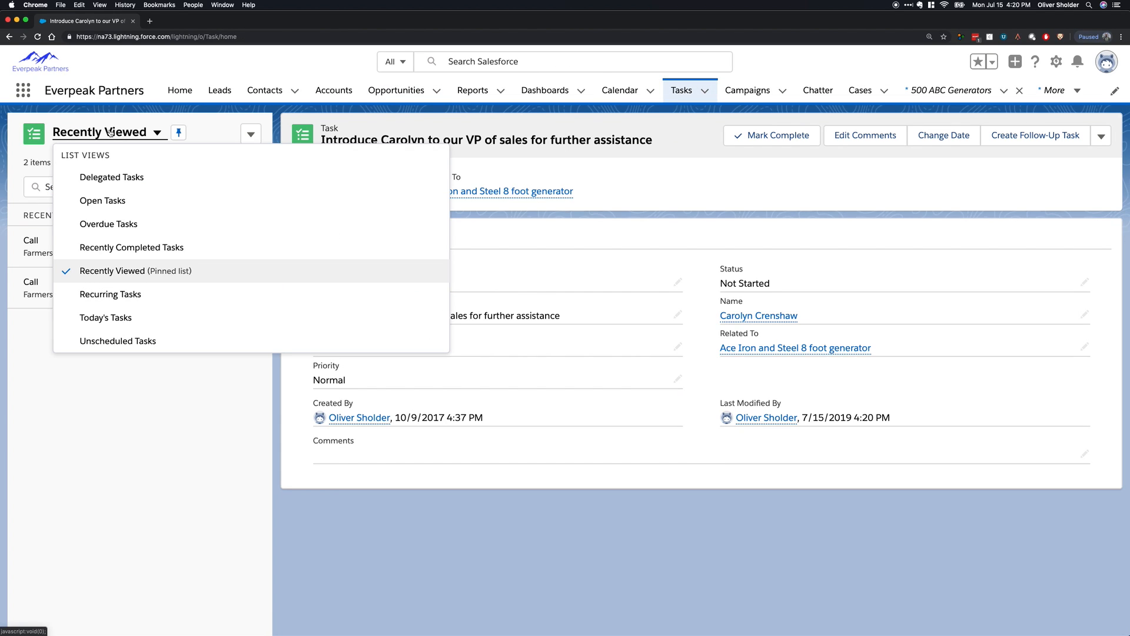
click(102, 200)
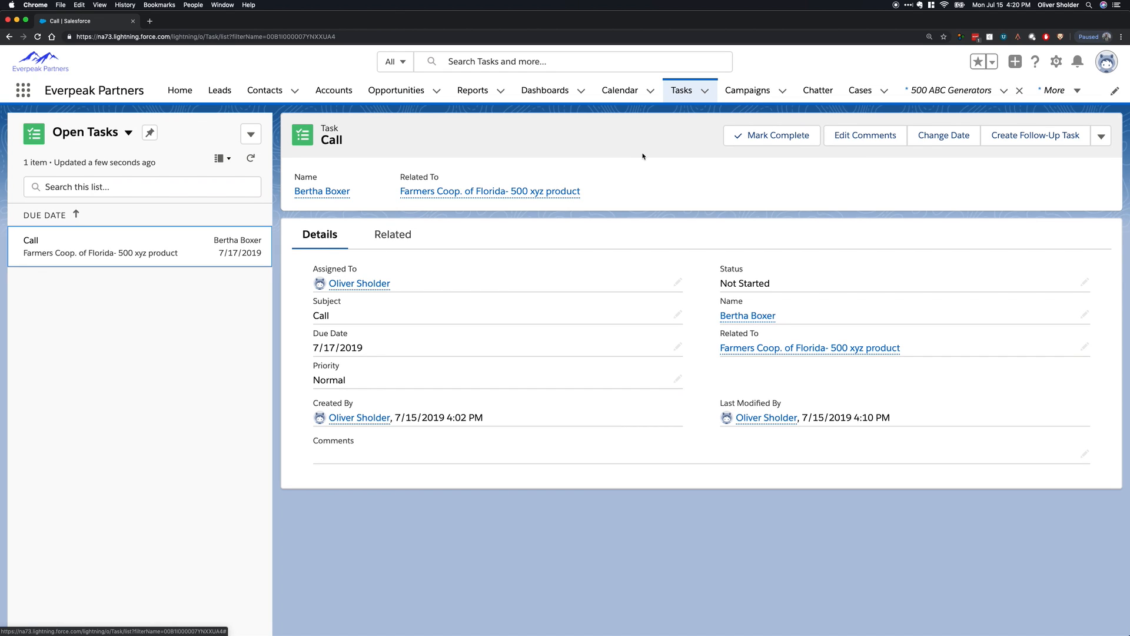
Look through the available opportunity list views and examine the stages in the All Opportunities list.
click(395, 90)
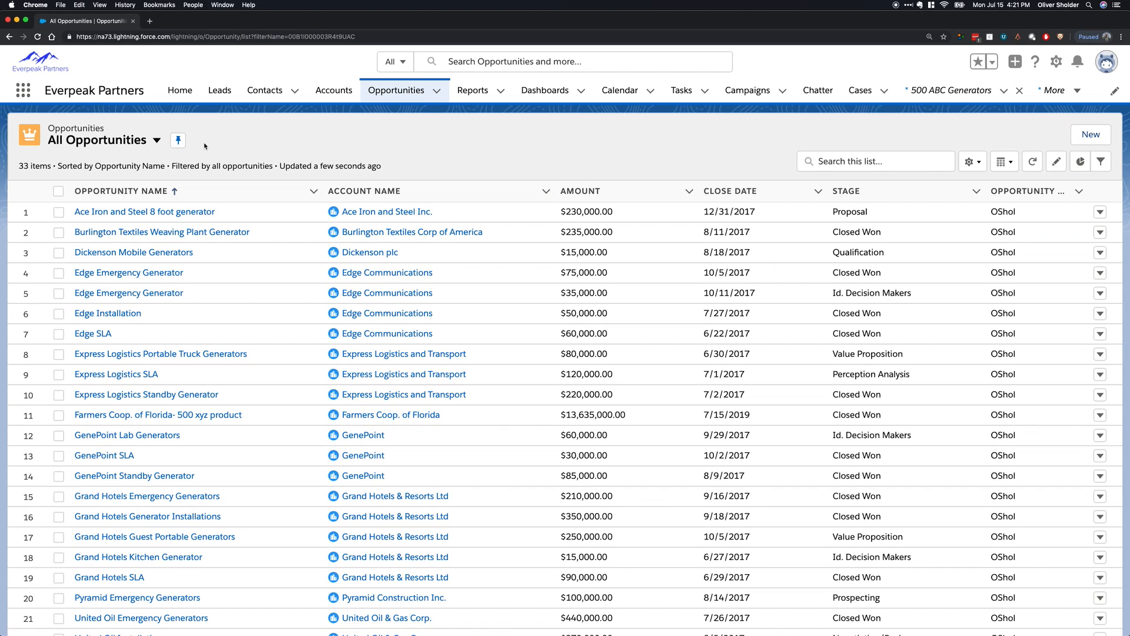
click(112, 139)
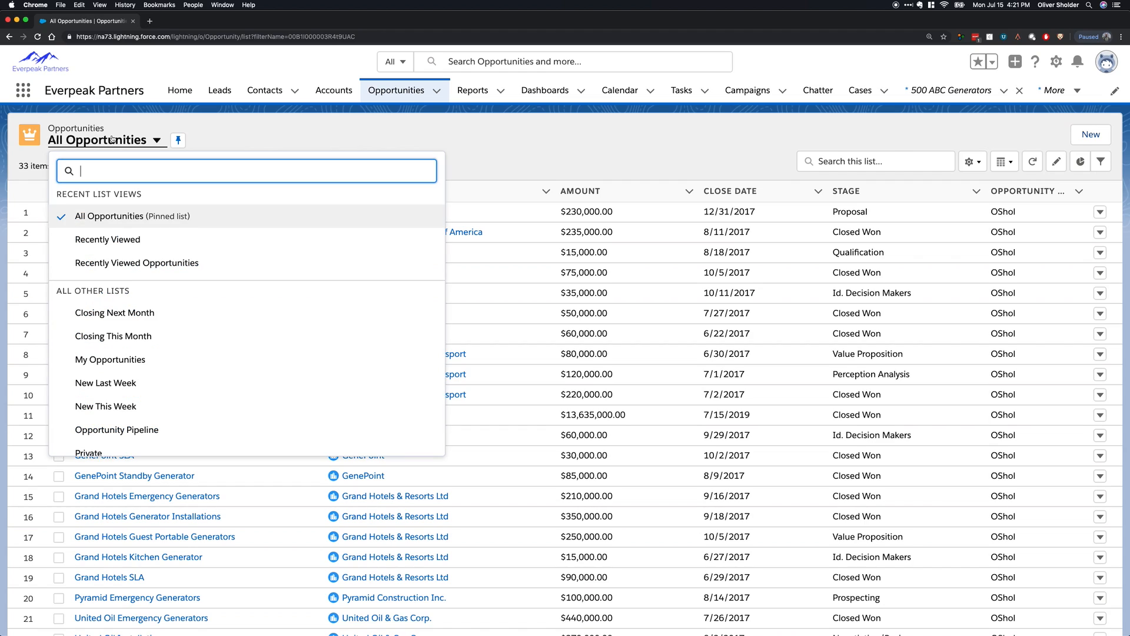
scroll(228, 351, down, 1)
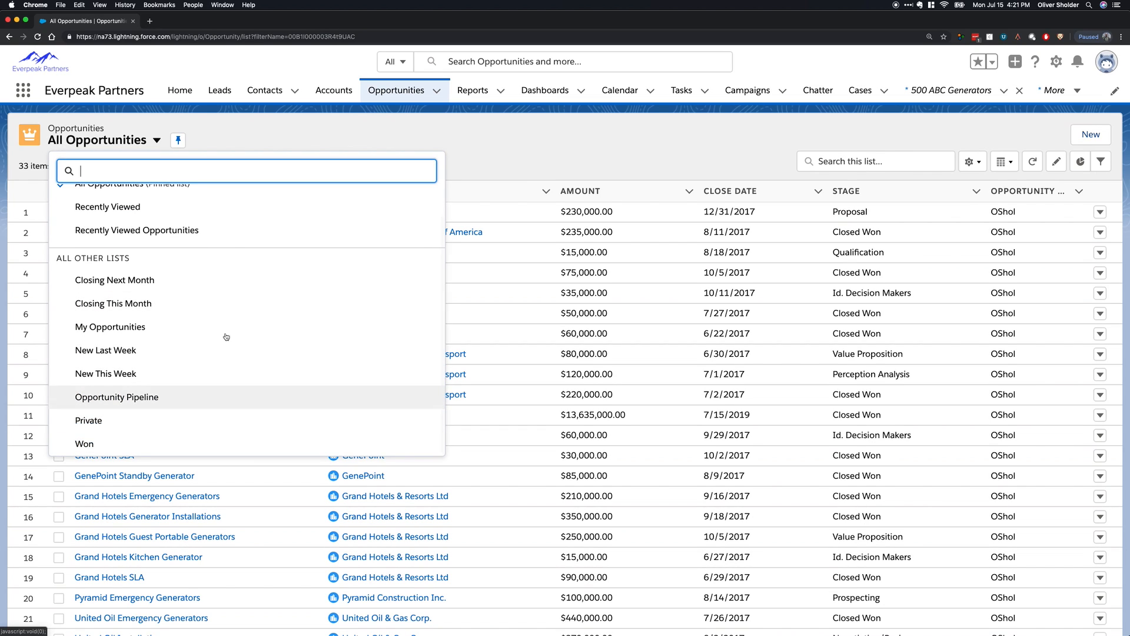
click(219, 93)
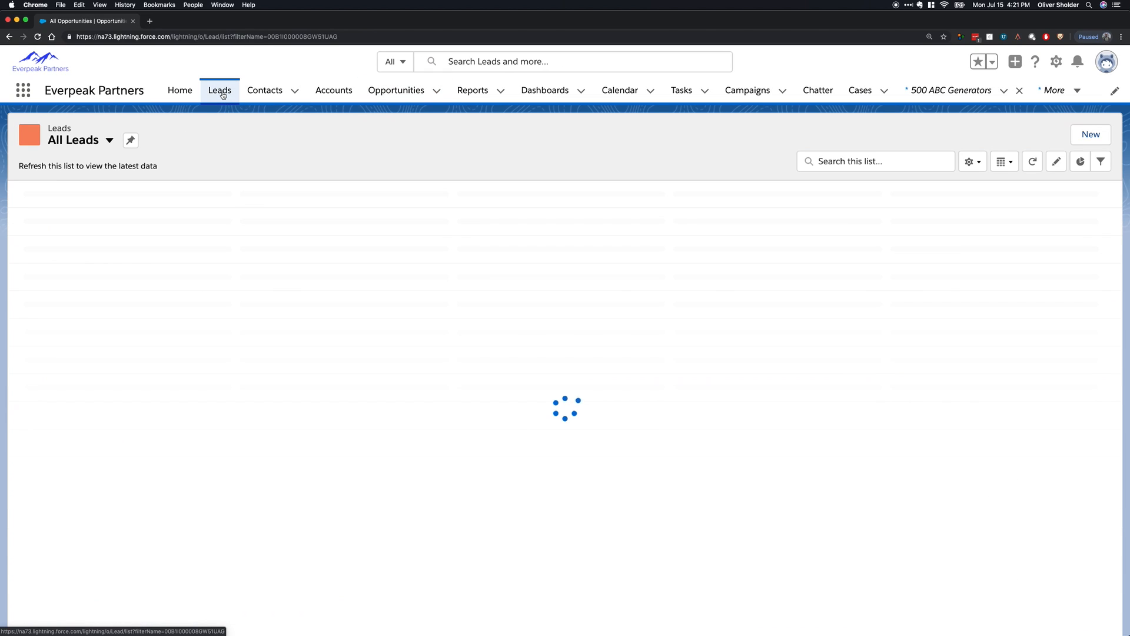
click(398, 91)
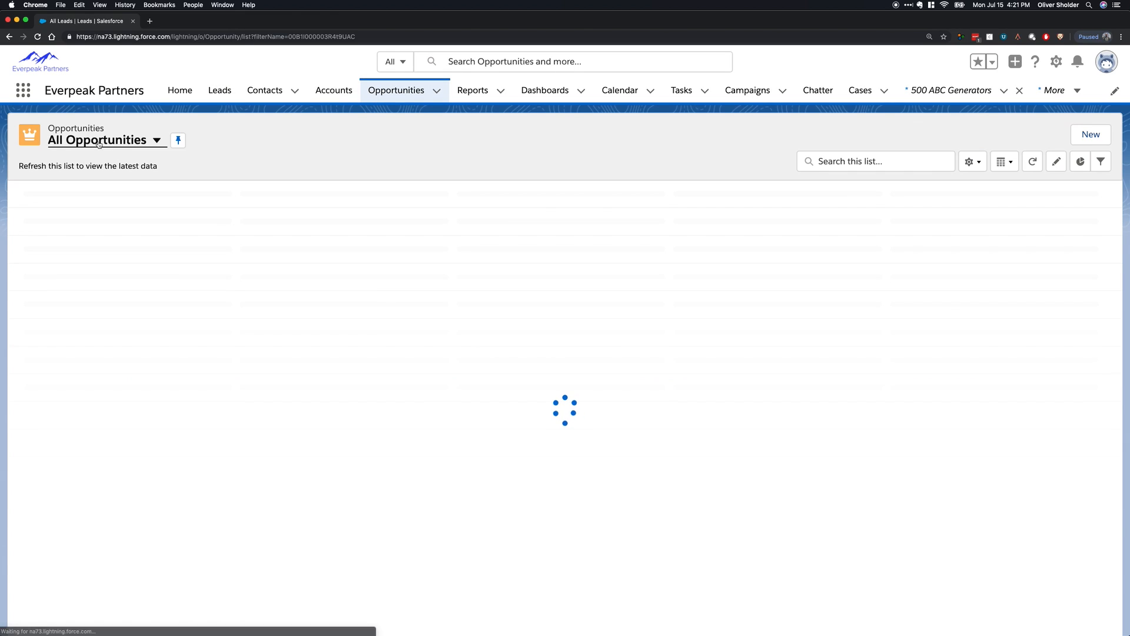
click(99, 142)
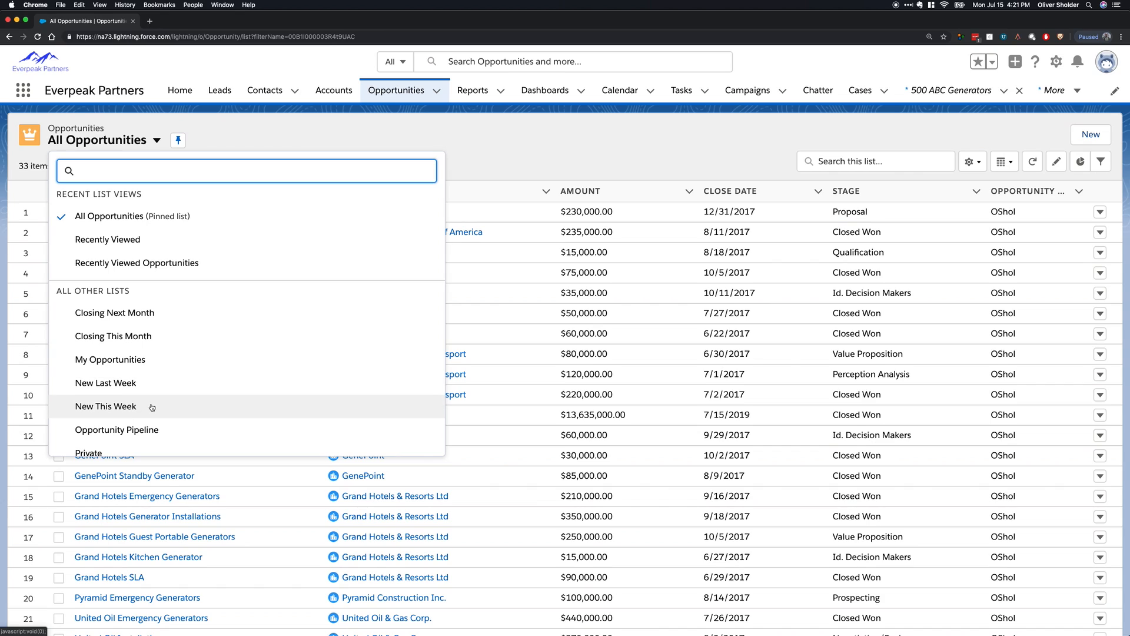
scroll(151, 404, down, 1)
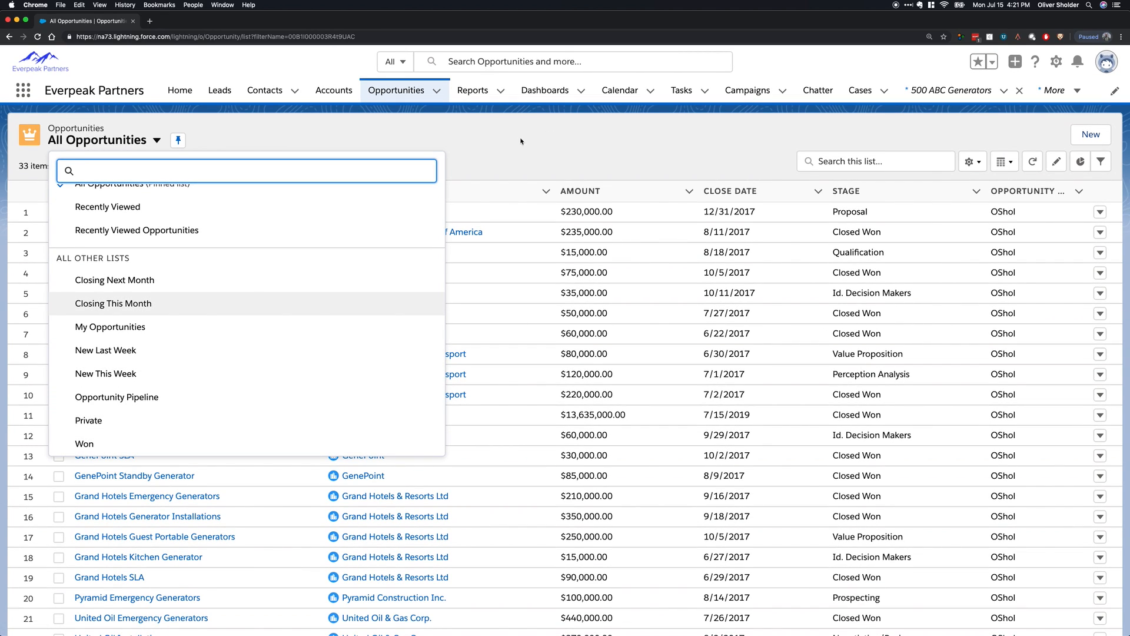
click(530, 140)
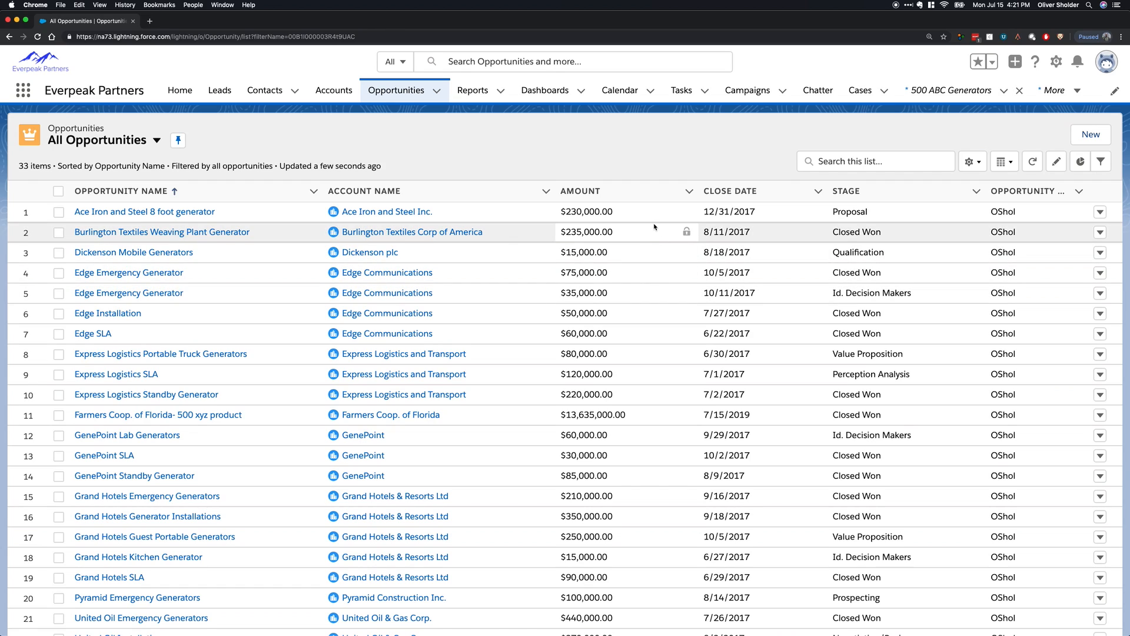
scroll(612, 294, down, 4)
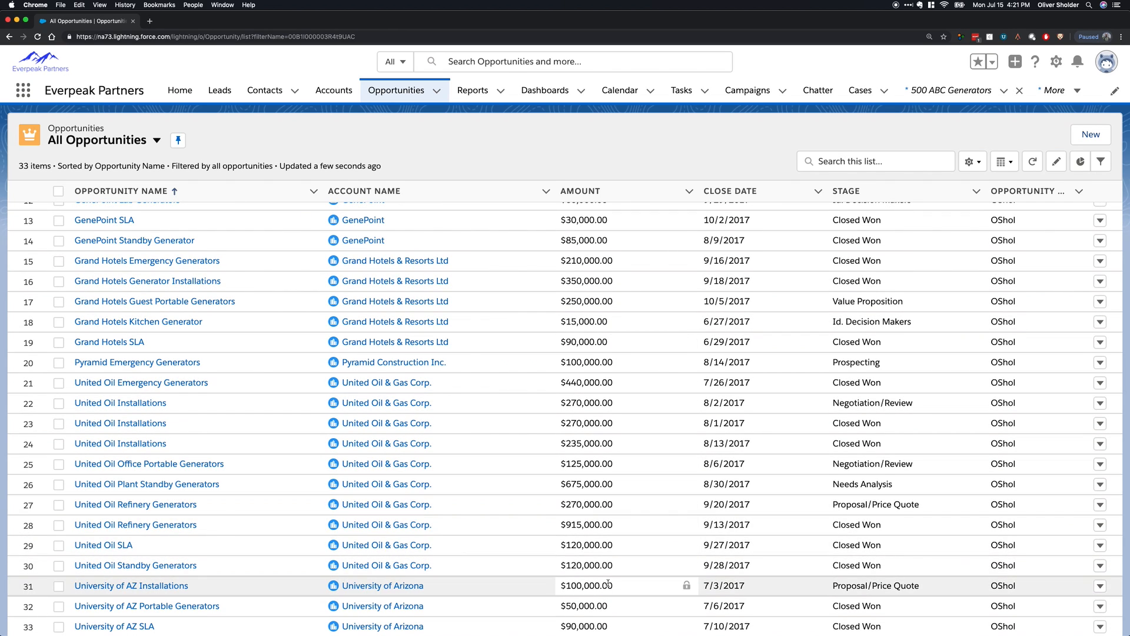
scroll(608, 584, up, 4)
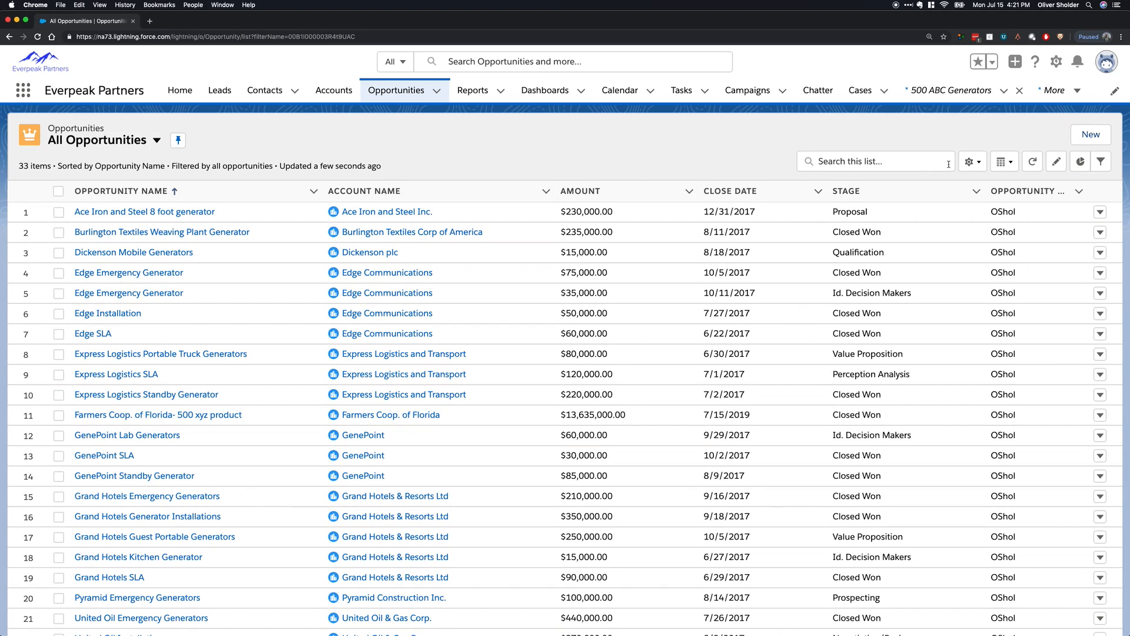
Create an opportunity list view named Stage: Proposal with the sharing option Only I can see this list view.
click(973, 161)
click(935, 215)
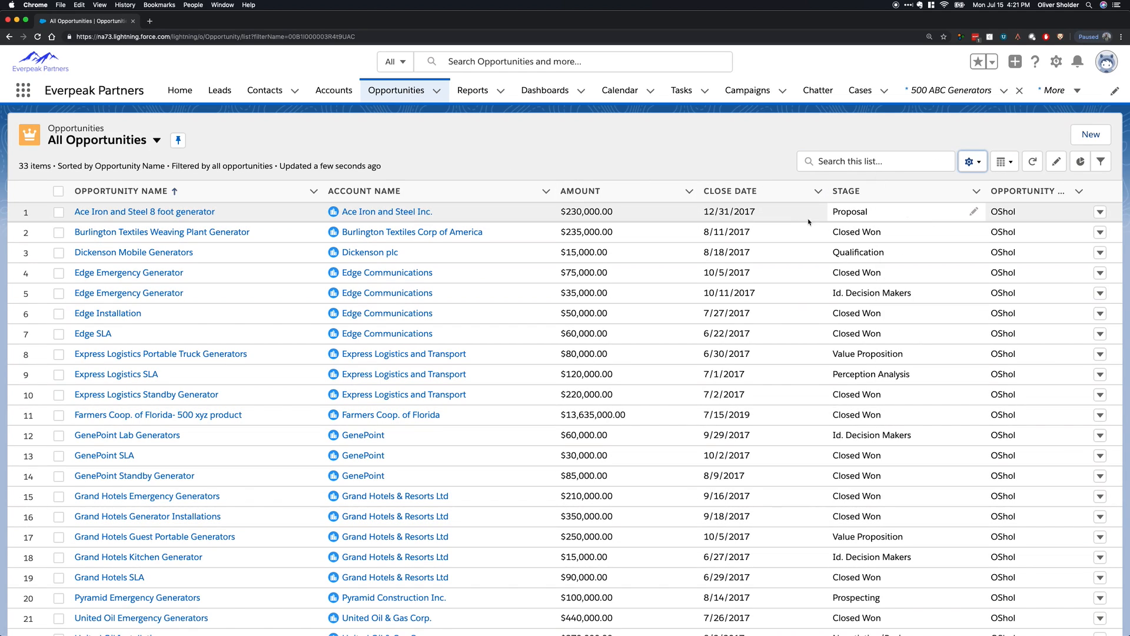
text(Stage: Propo)
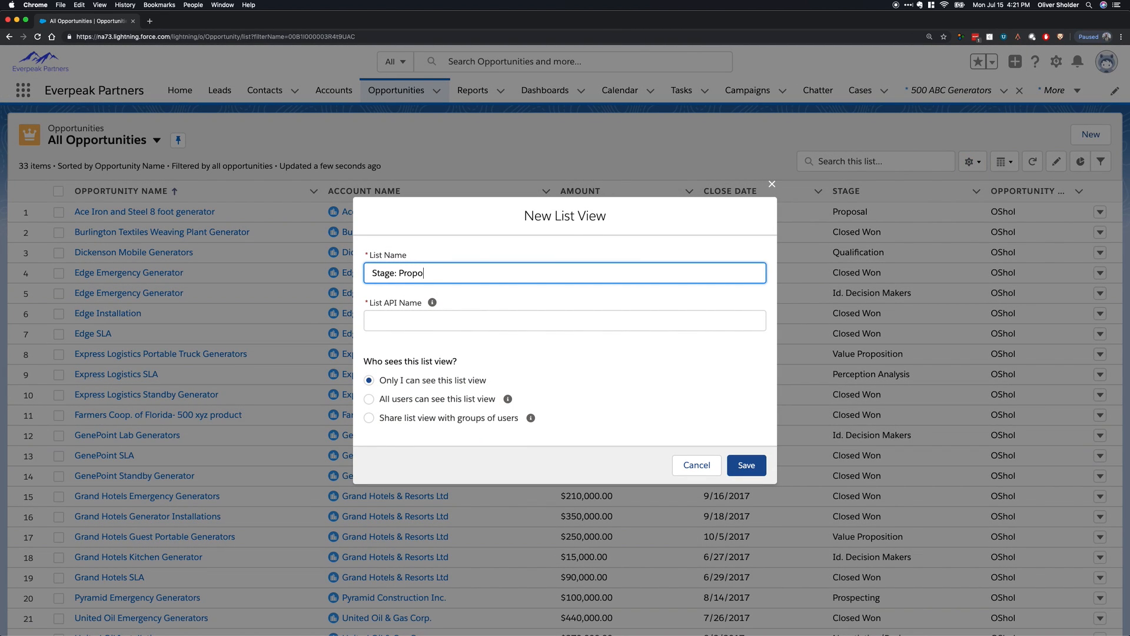
text(sal)
key(Tab)
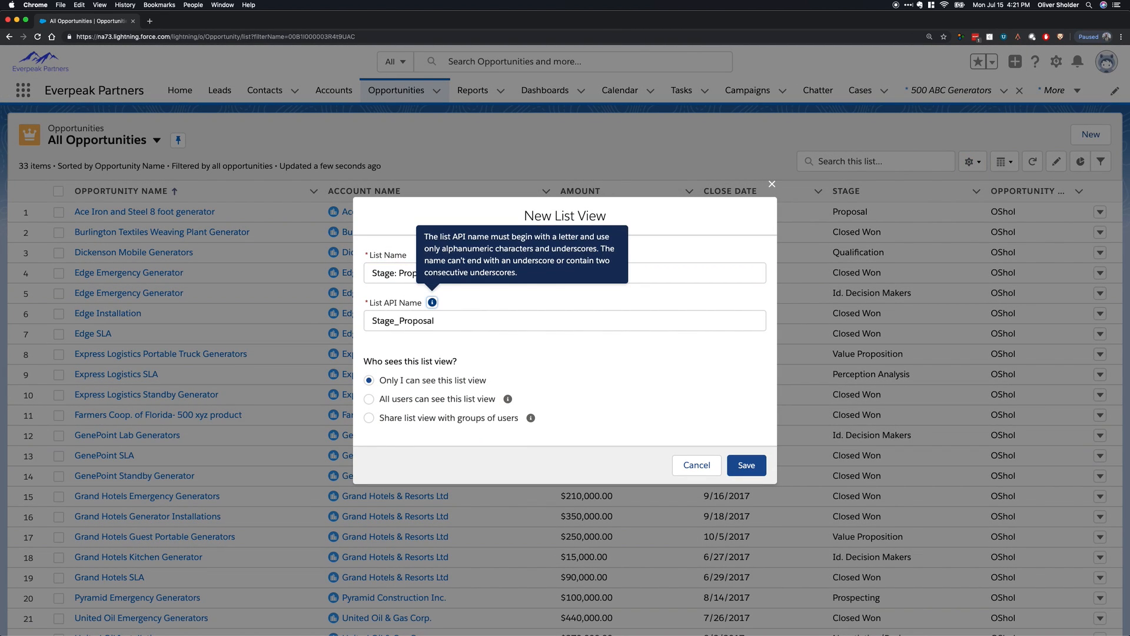
click(555, 338)
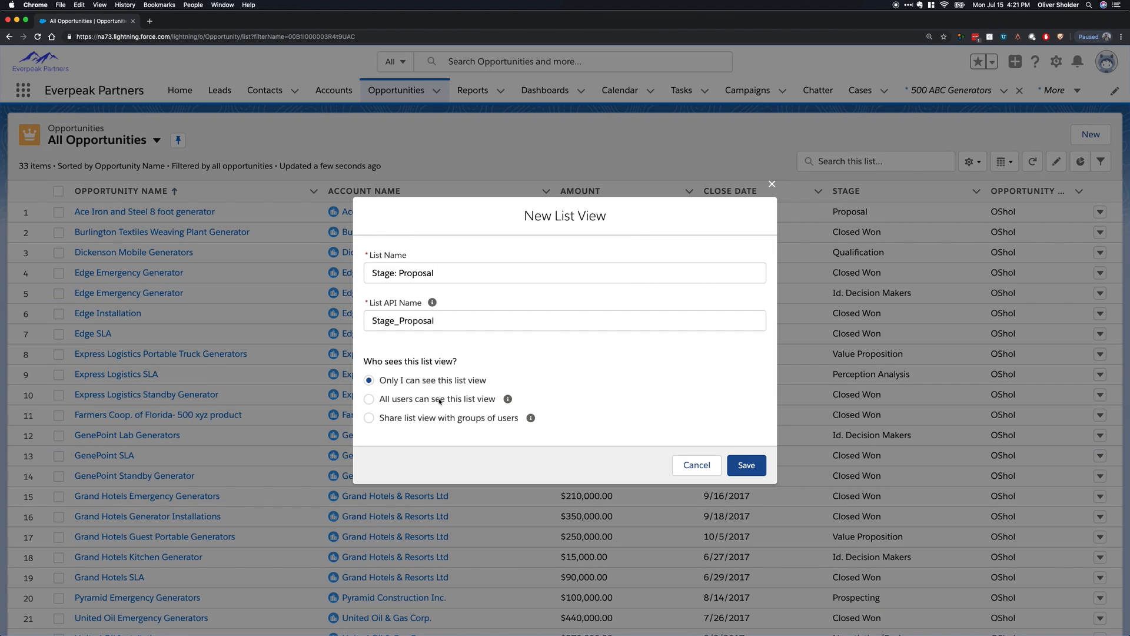
click(421, 401)
click(433, 381)
click(746, 465)
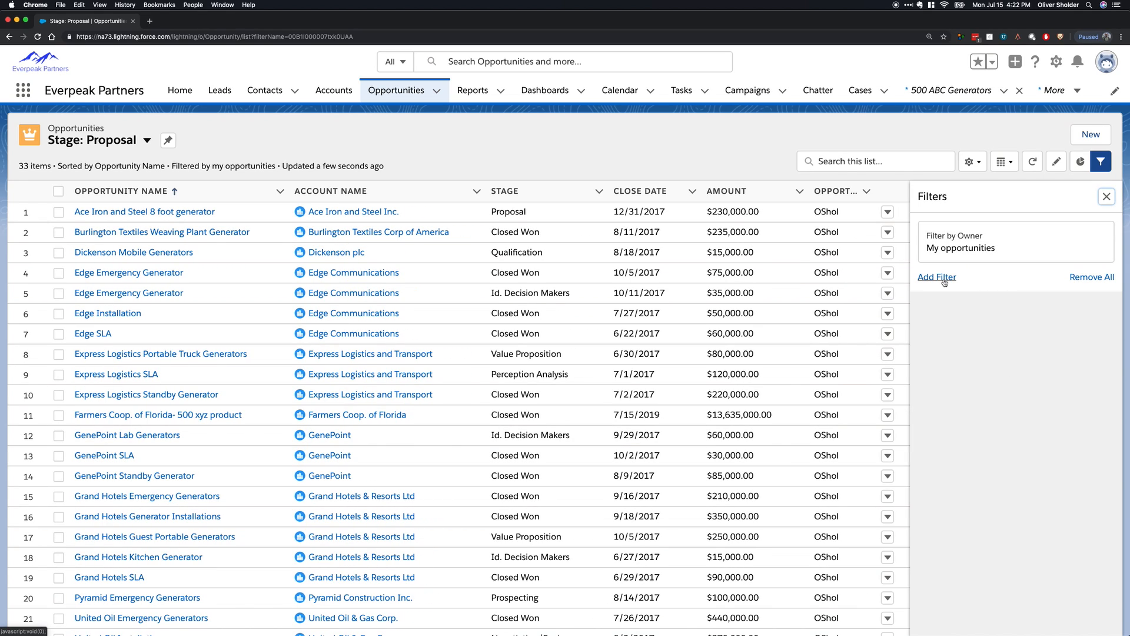
Filter the Stage: Proposal list view to My opportunities whose Stage equals Proposal, and save the filters.
click(965, 244)
click(675, 222)
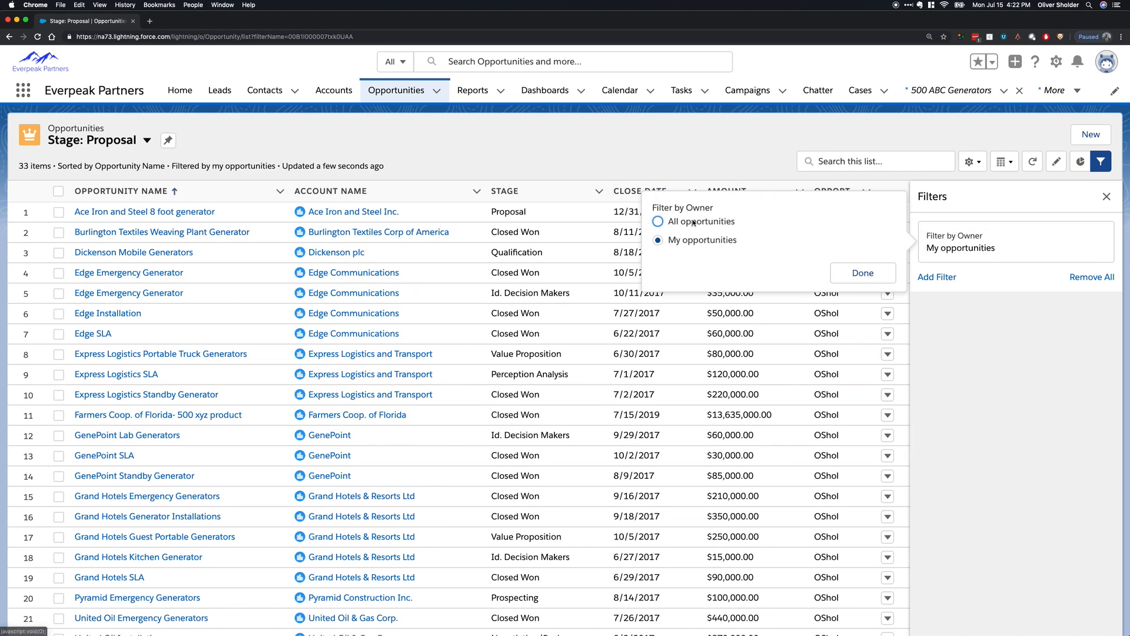
click(671, 240)
click(863, 272)
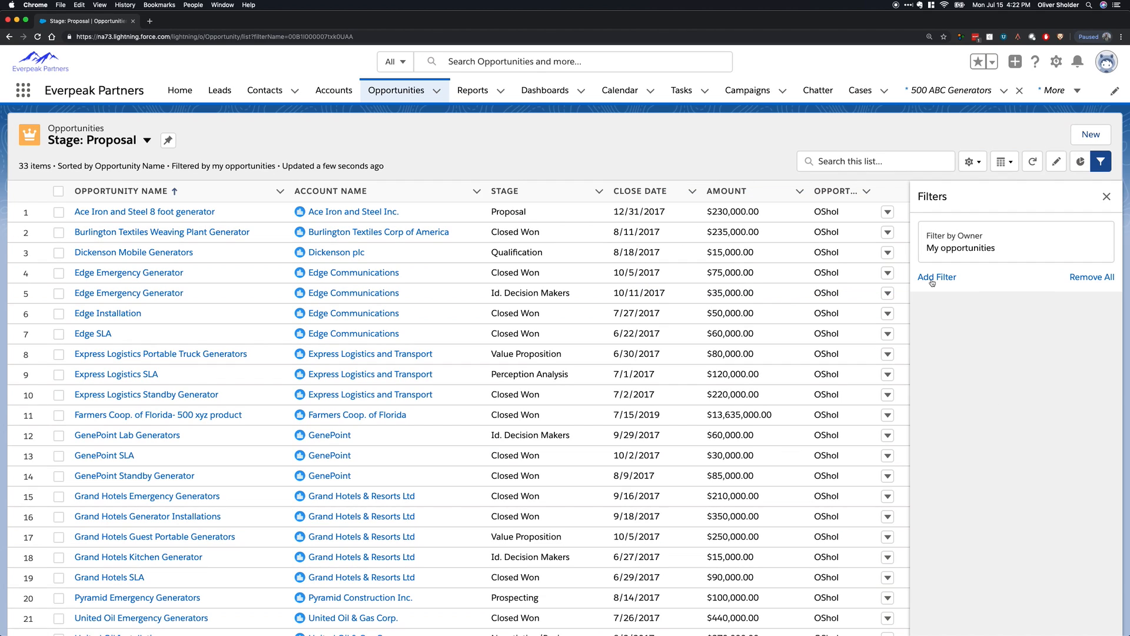
click(937, 277)
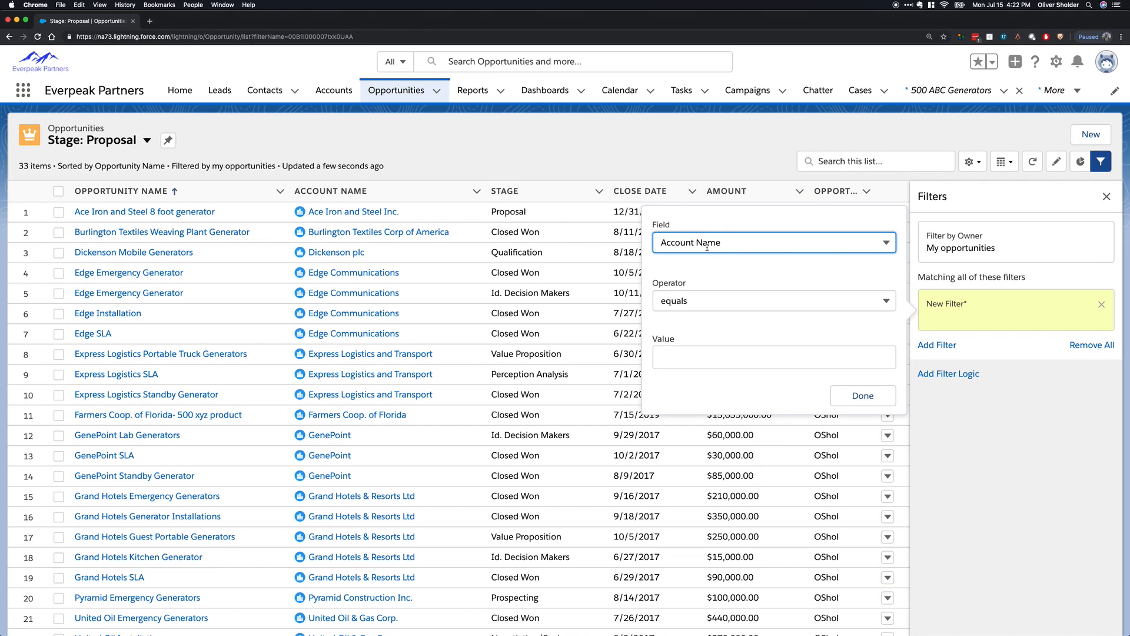
click(707, 247)
scroll(783, 321, down, 10)
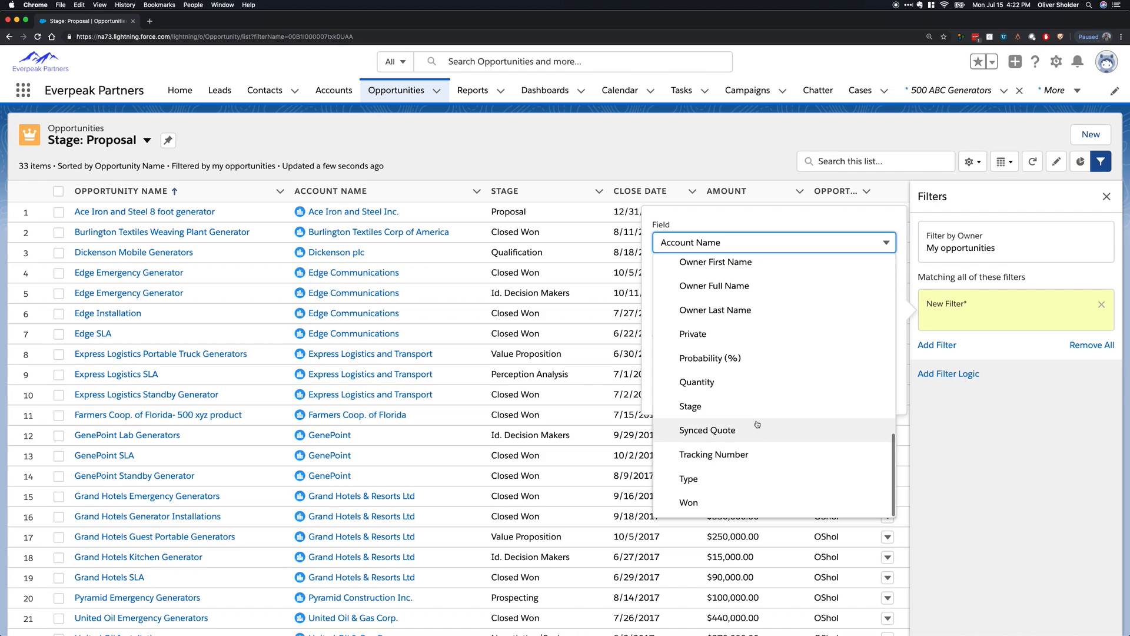
click(736, 406)
click(715, 357)
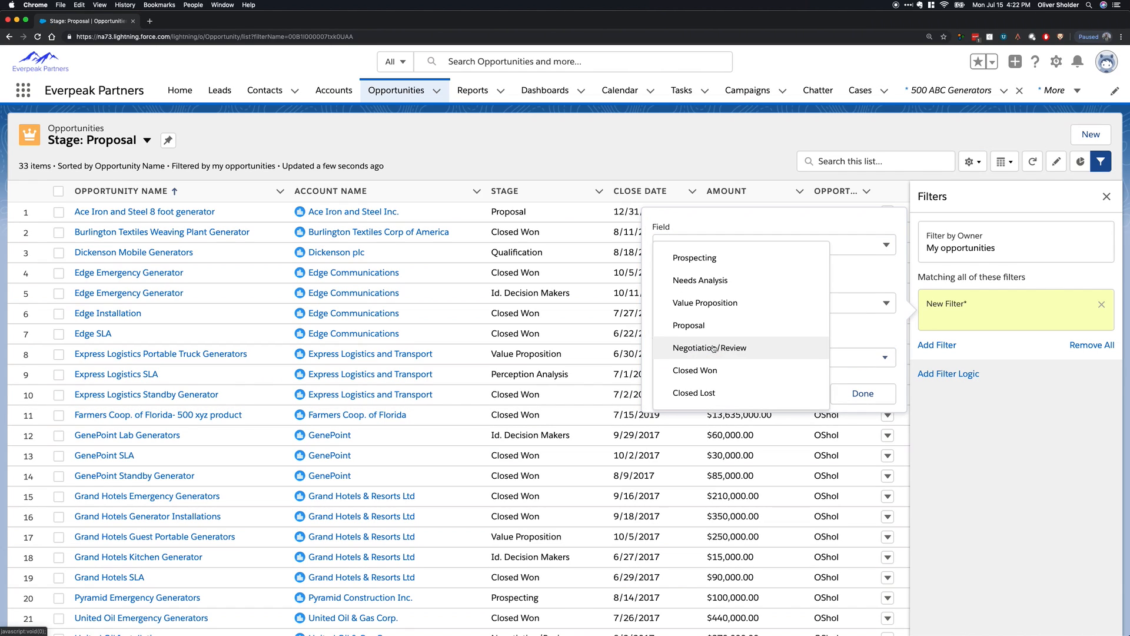
click(725, 326)
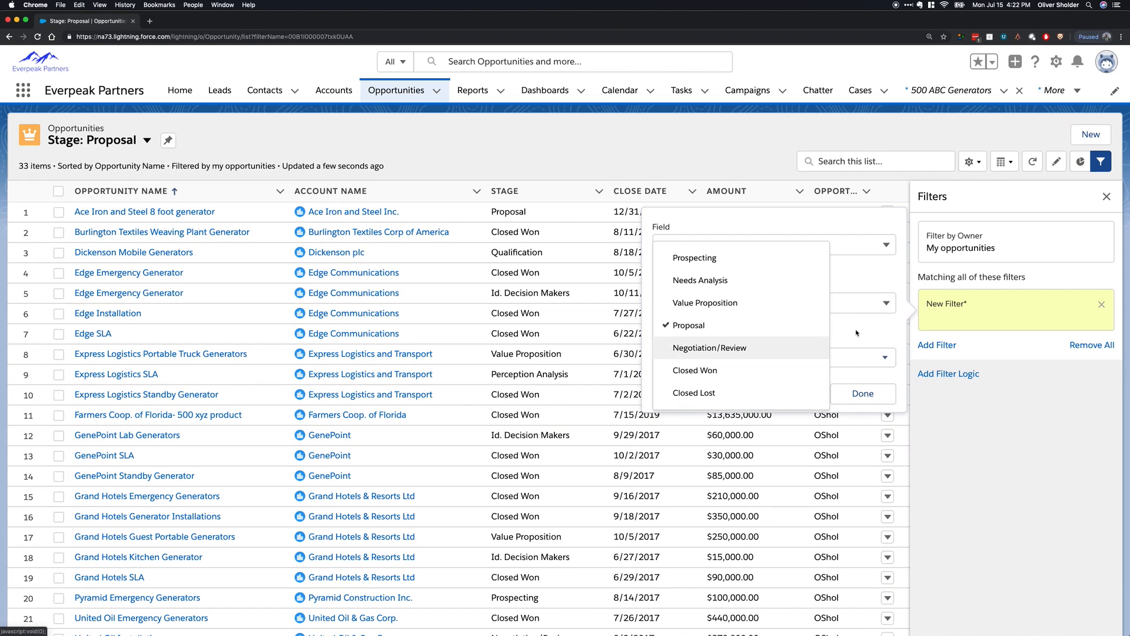
click(863, 395)
click(1084, 199)
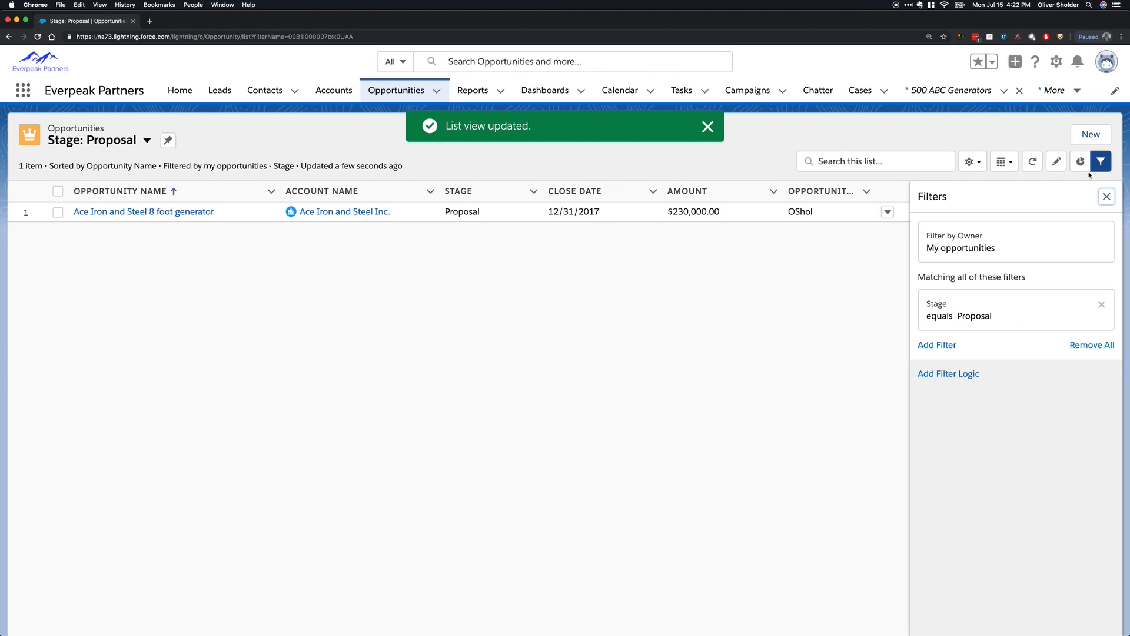
Try to add Negotiation/Review to the values of the list view's Stage filter.
click(1017, 308)
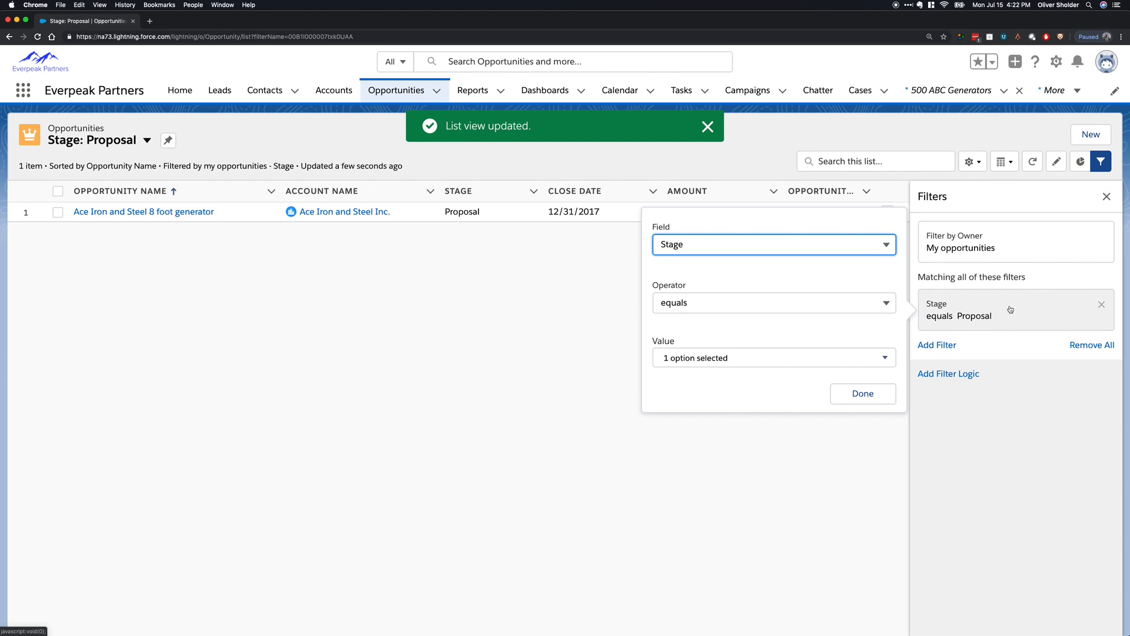
click(724, 358)
click(730, 348)
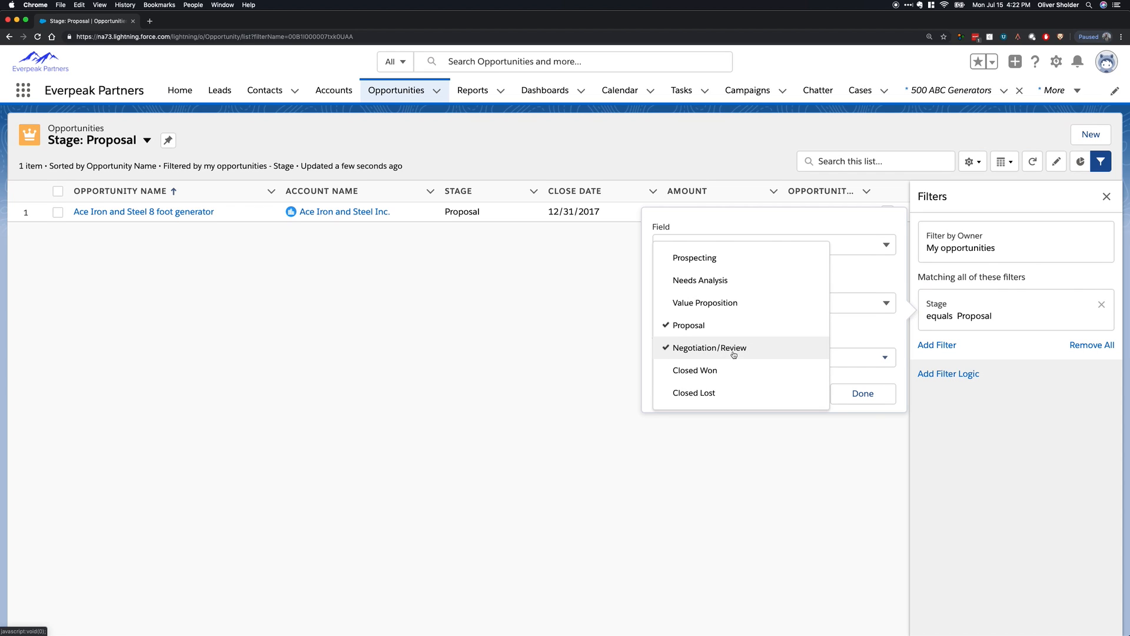
click(893, 335)
click(865, 394)
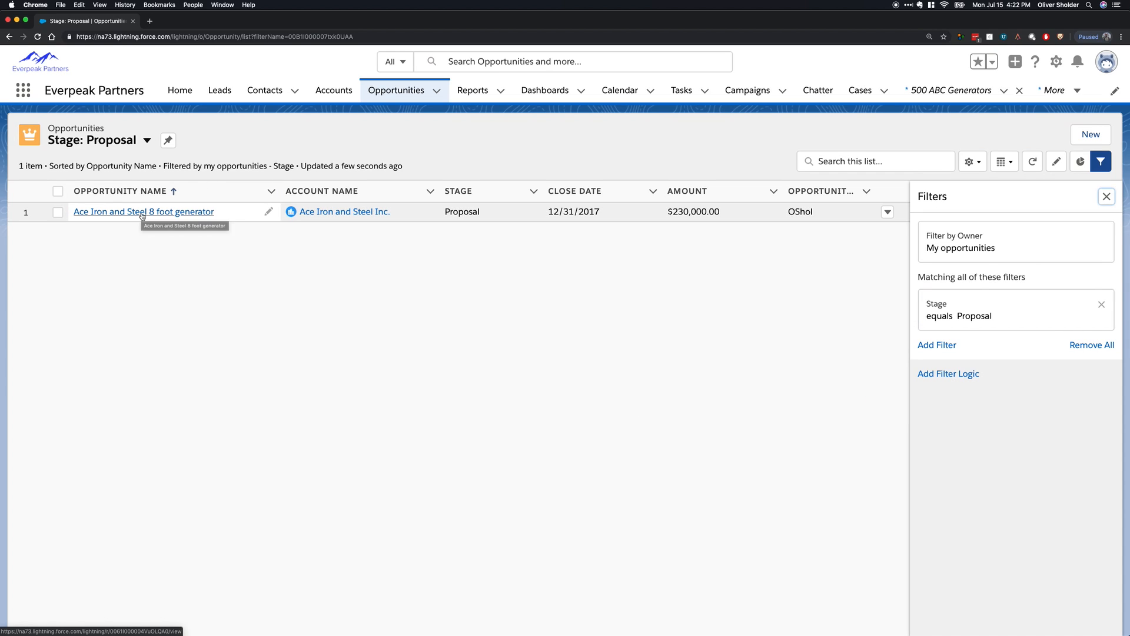
Close the filters and check for the Stage: Proposal entry among the opportunity list views.
click(1100, 167)
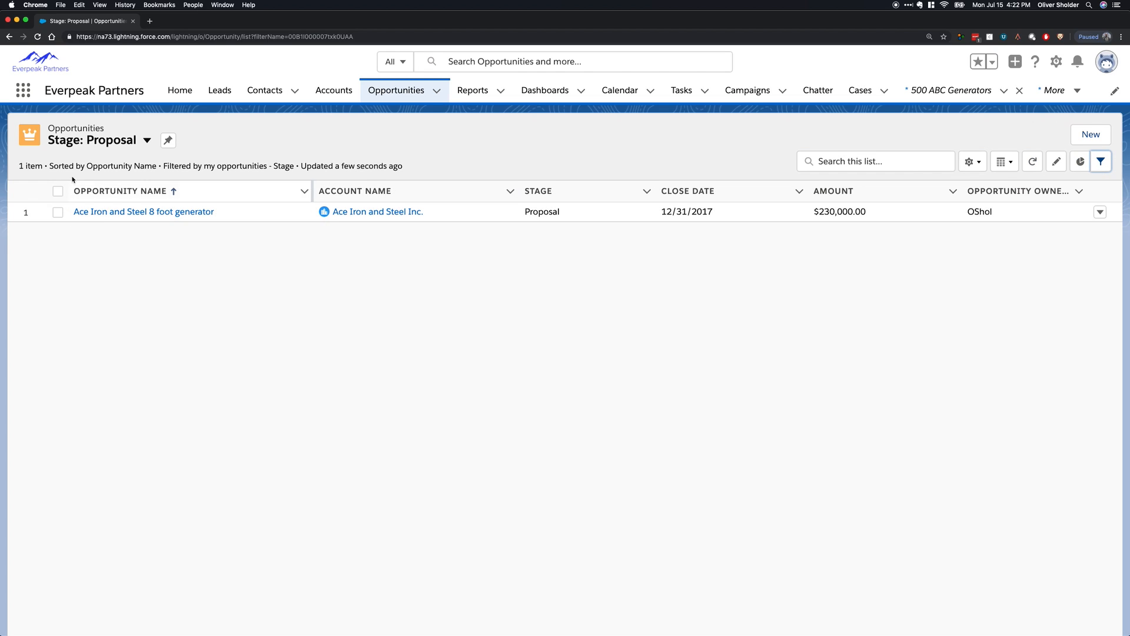
click(84, 141)
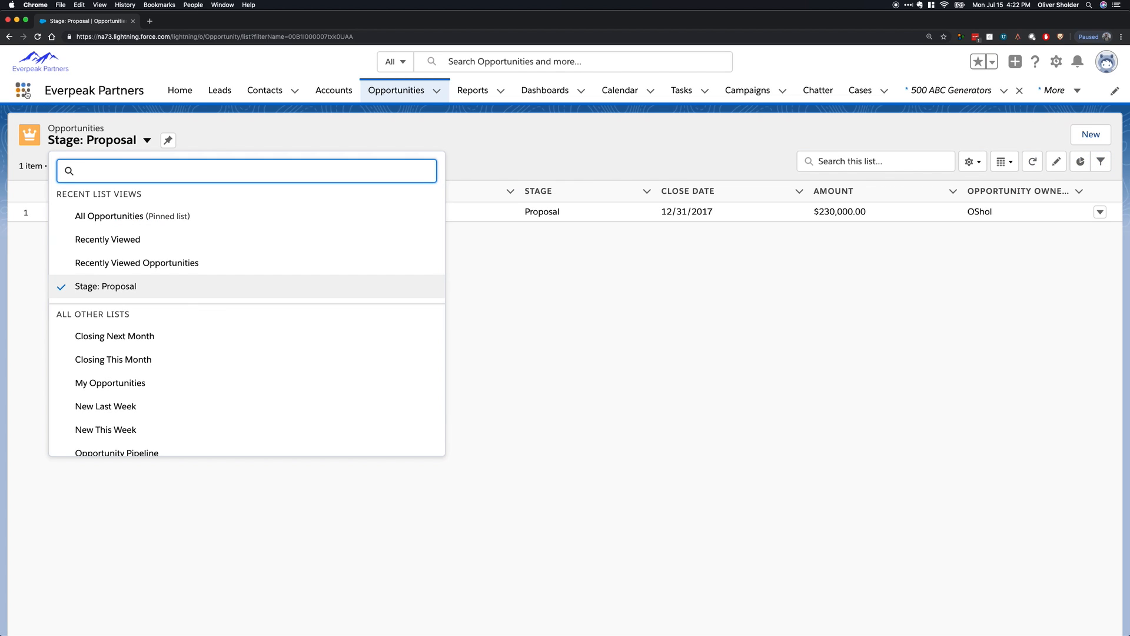
click(283, 125)
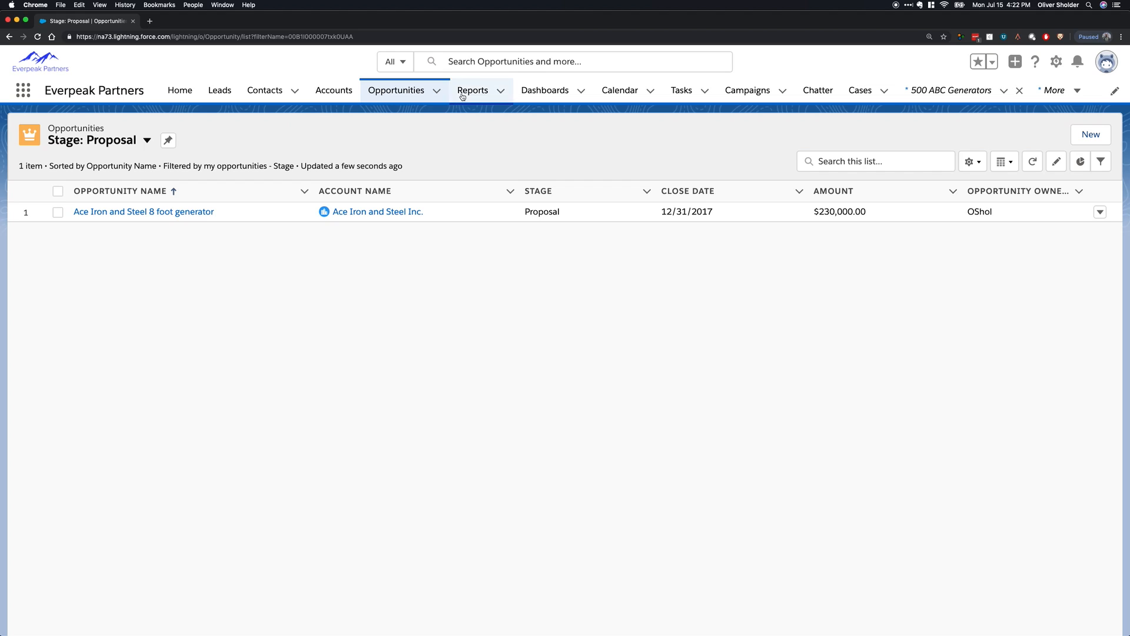
Switch to the Sales Console app.
click(24, 94)
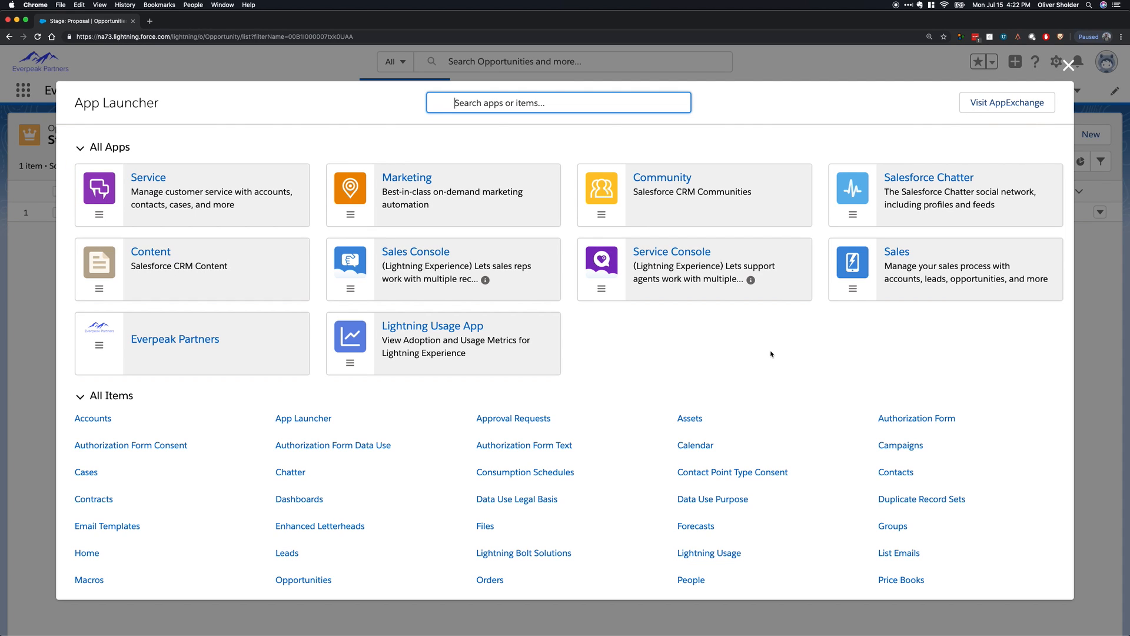
click(1069, 66)
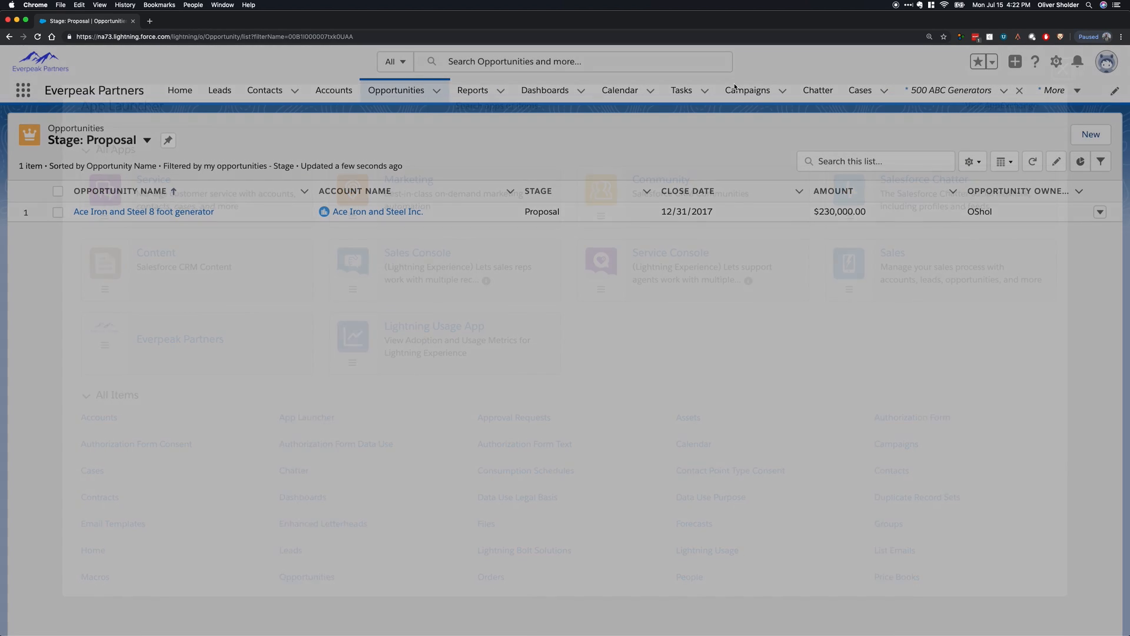
click(23, 93)
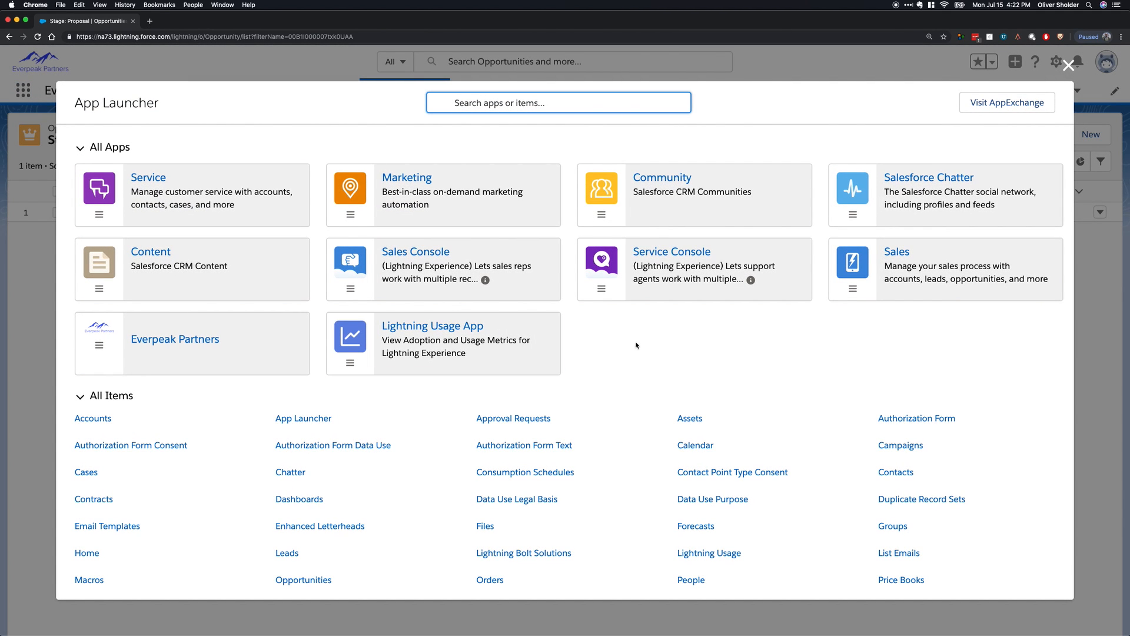
click(424, 252)
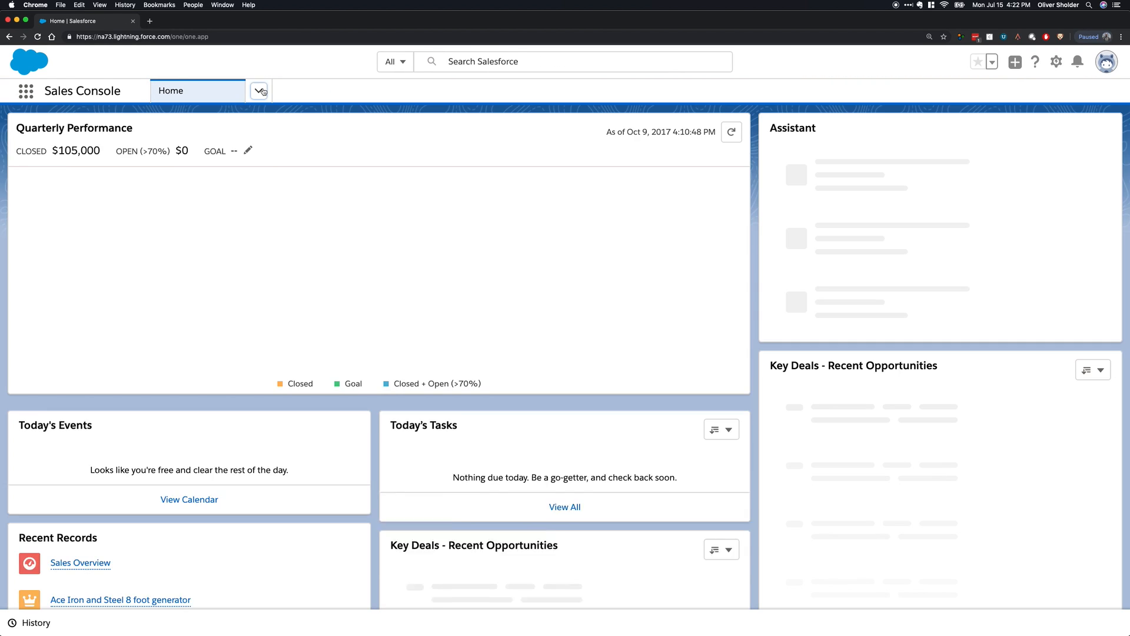
Go to the leads and display the All Open Leads list view.
click(259, 91)
click(241, 177)
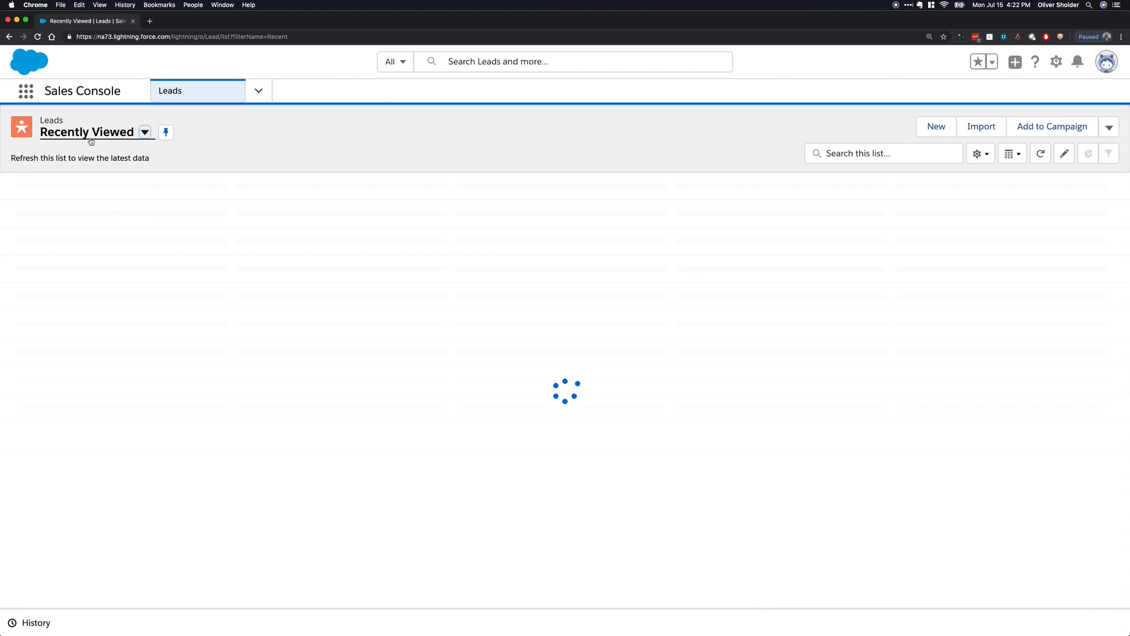
click(89, 133)
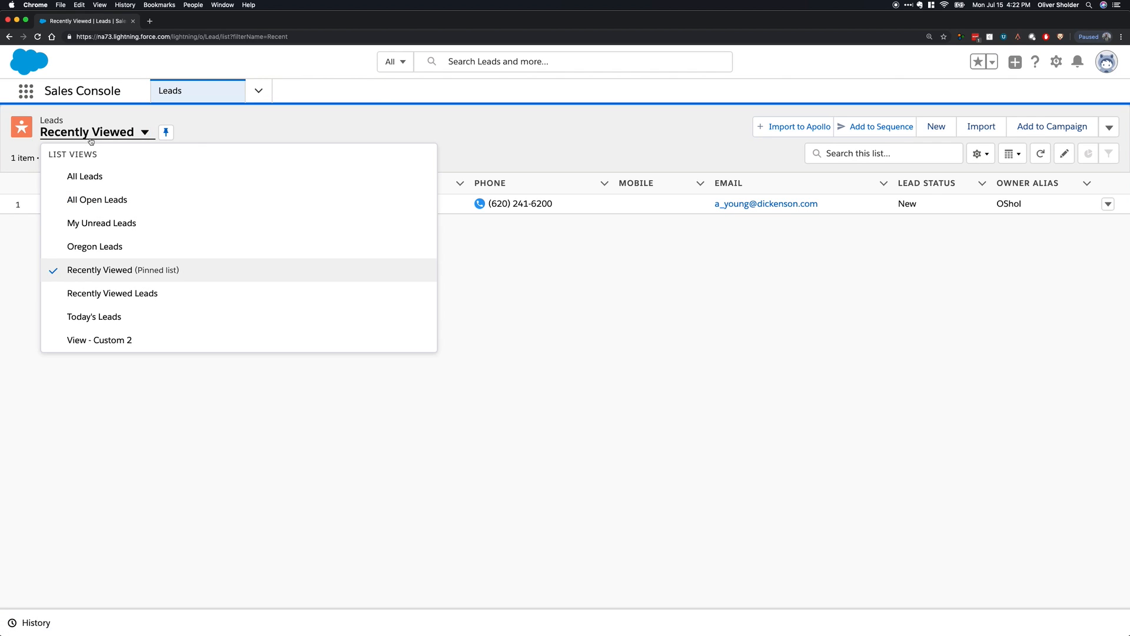
click(148, 207)
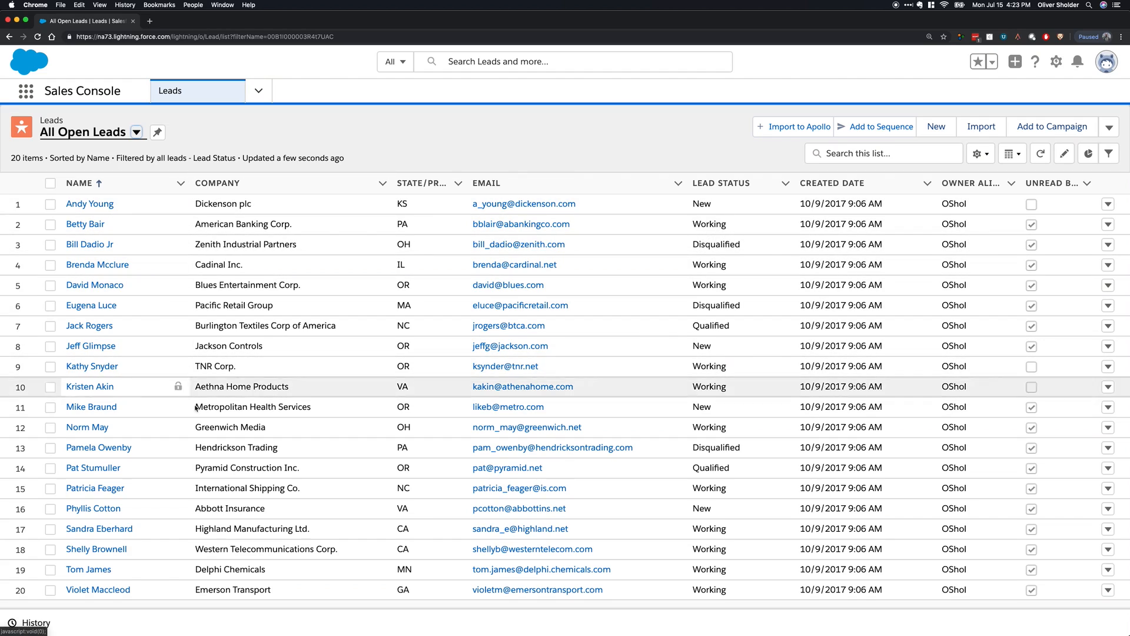
Open the first nine leads of the All Open Leads list as separate workspace tabs and dismiss the record page settings tip.
click(88, 205)
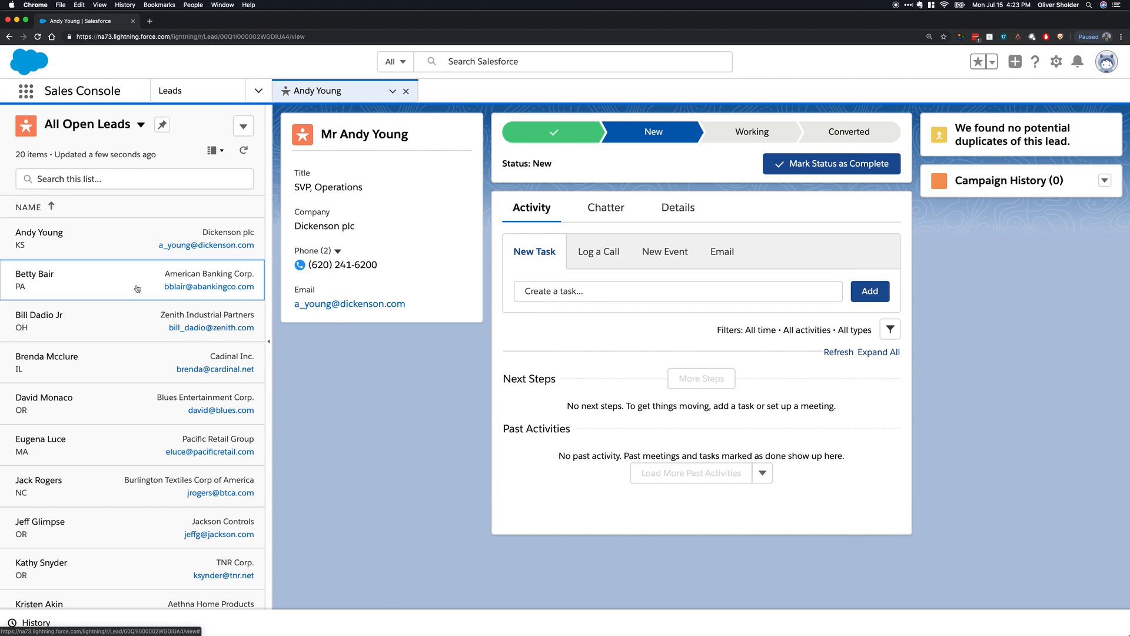
click(145, 291)
click(90, 366)
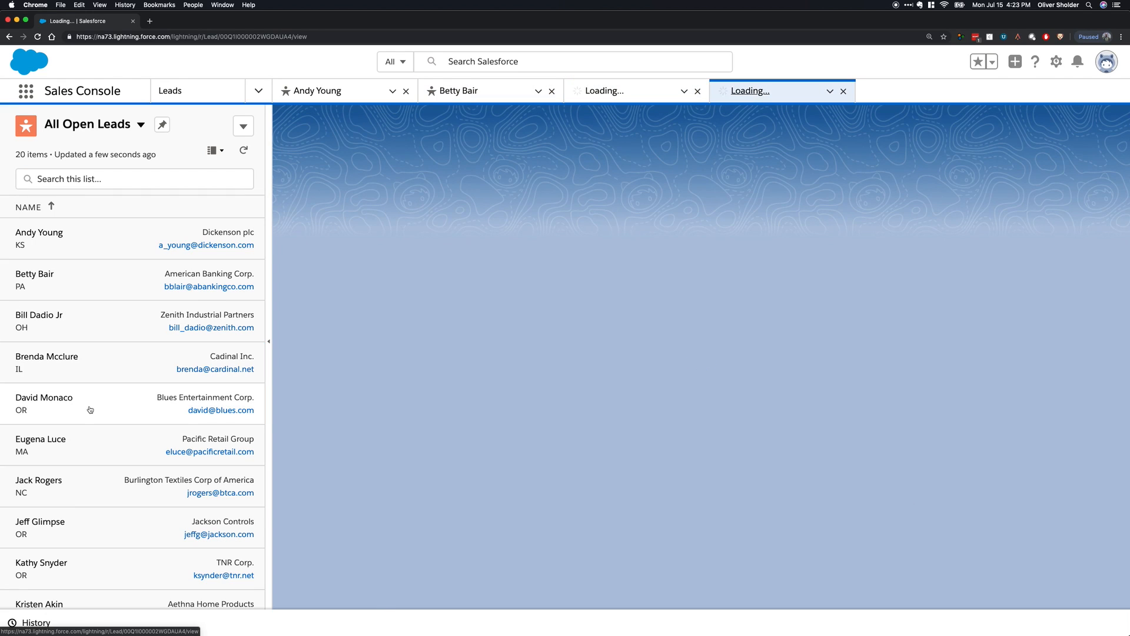
click(94, 494)
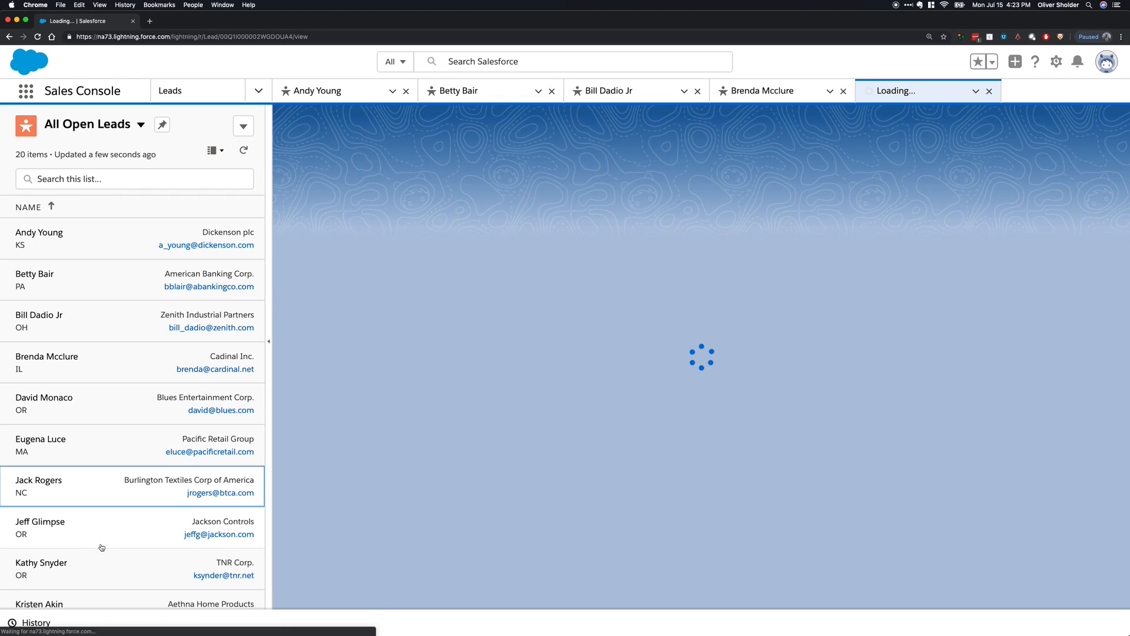
click(100, 563)
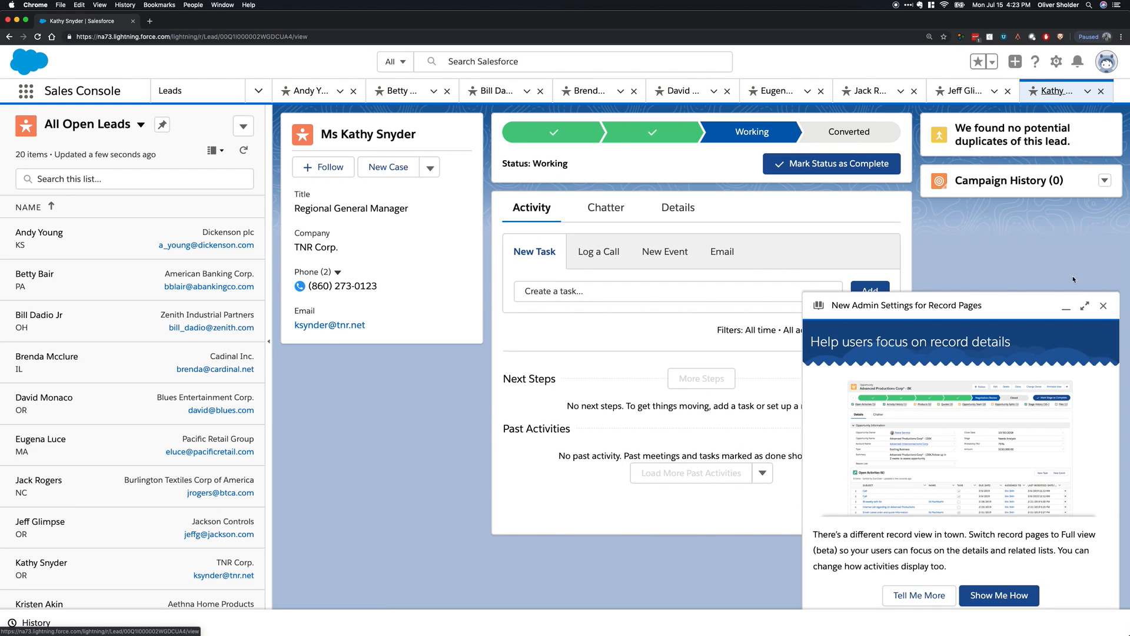
click(1103, 307)
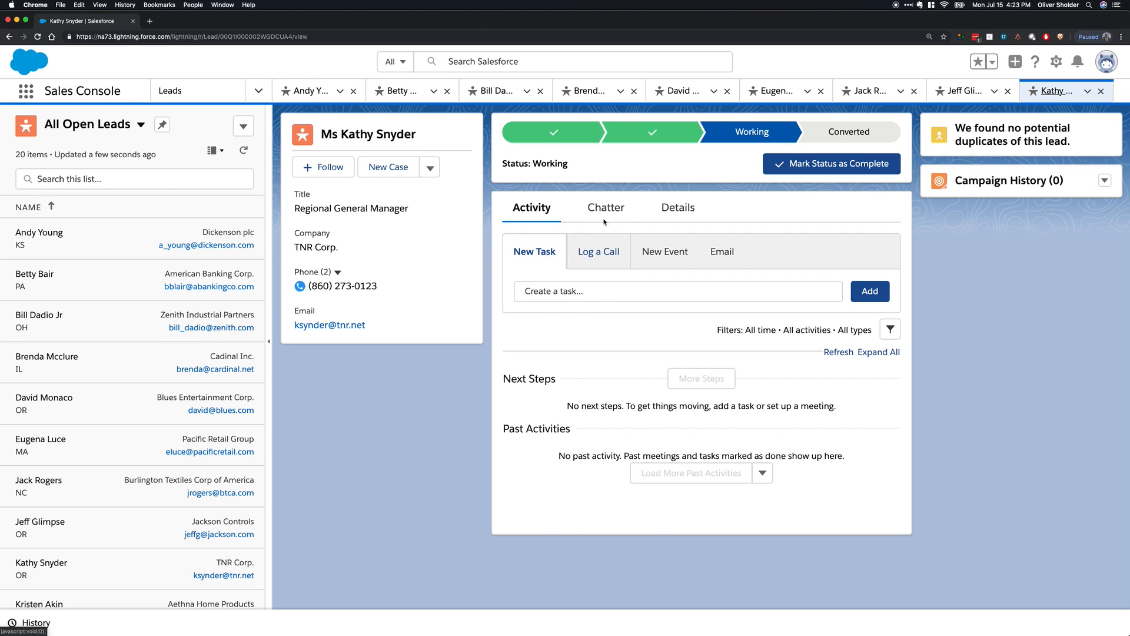
View the TNR Corp. lead's details, close that lead, and view the Jackson Controls lead's details.
click(679, 212)
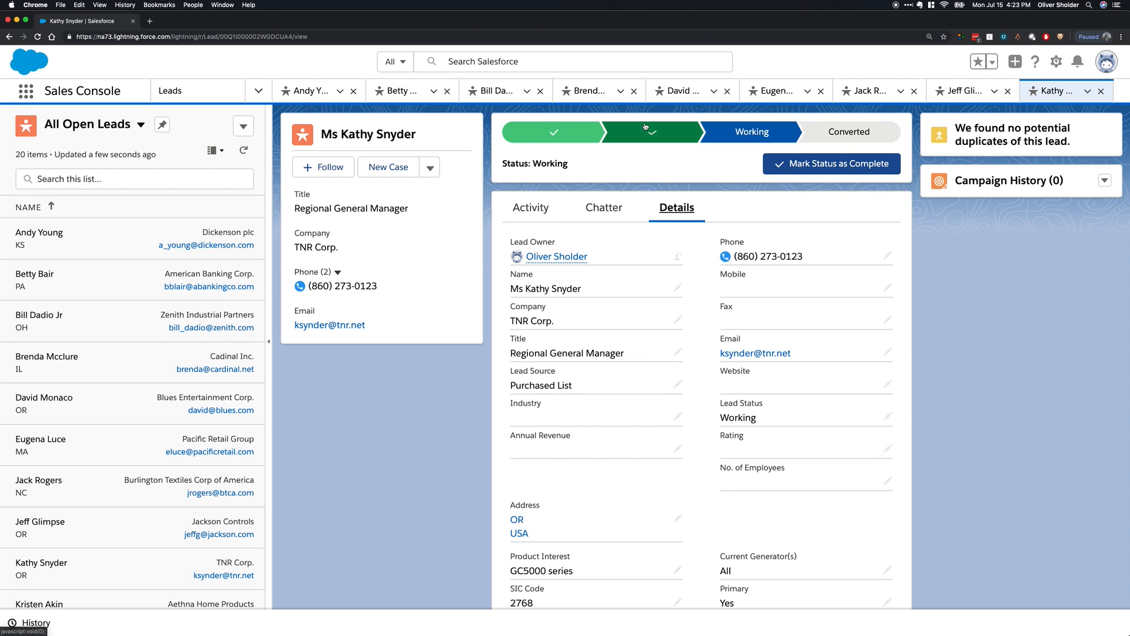
click(1101, 93)
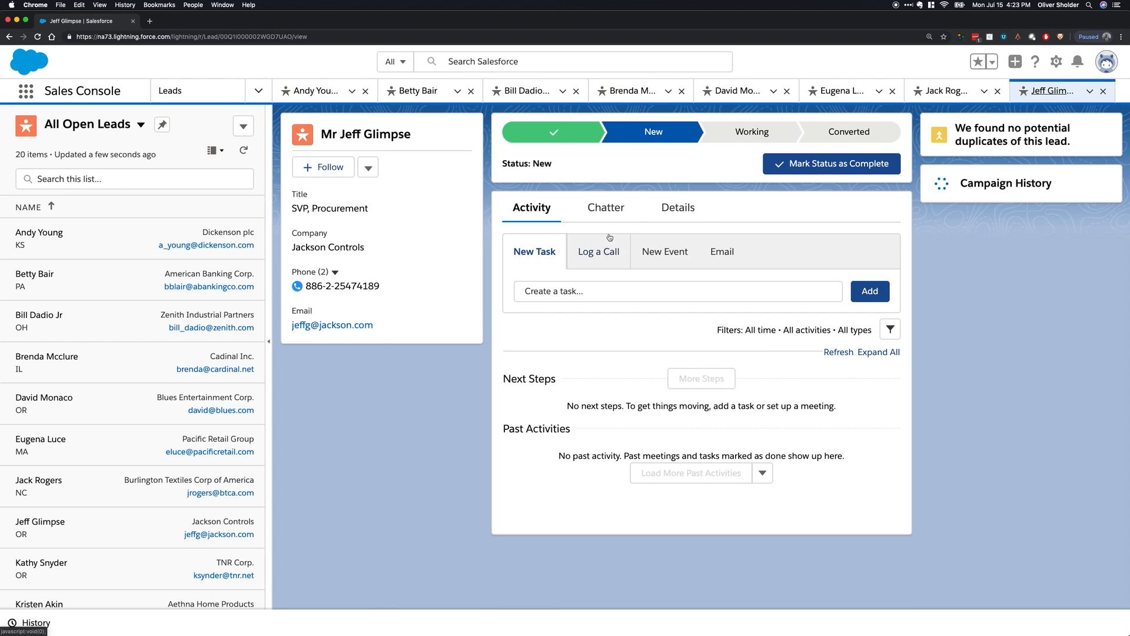
click(670, 210)
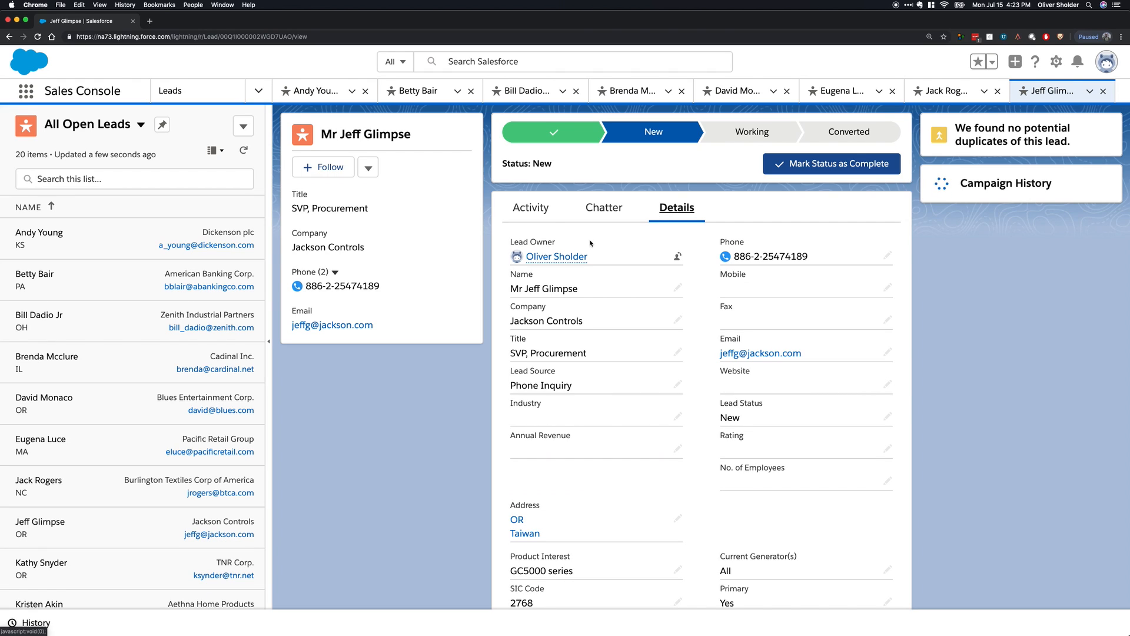
Log a call on the Jackson Controls lead with the default subject and inspect the logged call's description.
click(532, 212)
click(598, 259)
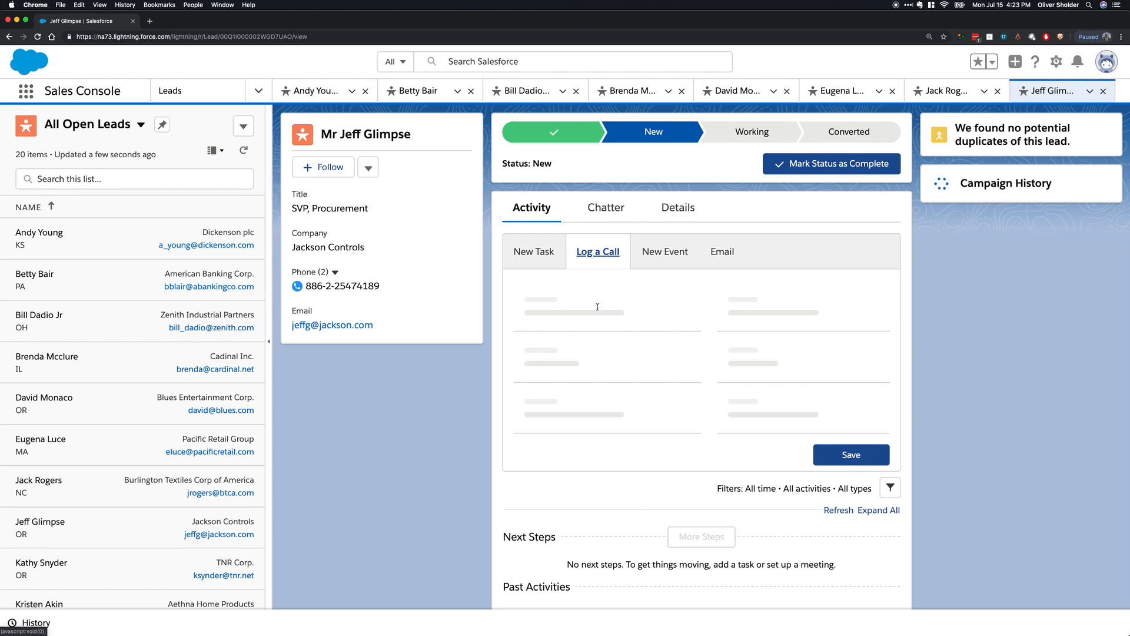
click(801, 309)
click(865, 410)
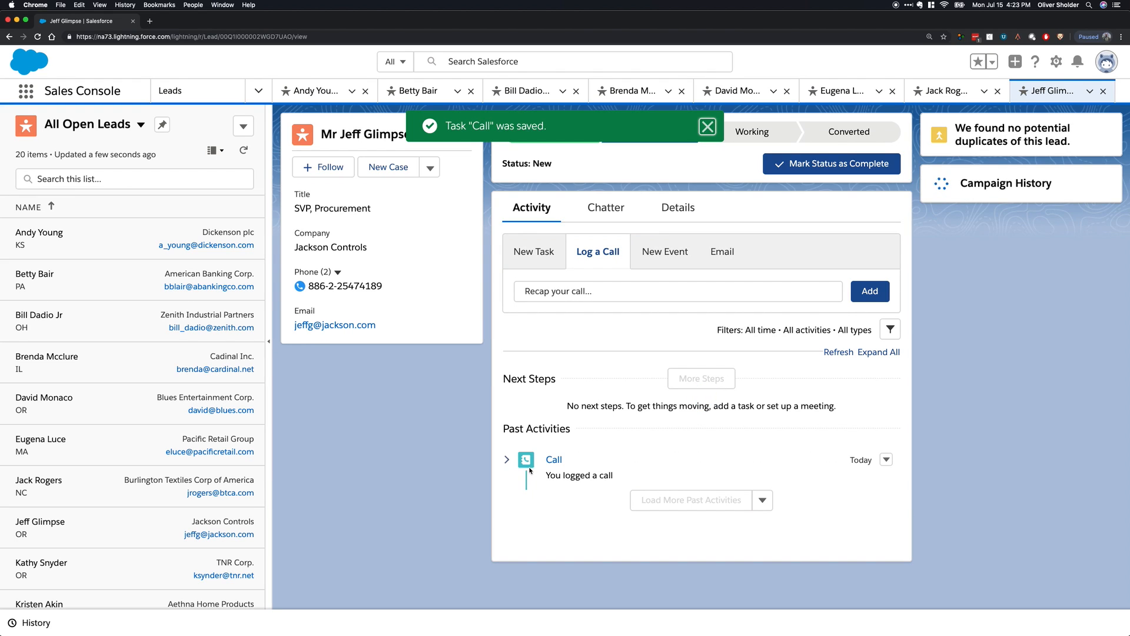
click(507, 460)
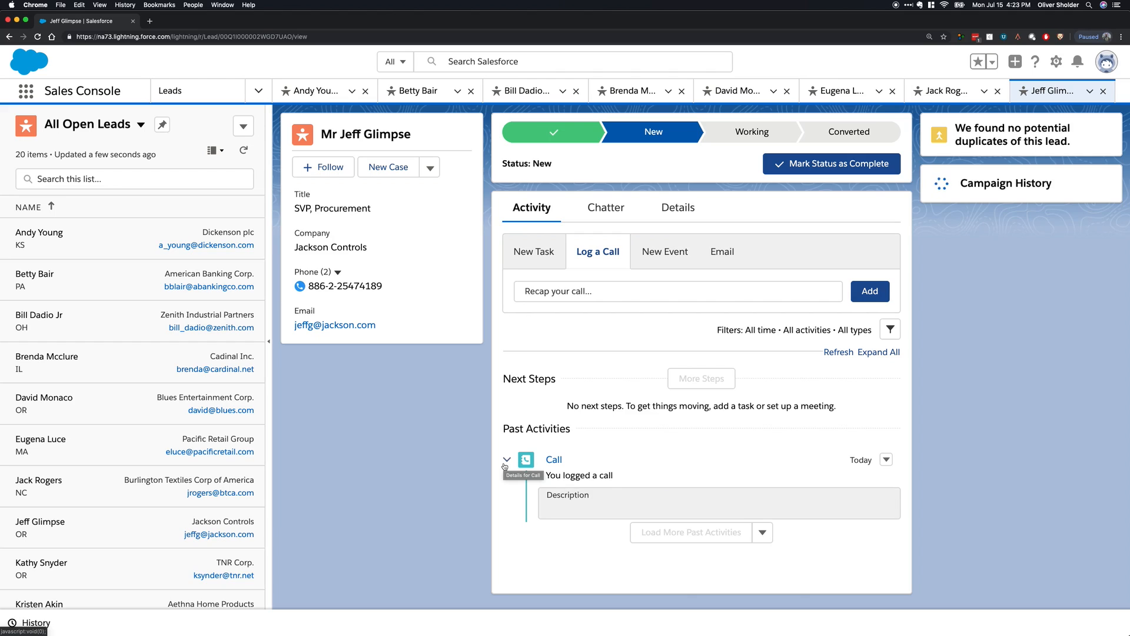
click(506, 460)
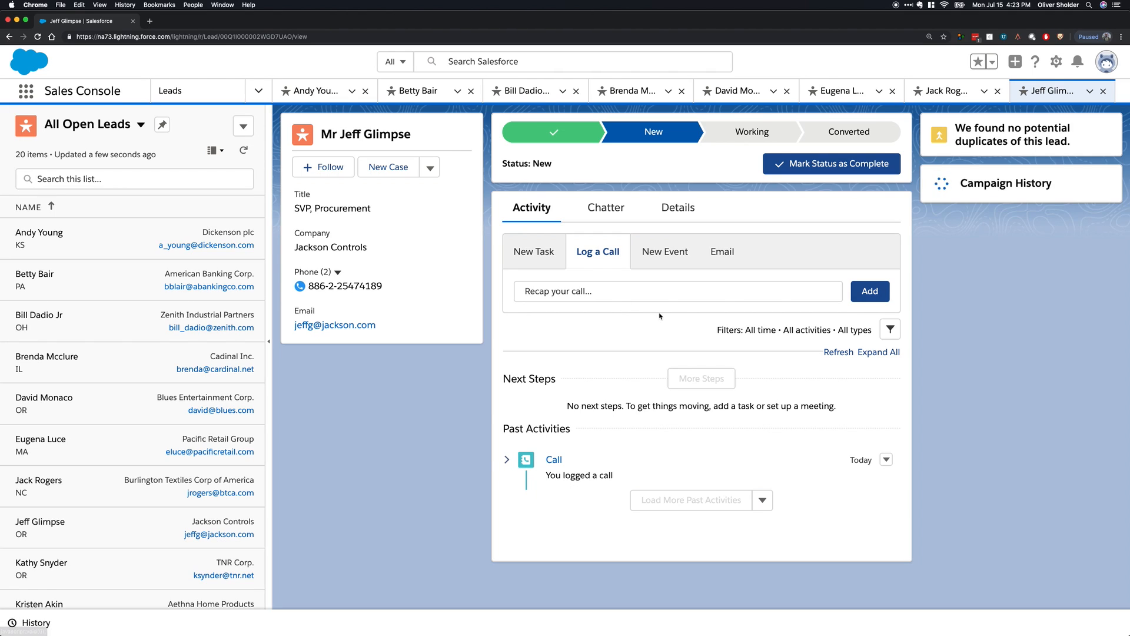
Close the workspace tabs of the fourth through eighth leads, from Jackson Controls back to Cadinal Inc.
click(1103, 91)
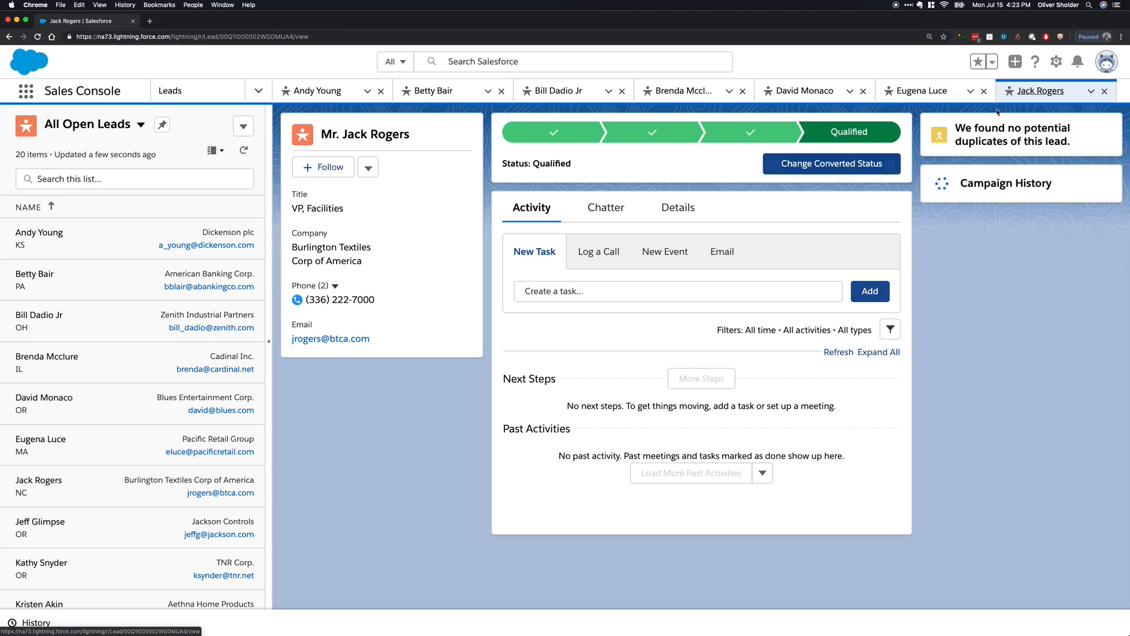
click(1105, 91)
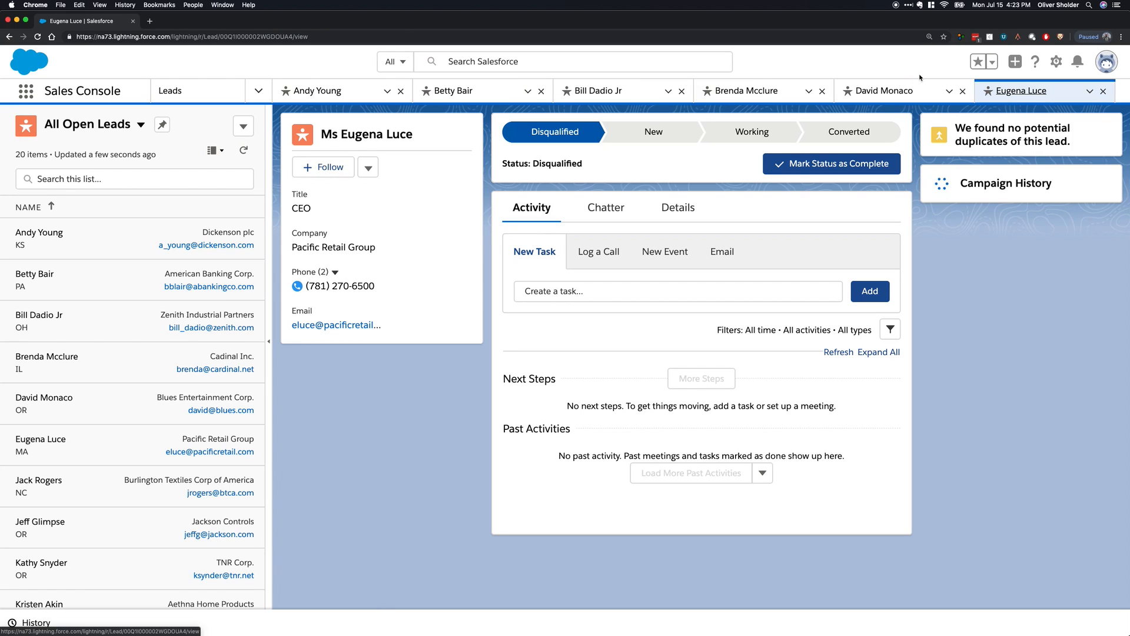
click(1104, 91)
click(989, 91)
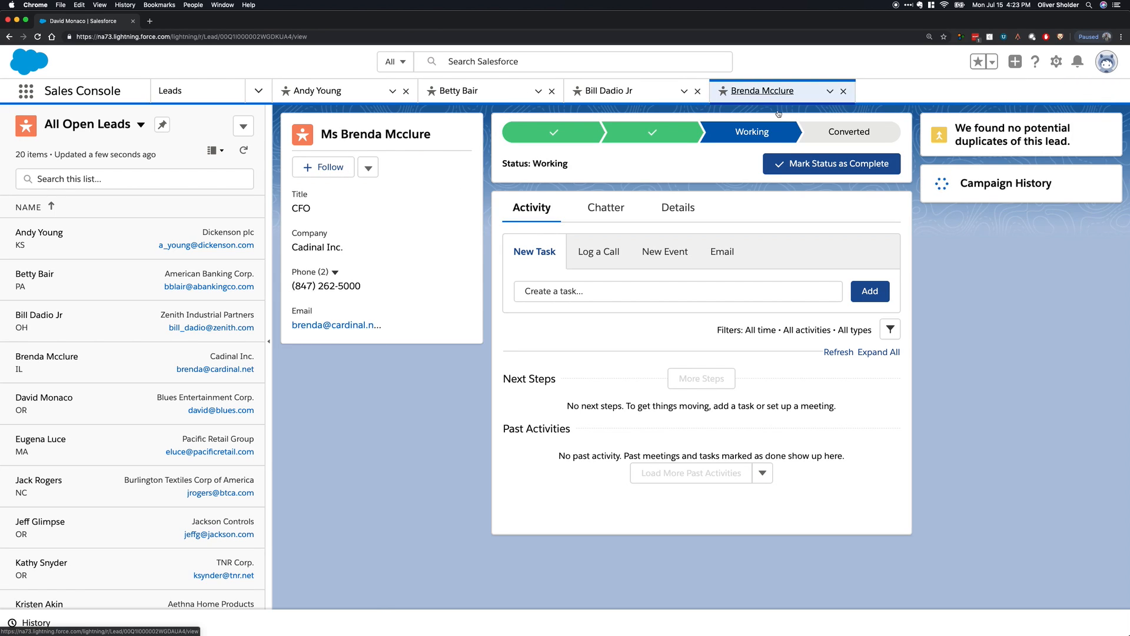
click(844, 90)
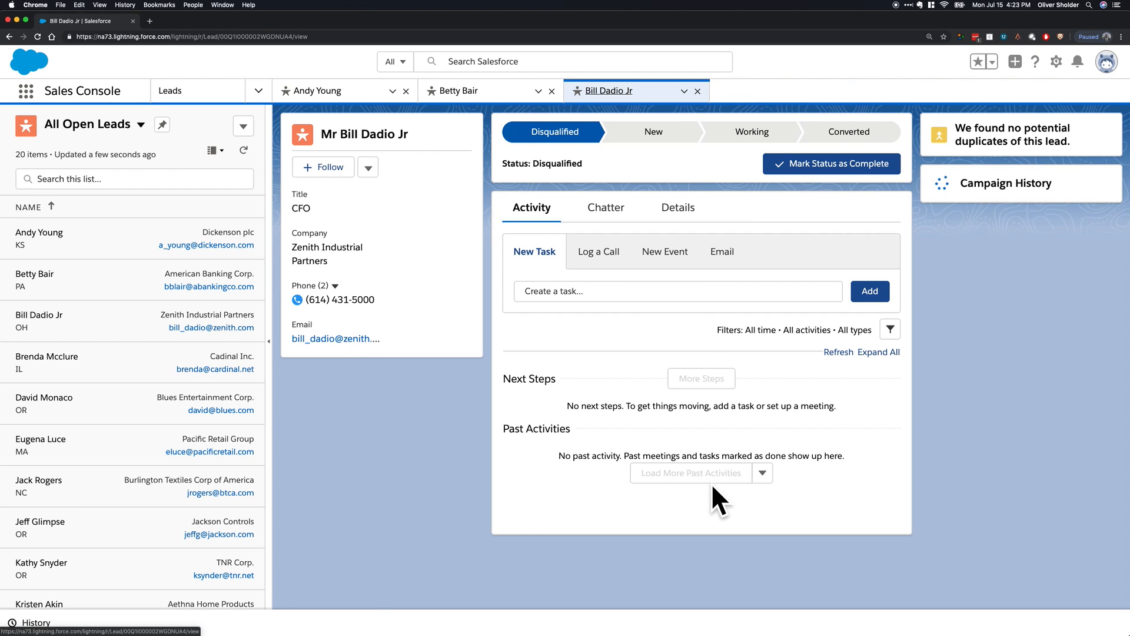
Look through the Zenith Industrial Partners lead's activity, Chatter and details, and close that lead.
scroll(613, 507, up, 5)
scroll(599, 159, down, 5)
click(601, 216)
click(673, 211)
click(697, 90)
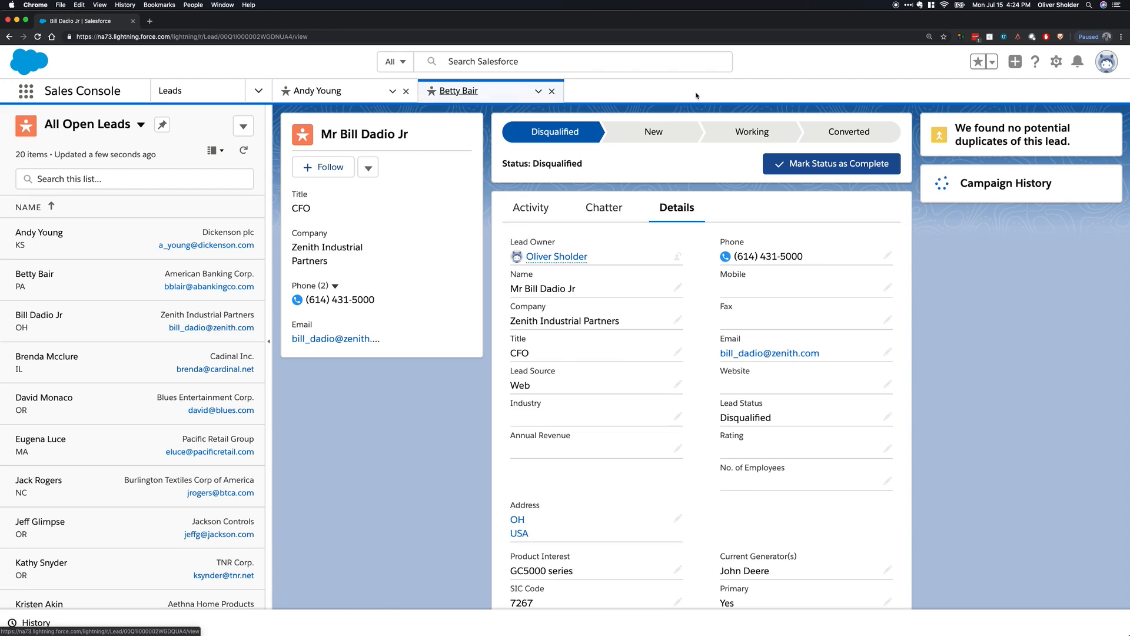
Close the two remaining lead tabs and switch back to the Everpeak Partners app.
click(552, 91)
click(406, 91)
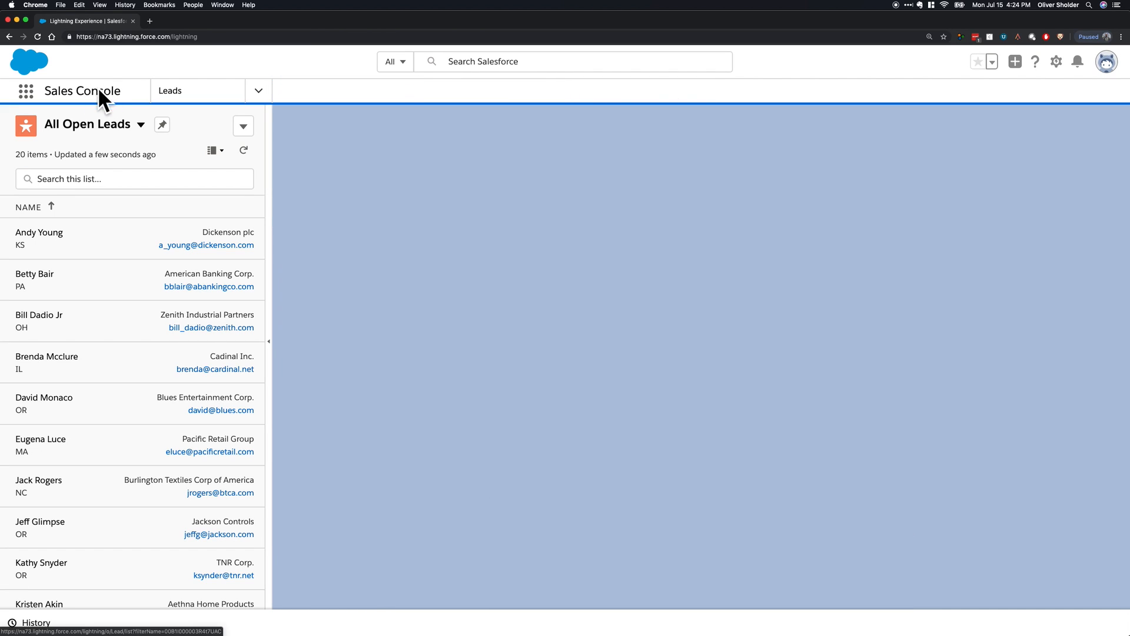
click(24, 92)
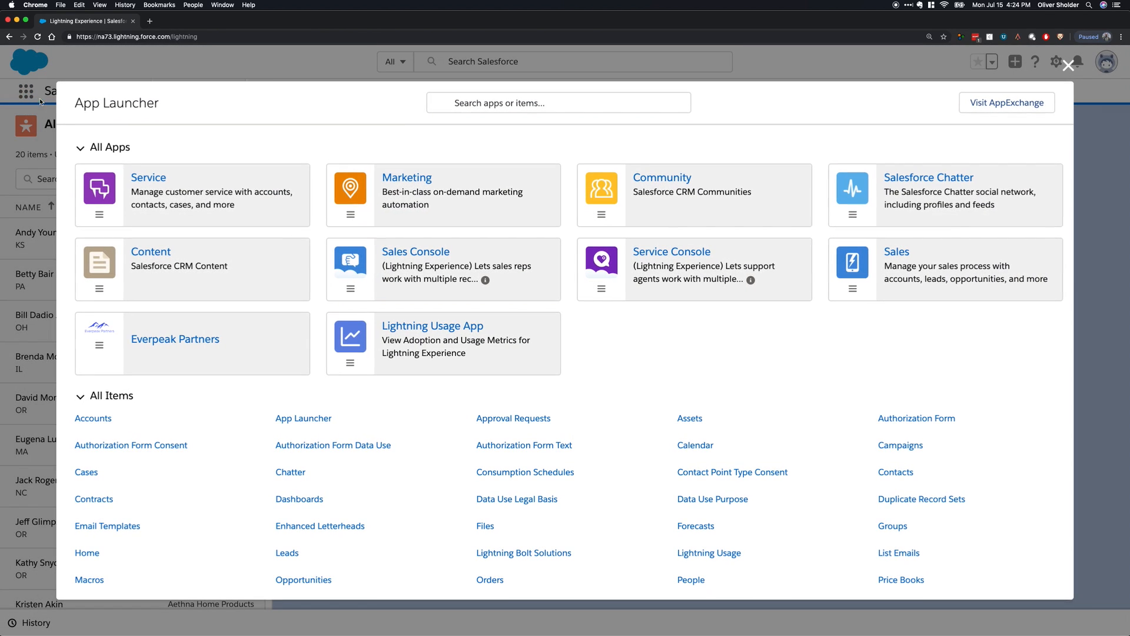
click(204, 346)
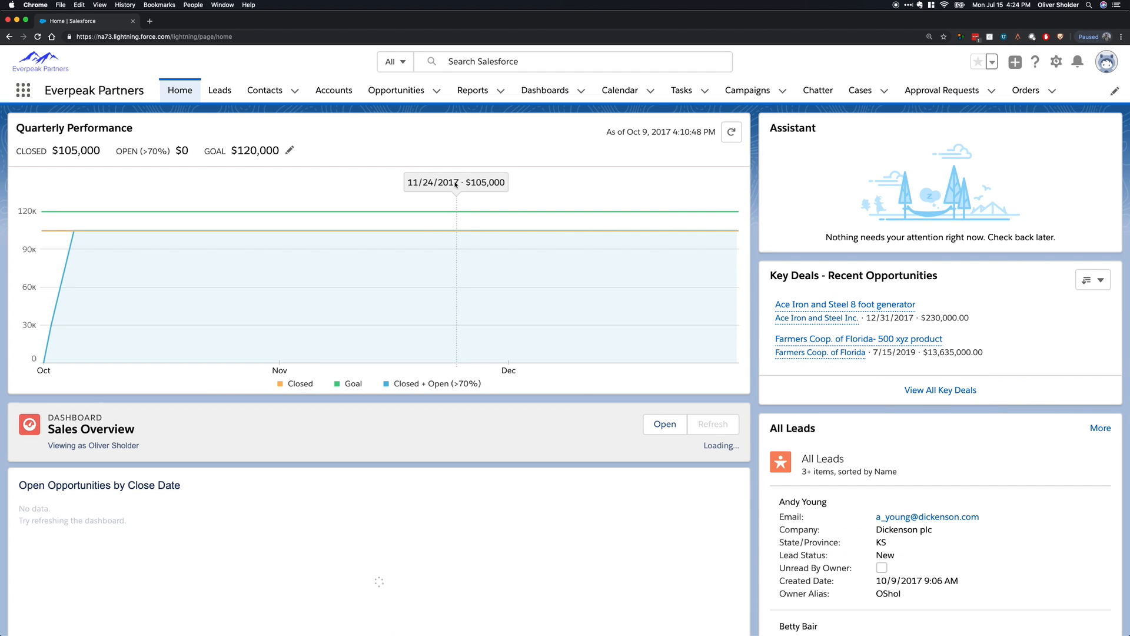
Search all of Salesforce for "bo" and open the suggested contact record.
click(474, 62)
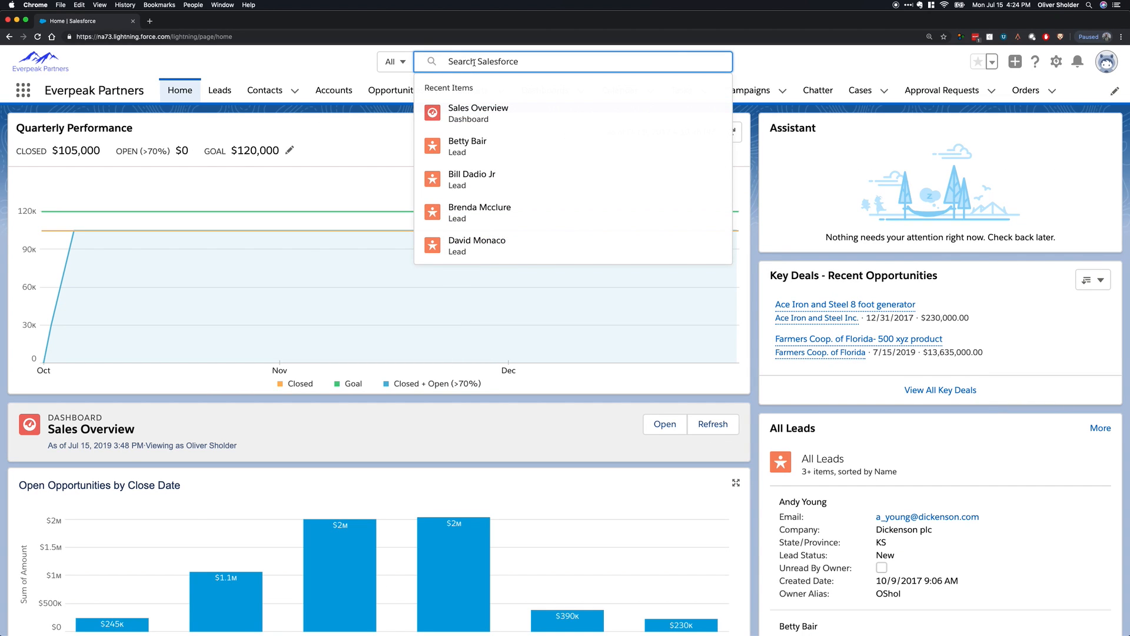
text(bo)
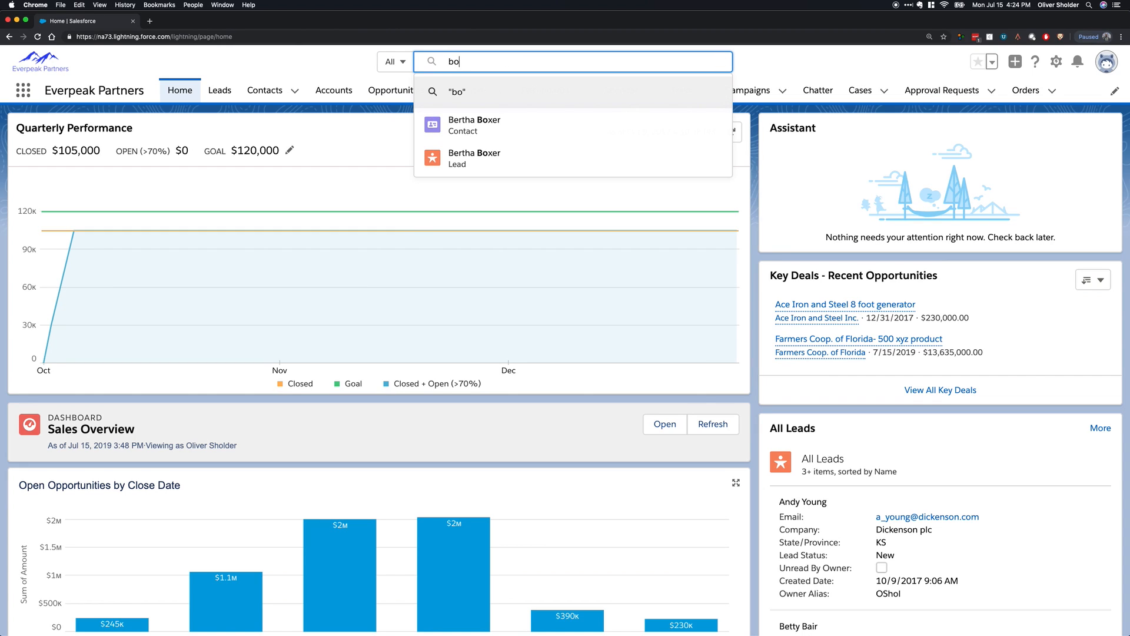
click(550, 115)
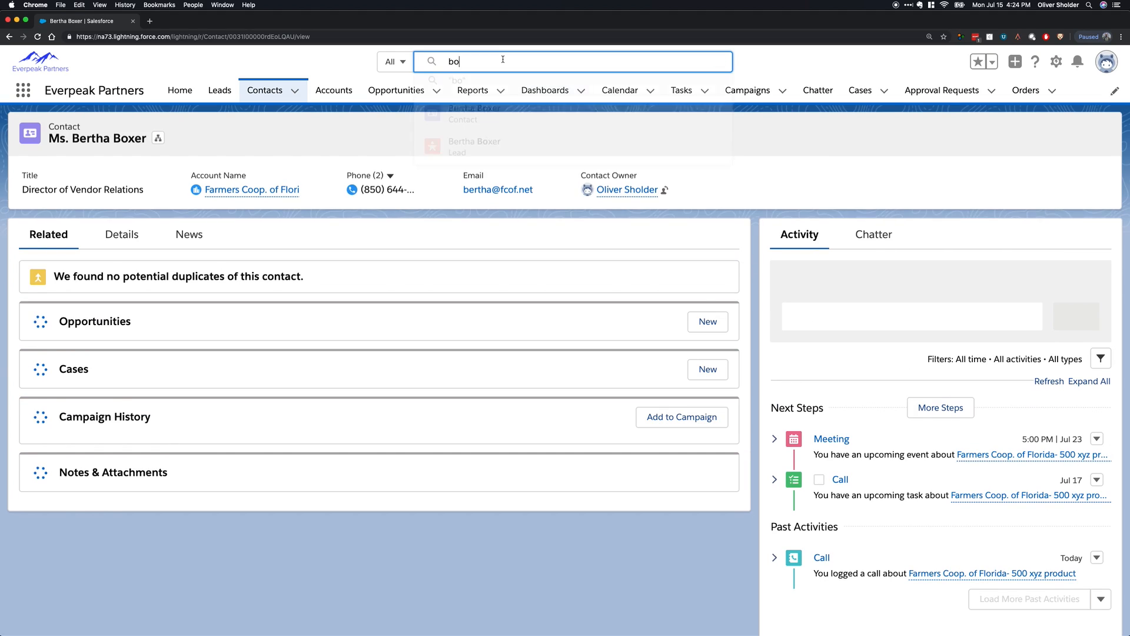
Show the full search results for "bo" and check the Quotes and Tasks categories.
key(Return)
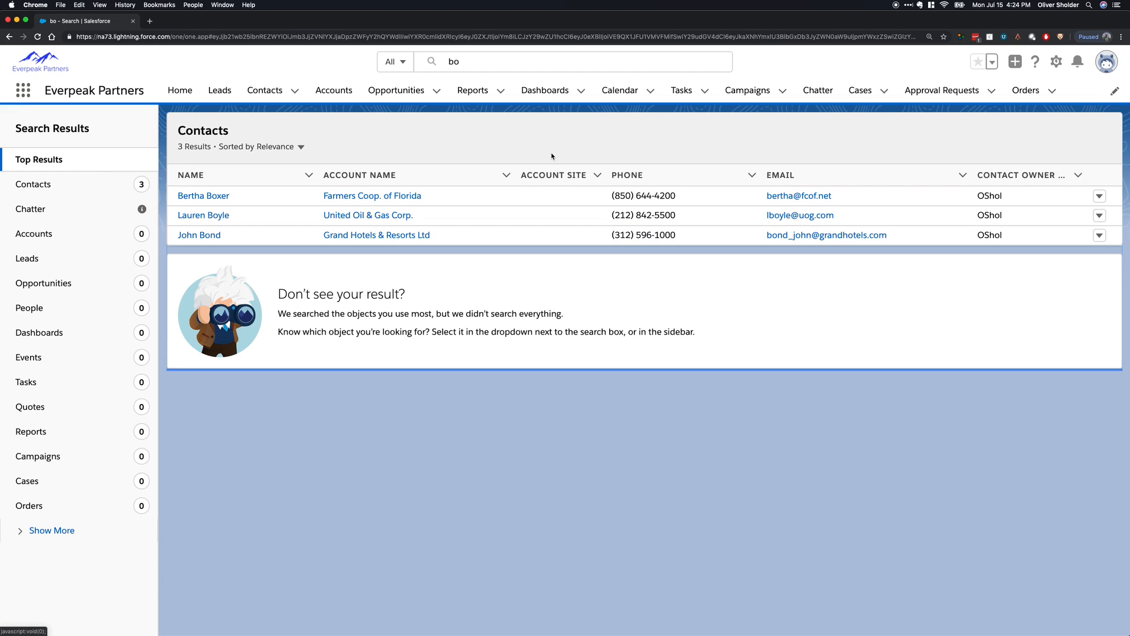
click(47, 411)
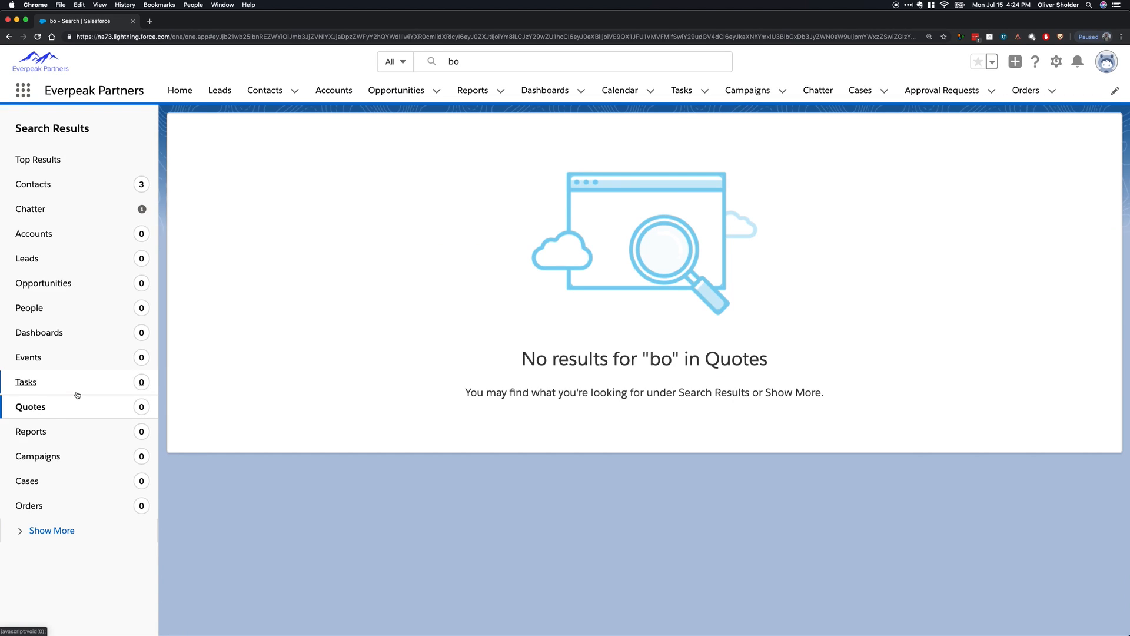
click(76, 385)
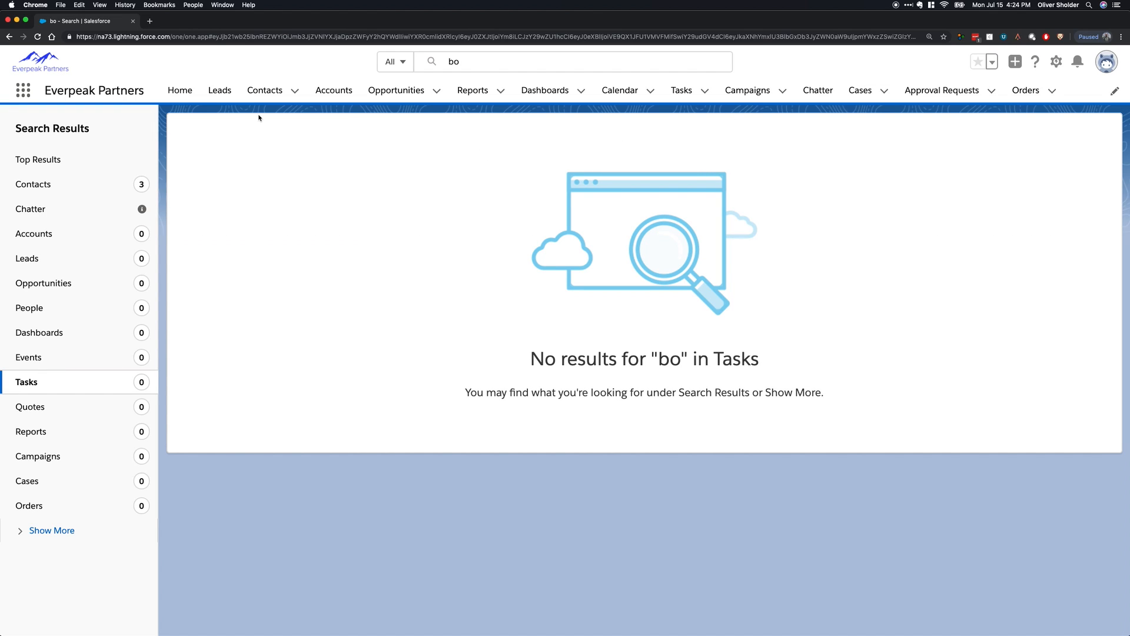
Return to the home page and enter the user's e-mail address in the global search.
click(185, 96)
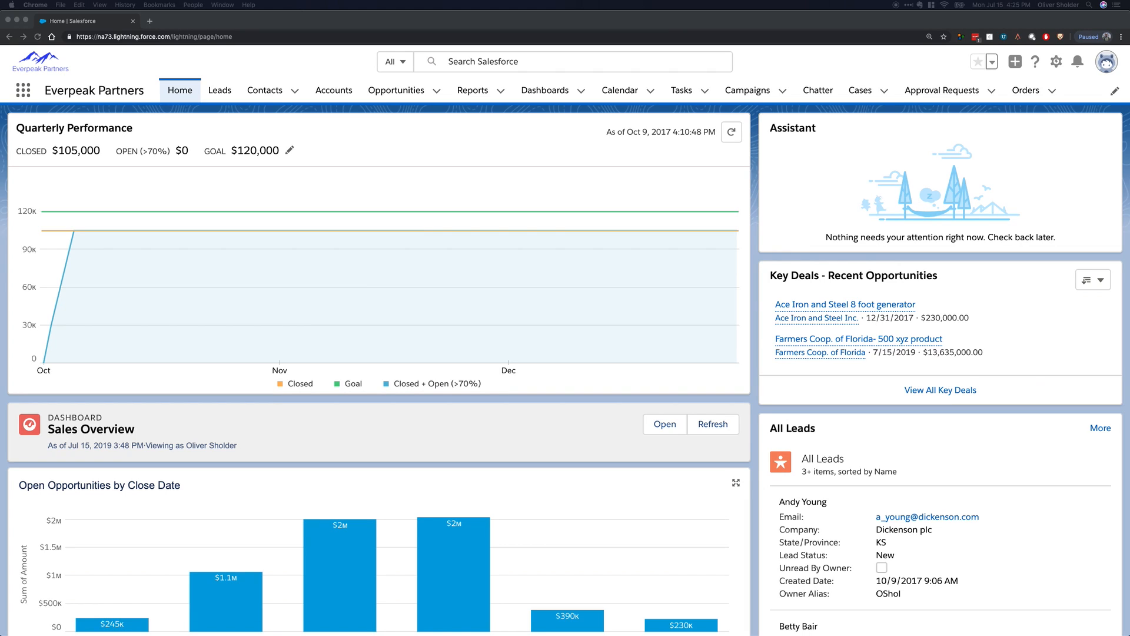
click(527, 60)
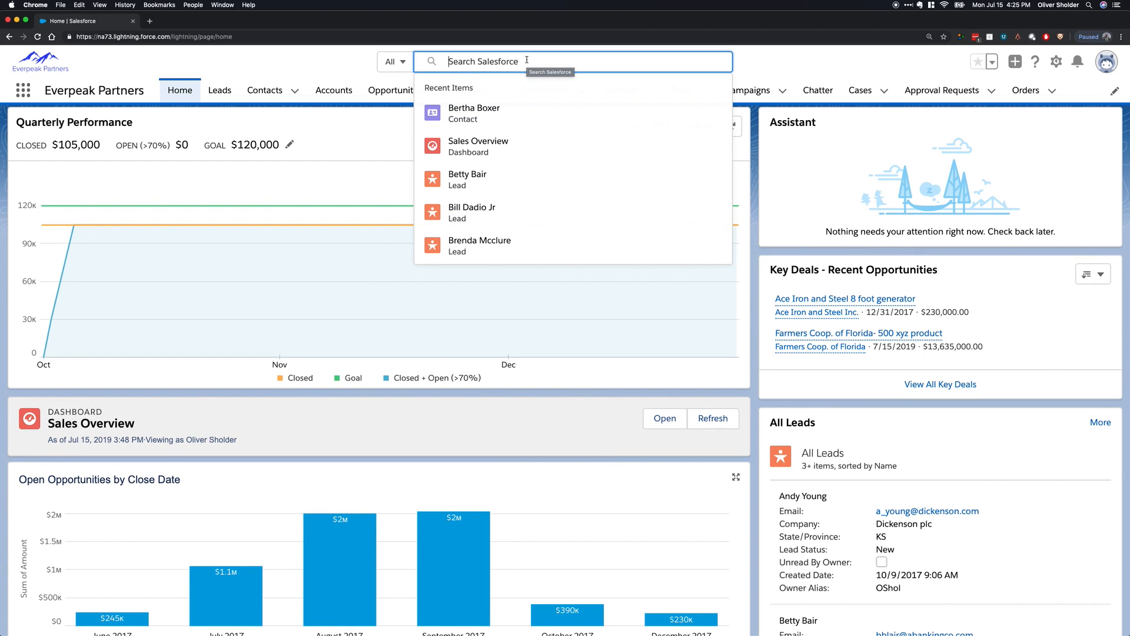
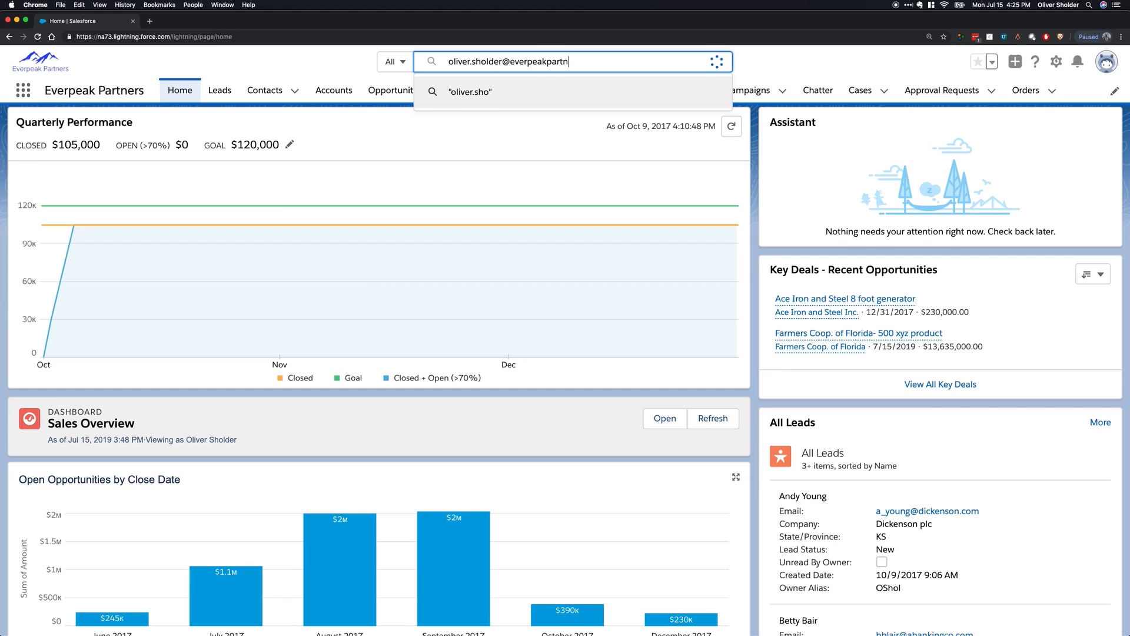